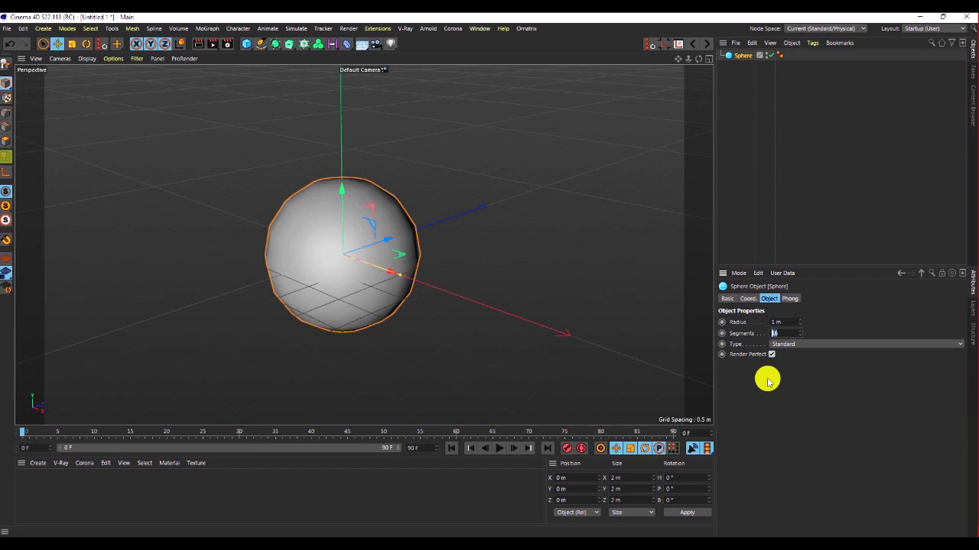
# Set the sphere's segments to 48 and raise the sphere along the Y axis to about 1.13 m.
pyautogui.write('32')
pyautogui.press('Return')
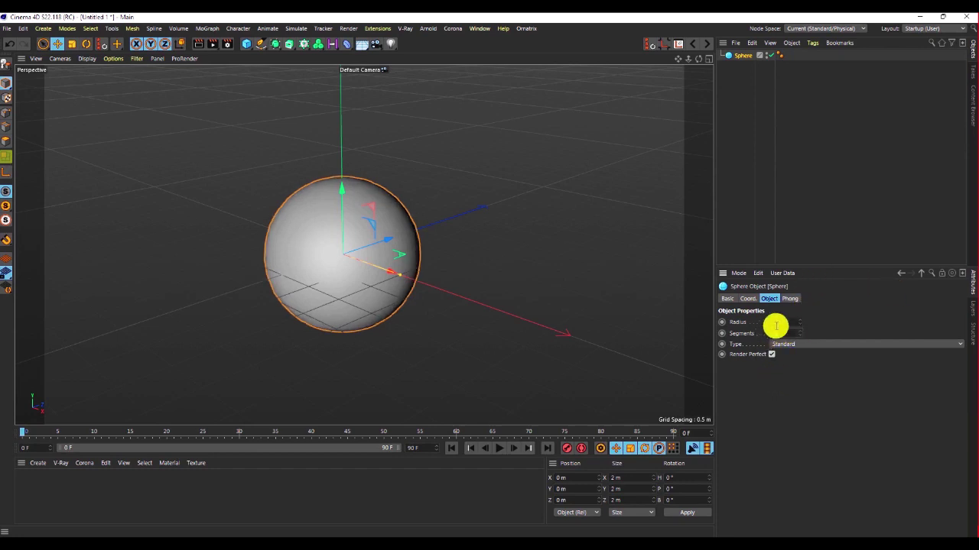
pyautogui.keyDown('alt'); pyautogui.moveTo(360, 205); pyautogui.dragTo(352, 241); pyautogui.keyUp('alt')
pyautogui.moveTo(338, 191); pyautogui.dragTo(335, 107)
pyautogui.scroll(-6, 350, 222)
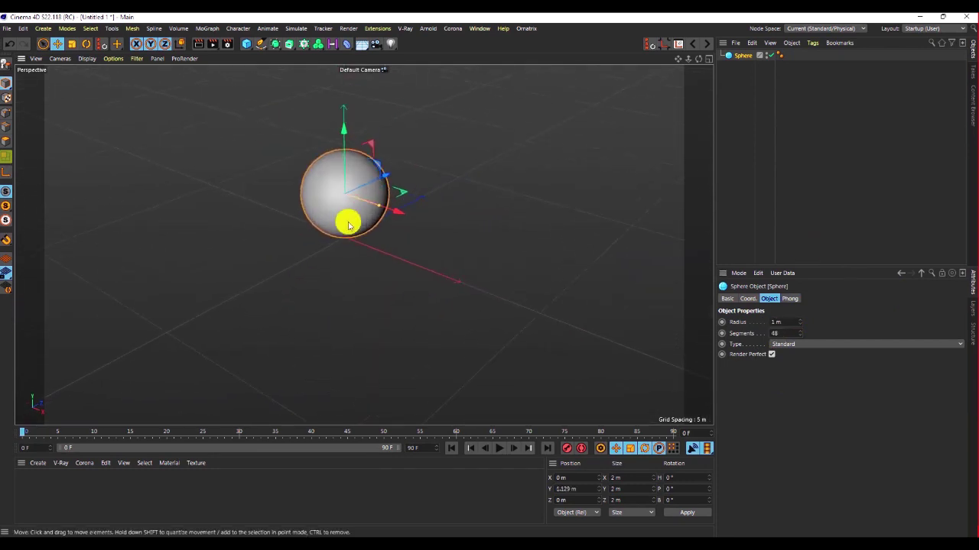
pyautogui.click(246, 46)
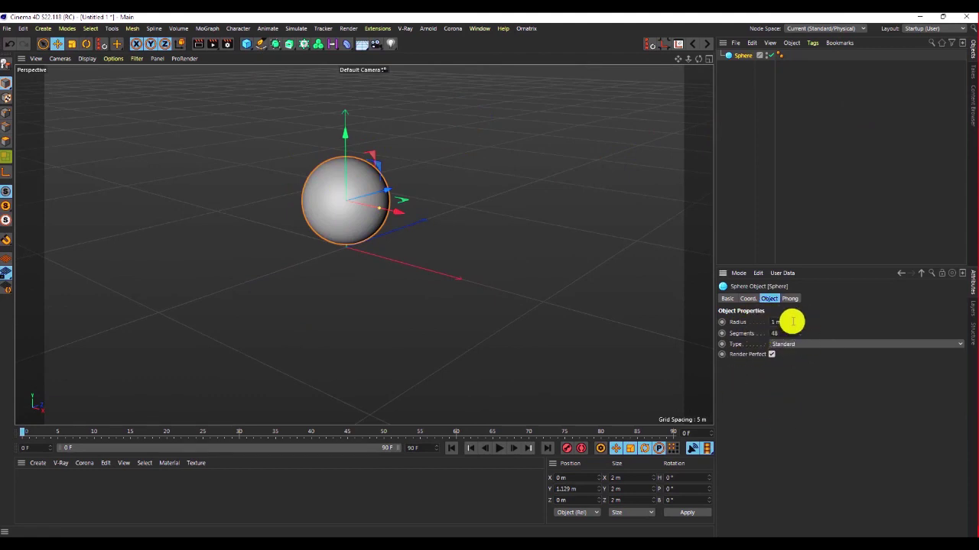
# Change the unit display in the program preferences to Centimeters.
pyautogui.click(24, 29)
pyautogui.click(36, 168)
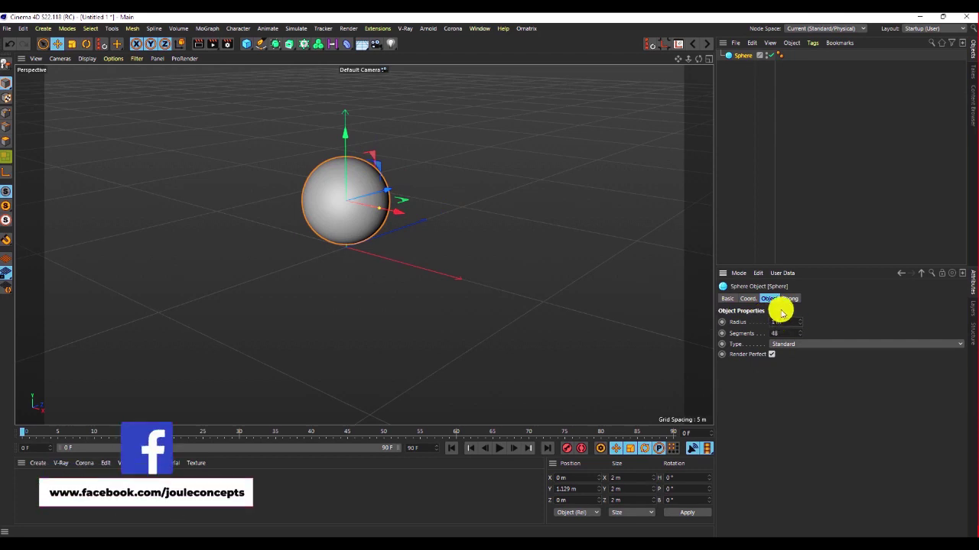
pyautogui.hotkey('ctrl', 'e')
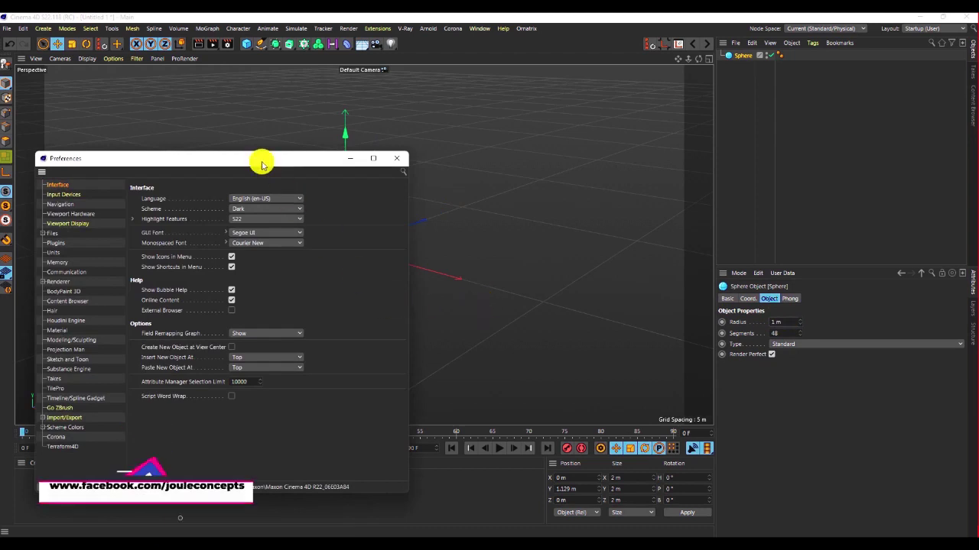
pyautogui.moveTo(261, 164); pyautogui.dragTo(305, 129)
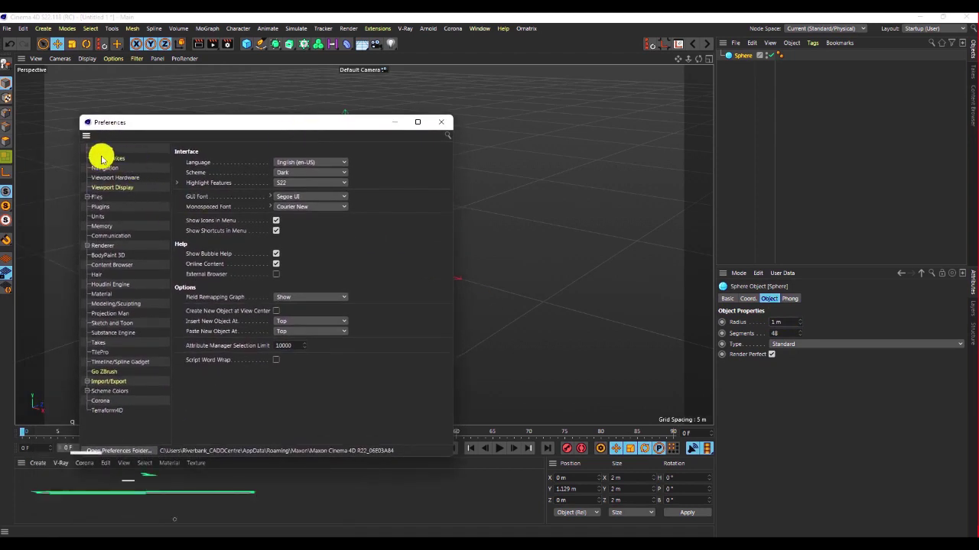
pyautogui.click(98, 217)
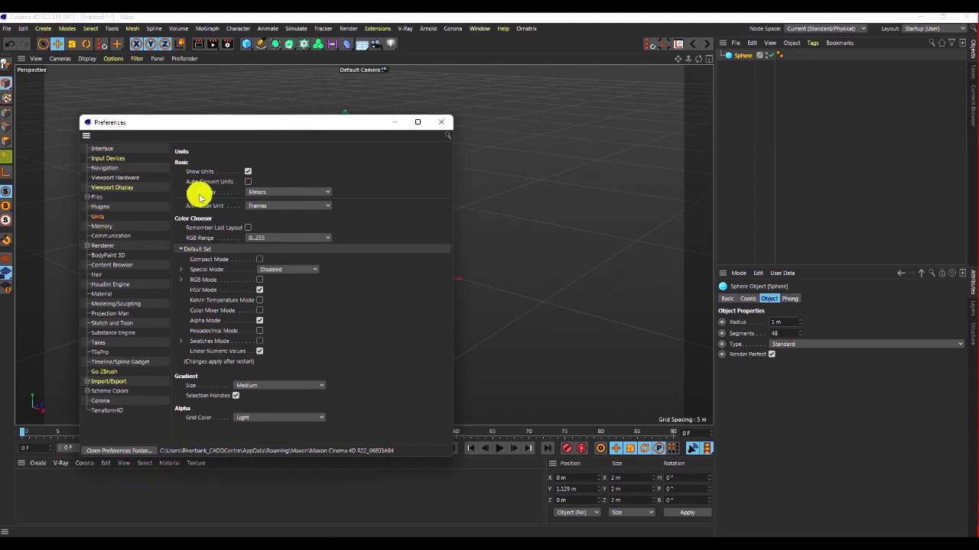
pyautogui.click(270, 192)
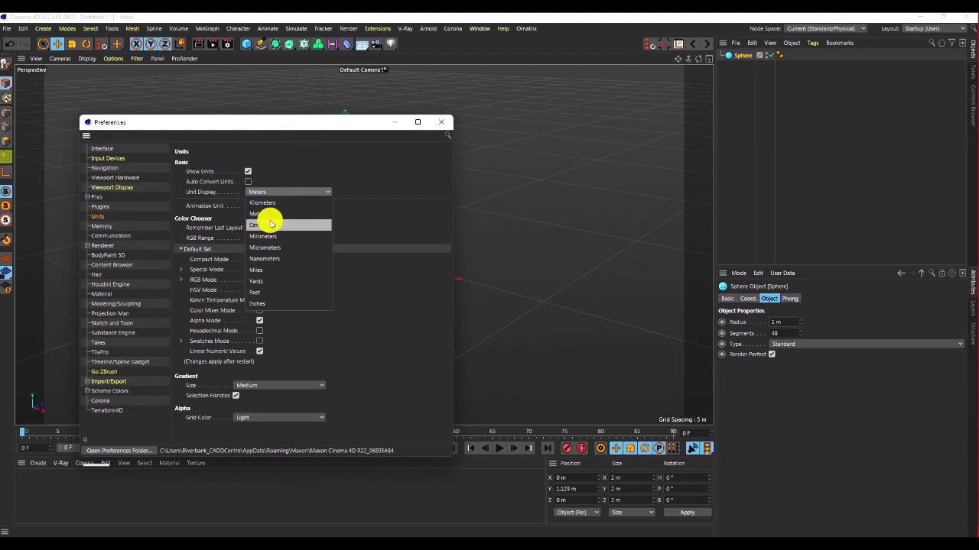
pyautogui.click(269, 225)
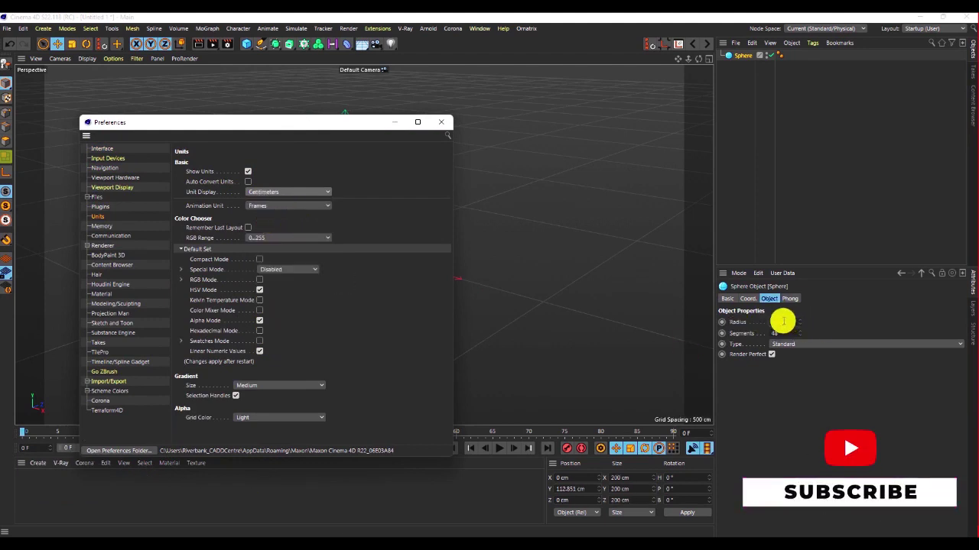
pyautogui.click(441, 122)
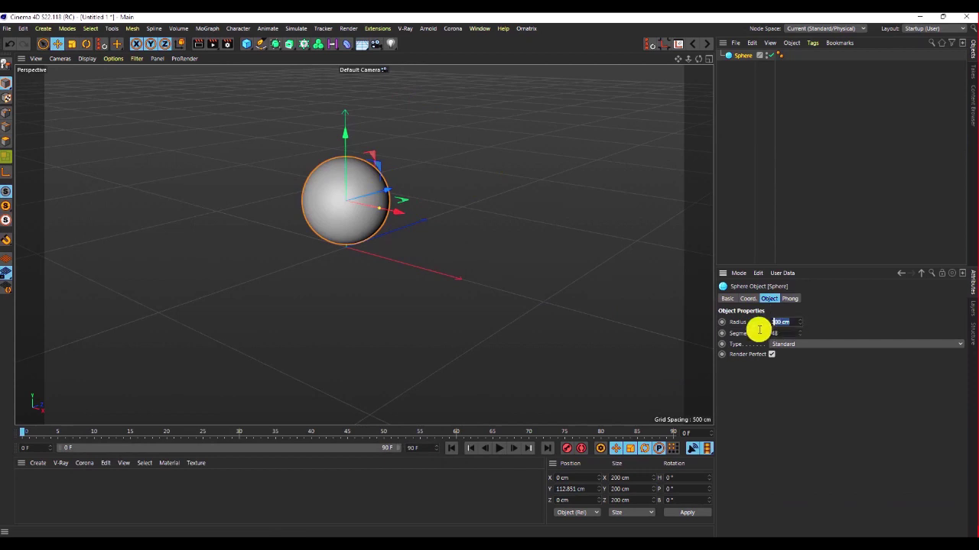
# Set the sphere's radius to 50 cm.
pyautogui.keyDown('alt'); pyautogui.moveTo(356, 223); pyautogui.dragTo(373, 248); pyautogui.keyUp('alt')
pyautogui.keyDown('alt'); pyautogui.moveTo(382, 205); pyautogui.dragTo(321, 243, button='right'); pyautogui.keyUp('alt')
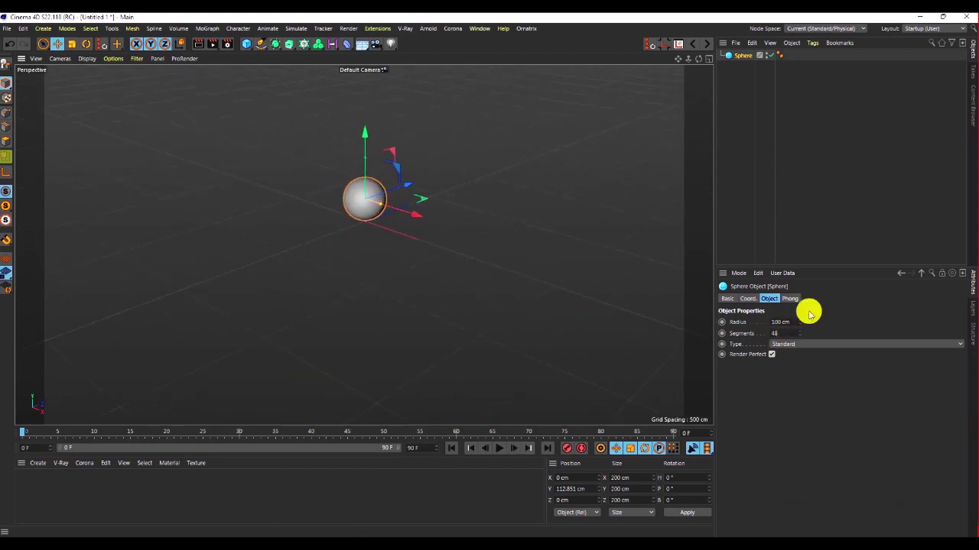
pyautogui.click(787, 322)
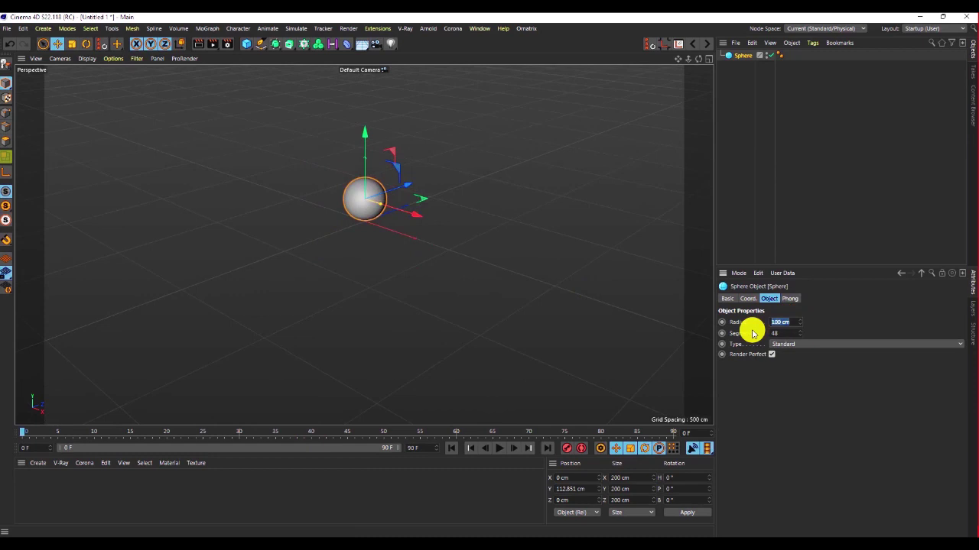
pyautogui.write('50')
pyautogui.press('Return')
pyautogui.keyDown('alt'); pyautogui.moveTo(364, 195); pyautogui.dragTo(325, 182); pyautogui.keyUp('alt')
pyautogui.scroll(5, 367, 184)
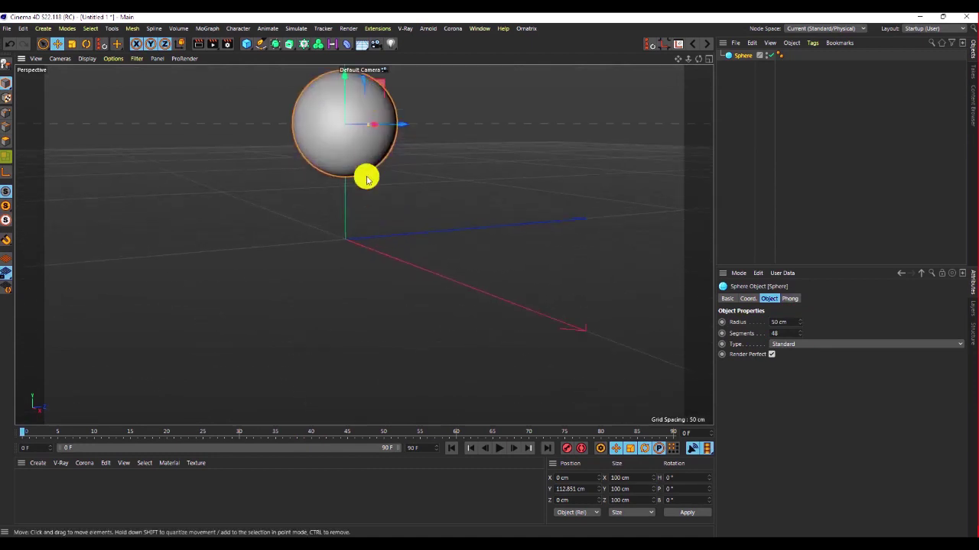
pyautogui.scroll(-4, 360, 237)
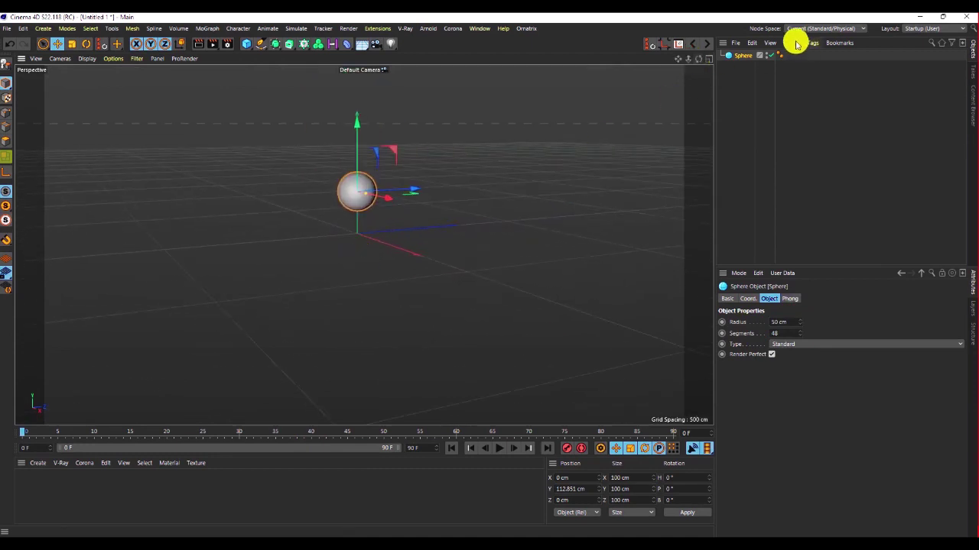
# Set the sphere's Y position to 50 cm so it rests on the ground grid.
pyautogui.click(748, 298)
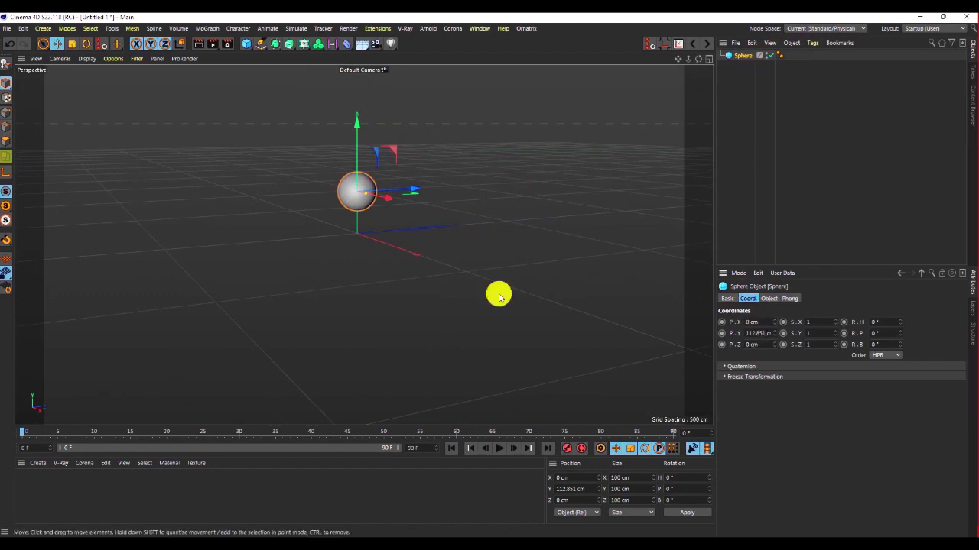
pyautogui.scroll(5, 355, 197)
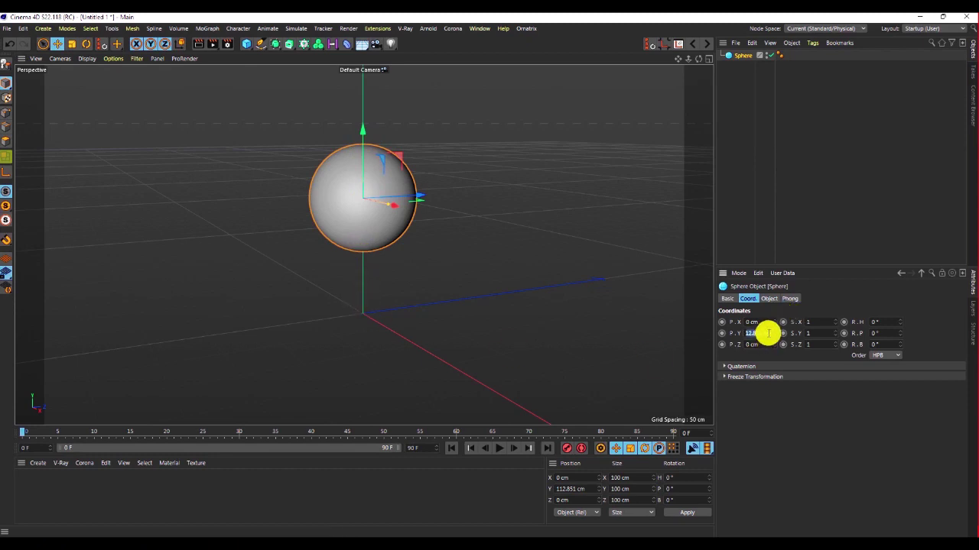
pyautogui.write('0')
pyautogui.press('Return')
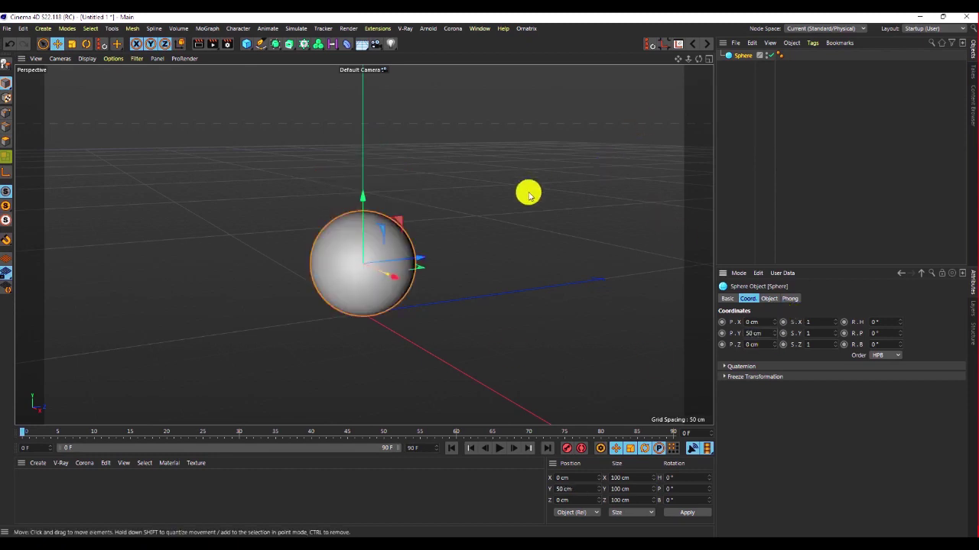
pyautogui.keyDown('alt'); pyautogui.moveTo(329, 284); pyautogui.dragTo(365, 309); pyautogui.keyUp('alt')
pyautogui.keyDown('alt'); pyautogui.moveTo(352, 258); pyautogui.dragTo(383, 298); pyautogui.keyUp('alt')
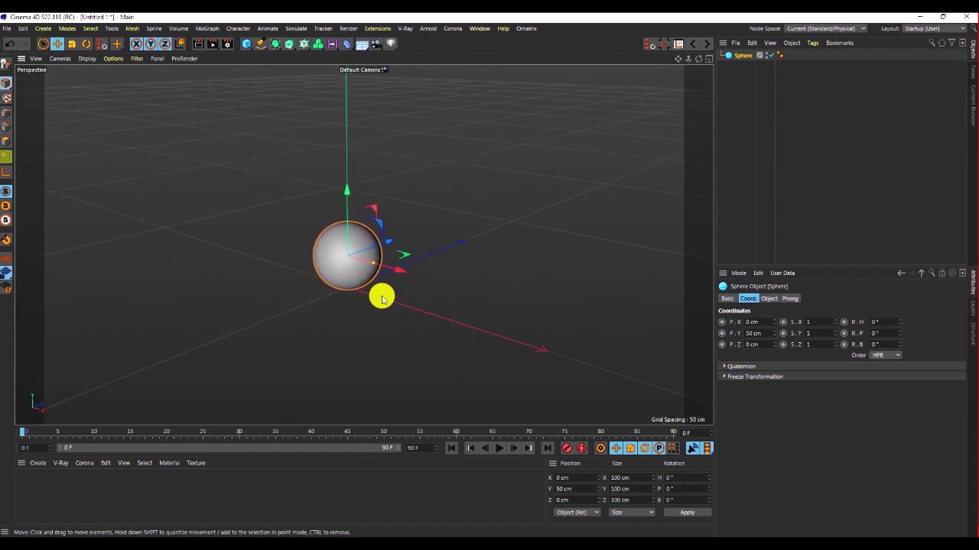
pyautogui.keyDown('alt'); pyautogui.moveTo(345, 264); pyautogui.dragTo(356, 382); pyautogui.keyUp('alt')
pyautogui.keyDown('alt'); pyautogui.moveTo(339, 271); pyautogui.dragTo(369, 132); pyautogui.keyUp('alt')
pyautogui.keyDown('alt'); pyautogui.moveTo(370, 132); pyautogui.dragTo(357, 251, button='right'); pyautogui.keyUp('alt')
pyautogui.keyDown('alt'); pyautogui.moveTo(348, 259); pyautogui.dragTo(362, 283); pyautogui.keyUp('alt')
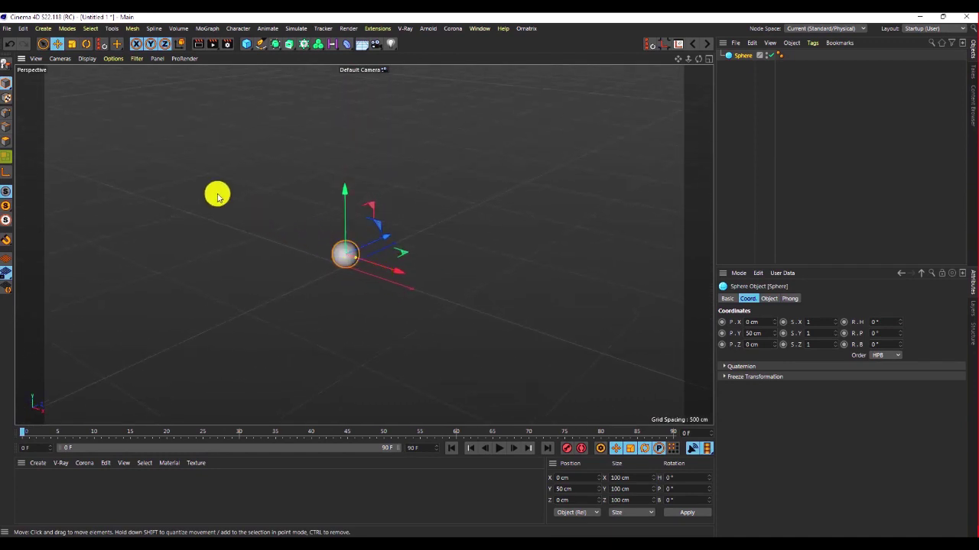
pyautogui.keyDown('alt'); pyautogui.moveTo(308, 179); pyautogui.dragTo(151, 212, button='right'); pyautogui.keyUp('alt')
pyautogui.keyDown('alt'); pyautogui.moveTo(335, 218); pyautogui.dragTo(418, 50, button='right'); pyautogui.keyUp('alt')
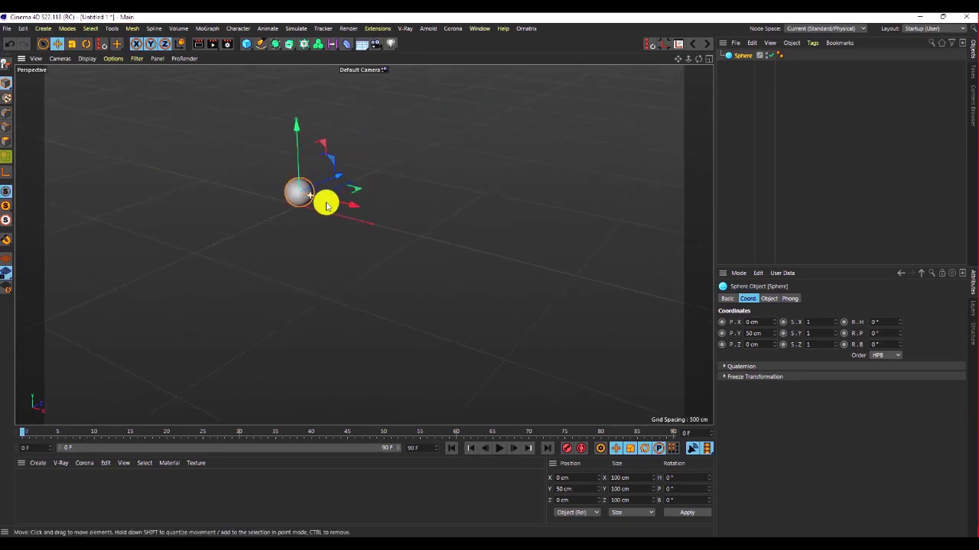
pyautogui.keyDown('alt'); pyautogui.moveTo(326, 193); pyautogui.dragTo(304, 206); pyautogui.keyUp('alt')
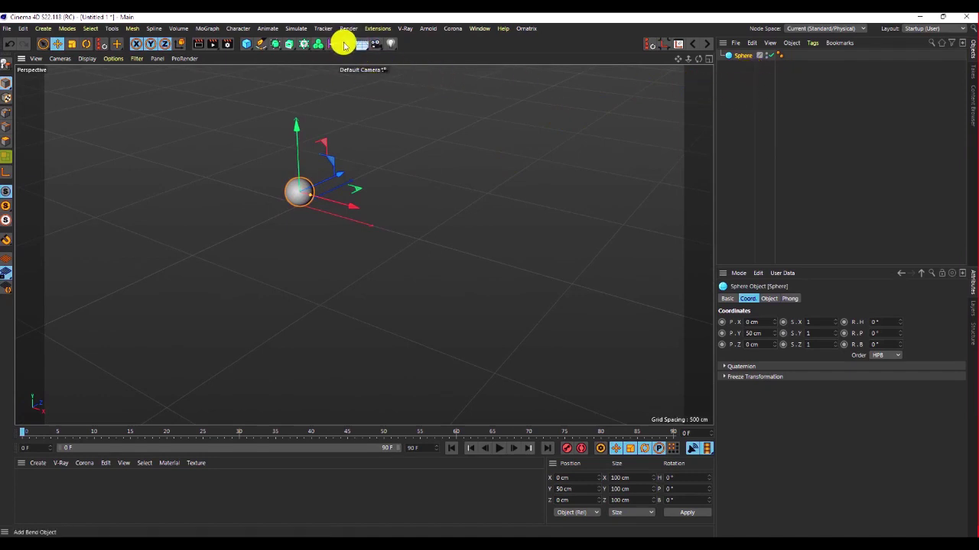
# Add a Squash & Stretch deformer and make it a child of the sphere.
pyautogui.click(344, 46)
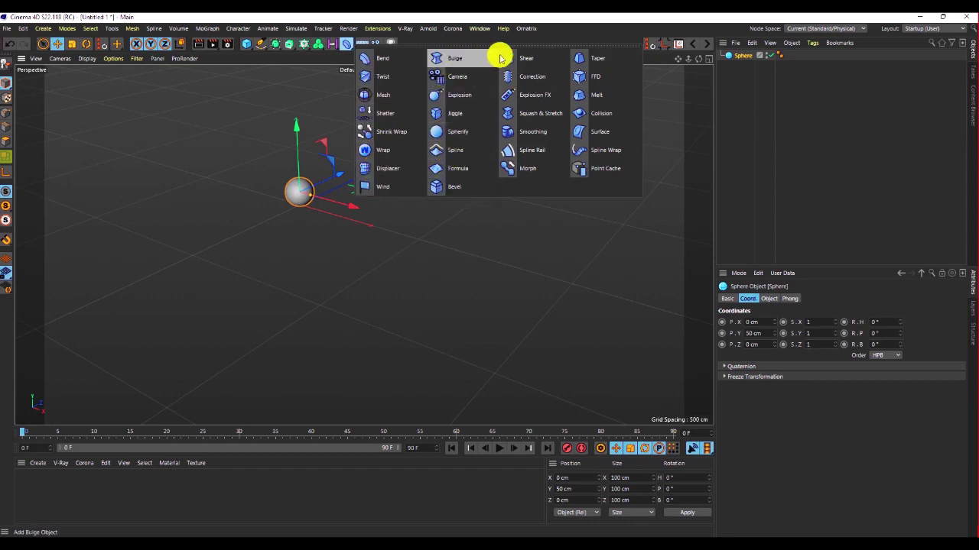
pyautogui.click(539, 115)
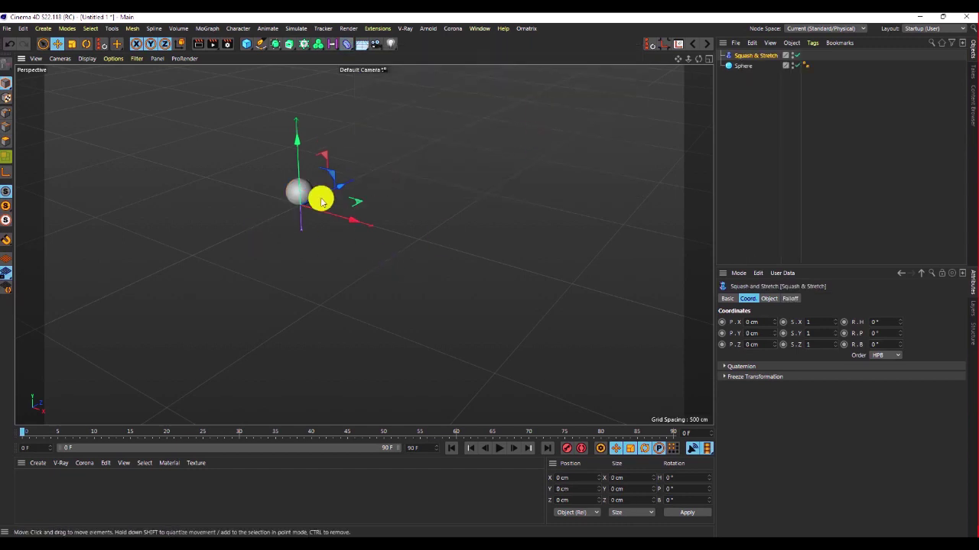
pyautogui.keyDown('alt'); pyautogui.moveTo(330, 173); pyautogui.dragTo(381, 161); pyautogui.keyUp('alt')
pyautogui.keyDown('alt'); pyautogui.moveTo(291, 211); pyautogui.dragTo(322, 113, button='right'); pyautogui.keyUp('alt')
pyautogui.keyDown('alt'); pyautogui.moveTo(292, 204); pyautogui.dragTo(300, 223); pyautogui.keyUp('alt')
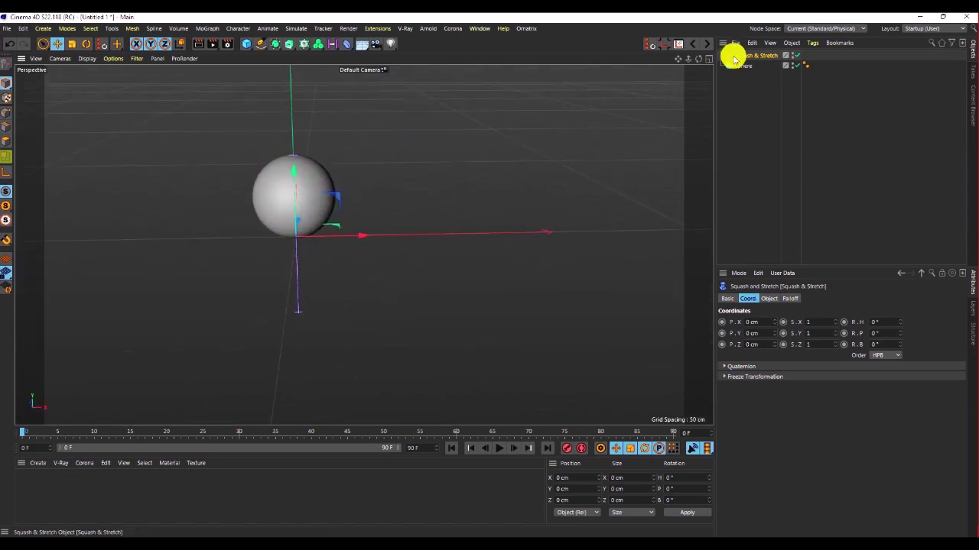
pyautogui.moveTo(740, 70); pyautogui.dragTo(742, 66)
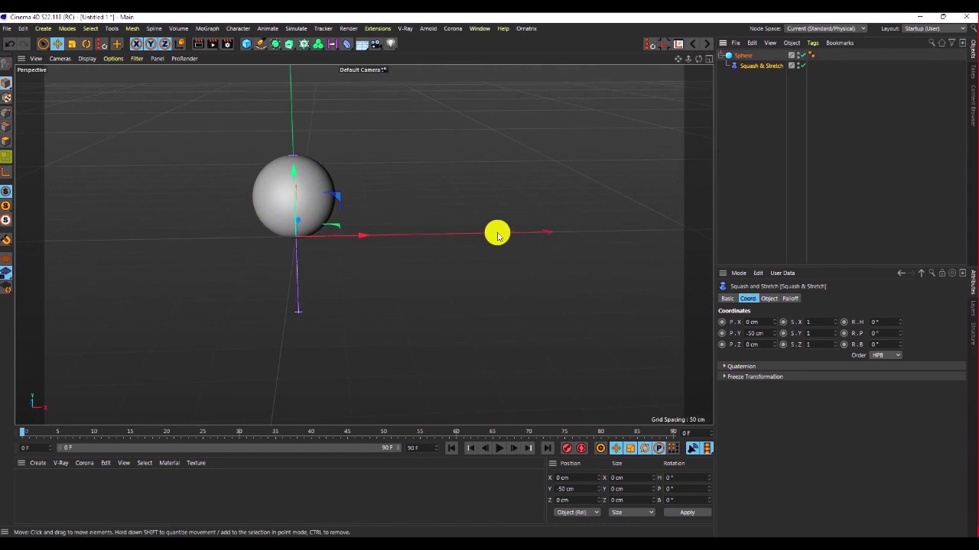
# Switch to the Front view and frame the sphere with its deformer.
pyautogui.press('F3')
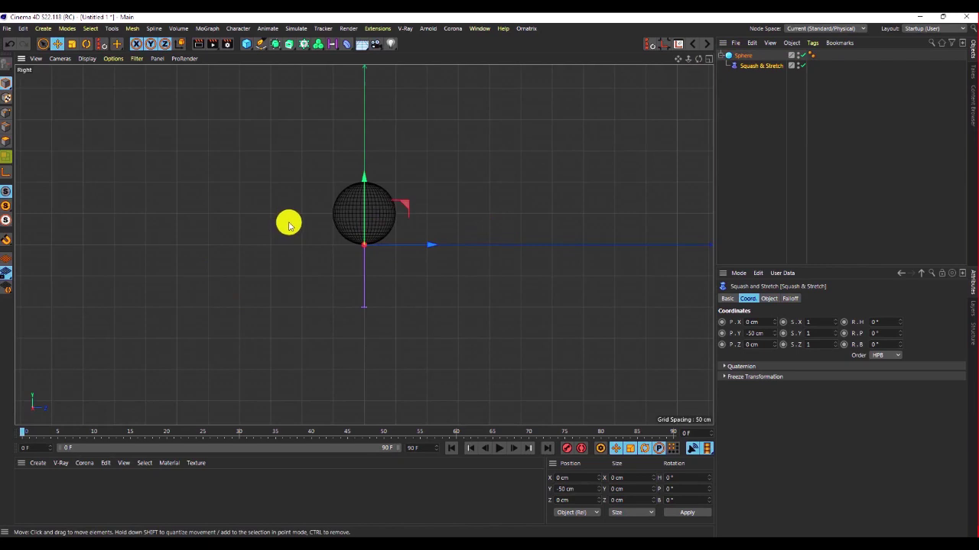
pyautogui.scroll(4, 374, 219)
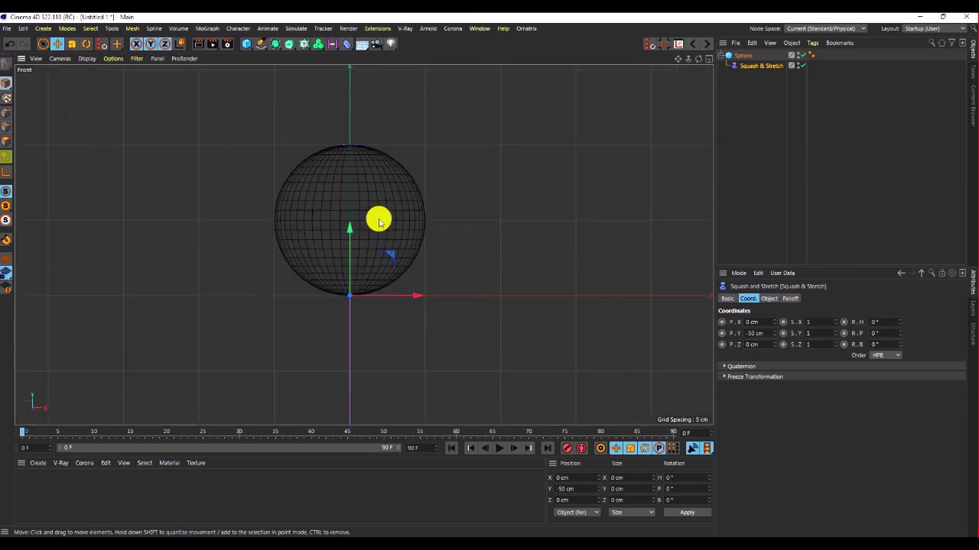
pyautogui.scroll(-2, 339, 181)
pyautogui.scroll(2, 344, 222)
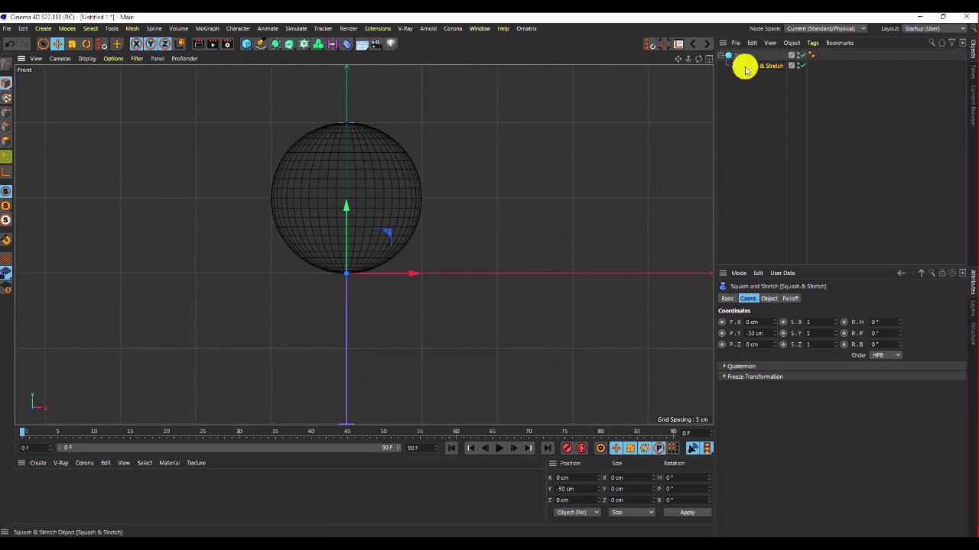
# Set the Bottom limit of the Squash & Stretch deformer to 0 cm, keeping Top at 100 cm.
pyautogui.click(769, 299)
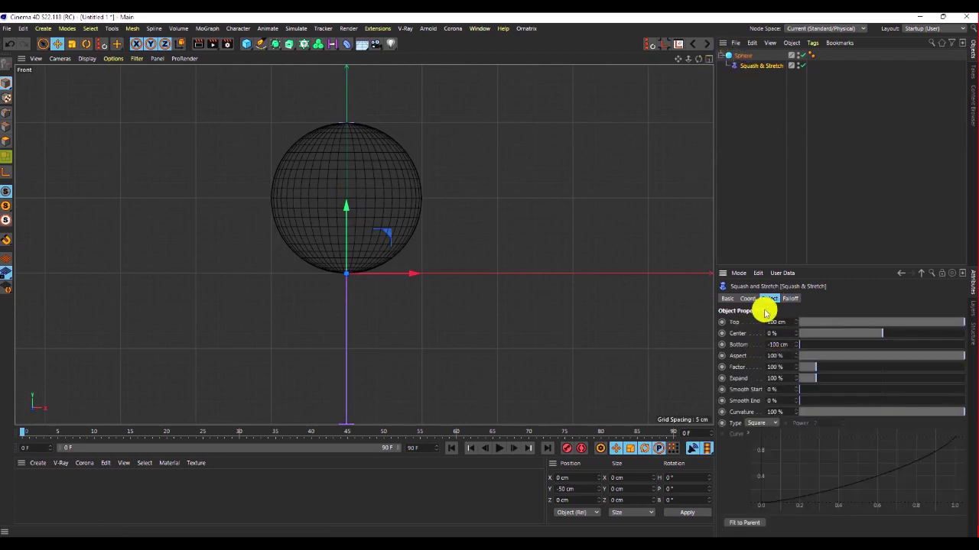
pyautogui.moveTo(849, 325); pyautogui.dragTo(973, 315)
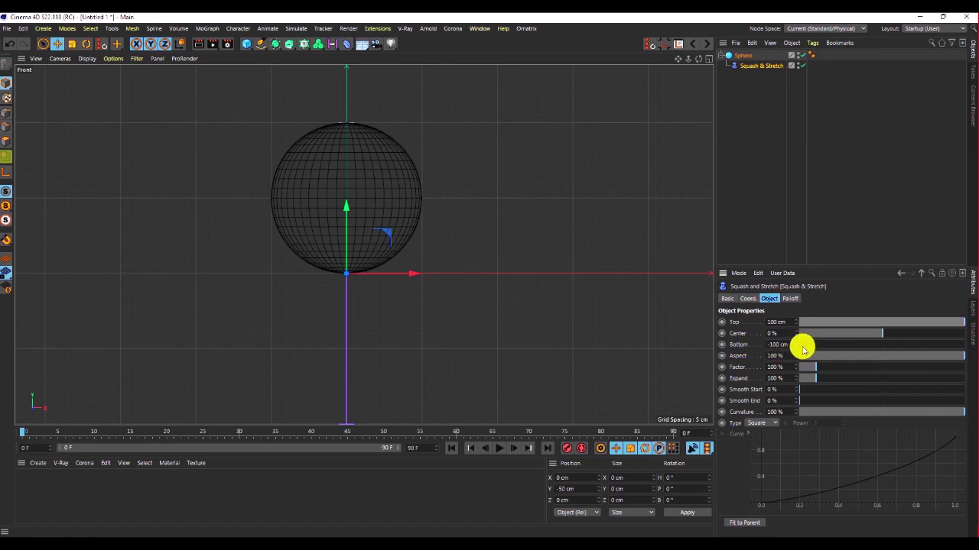
pyautogui.scroll(-5, 361, 339)
pyautogui.scroll(5, 359, 338)
pyautogui.scroll(-2, 365, 283)
pyautogui.scroll(-3, 340, 168)
pyautogui.scroll(3, 357, 120)
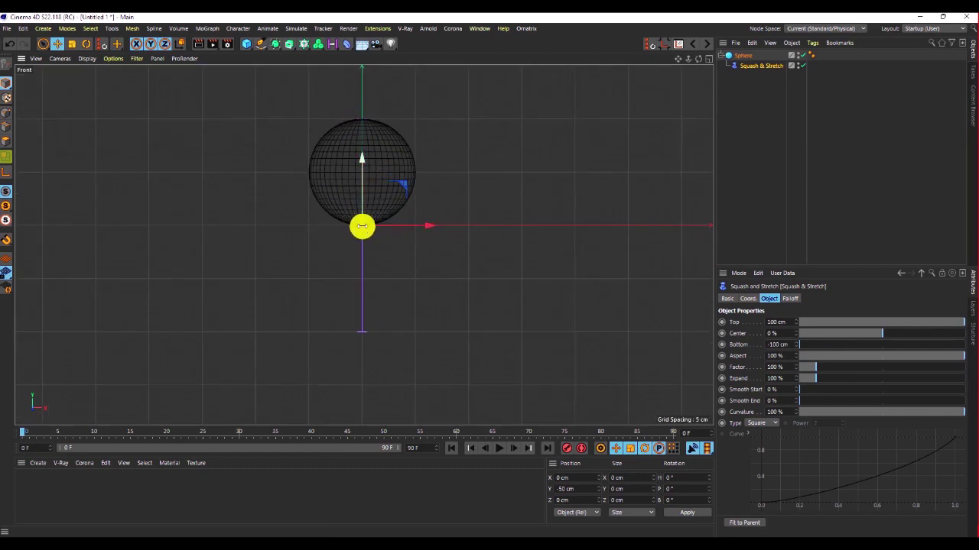
pyautogui.moveTo(803, 348); pyautogui.dragTo(956, 344)
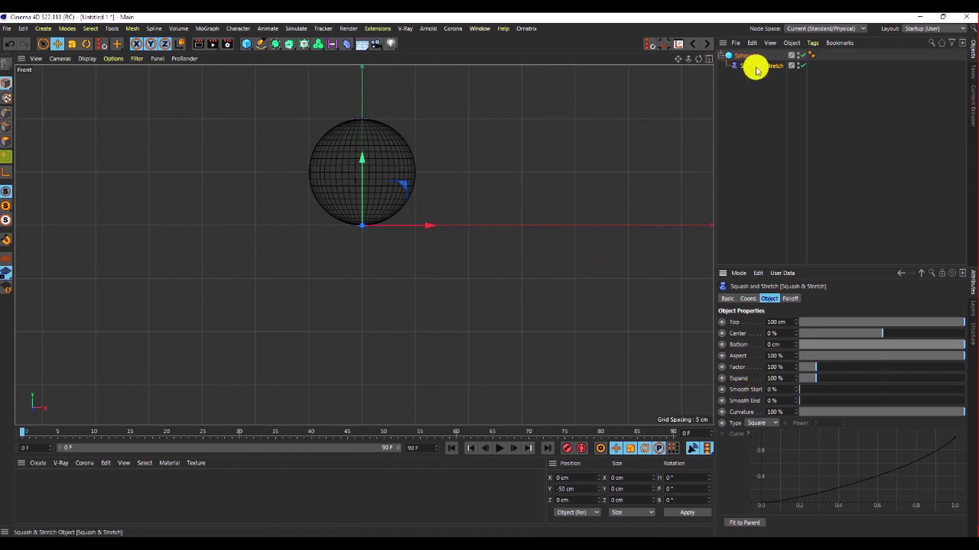
# Try out the Squash & Stretch deformer's Factor and Expand amounts, ending with Expand at 155 %.
pyautogui.scroll(-3, 306, 247)
pyautogui.scroll(5, 345, 196)
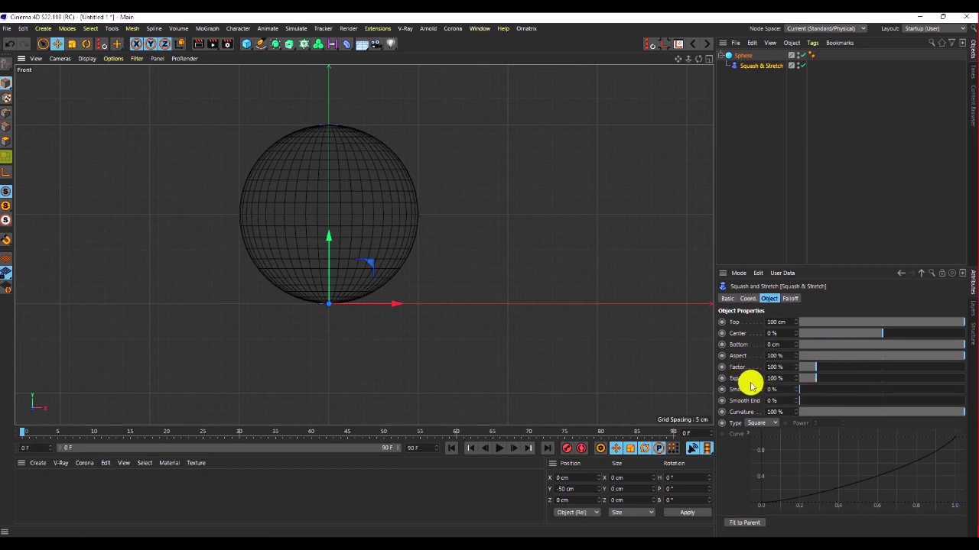
pyautogui.moveTo(817, 380); pyautogui.dragTo(853, 385)
pyautogui.rightClick(797, 378)
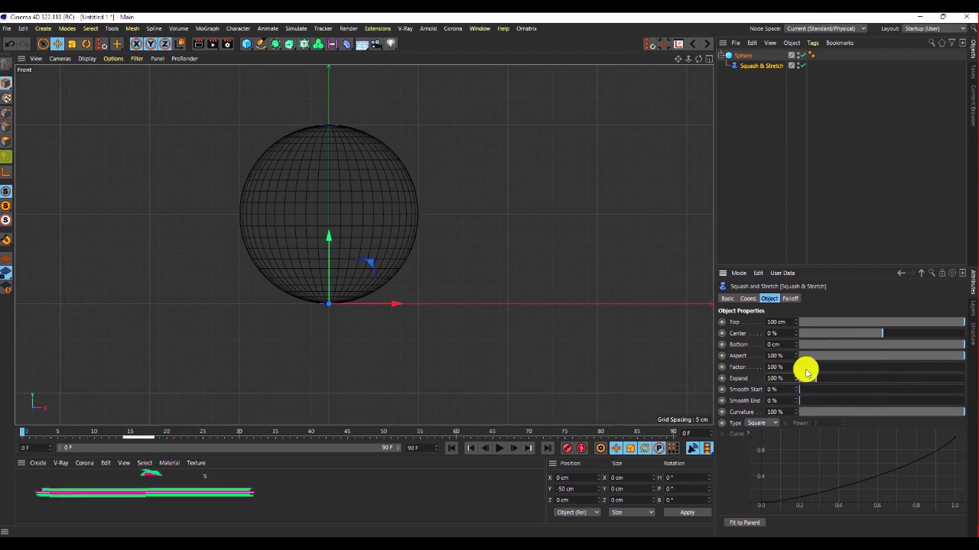
pyautogui.moveTo(815, 367)
pyautogui.mouseDown()
pyautogui.moveTo(837, 378)
pyautogui.moveTo(815, 378)
pyautogui.moveTo(851, 376)
pyautogui.moveTo(818, 390)
pyautogui.moveTo(860, 380)
pyautogui.moveTo(813, 377)
pyautogui.moveTo(826, 382)
pyautogui.mouseUp()
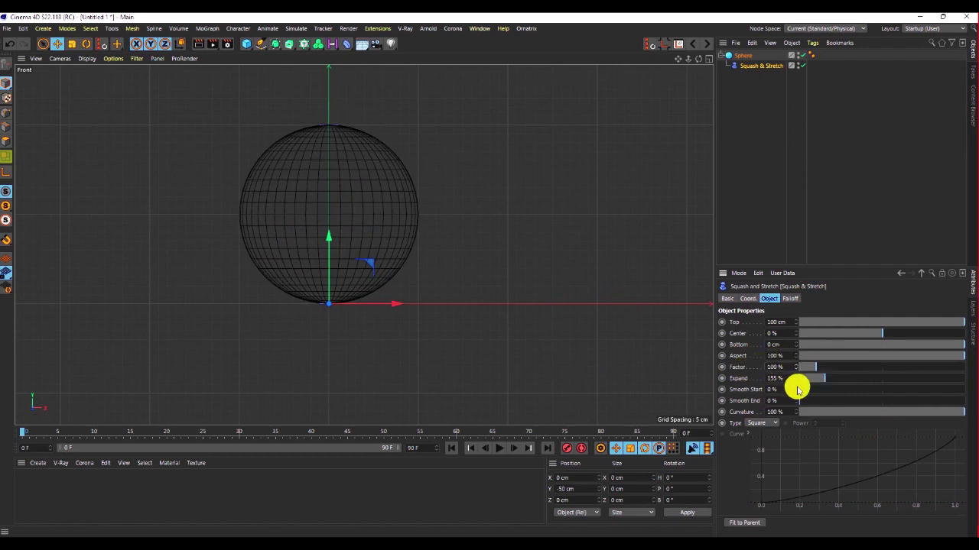
# Try out the deformer's Expand and Factor amounts and reset both to 100 %.
pyautogui.moveTo(816, 367); pyautogui.dragTo(844, 379)
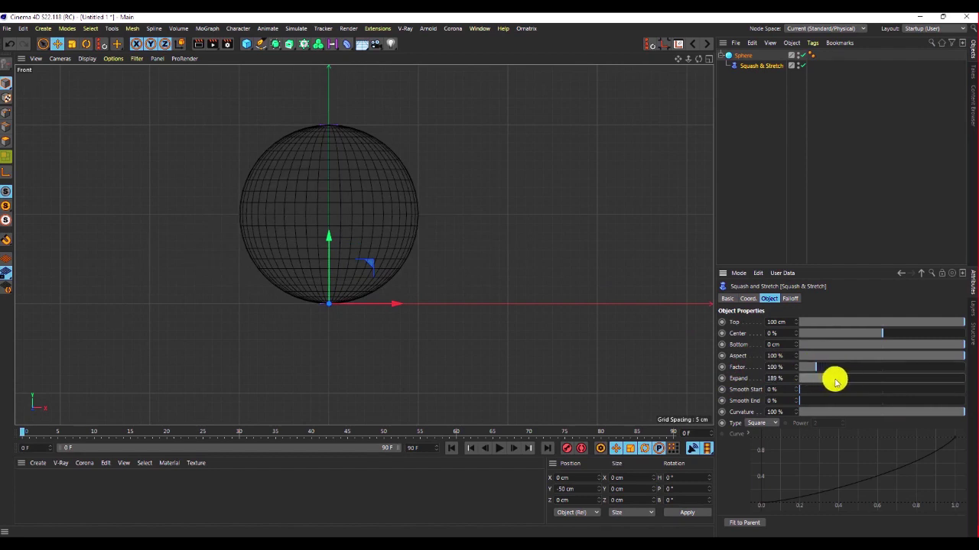
pyautogui.moveTo(818, 370); pyautogui.dragTo(796, 383)
pyautogui.rightClick(797, 368)
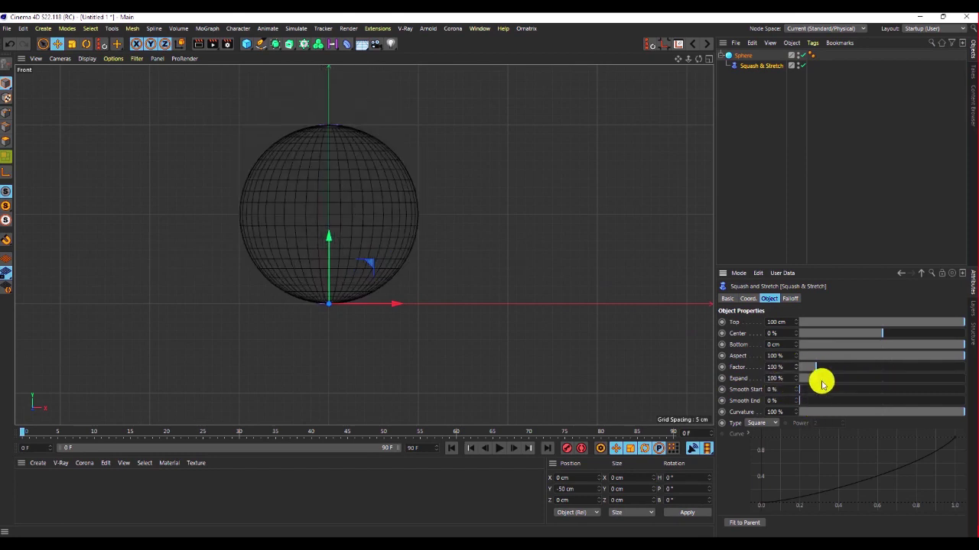
pyautogui.moveTo(816, 370); pyautogui.dragTo(809, 371)
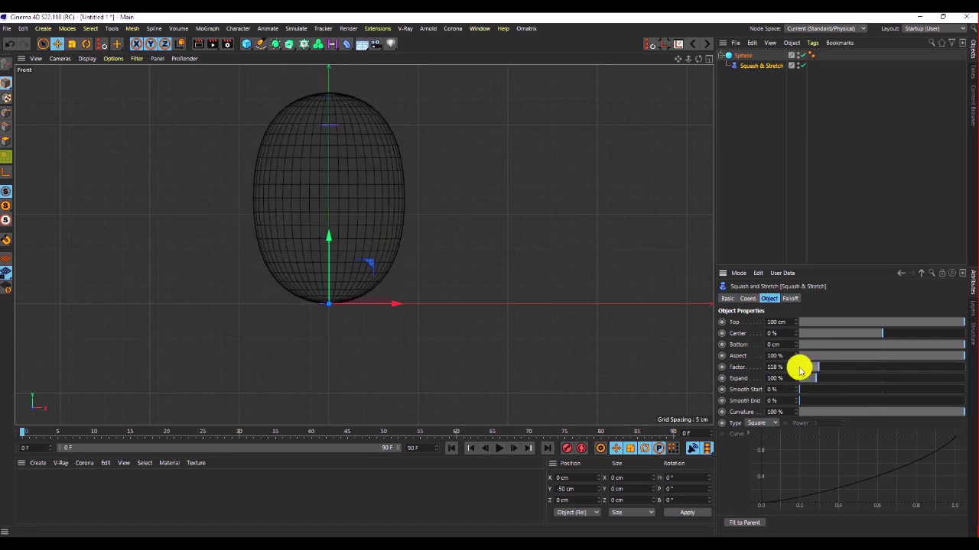
pyautogui.rightClick(796, 369)
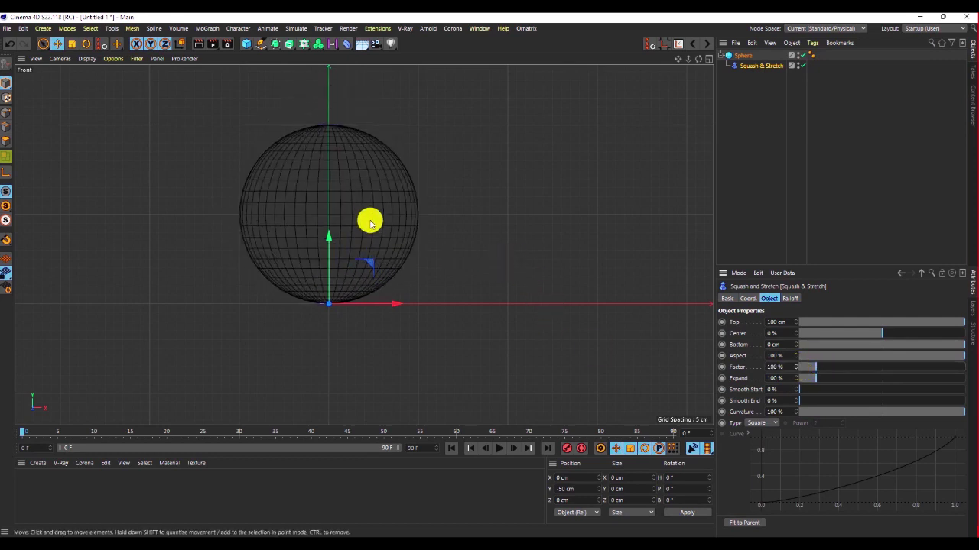
pyautogui.press('F1')
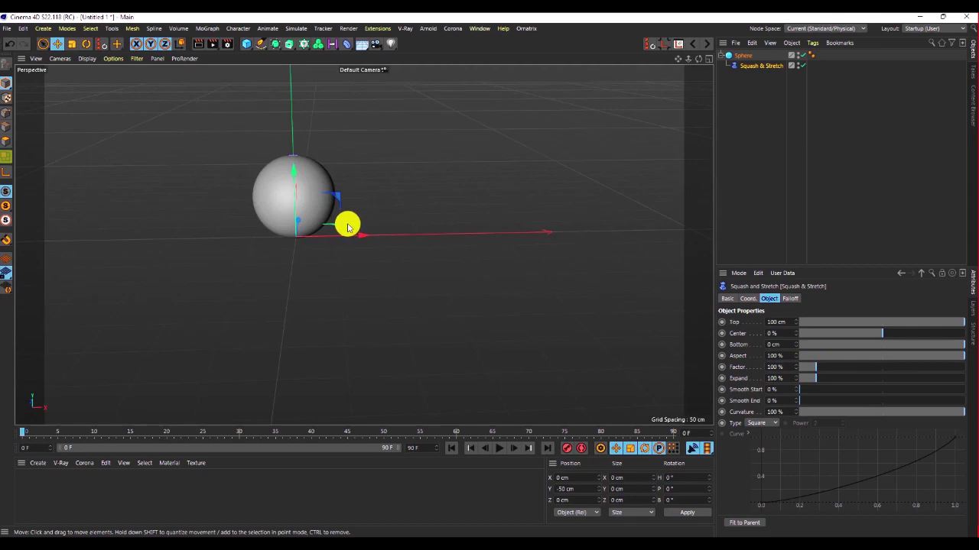
pyautogui.scroll(-5, 306, 232)
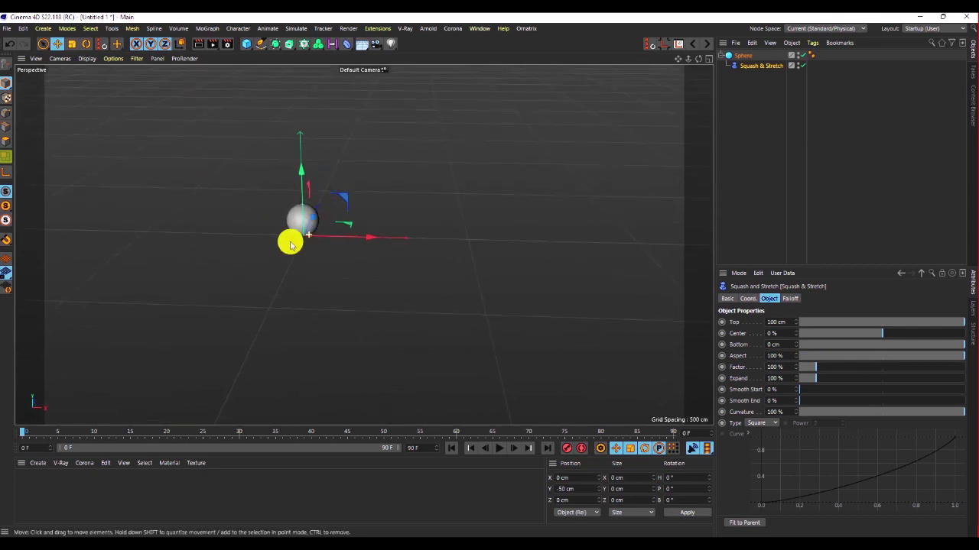
pyautogui.keyDown('alt'); pyautogui.moveTo(304, 262); pyautogui.dragTo(280, 236); pyautogui.keyUp('alt')
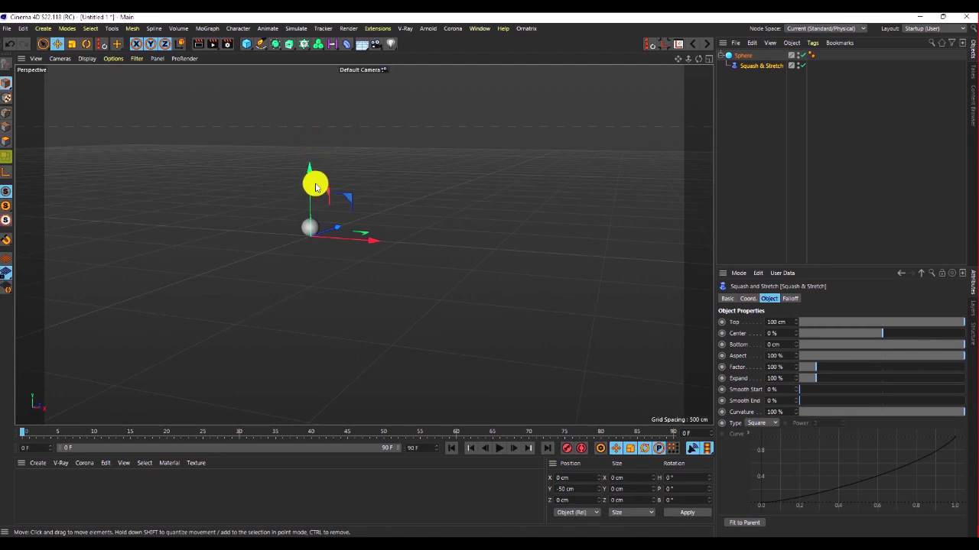
pyautogui.press('F4')
pyautogui.scroll(-12, 316, 269)
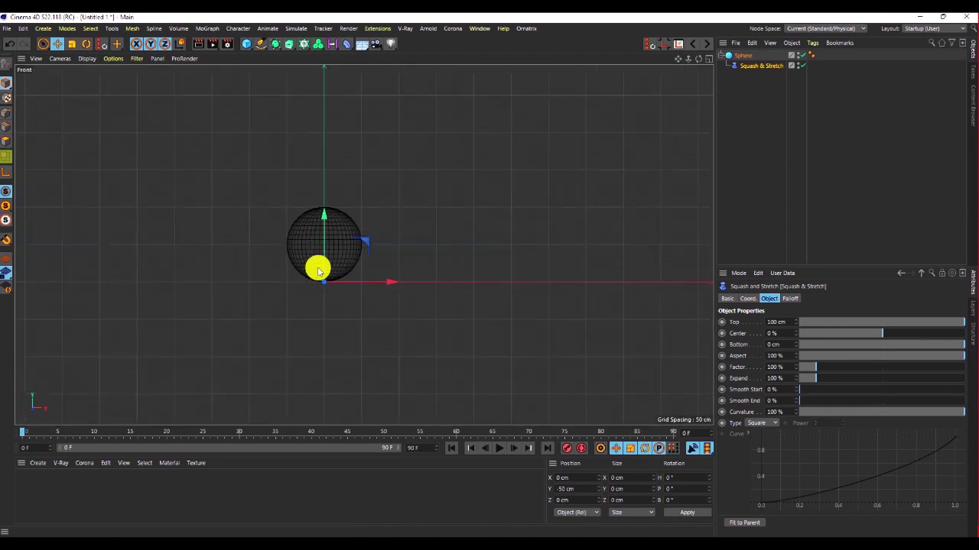
pyautogui.scroll(5, 317, 268)
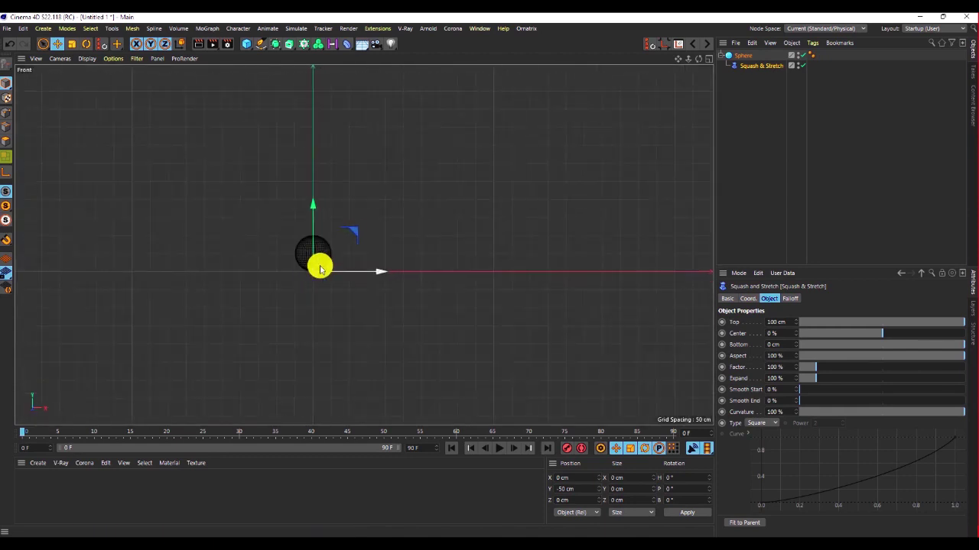
# Add a Null object named "Sphere Controller" at the sphere's base and make the sphere its child.
pyautogui.click(742, 57)
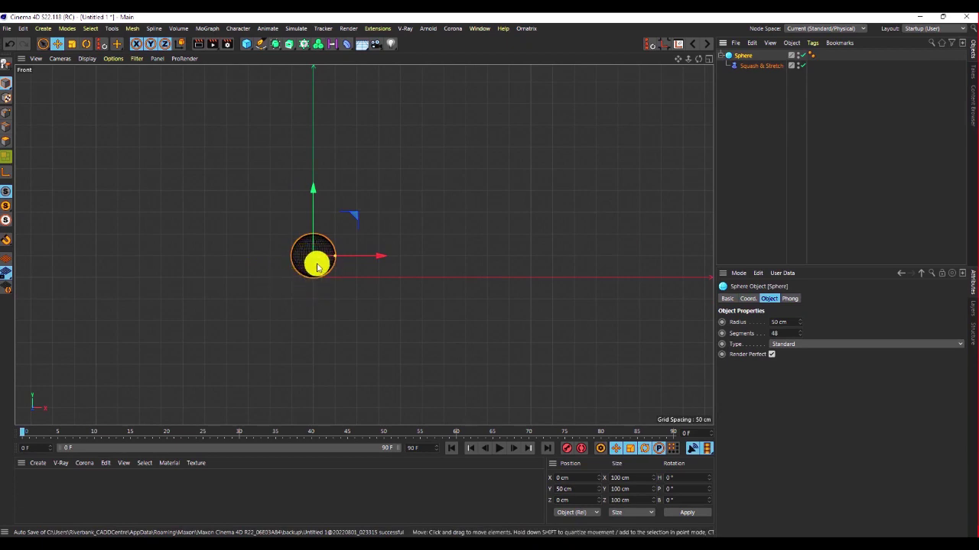
pyautogui.scroll(3, 315, 263)
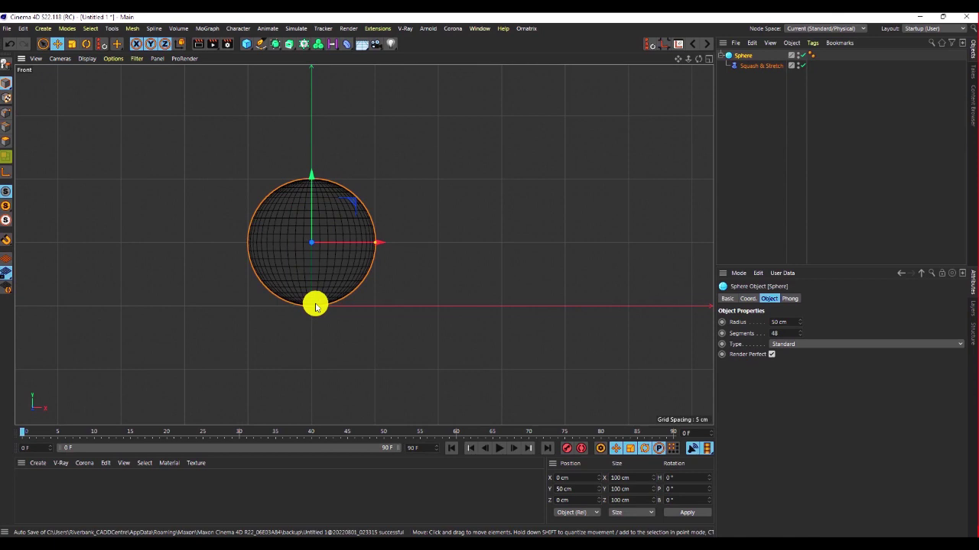
pyautogui.click(245, 44)
pyautogui.click(291, 70)
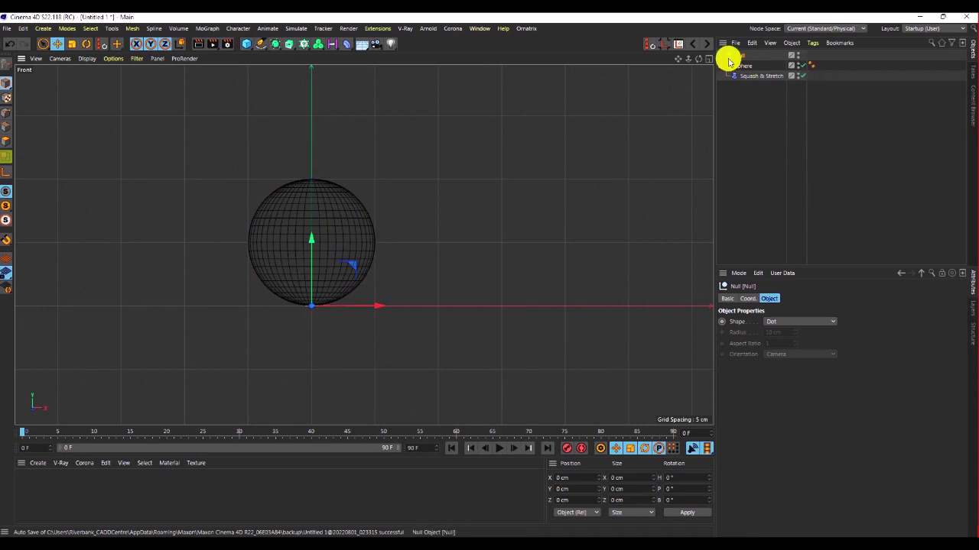
pyautogui.moveTo(738, 61); pyautogui.dragTo(737, 57)
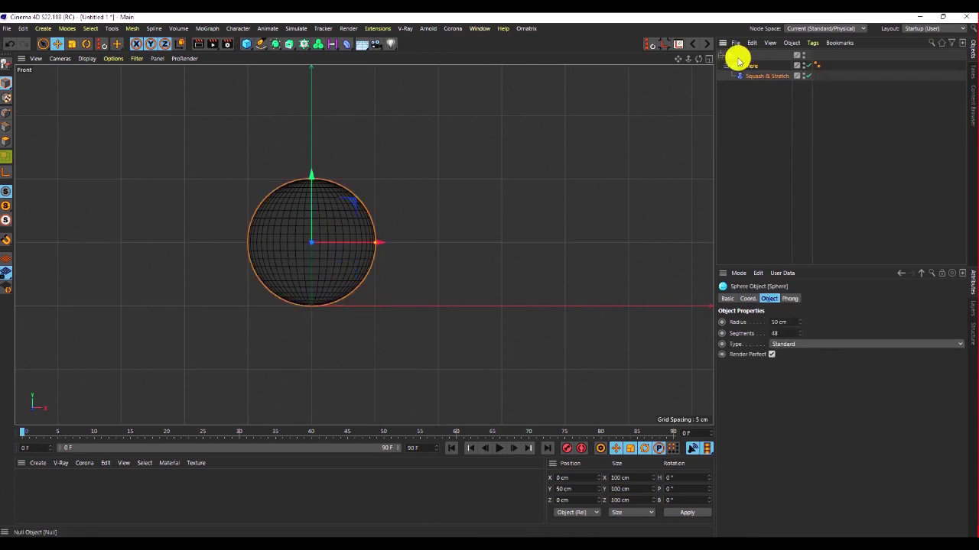
pyautogui.click(736, 56)
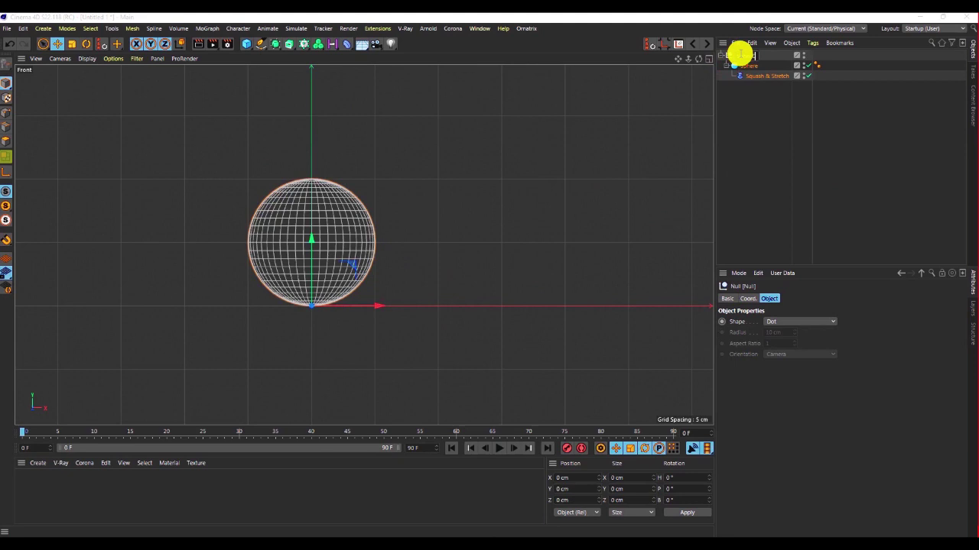
pyautogui.press('Return')
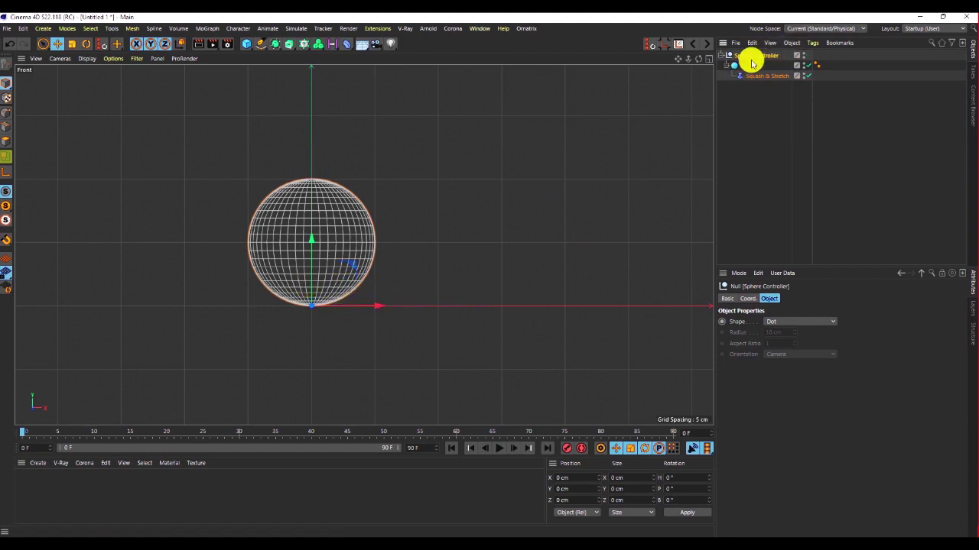
# Raise the Sphere Controller straight above the origin and set its Y position to 300 cm.
pyautogui.scroll(-3, 303, 249)
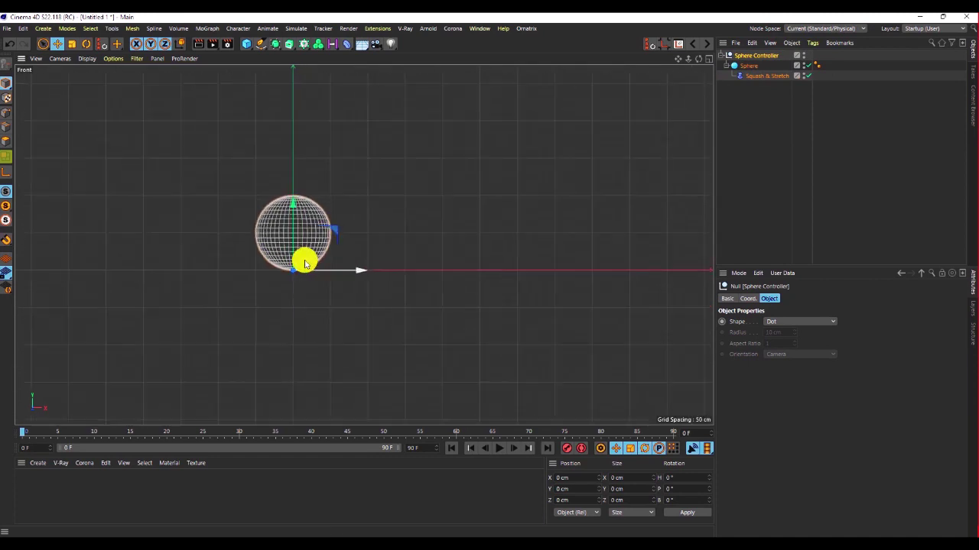
pyautogui.scroll(-2, 296, 260)
pyautogui.click(748, 298)
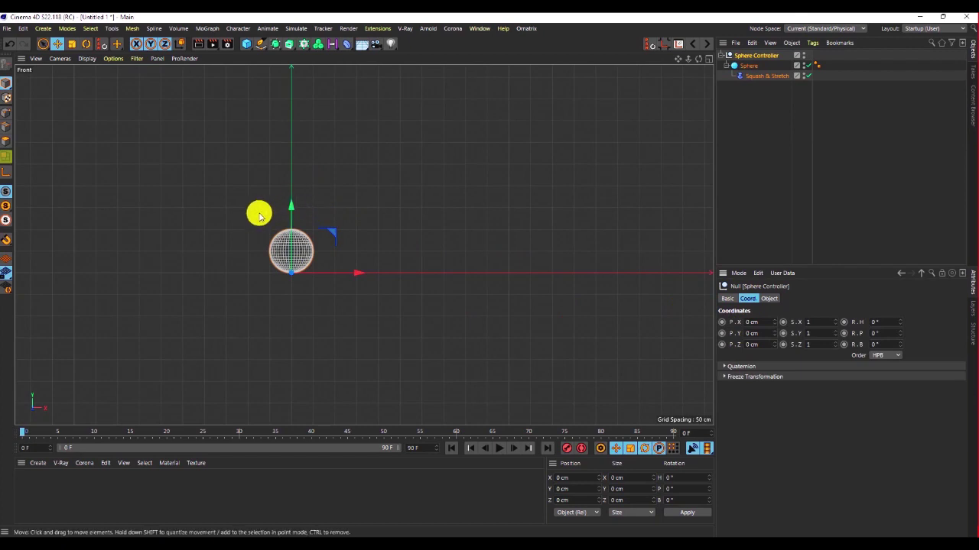
pyautogui.scroll(-3, 260, 222)
pyautogui.scroll(2, 255, 241)
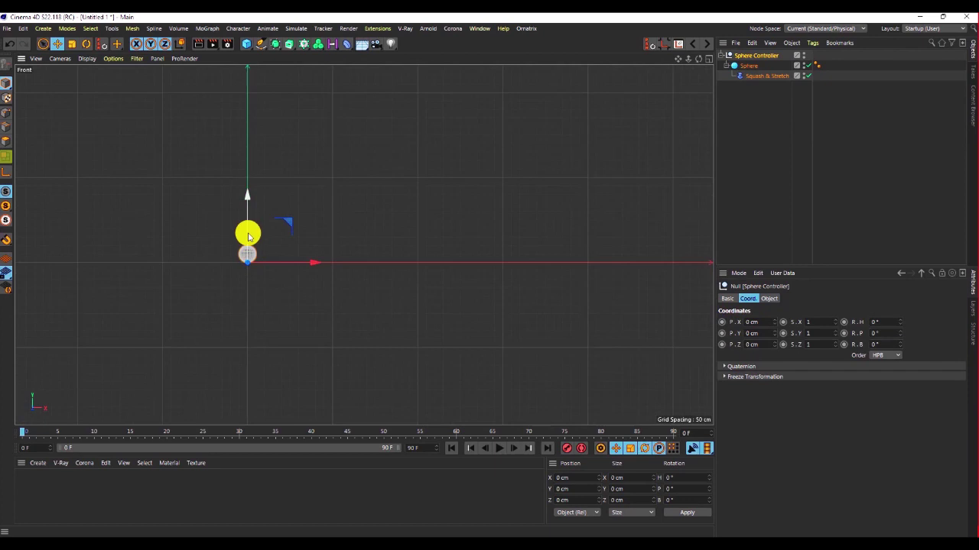
pyautogui.moveTo(249, 231); pyautogui.dragTo(255, 168)
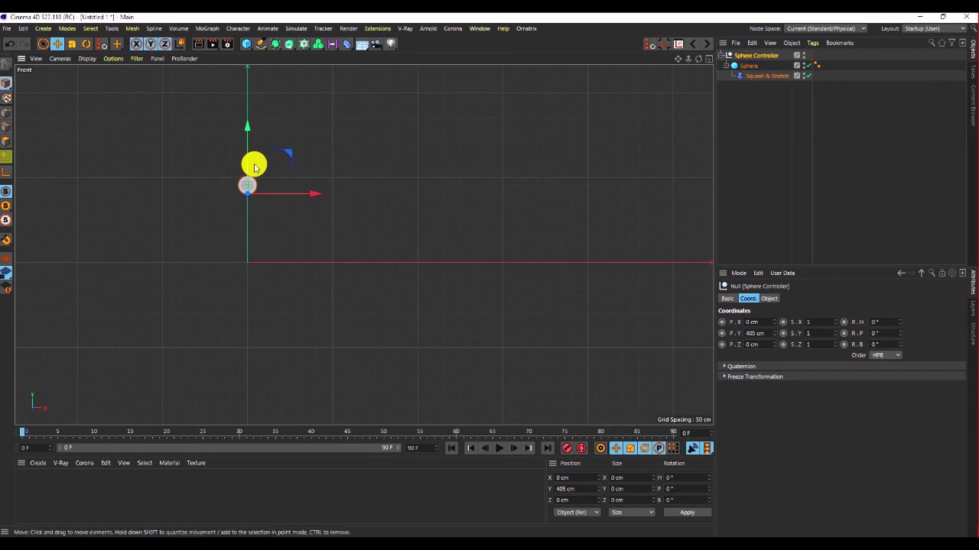
pyautogui.press('F1')
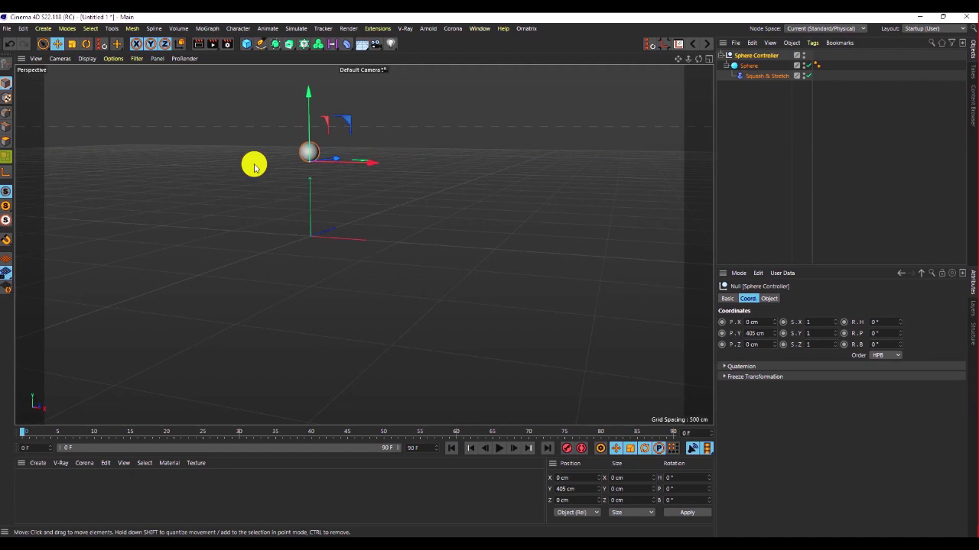
pyautogui.press('F4')
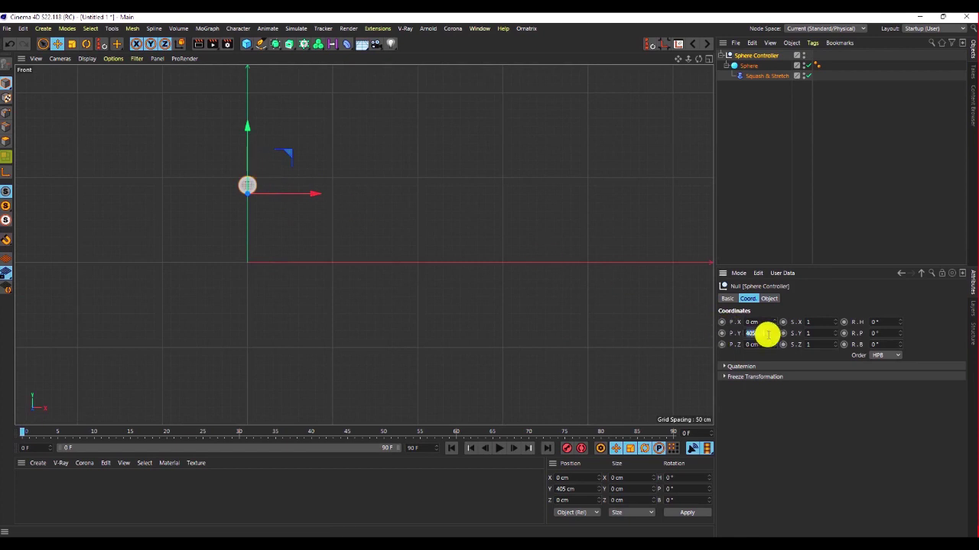
pyautogui.press('Return')
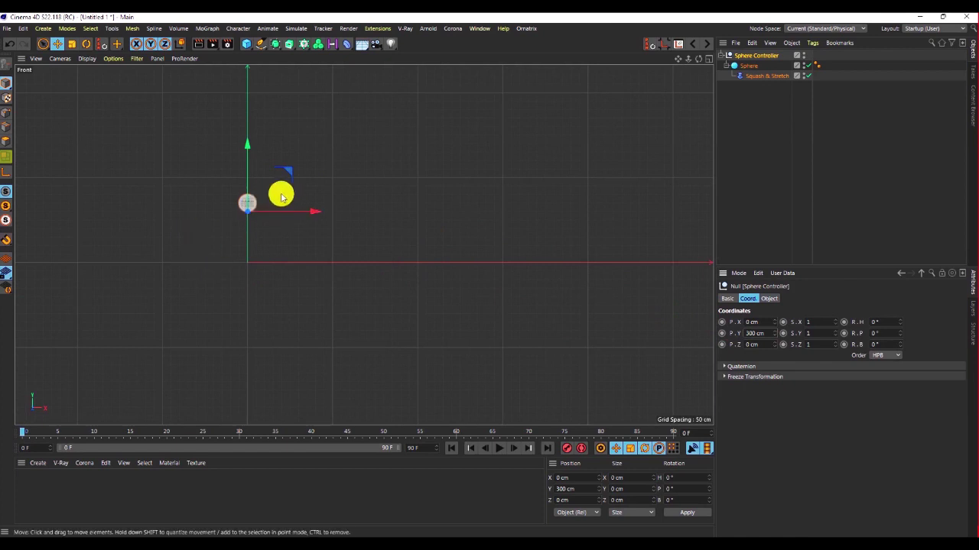
# In the Perspective view, record a keyframe for the Sphere Controller's Y position of 300 cm at frame 0.
pyautogui.press('F1')
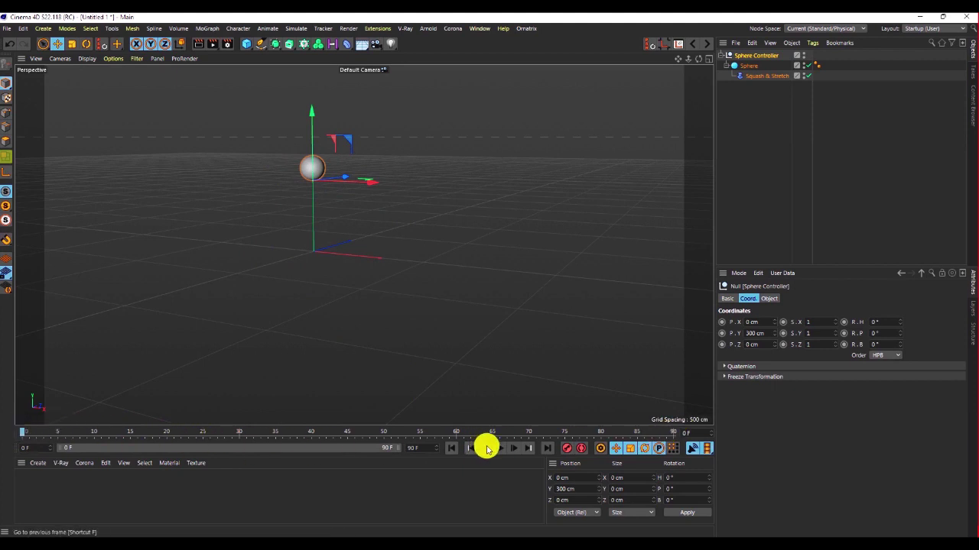
pyautogui.doubleClick(418, 453)
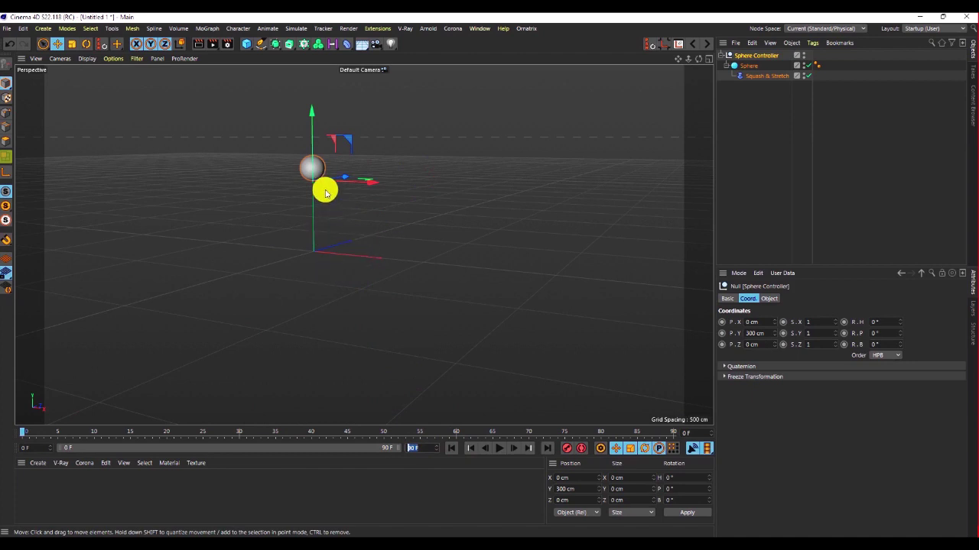
pyautogui.click(750, 55)
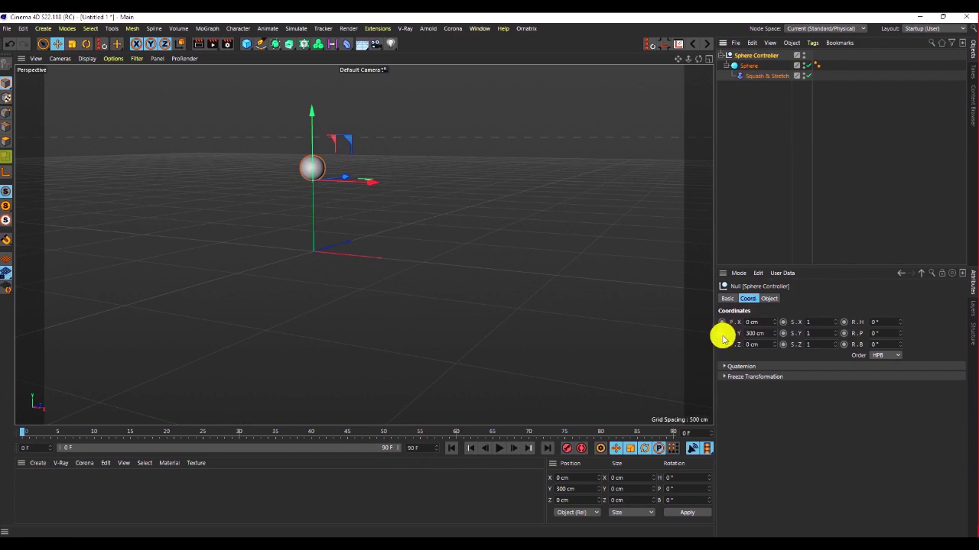
pyautogui.click(723, 334)
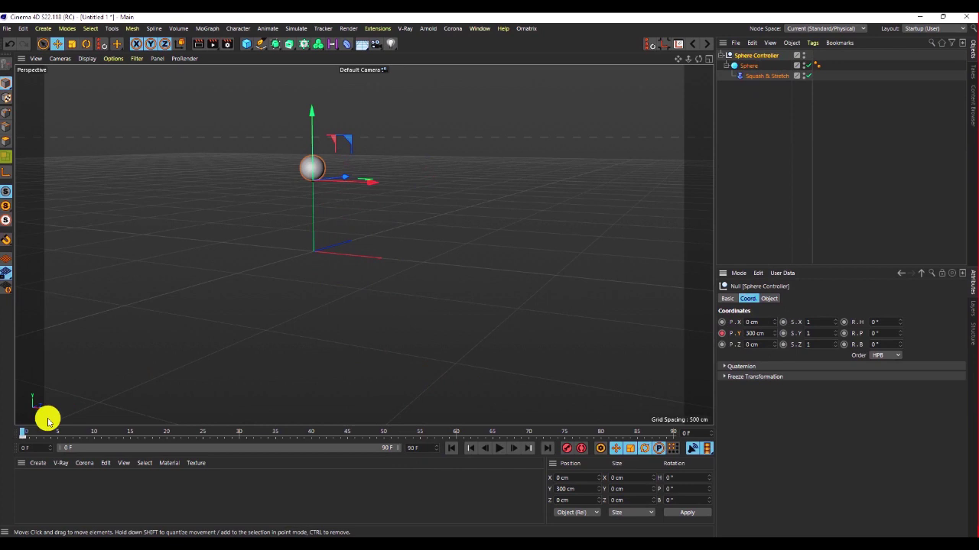
# At frame 15, set and keyframe the Sphere Controller's Y position at 0 cm, and move the playhead to frame 30.
pyautogui.moveTo(31, 433); pyautogui.dragTo(135, 441)
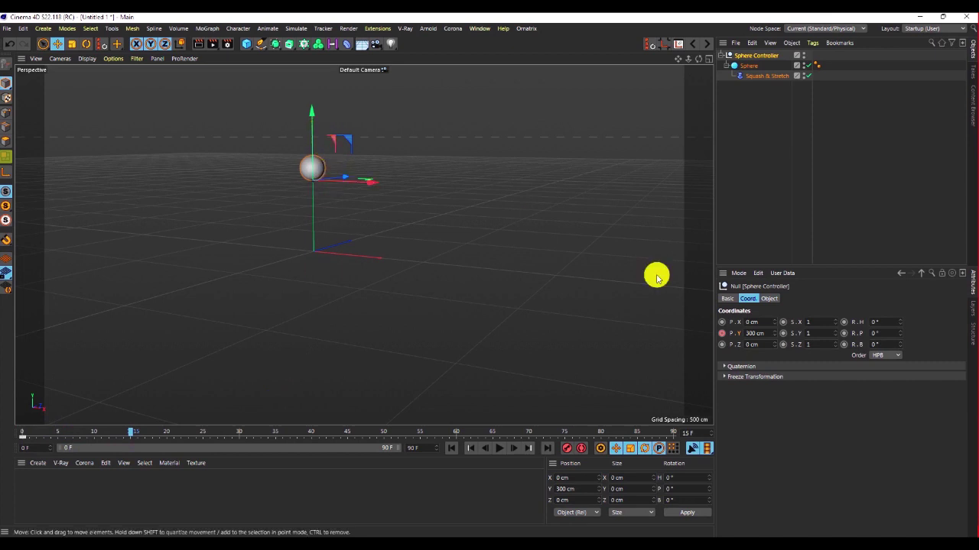
pyautogui.click(766, 338)
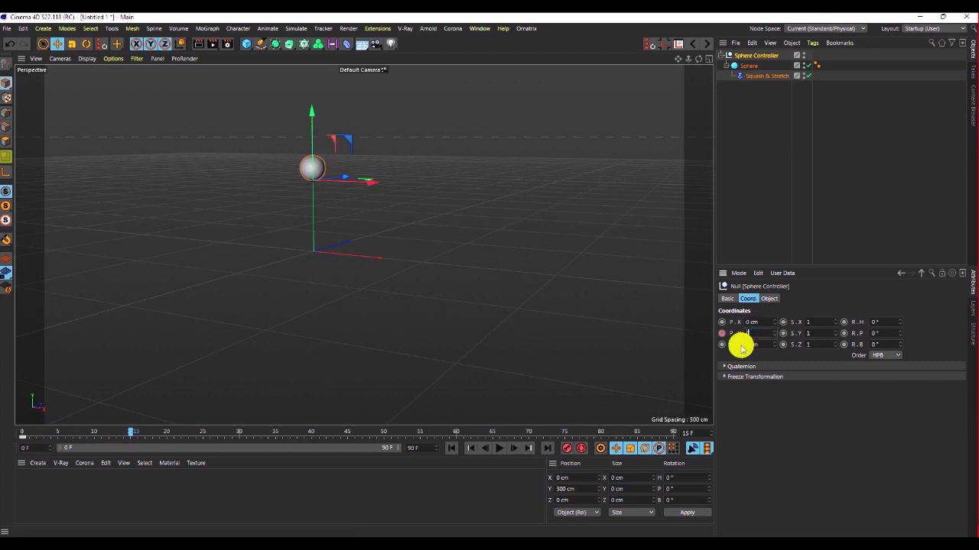
pyautogui.write('0')
pyautogui.press('Return')
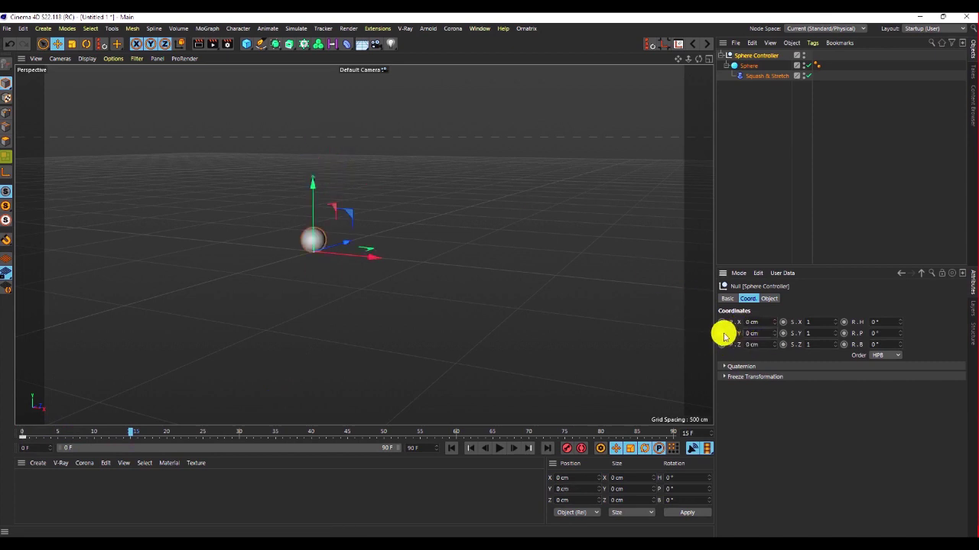
pyautogui.click(722, 334)
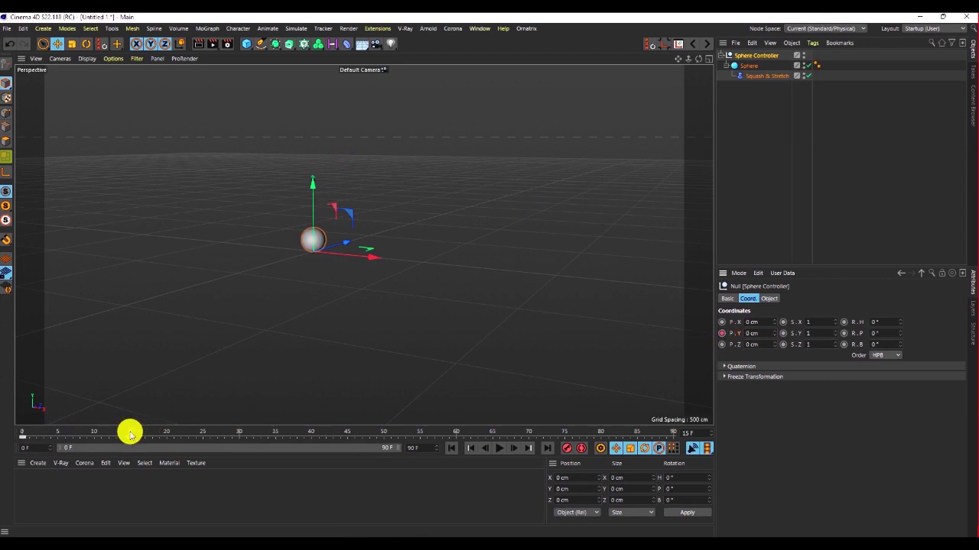
pyautogui.moveTo(239, 440)
pyautogui.mouseDown()
pyautogui.moveTo(9, 449)
pyautogui.moveTo(228, 453)
pyautogui.moveTo(202, 455)
pyautogui.moveTo(206, 430)
pyautogui.moveTo(238, 432)
pyautogui.mouseUp()
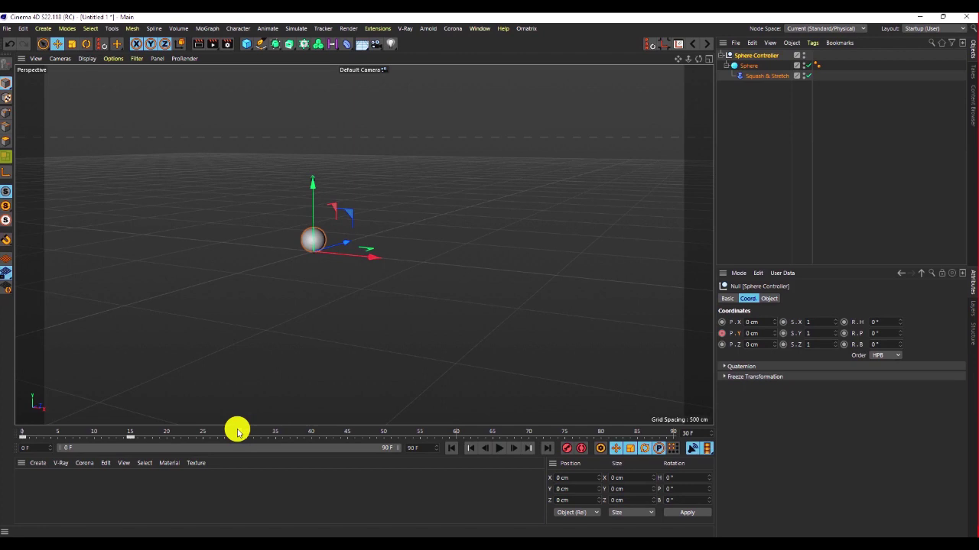
# Switch to Paint with a blank canvas and choose the standard Brush for sketching.
pyautogui.press('super')
pyautogui.write('paint')
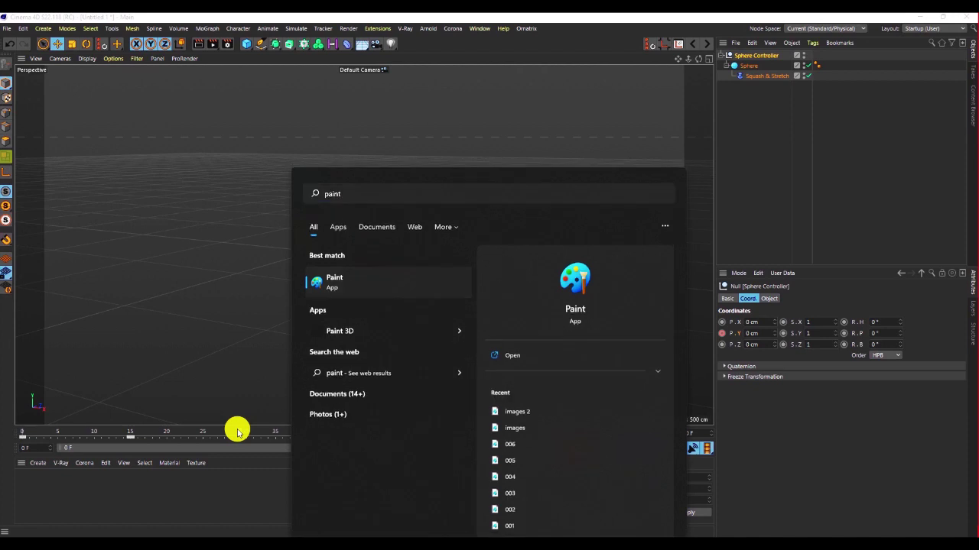
pyautogui.click(237, 432)
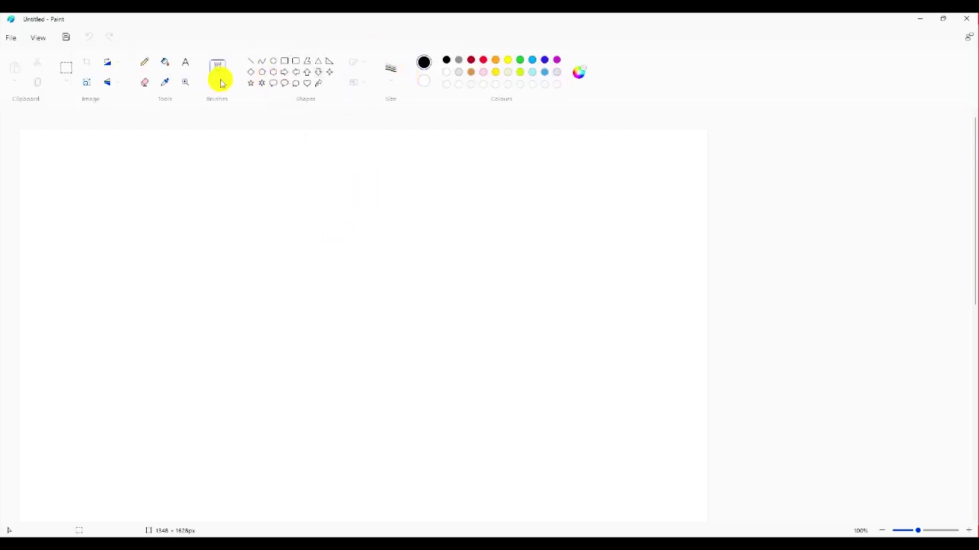
pyautogui.click(219, 81)
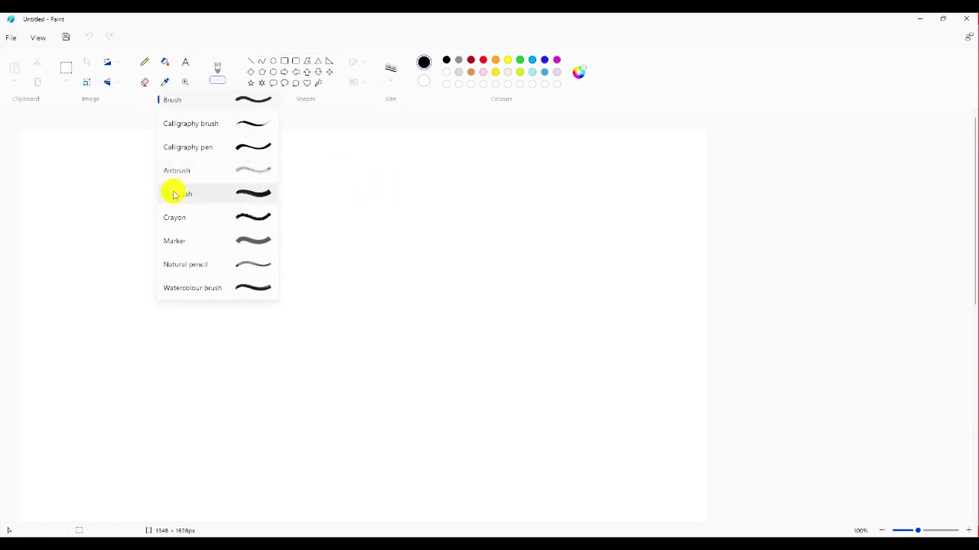
pyautogui.click(174, 100)
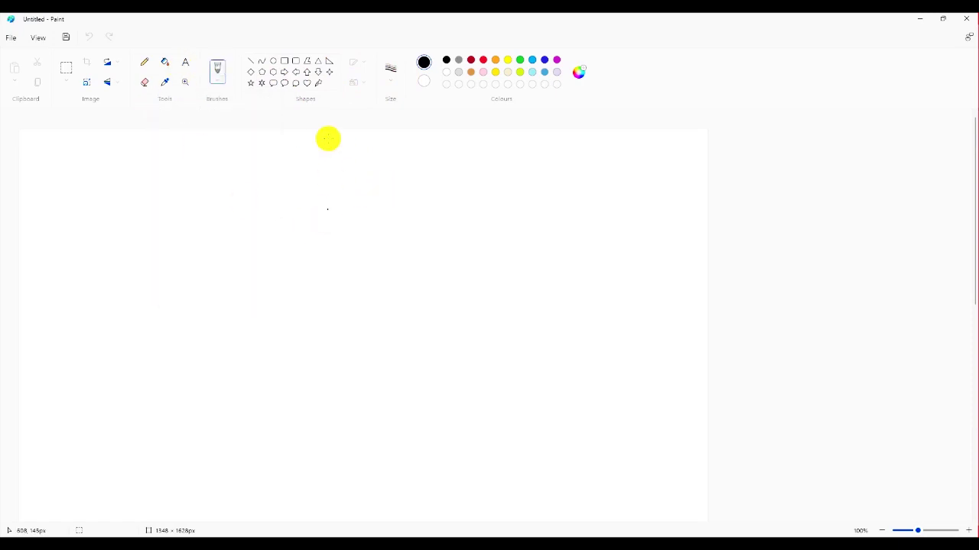
# Choose a thicker brush size and sketch a small round ball in the upper-left area of the canvas.
pyautogui.click(389, 79)
pyautogui.click(374, 153)
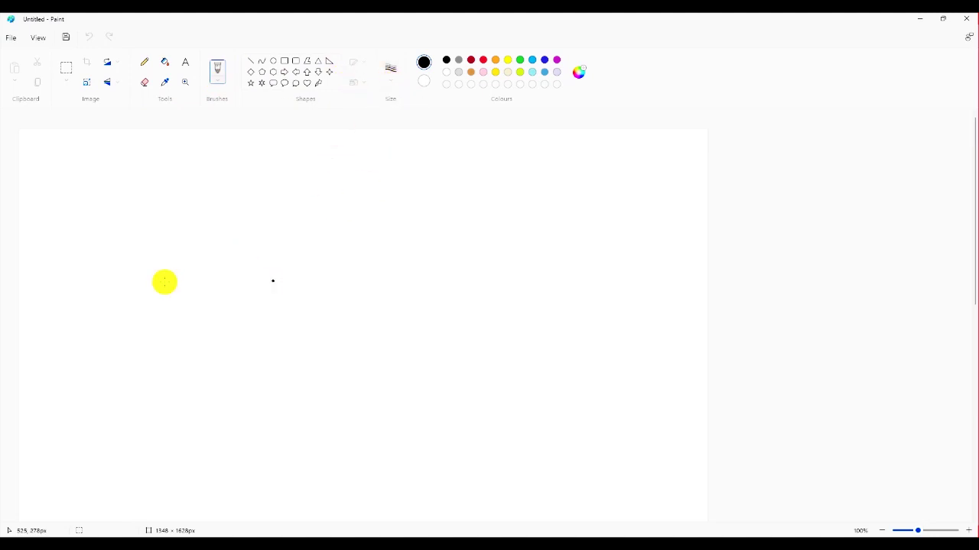
pyautogui.moveTo(178, 189)
pyautogui.mouseDown()
pyautogui.moveTo(160, 207)
pyautogui.moveTo(184, 201)
pyautogui.moveTo(175, 192)
pyautogui.moveTo(190, 200)
pyautogui.mouseUp()
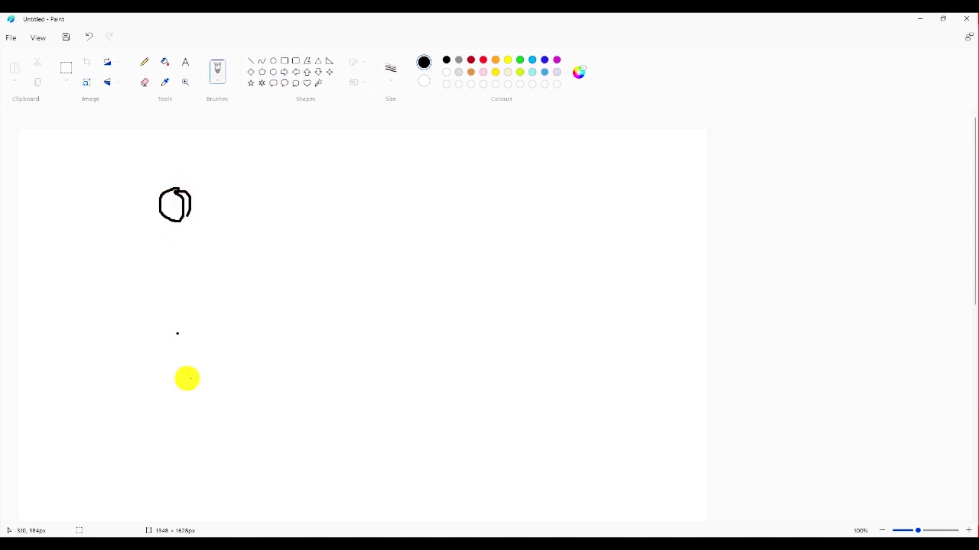
# Draw a long ground line below the ball and add short hatch marks beneath it.
pyautogui.moveTo(123, 351); pyautogui.dragTo(582, 335)
pyautogui.moveTo(221, 362)
pyautogui.mouseDown()
pyautogui.moveTo(234, 365)
pyautogui.moveTo(226, 380)
pyautogui.moveTo(271, 371)
pyautogui.mouseUp()
pyautogui.moveTo(286, 359); pyautogui.dragTo(327, 369)
pyautogui.moveTo(389, 351); pyautogui.dragTo(389, 357)
pyautogui.moveTo(395, 355); pyautogui.dragTo(414, 396)
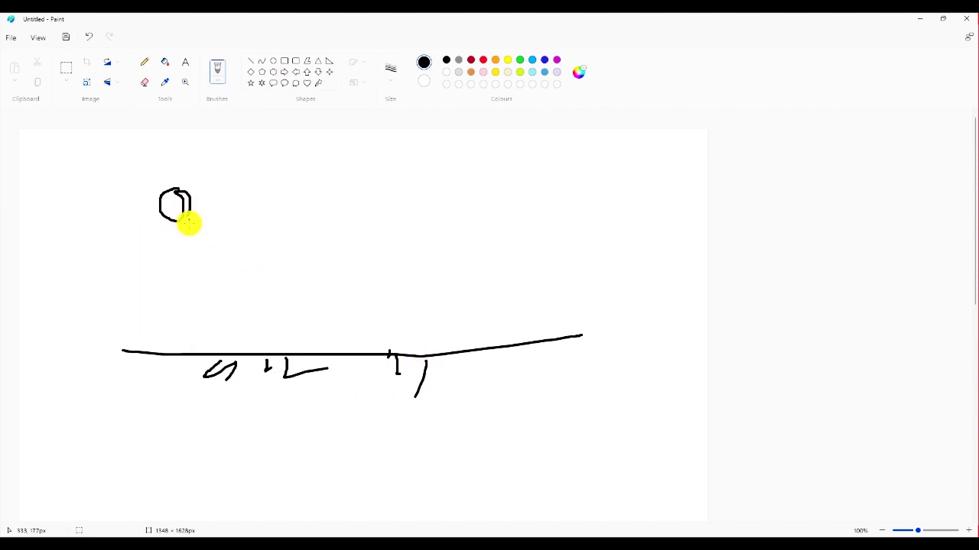
# Sketch the ball's fall to the ground with a height line beneath the ball, and continue the path as progressively smaller bounce arcs.
pyautogui.moveTo(189, 205)
pyautogui.mouseDown()
pyautogui.moveTo(216, 231)
pyautogui.moveTo(234, 277)
pyautogui.moveTo(242, 348)
pyautogui.mouseUp()
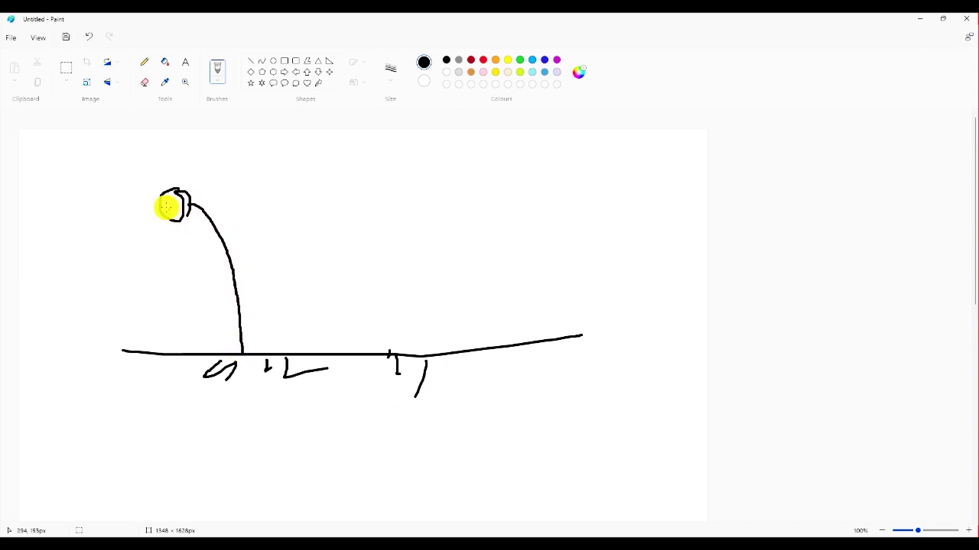
pyautogui.moveTo(150, 222)
pyautogui.mouseDown()
pyautogui.moveTo(216, 230)
pyautogui.moveTo(140, 221)
pyautogui.moveTo(244, 219)
pyautogui.mouseUp()
pyautogui.hotkey('ctrl', 'z')
pyautogui.hotkey('ctrl', 'z')
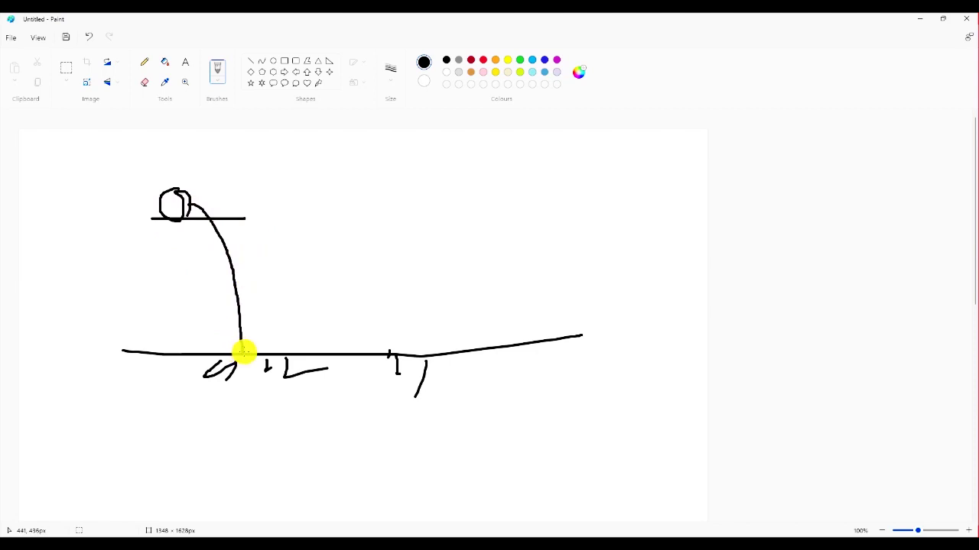
pyautogui.moveTo(242, 352)
pyautogui.mouseDown()
pyautogui.moveTo(255, 291)
pyautogui.moveTo(291, 251)
pyautogui.moveTo(319, 255)
pyautogui.moveTo(338, 280)
pyautogui.moveTo(360, 348)
pyautogui.moveTo(375, 312)
pyautogui.moveTo(398, 301)
pyautogui.moveTo(431, 305)
pyautogui.moveTo(457, 347)
pyautogui.moveTo(474, 325)
pyautogui.moveTo(494, 323)
pyautogui.moveTo(588, 334)
pyautogui.mouseUp()
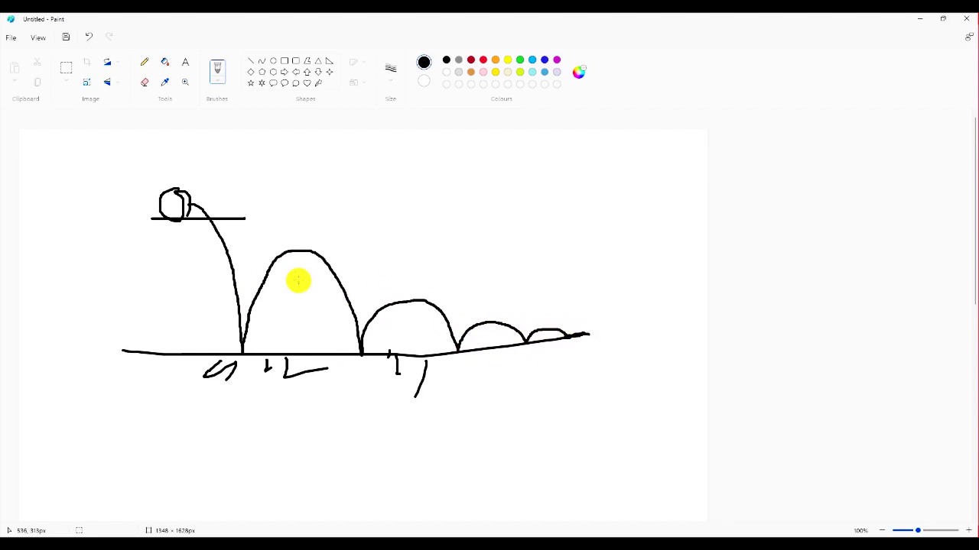
# Draw a horizontal height line at the peak of each bounce arc.
pyautogui.moveTo(268, 251); pyautogui.dragTo(337, 250)
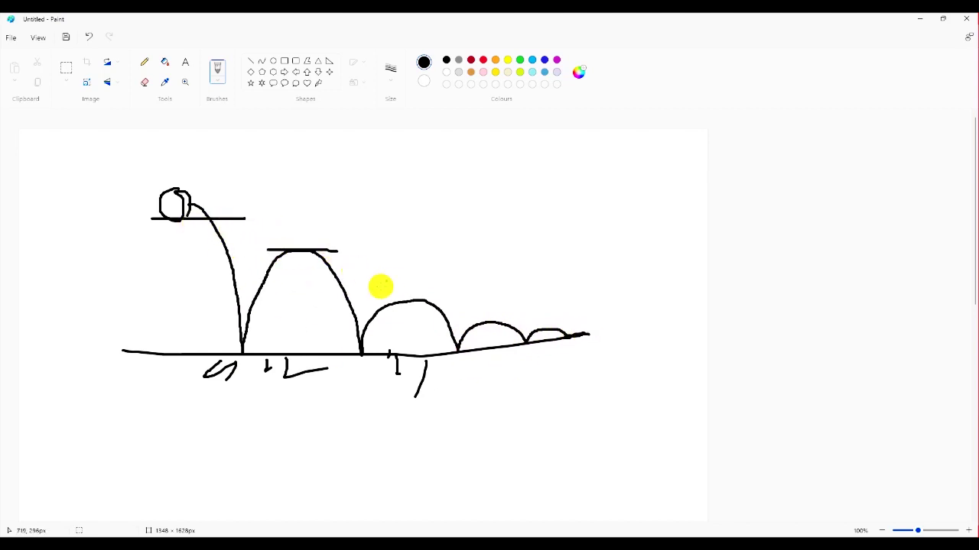
pyautogui.moveTo(385, 304)
pyautogui.mouseDown()
pyautogui.moveTo(498, 298)
pyautogui.moveTo(537, 322)
pyautogui.mouseUp()
pyautogui.moveTo(536, 326); pyautogui.dragTo(579, 324)
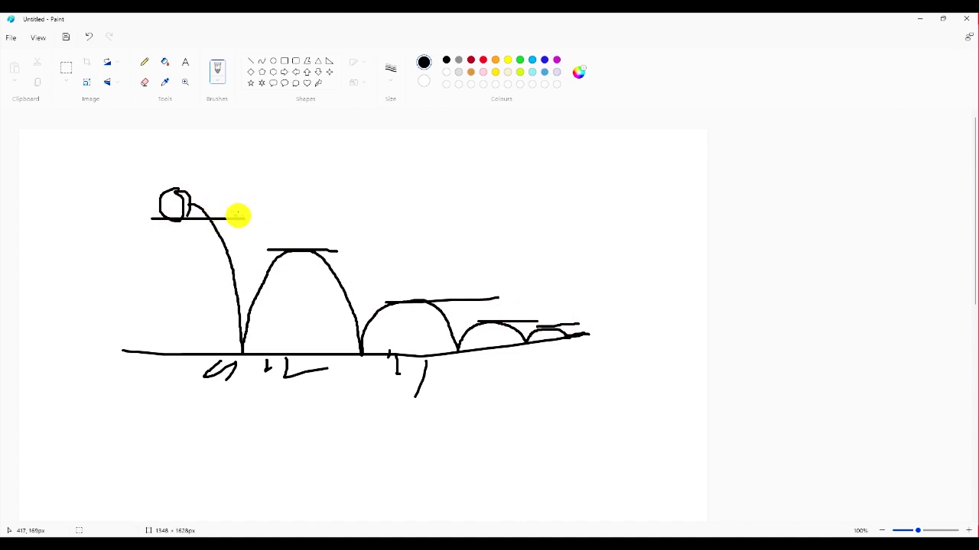
# Label the successive height lines P1, P2, P3, P4 and Pn, and write height values beside P1 and P2.
pyautogui.moveTo(251, 210); pyautogui.dragTo(263, 234)
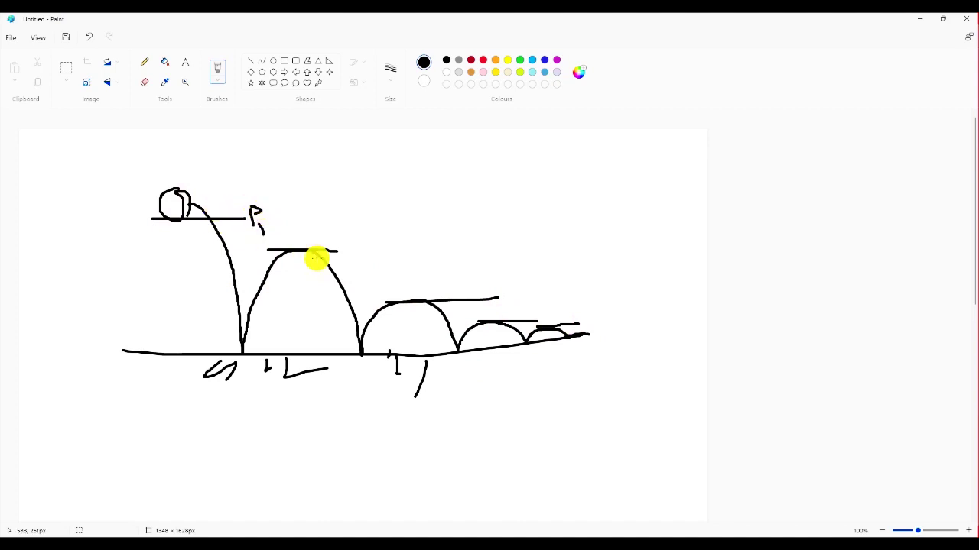
pyautogui.moveTo(347, 242); pyautogui.dragTo(368, 273)
pyautogui.moveTo(501, 284); pyautogui.dragTo(511, 313)
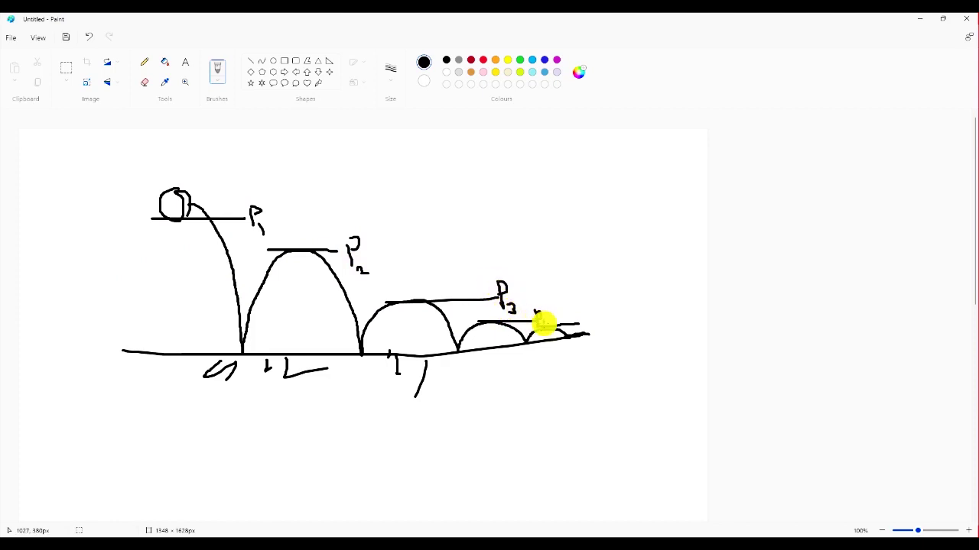
pyautogui.moveTo(596, 322)
pyautogui.mouseDown()
pyautogui.moveTo(597, 342)
pyautogui.moveTo(595, 331)
pyautogui.mouseUp()
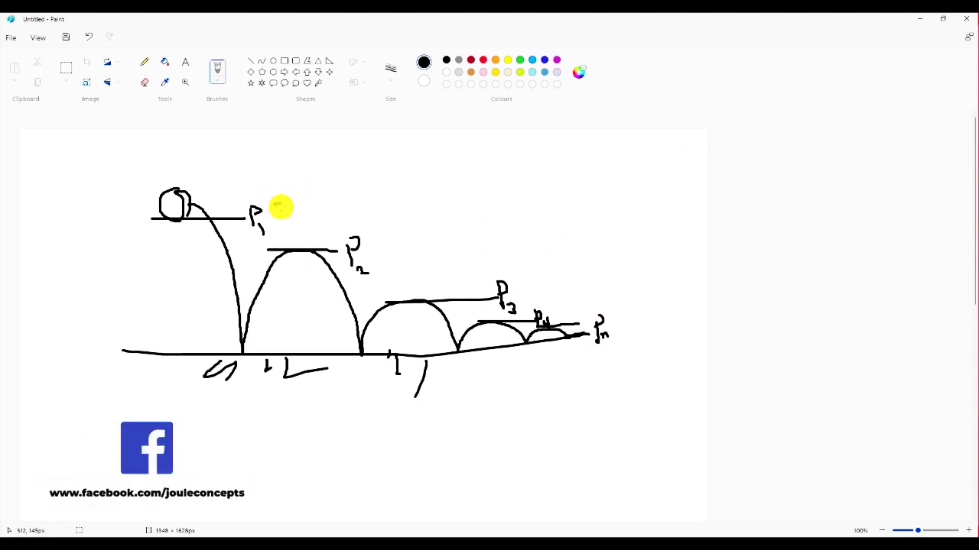
pyautogui.moveTo(273, 205)
pyautogui.mouseDown()
pyautogui.moveTo(284, 218)
pyautogui.moveTo(310, 212)
pyautogui.mouseUp()
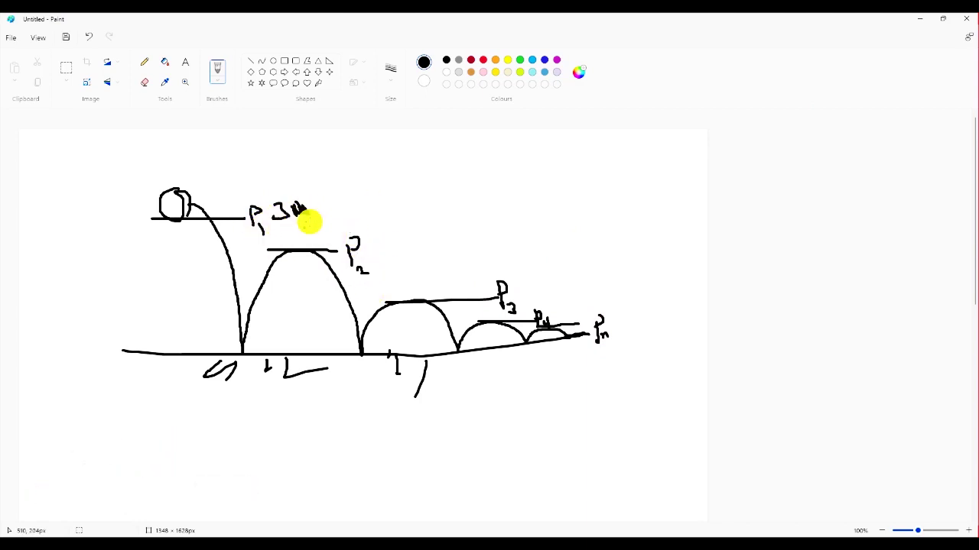
pyautogui.moveTo(365, 259); pyautogui.dragTo(395, 258)
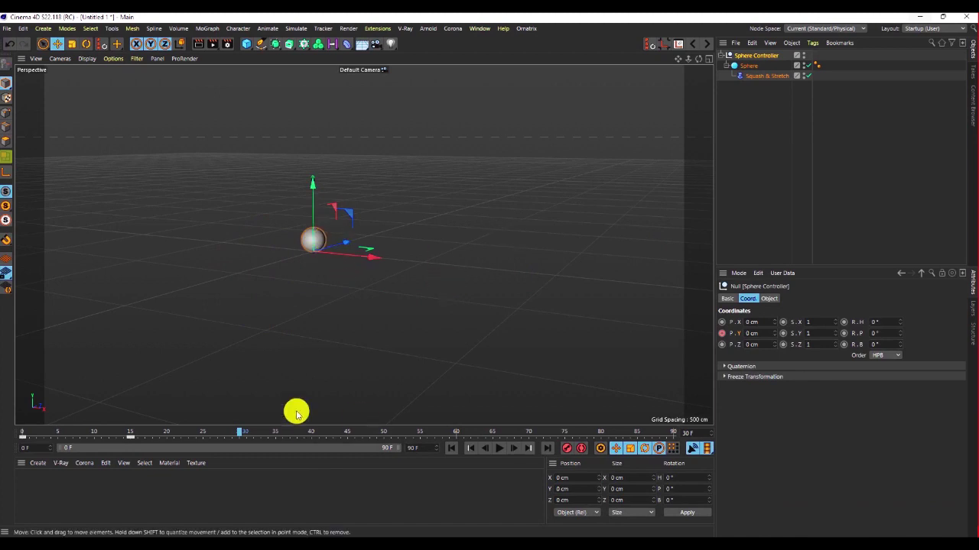
# At frame 30, set the Sphere Controller's Y position to 200 cm and record a keyframe for it.
pyautogui.moveTo(239, 430); pyautogui.dragTo(132, 435)
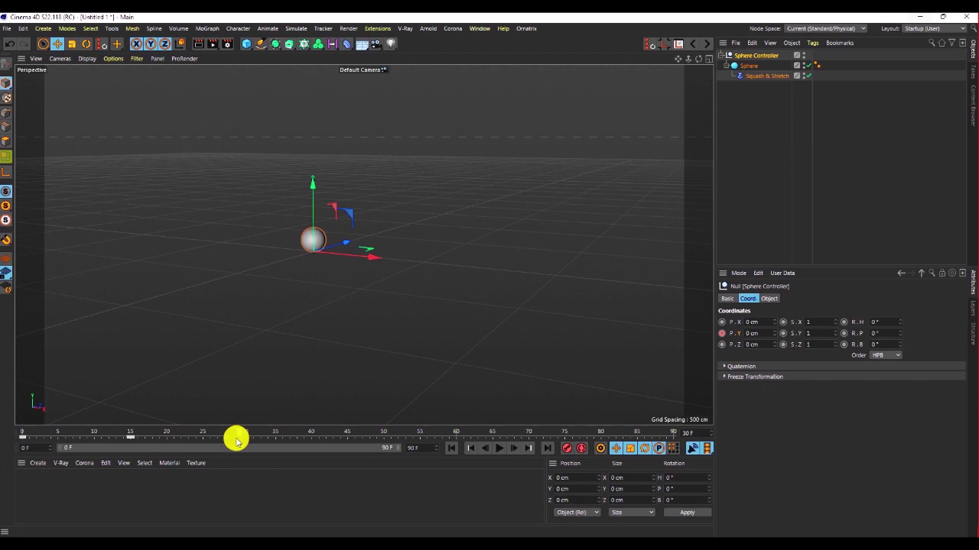
pyautogui.click(753, 334)
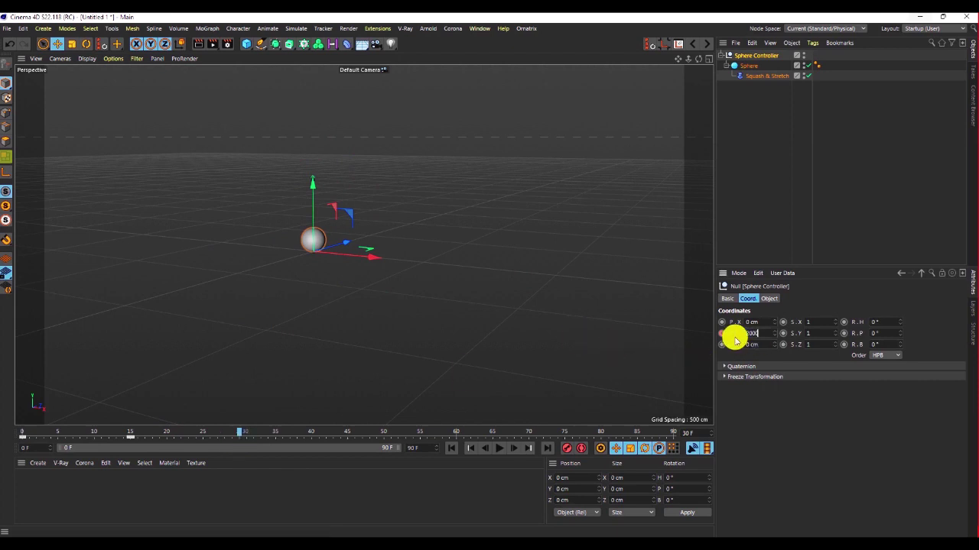
pyautogui.write('2000')
pyautogui.press('Return')
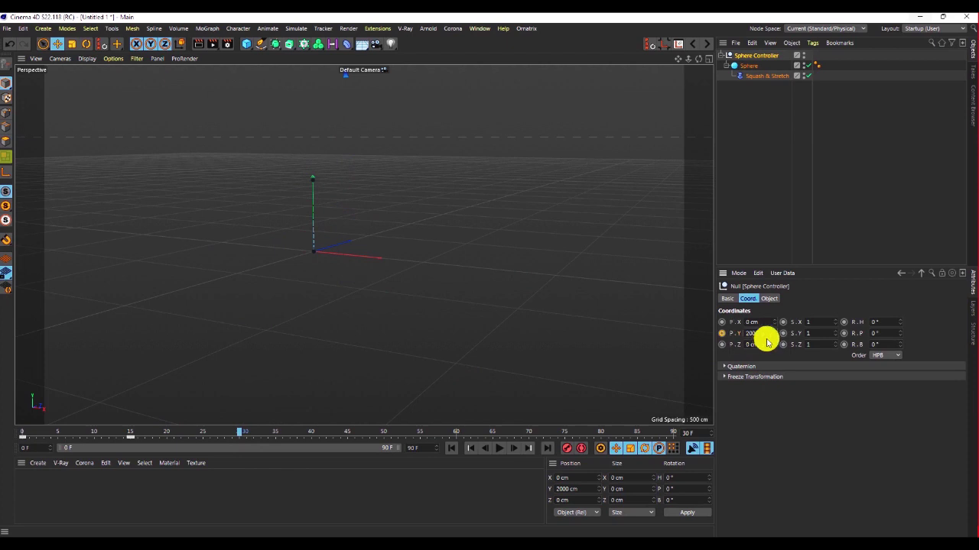
pyautogui.press('Return')
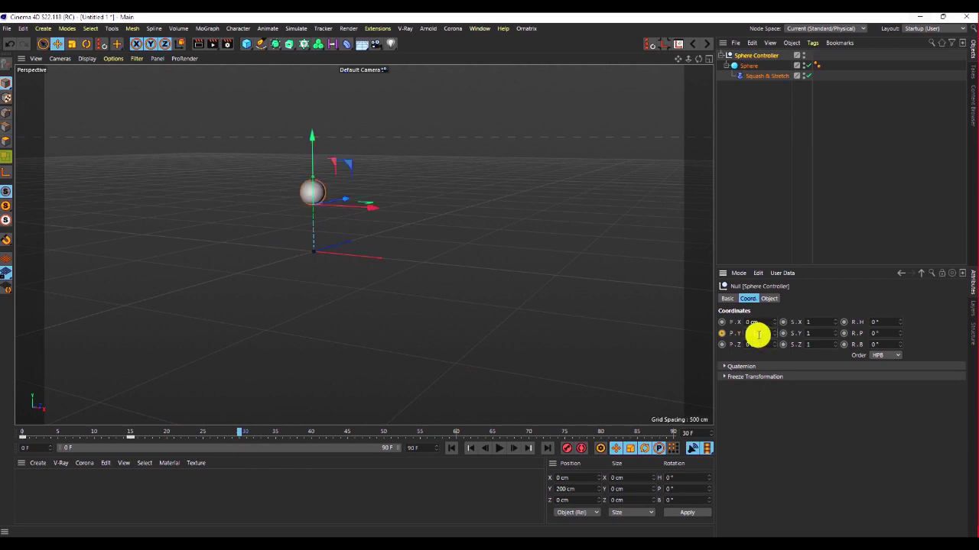
pyautogui.keyDown('ctrl'); pyautogui.click(721, 333); pyautogui.keyUp('ctrl')
# At frame 40, set the Sphere Controller's Y position to 0 cm and record a keyframe for it.
pyautogui.moveTo(237, 428); pyautogui.dragTo(312, 438)
pyautogui.click(769, 333)
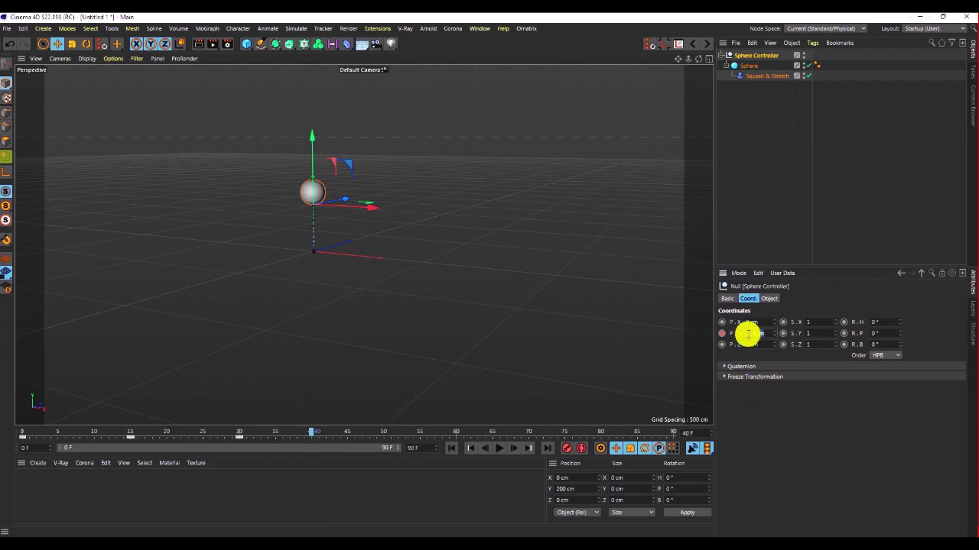
pyautogui.write('0')
pyautogui.press('Return')
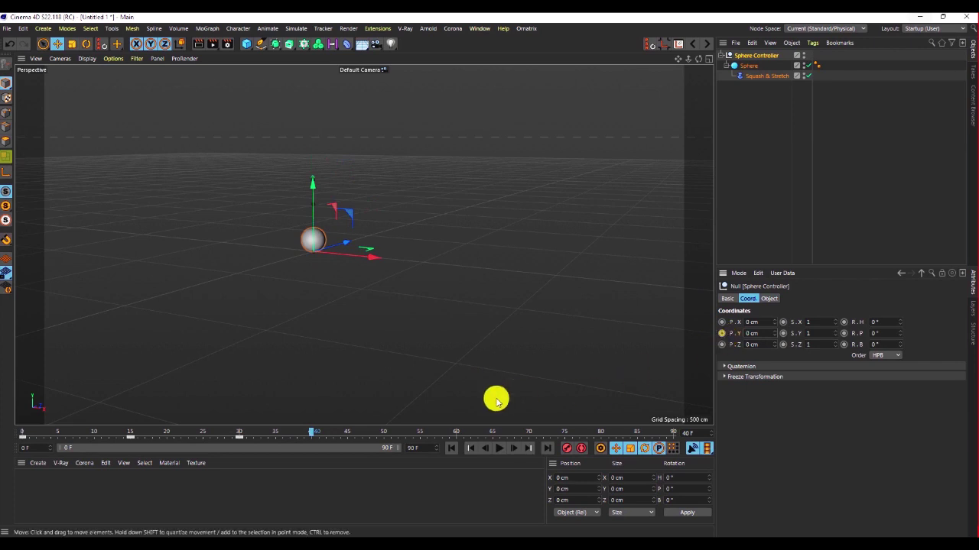
pyautogui.keyDown('ctrl'); pyautogui.click(721, 333); pyautogui.keyUp('ctrl')
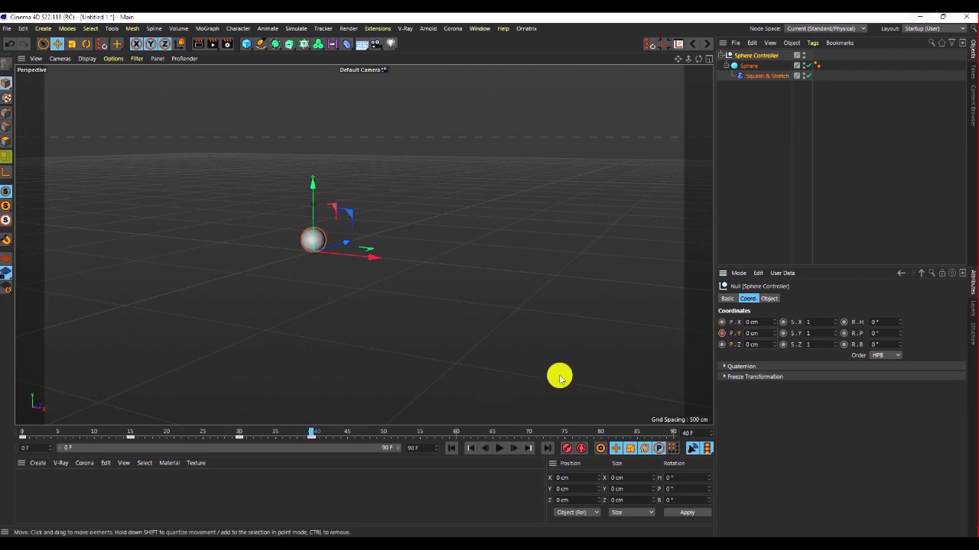
# At frame 47, set the Sphere Controller's Y position to 100 cm and record a keyframe for it.
pyautogui.moveTo(311, 434); pyautogui.dragTo(375, 438)
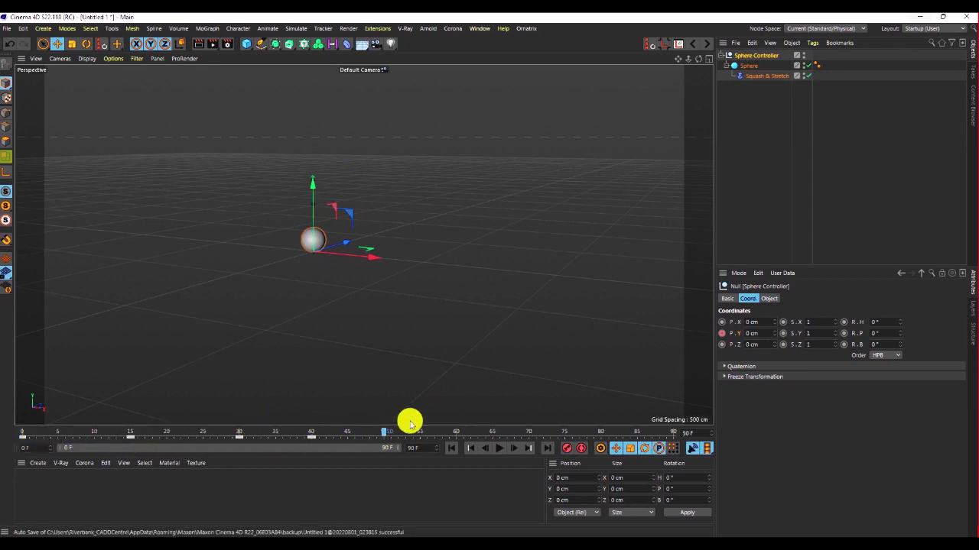
pyautogui.moveTo(383, 433); pyautogui.dragTo(365, 437)
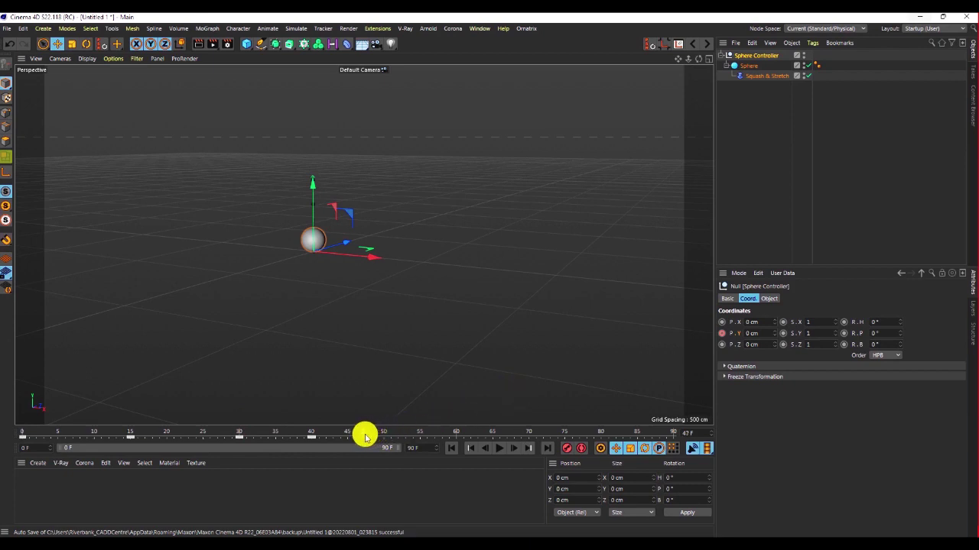
pyautogui.click(757, 333)
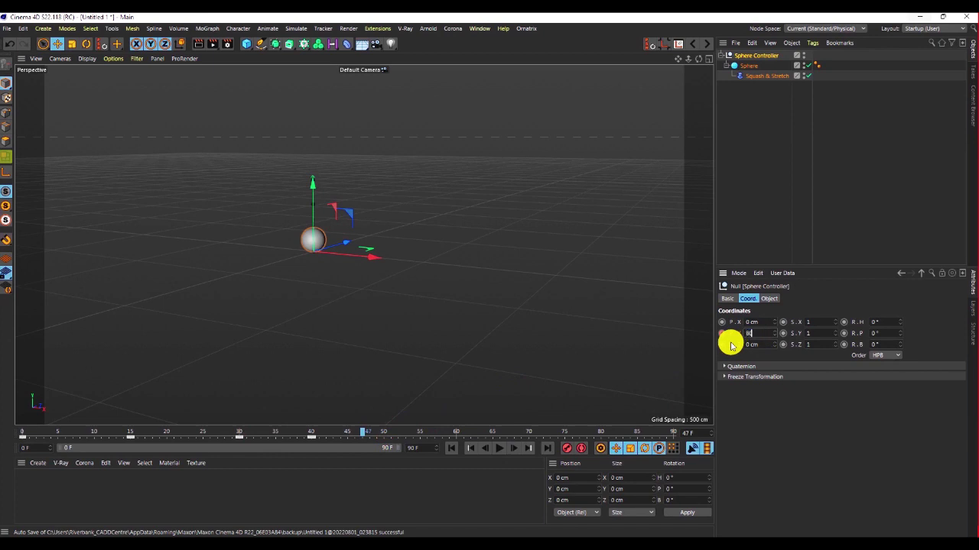
pyautogui.write('80')
pyautogui.press('Return')
pyautogui.click(754, 335)
pyautogui.write('100')
pyautogui.press('Return')
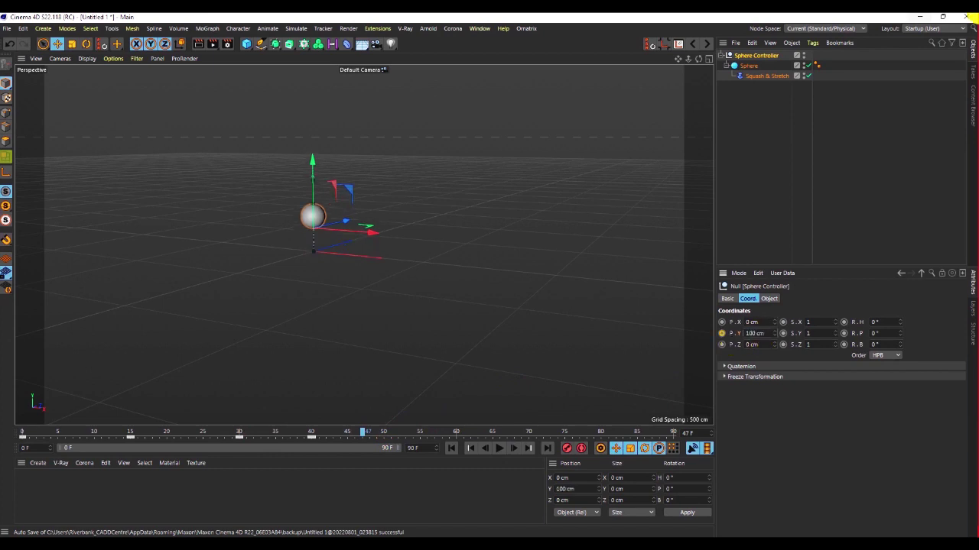
pyautogui.click(721, 333)
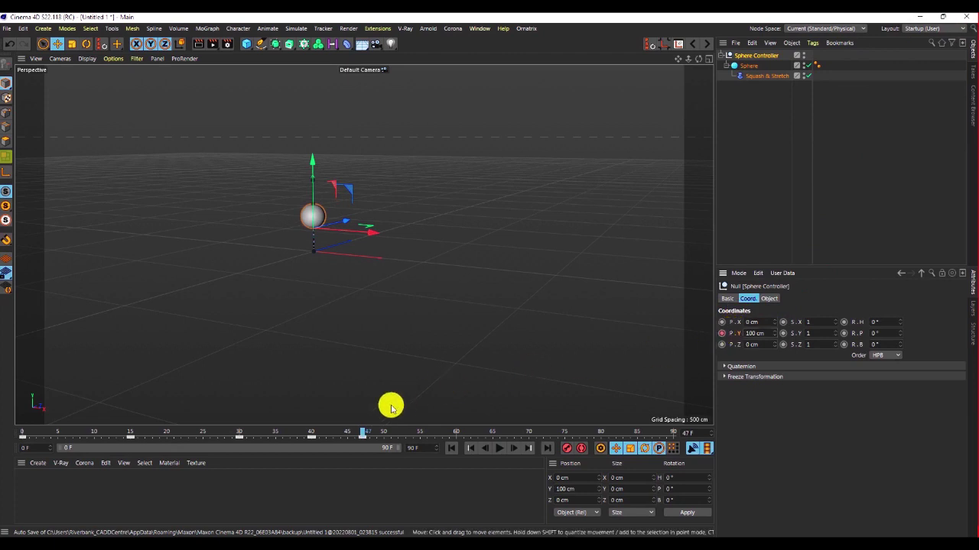
# At frame 53, set the Sphere Controller's Y position to 0 cm and record a keyframe for it.
pyautogui.moveTo(362, 432); pyautogui.dragTo(386, 435)
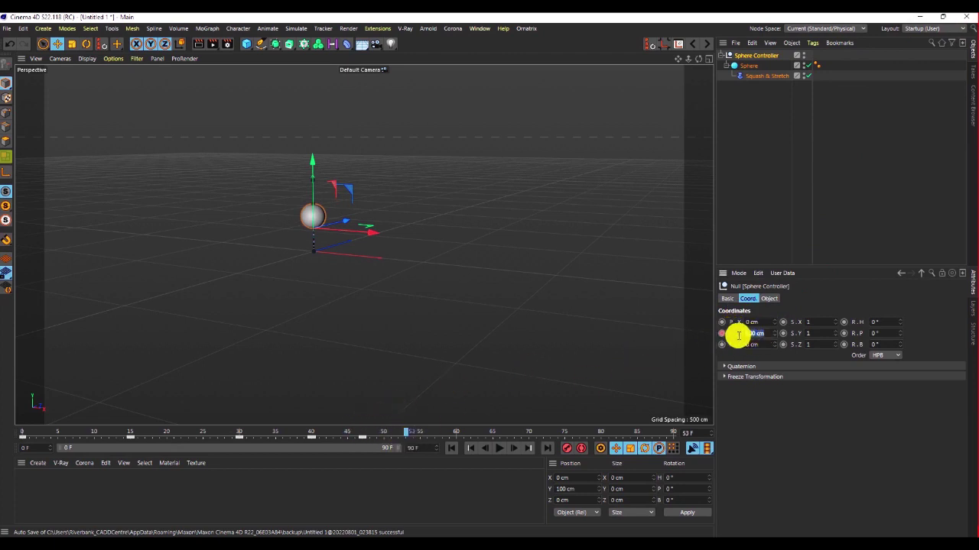
pyautogui.write('0')
pyautogui.press('Return')
pyautogui.click(721, 333)
# Keyframe the Sphere Controller's Y position at 40 cm on frame 58 and at 0 cm on frame 62.
pyautogui.moveTo(404, 432); pyautogui.dragTo(421, 436)
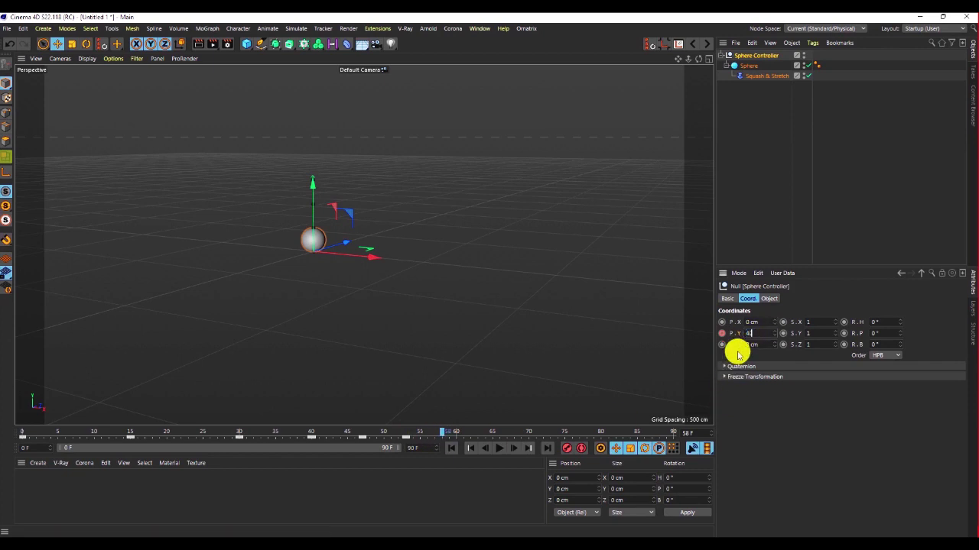
pyautogui.press('Return')
pyautogui.click(721, 333)
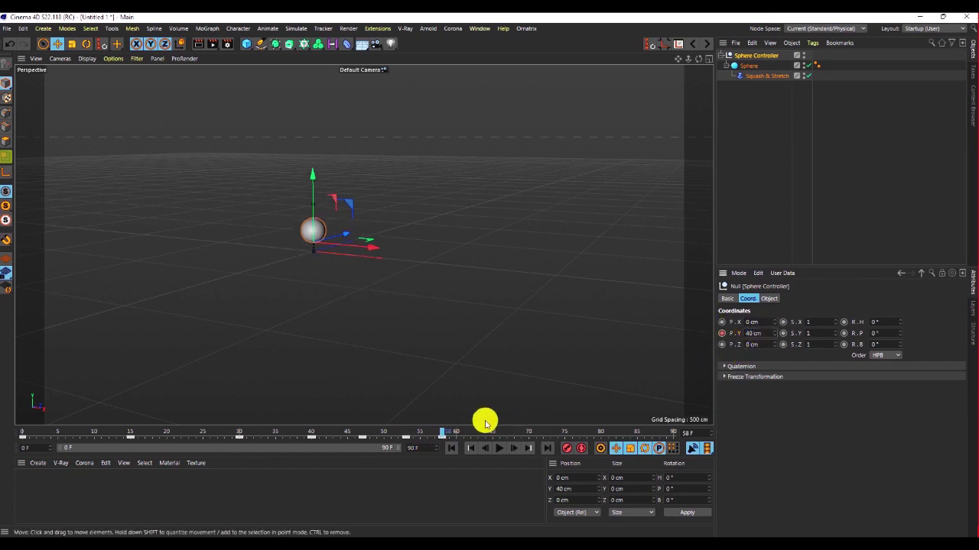
pyautogui.moveTo(444, 432); pyautogui.dragTo(463, 433)
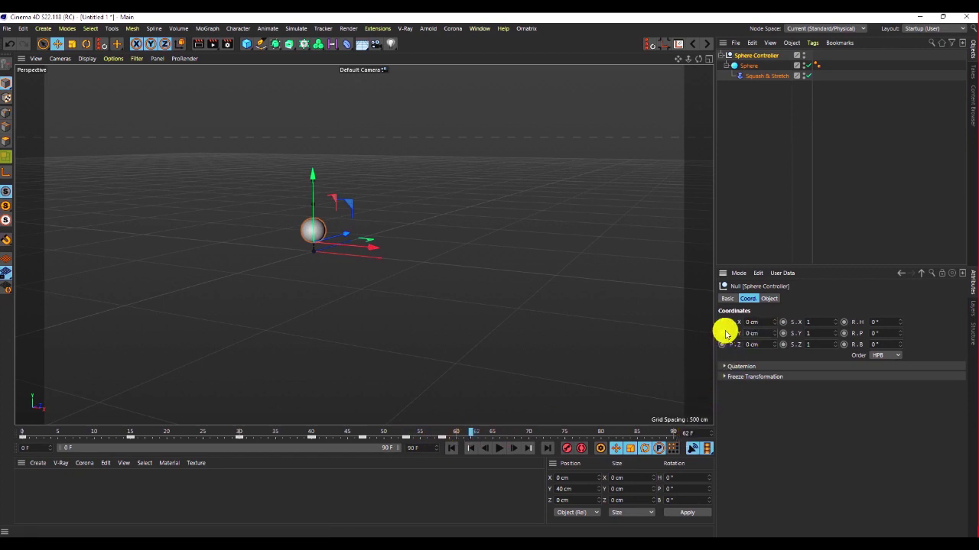
pyautogui.press('Return')
# At frame 65, set the Sphere Controller's Y position to 10 cm and record a keyframe for it.
pyautogui.moveTo(472, 430)
pyautogui.mouseDown()
pyautogui.moveTo(446, 441)
pyautogui.moveTo(478, 441)
pyautogui.mouseUp()
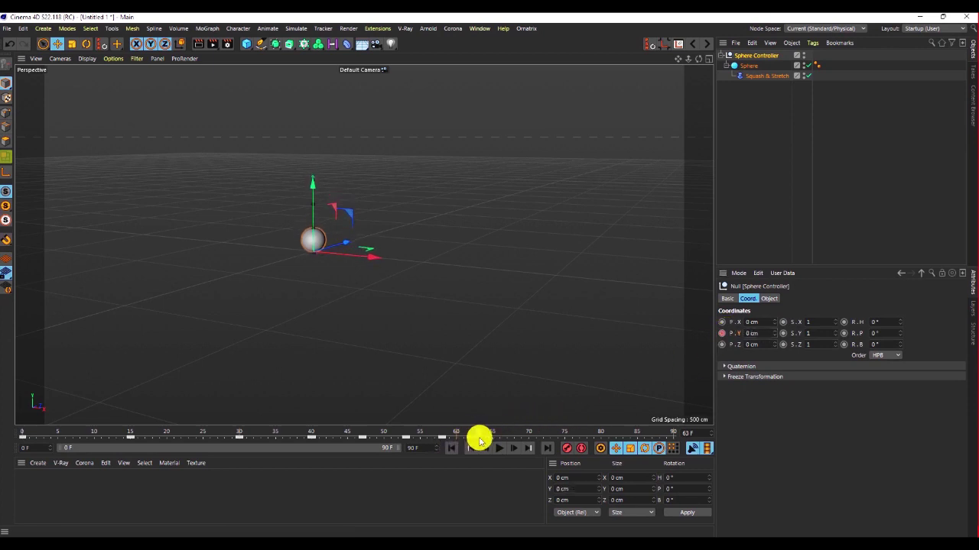
pyautogui.click(740, 335)
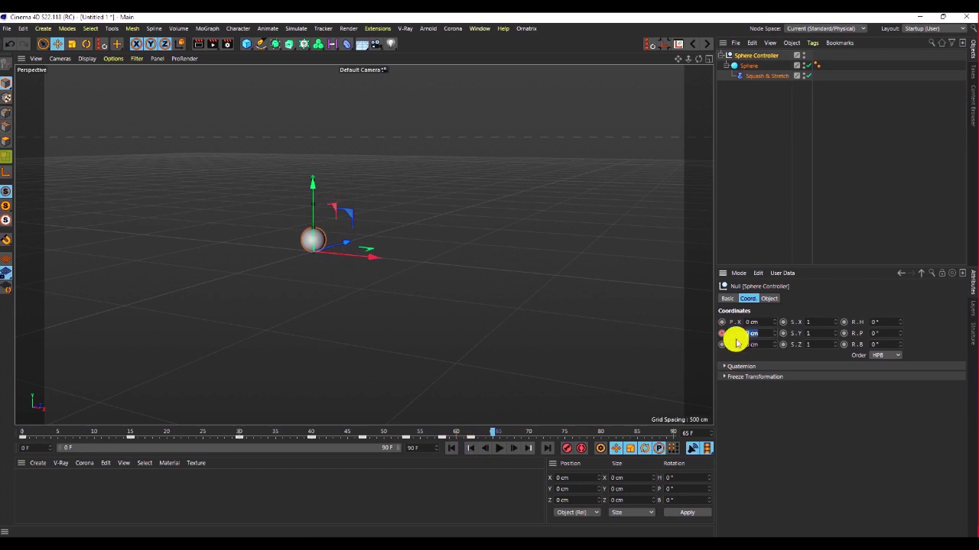
pyautogui.write('10')
pyautogui.press('Return')
pyautogui.keyDown('ctrl'); pyautogui.click(722, 334); pyautogui.keyUp('ctrl')
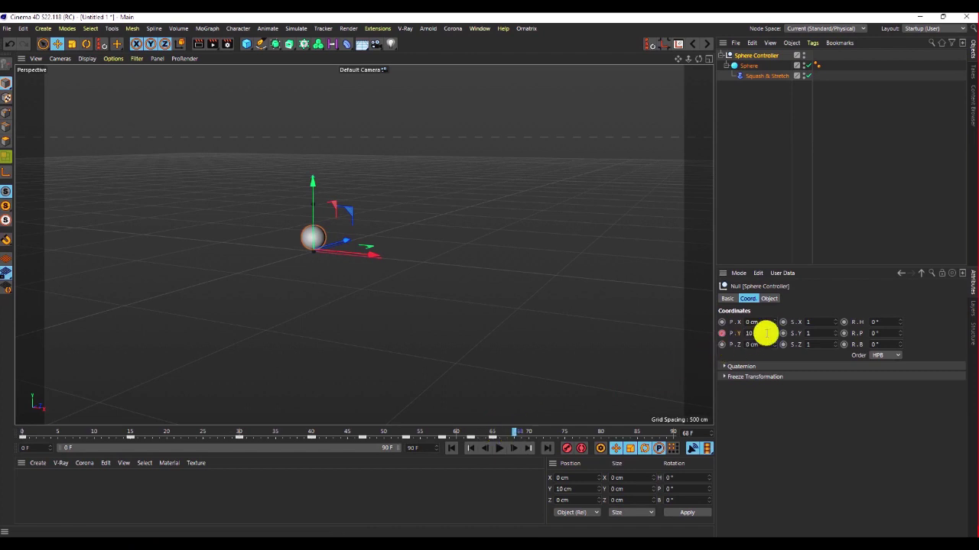
# At frame 68, set the Sphere Controller's Y position to 0 cm and record a keyframe for it.
pyautogui.click(759, 333)
pyautogui.write('0')
pyautogui.press('Return')
pyautogui.click(721, 334)
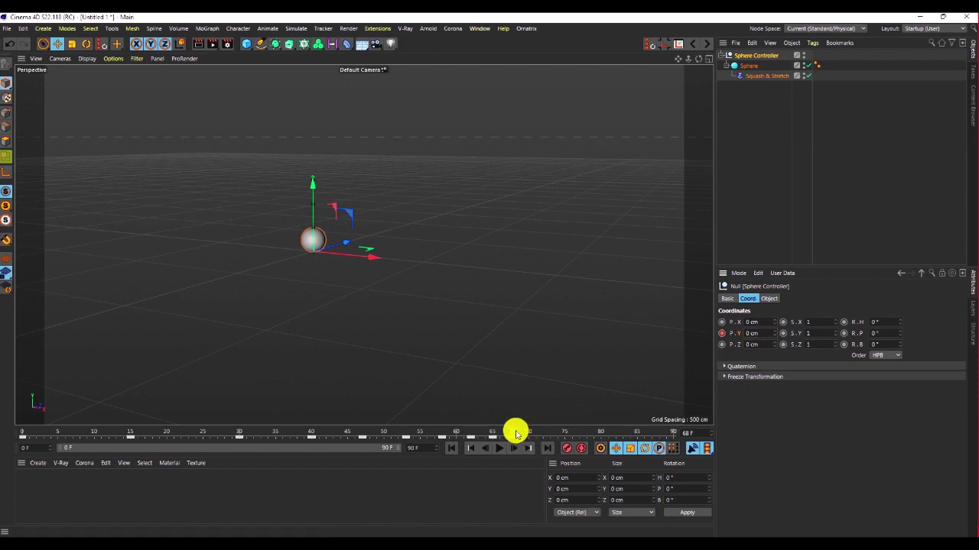
# Return to the start of the timeline, play the bounce animation and deselect the Sphere Controller to review the motion.
pyautogui.click(36, 433)
pyautogui.click(24, 432)
pyautogui.click(496, 449)
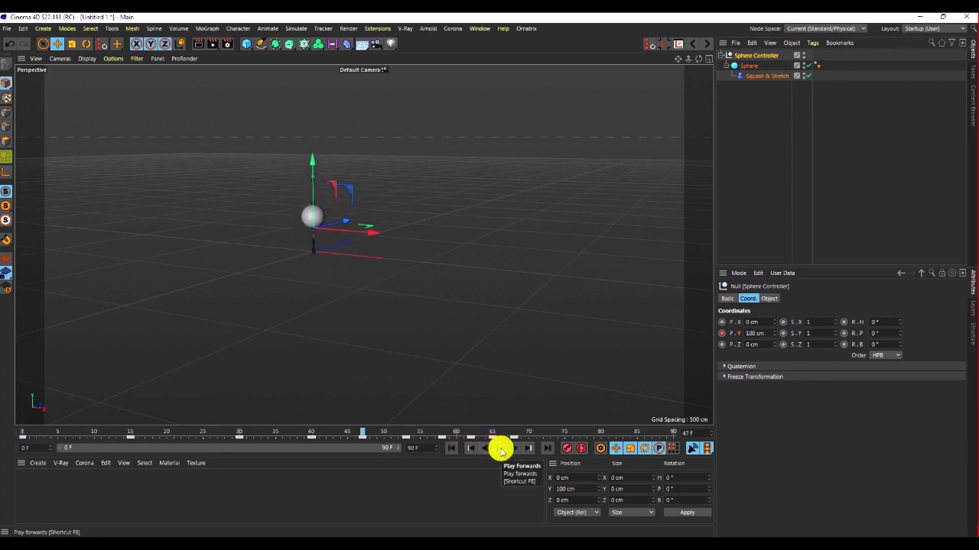
pyautogui.click(856, 119)
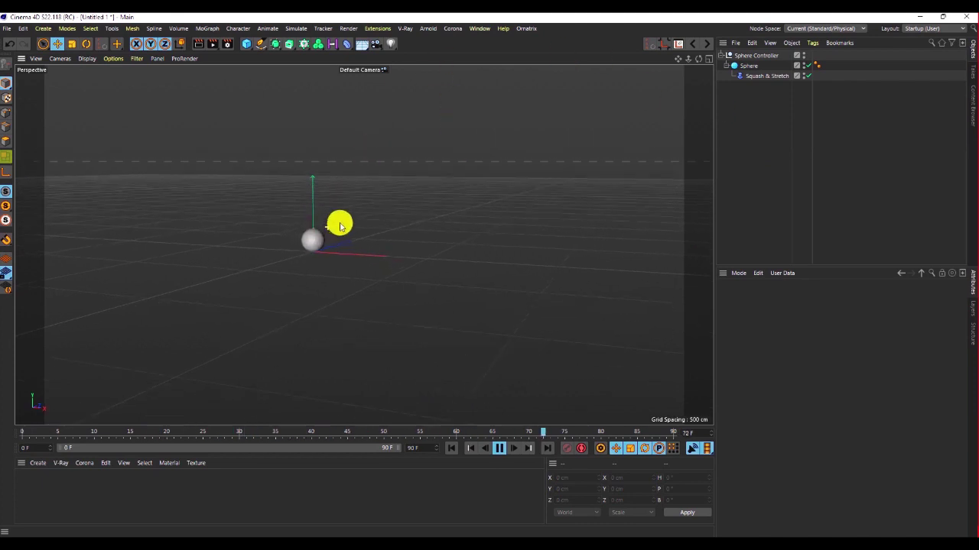
# Select the Sphere Controller null in the object hierarchy.
pyautogui.scroll(2, 325, 155)
pyautogui.keyDown('alt'); pyautogui.moveTo(313, 238); pyautogui.dragTo(310, 244); pyautogui.keyUp('alt')
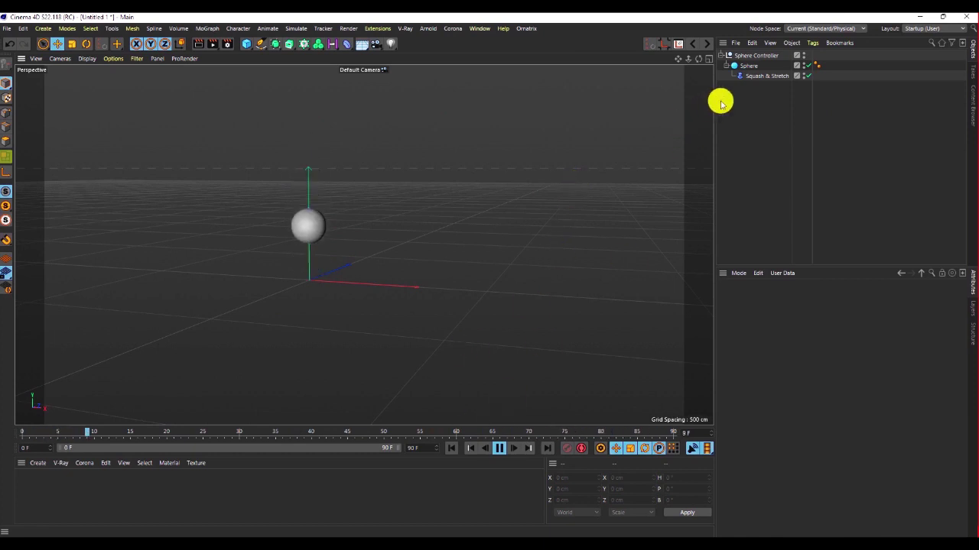
pyautogui.click(749, 55)
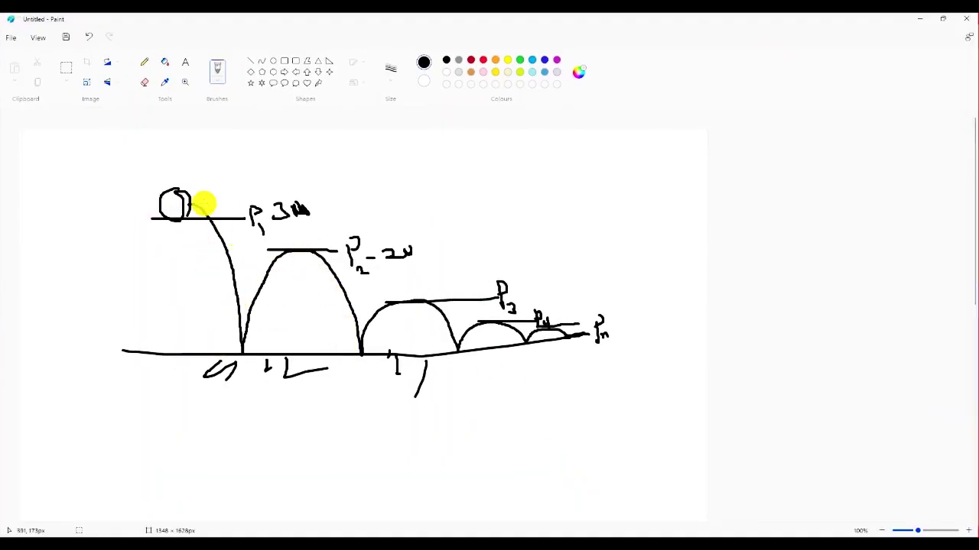
# In the Paint bounce sketch, draw a red curve through the descending peaks from P1 to Pn, then return to Cinema 4D.
pyautogui.moveTo(168, 173)
pyautogui.mouseDown()
pyautogui.moveTo(335, 264)
pyautogui.moveTo(599, 318)
pyautogui.mouseUp()
pyautogui.hotkey('ctrl', 'z')
pyautogui.click(483, 60)
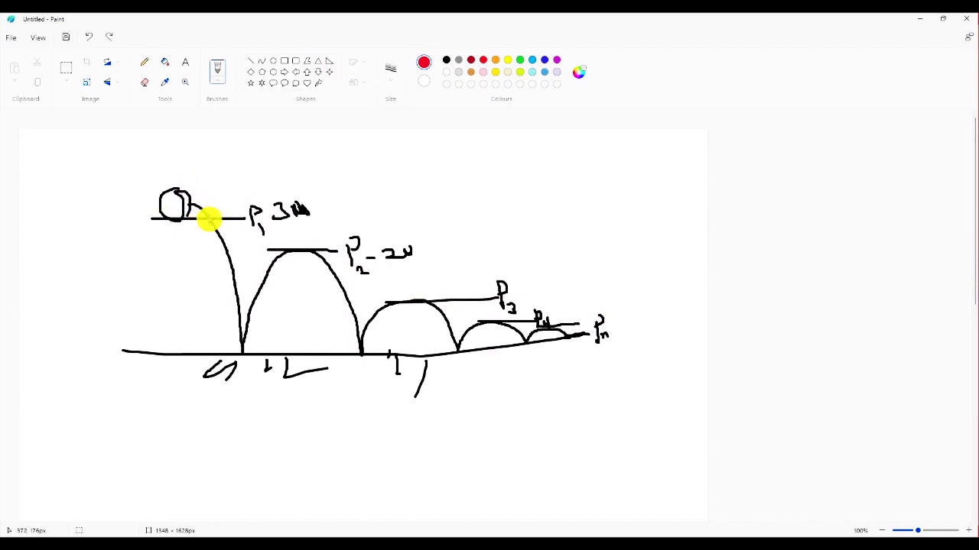
pyautogui.moveTo(212, 219)
pyautogui.mouseDown()
pyautogui.moveTo(446, 306)
pyautogui.moveTo(627, 336)
pyautogui.mouseUp()
pyautogui.click(299, 283)
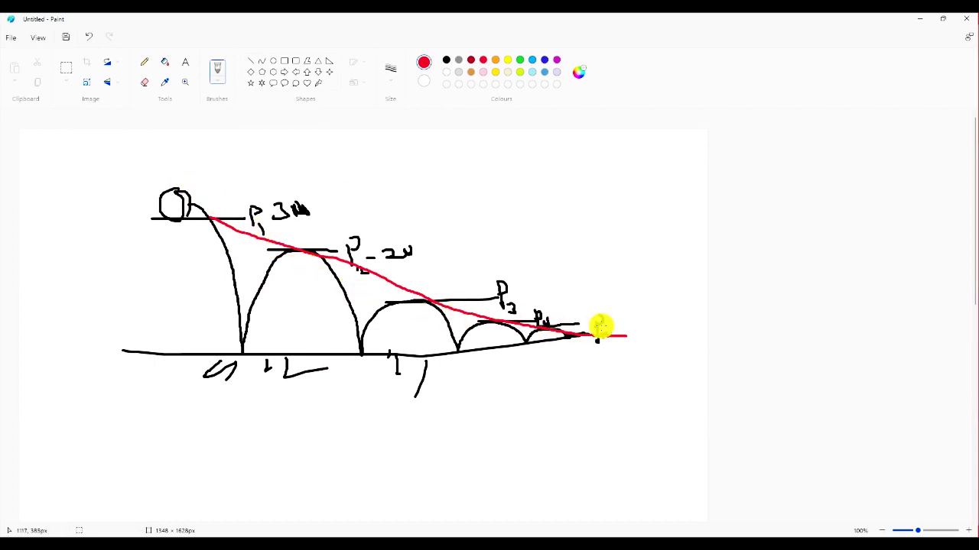
pyautogui.click(920, 21)
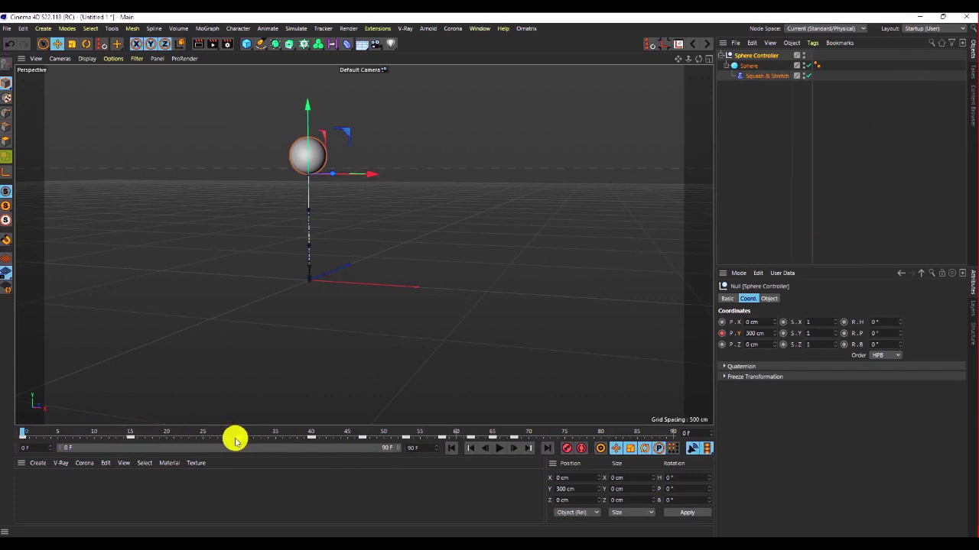
# Retime the Sphere Controller's 200 cm peak key to frame 27 and the following ground key to frame 36.
pyautogui.moveTo(24, 434); pyautogui.dragTo(241, 447)
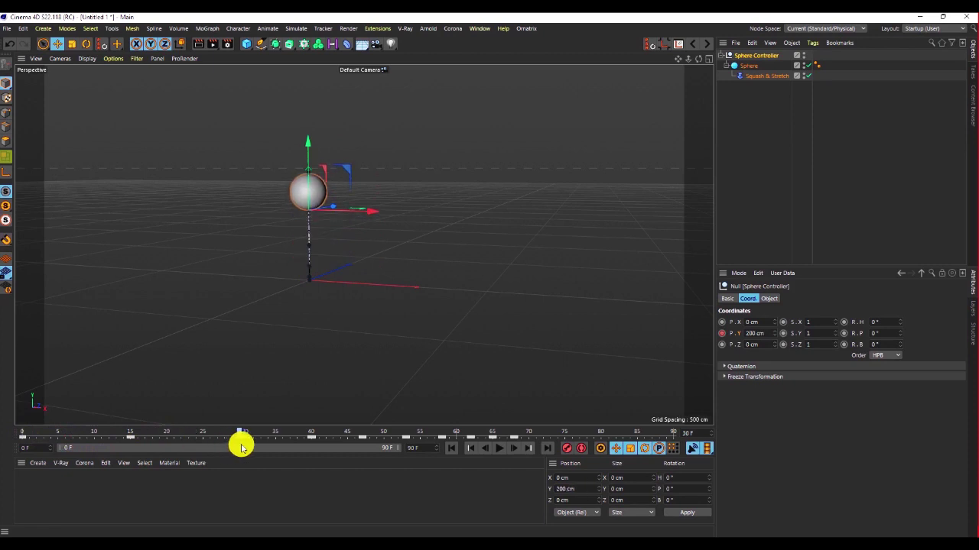
pyautogui.moveTo(239, 439); pyautogui.dragTo(218, 442)
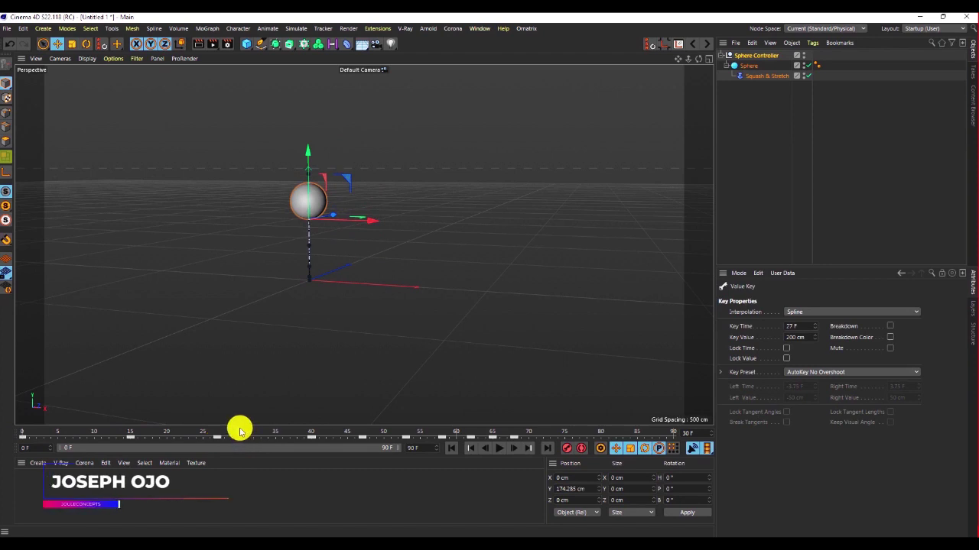
pyautogui.moveTo(240, 432); pyautogui.dragTo(297, 457)
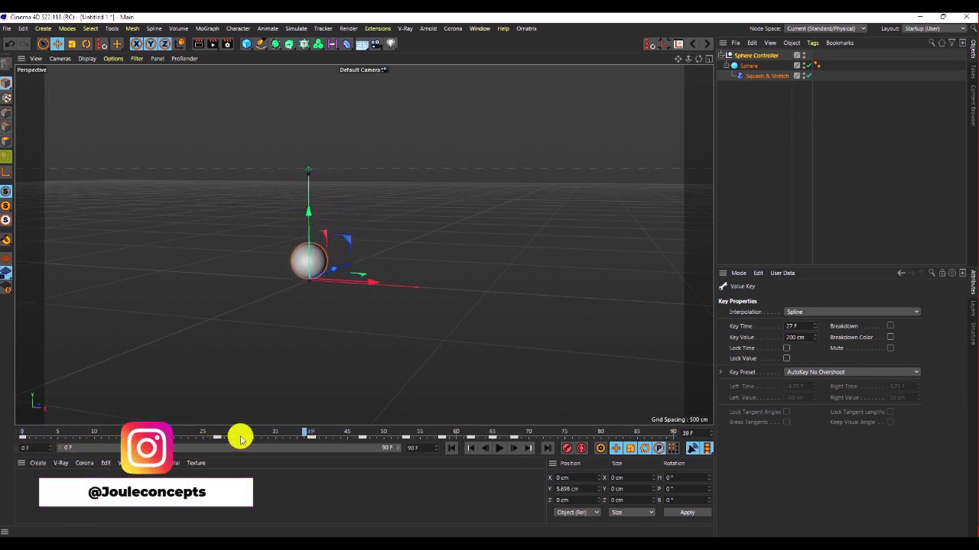
pyautogui.click(290, 439)
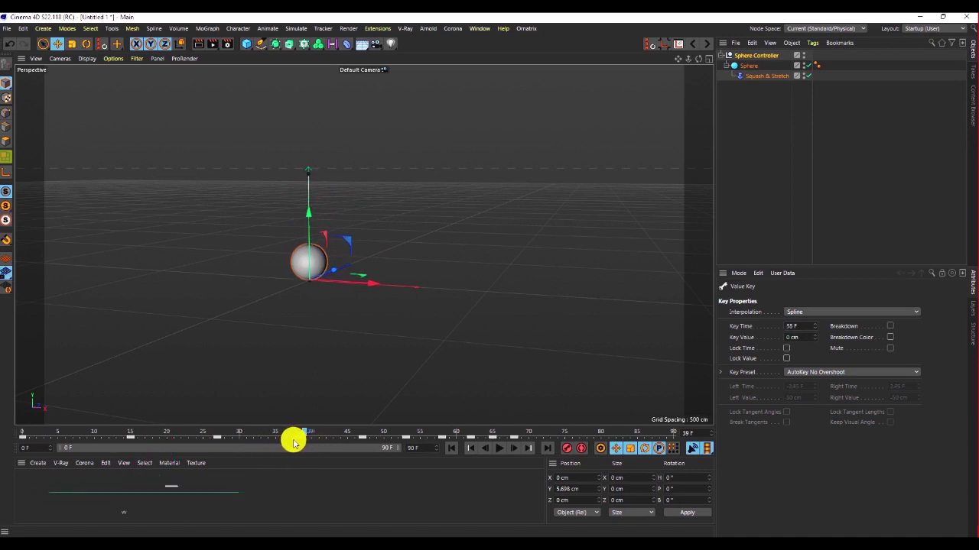
pyautogui.moveTo(287, 443); pyautogui.dragTo(282, 444)
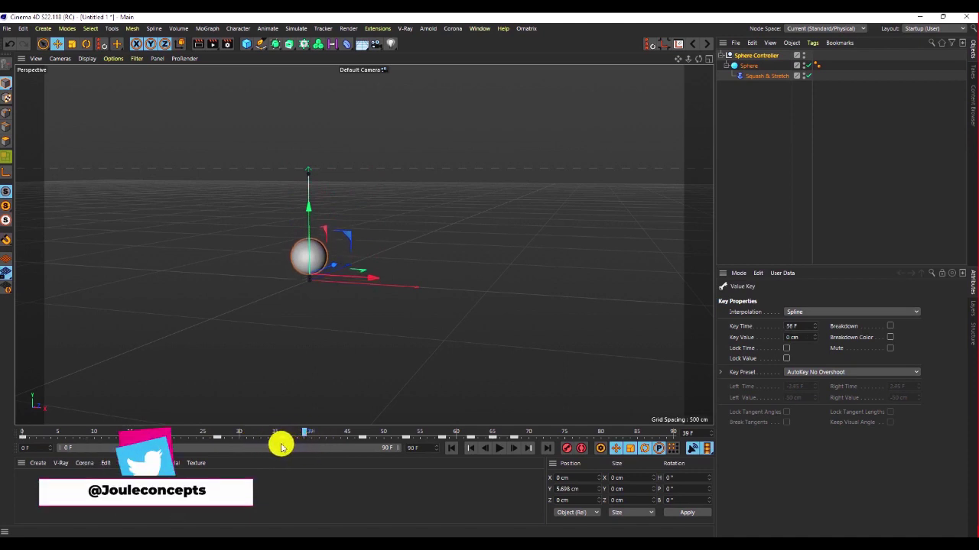
# Move the 100 cm peak key to frame 44, its following ground key to frame 50 and the 40 cm key to frame 54.
pyautogui.moveTo(364, 440); pyautogui.dragTo(340, 447)
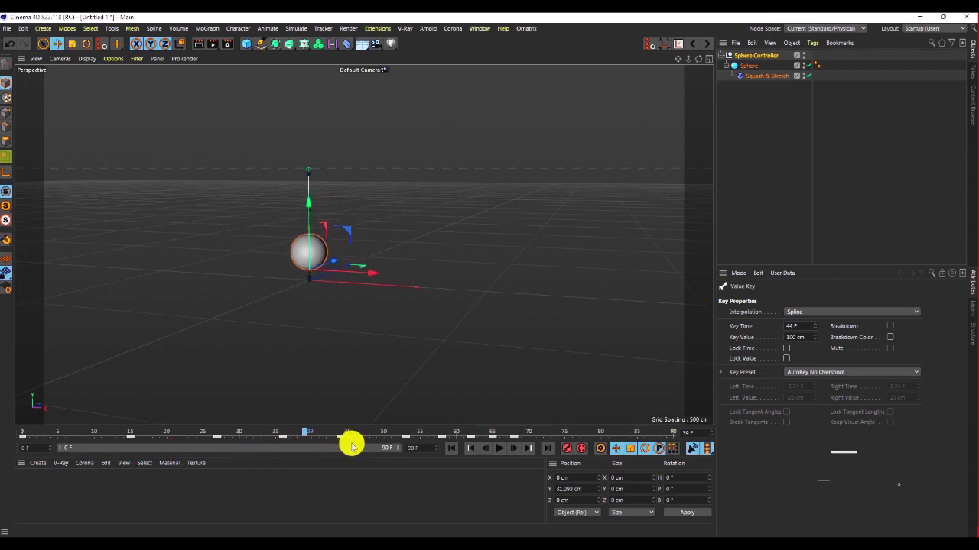
pyautogui.click(392, 442)
pyautogui.moveTo(382, 443); pyautogui.dragTo(420, 443)
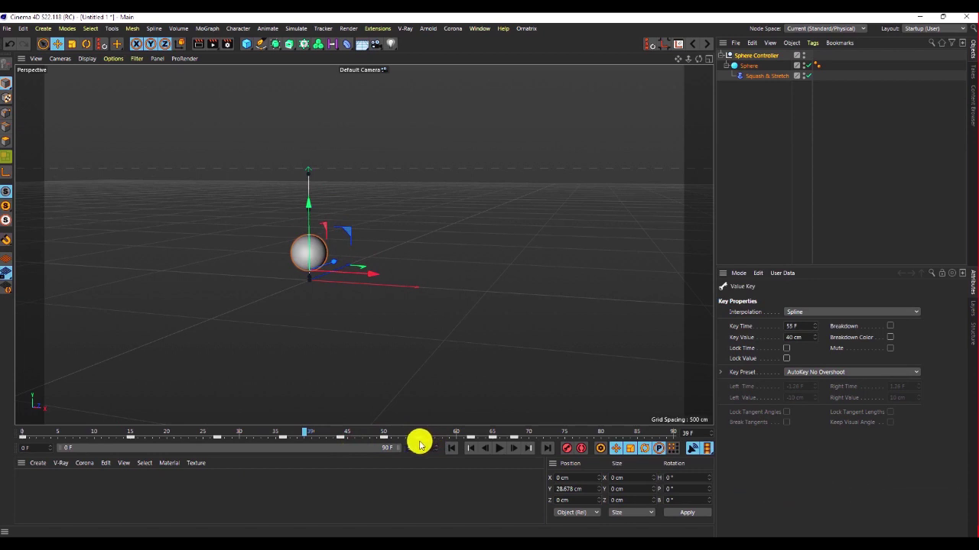
# Move the ground key after the 40 cm peak to frame 57, the 10 cm key to frame 59 and the final ground key to frame 61.
pyautogui.moveTo(463, 442); pyautogui.dragTo(440, 446)
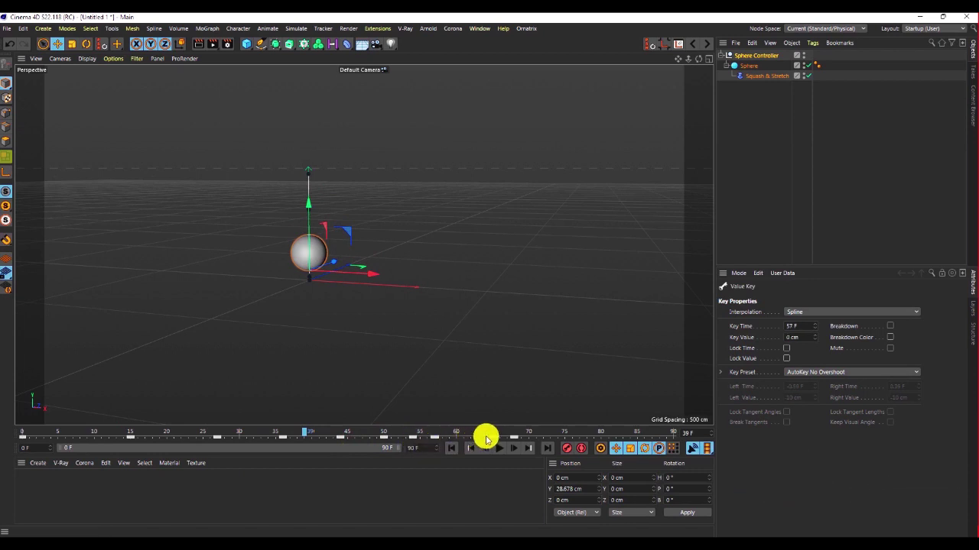
pyautogui.click(461, 442)
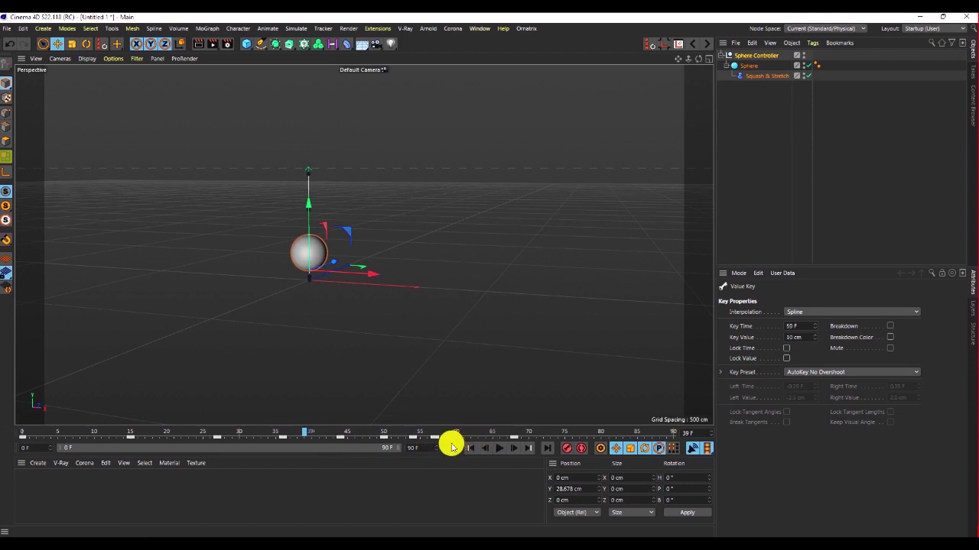
pyautogui.click(477, 439)
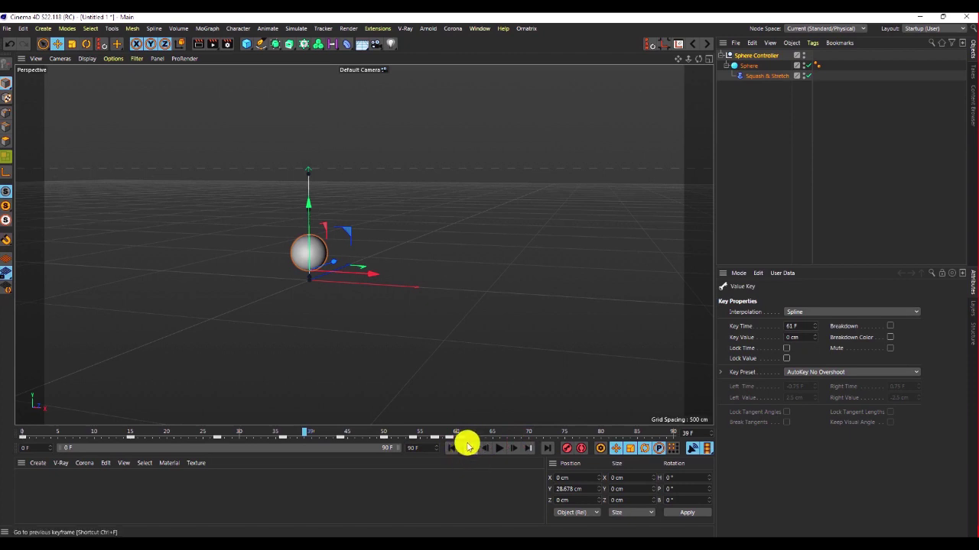
# Play the retimed bounce from the start with nothing selected, then stop it and return to frame 0.
pyautogui.click(451, 452)
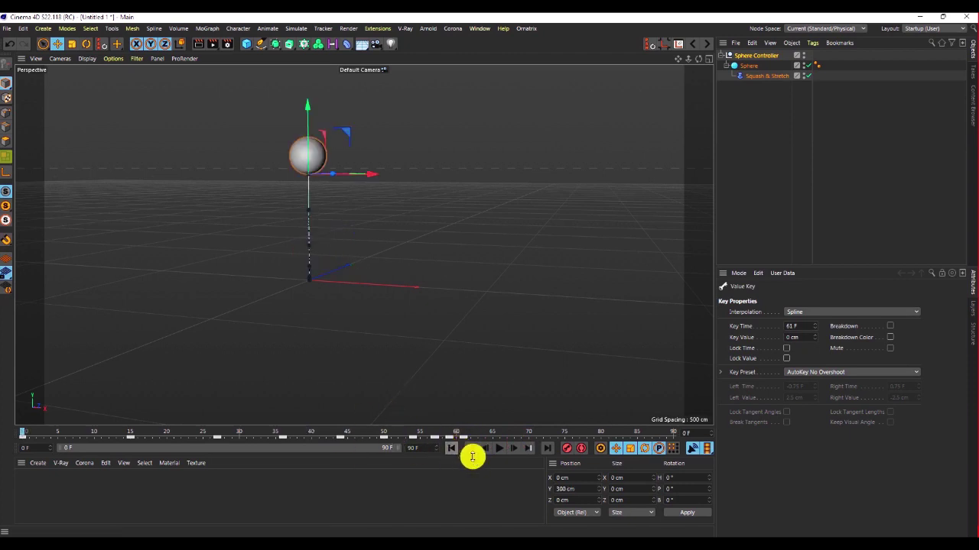
pyautogui.click(497, 448)
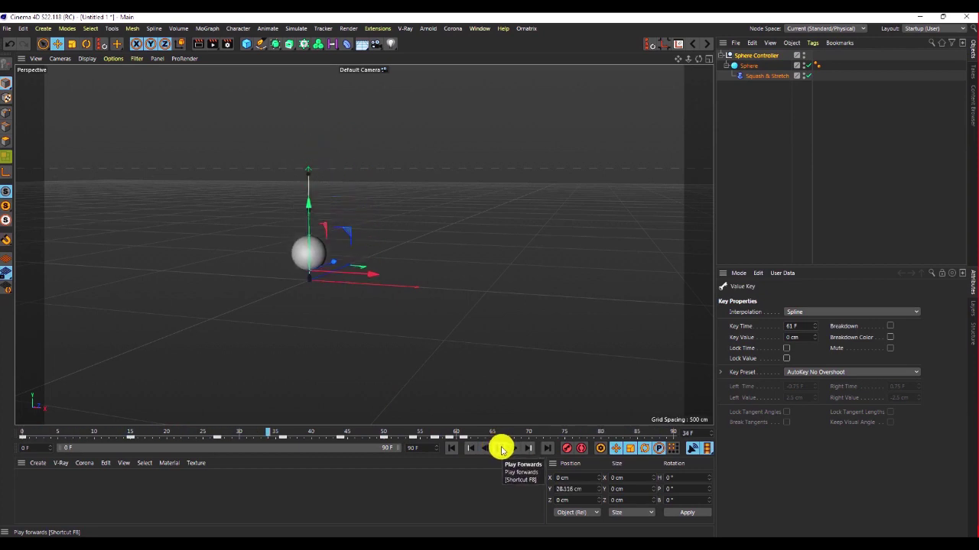
pyautogui.click(750, 135)
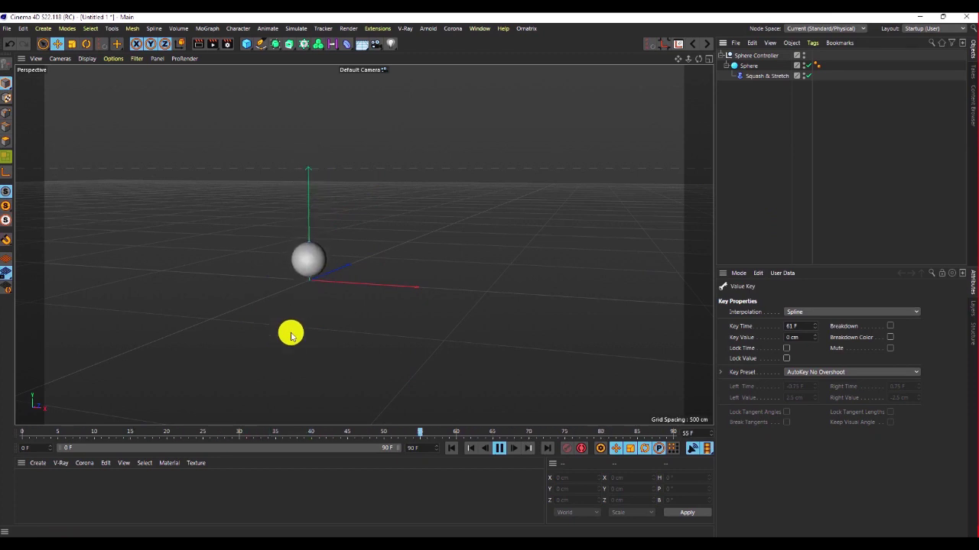
pyautogui.click(497, 449)
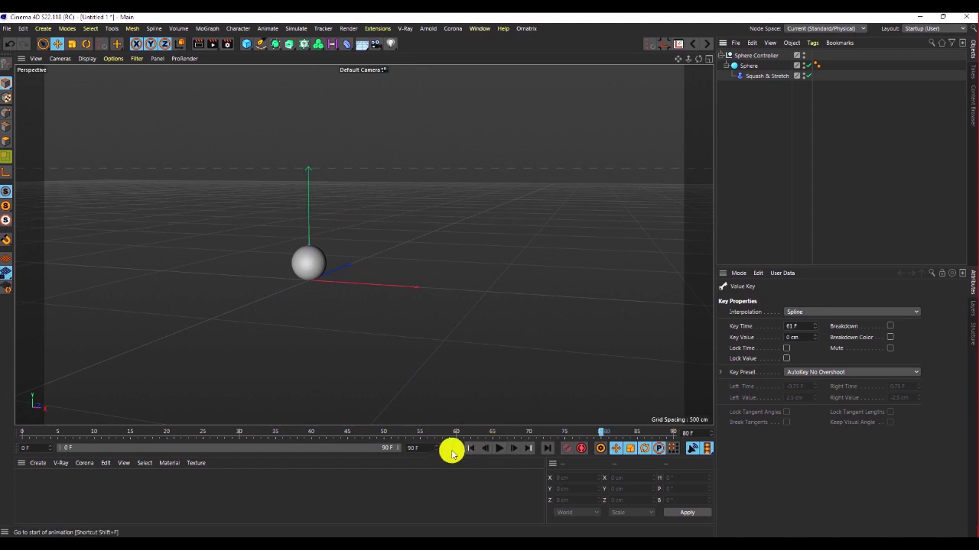
pyautogui.click(452, 448)
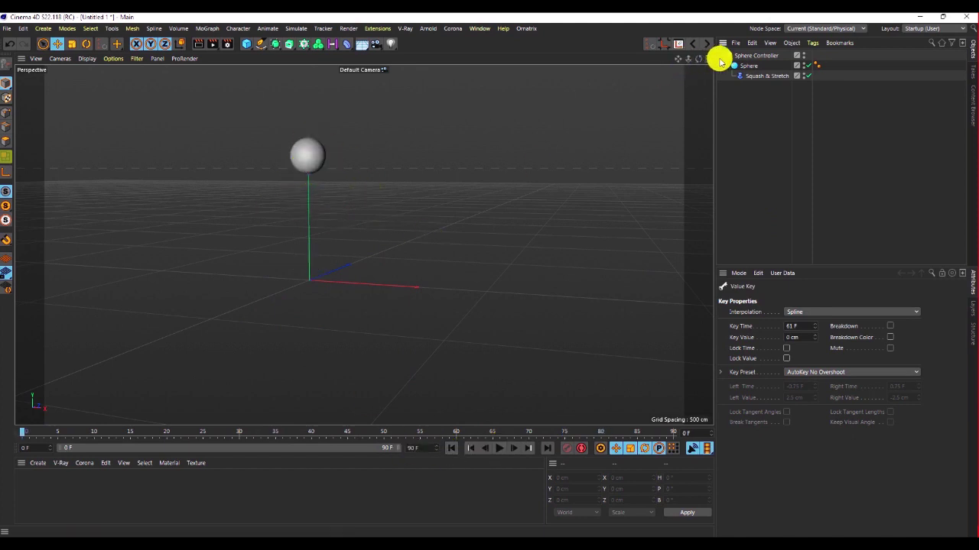
# Show the Sphere Controller's F-curves in the Timeline window and place that window clear of the ball in the viewport.
pyautogui.click(757, 55)
pyautogui.rightClick(481, 150)
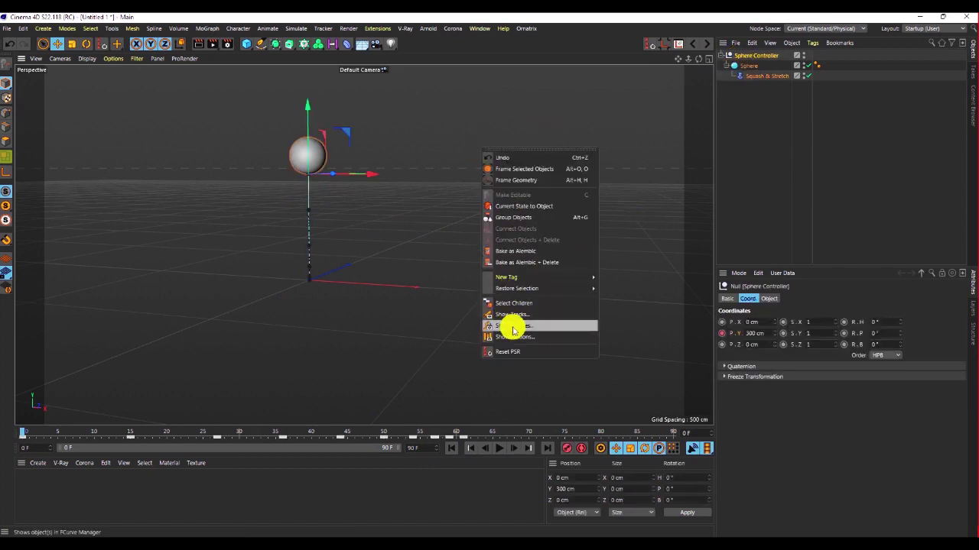
pyautogui.click(761, 123)
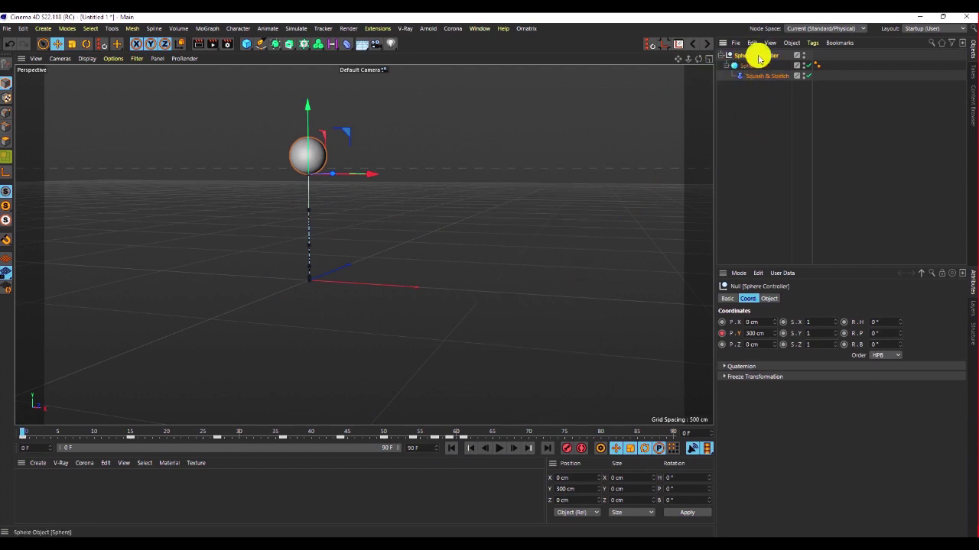
pyautogui.rightClick(466, 166)
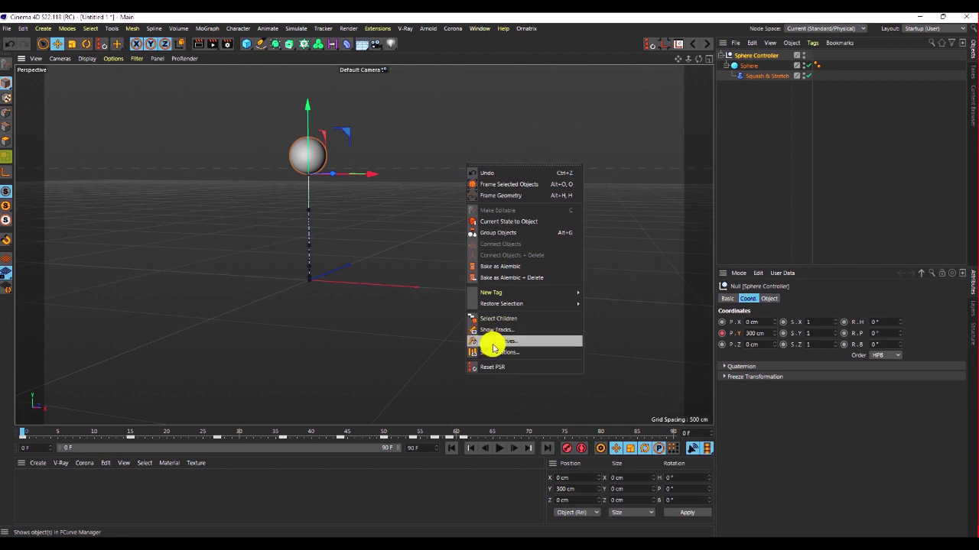
pyautogui.click(497, 342)
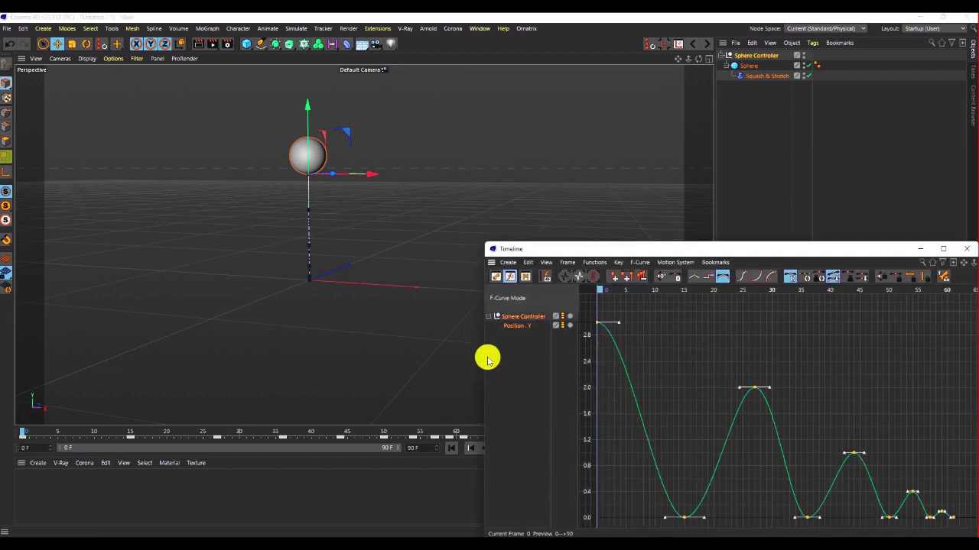
pyautogui.moveTo(697, 248); pyautogui.dragTo(693, 238)
pyautogui.moveTo(620, 97); pyautogui.dragTo(590, 81)
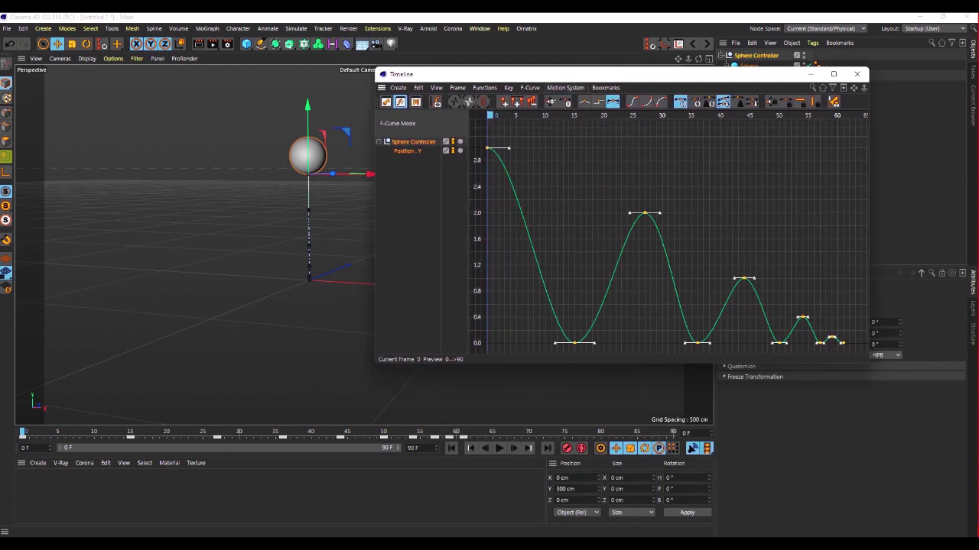
# In the Paint sketch, circle the first two ground contacts and underline the P2 and P3 peaks in red, then return to Cinema 4D.
pyautogui.hotkey('alt', 'Tab')
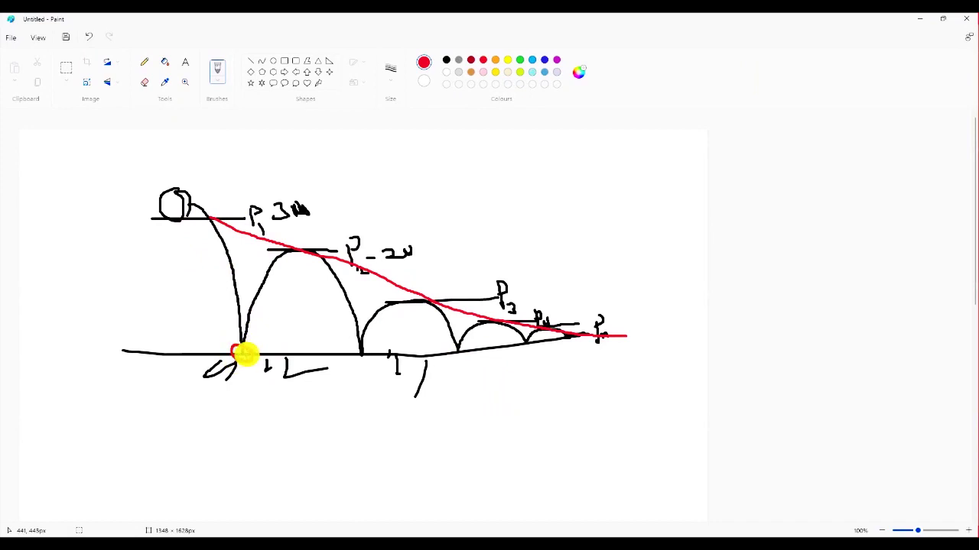
pyautogui.moveTo(360, 350)
pyautogui.mouseDown()
pyautogui.moveTo(372, 354)
pyautogui.moveTo(361, 349)
pyautogui.mouseUp()
pyautogui.moveTo(266, 250); pyautogui.dragTo(336, 250)
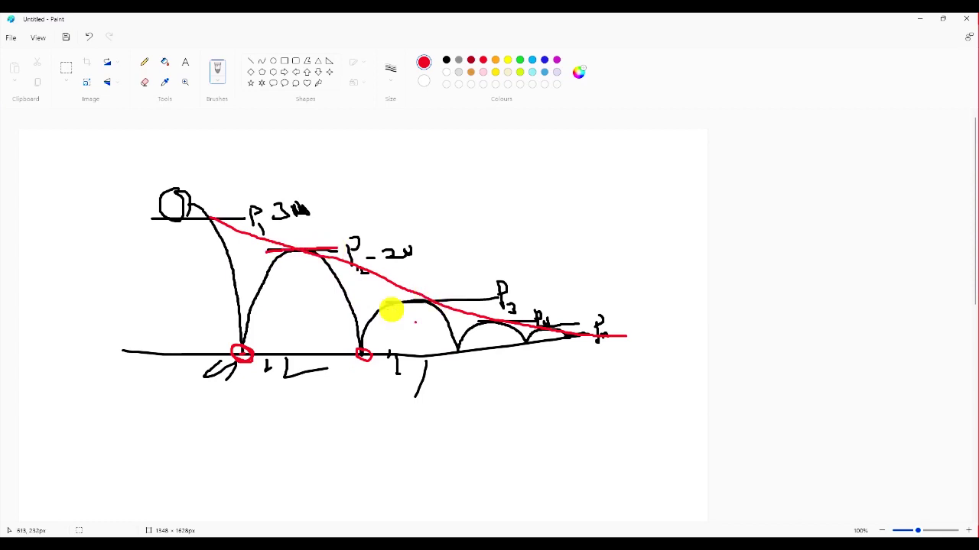
pyautogui.moveTo(382, 304); pyautogui.dragTo(447, 304)
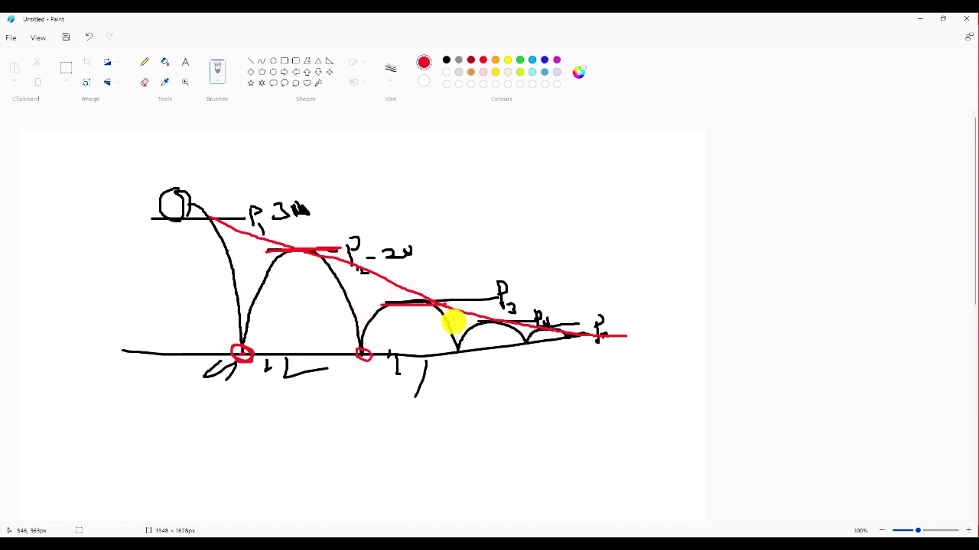
pyautogui.click(927, 25)
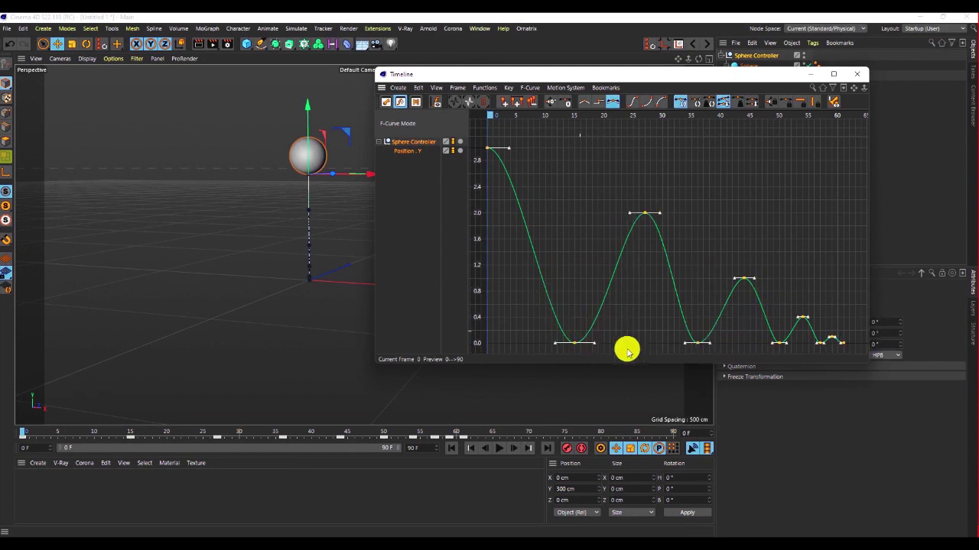
# Select all the 0 cm ground-contact keys on the Position Y curve, including the last one.
pyautogui.click(539, 331)
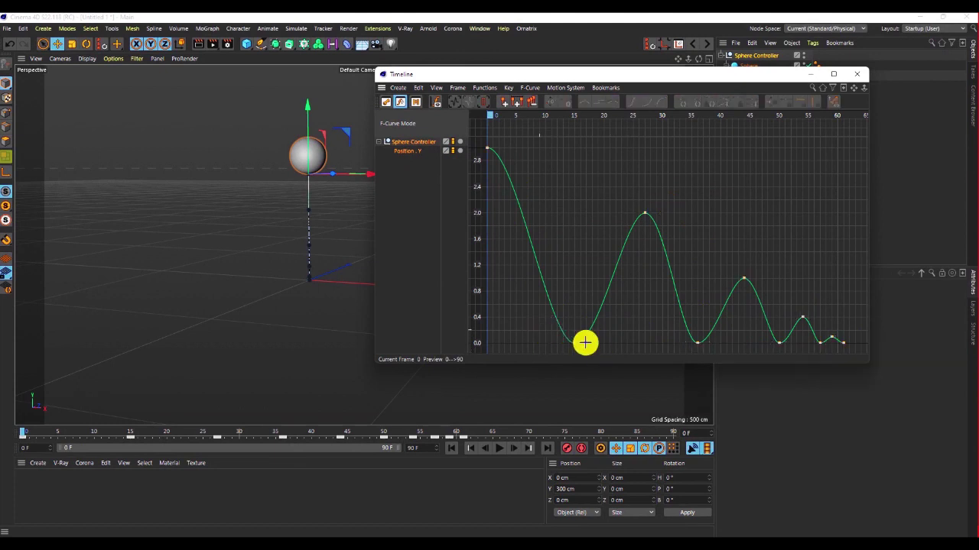
pyautogui.moveTo(539, 331); pyautogui.dragTo(827, 354)
pyautogui.click(839, 347)
pyautogui.hotkey('ctrl', 'z')
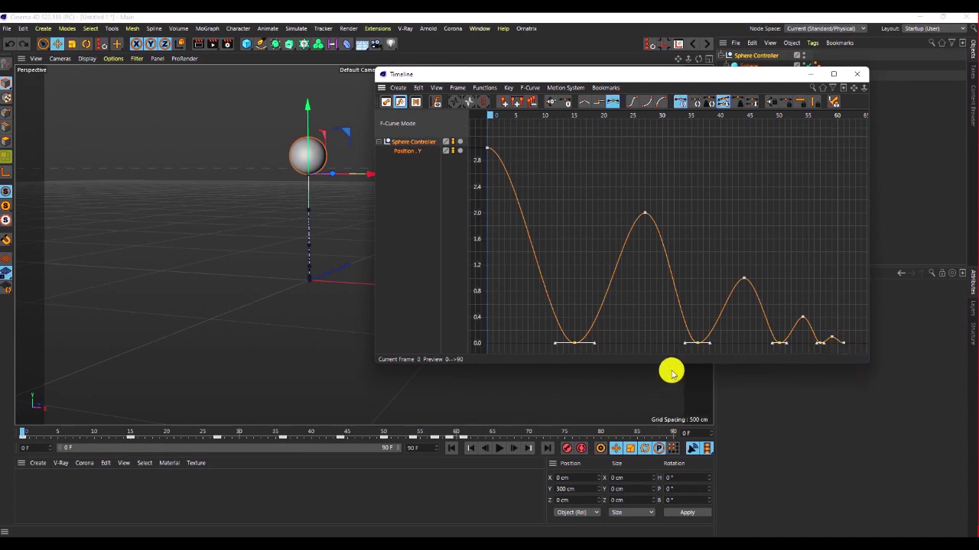
pyautogui.click(842, 346)
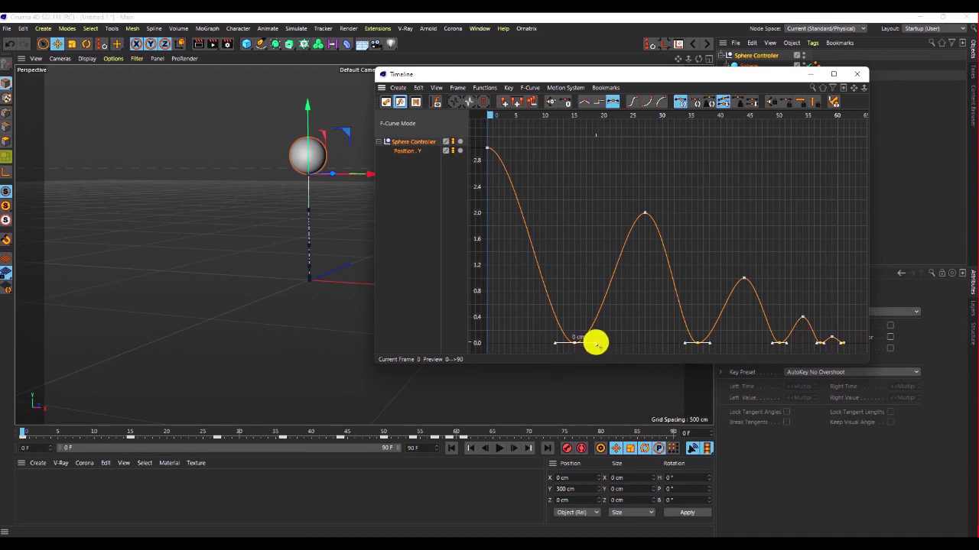
# Collapse the selected ground keys' tangents into sharp V-shaped contacts and set those keys to linear interpolation.
pyautogui.moveTo(595, 344); pyautogui.dragTo(578, 345)
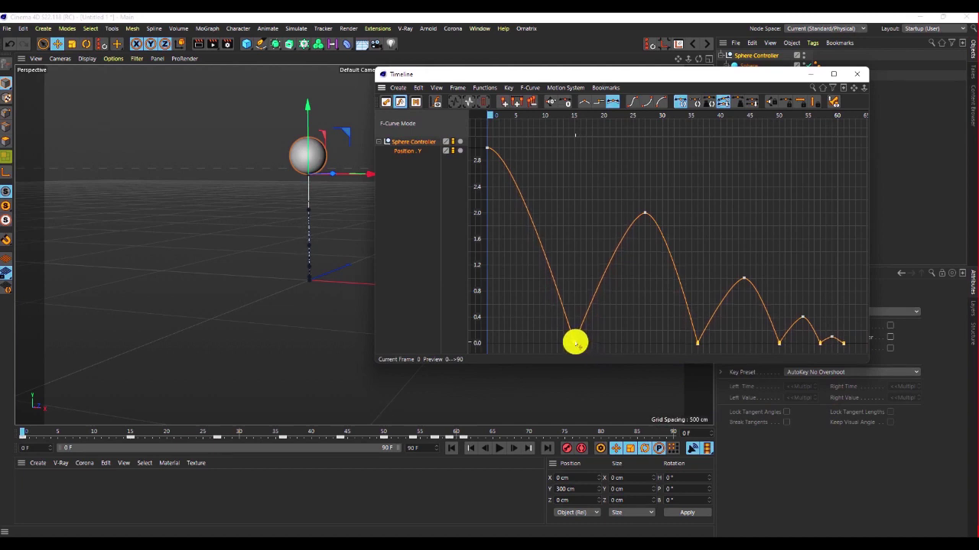
pyautogui.moveTo(575, 344); pyautogui.dragTo(576, 346)
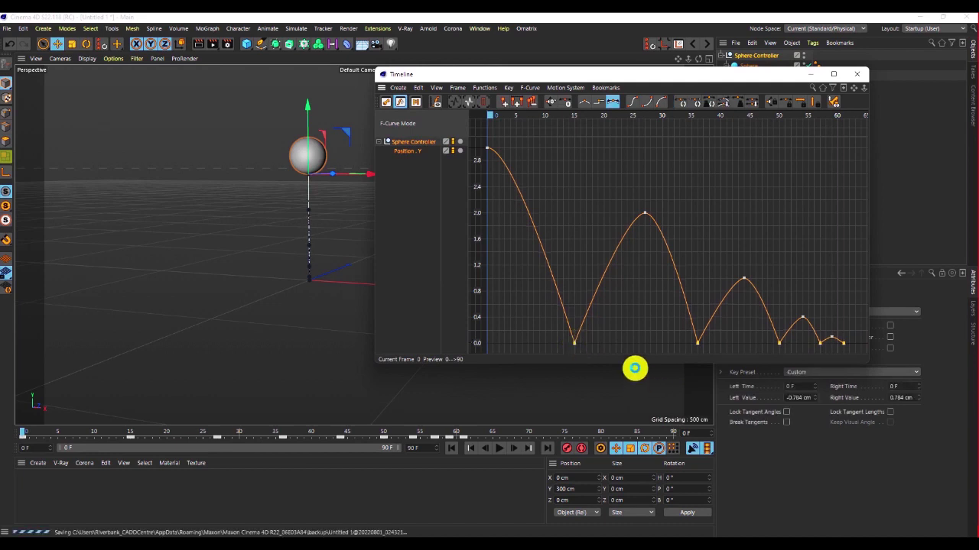
pyautogui.click(582, 102)
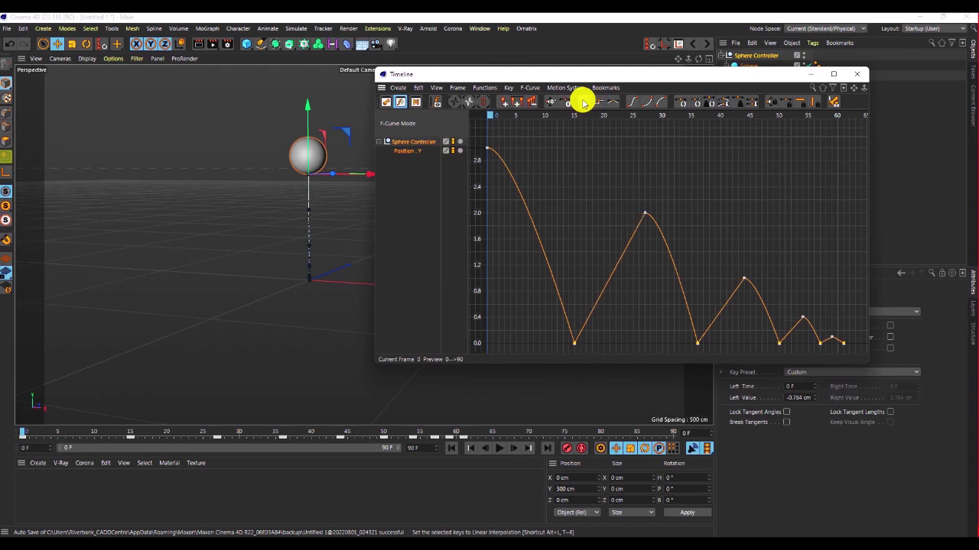
# Undo the linear interpolation of the selected ground-contact keys and zero their tangents instead.
pyautogui.hotkey('ctrl', 'z')
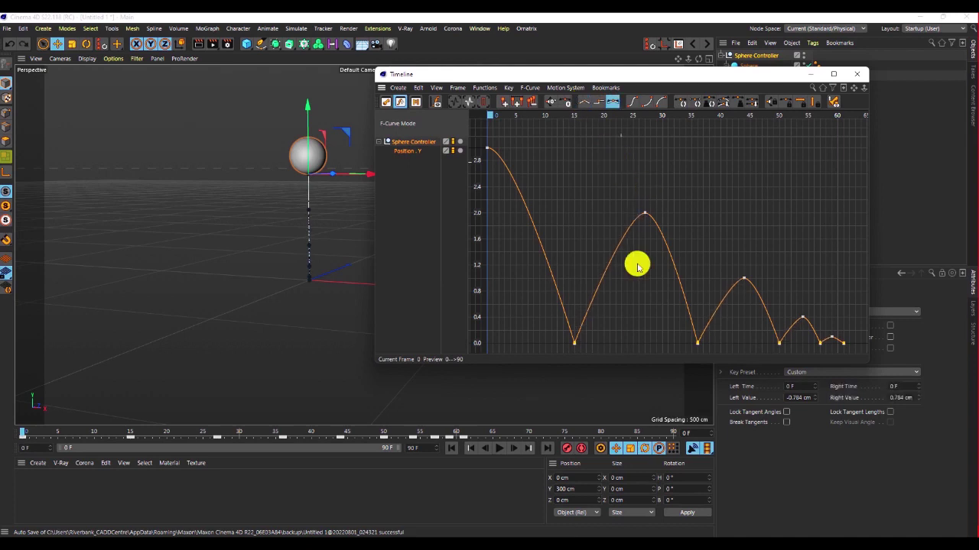
pyautogui.click(564, 102)
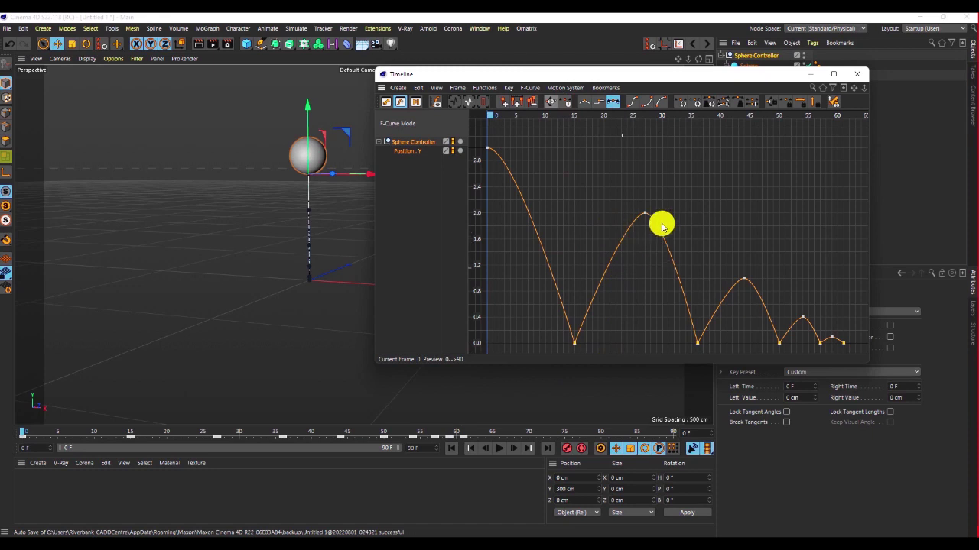
# Round the Position Y curve's start key and second and third peaks with near-horizontal tangents about 11.19 F, 8.28 F and 5.13 F long.
pyautogui.moveTo(603, 185); pyautogui.dragTo(703, 251)
pyautogui.moveTo(633, 216); pyautogui.dragTo(596, 212)
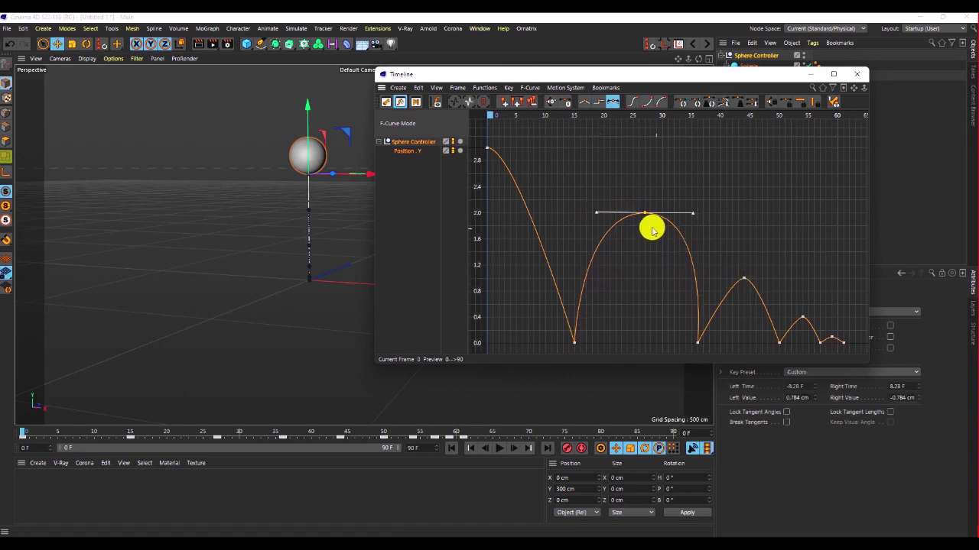
pyautogui.click(742, 279)
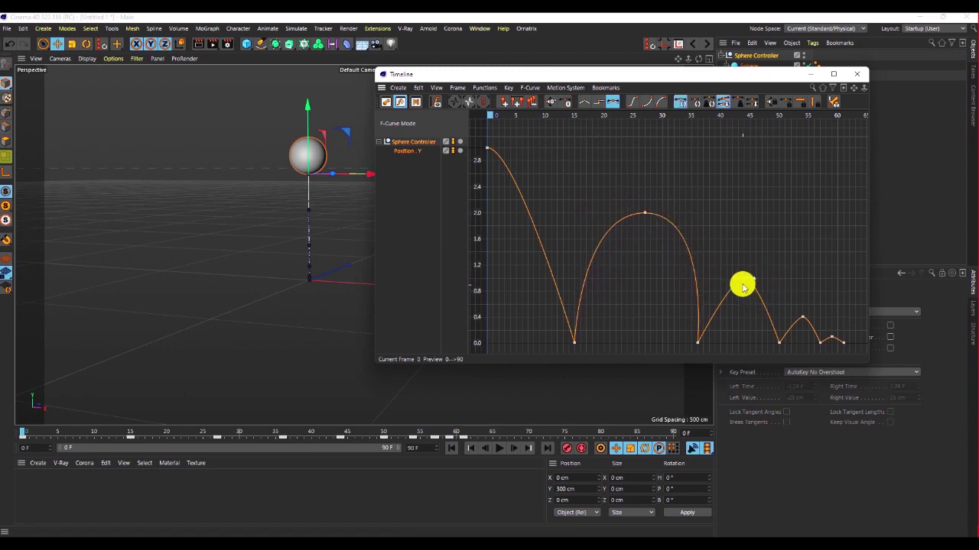
pyautogui.moveTo(733, 280); pyautogui.dragTo(714, 280)
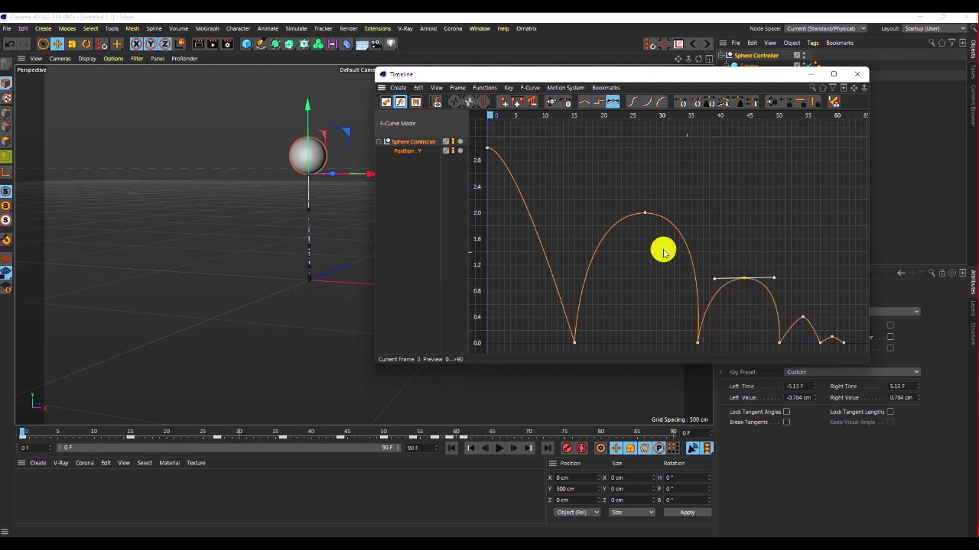
pyautogui.click(487, 148)
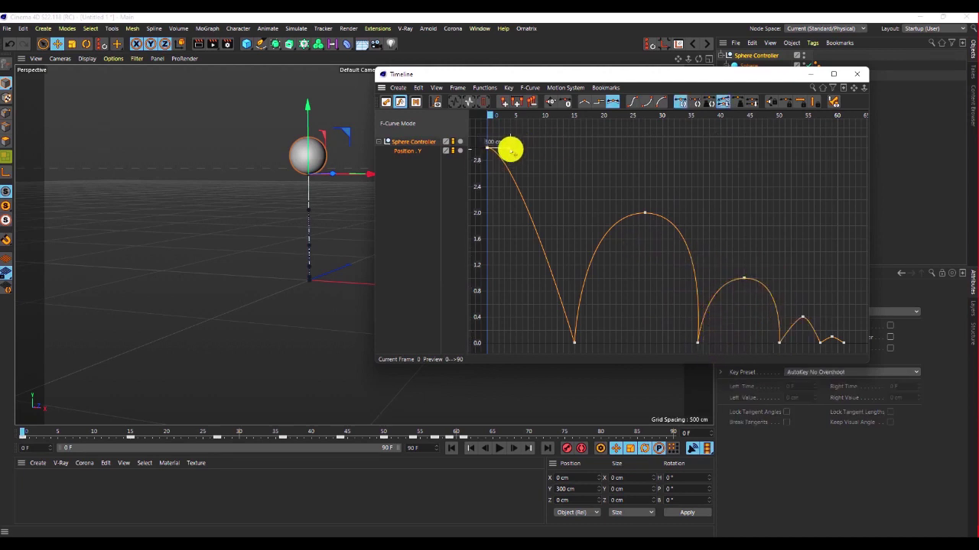
pyautogui.moveTo(516, 150); pyautogui.dragTo(551, 149)
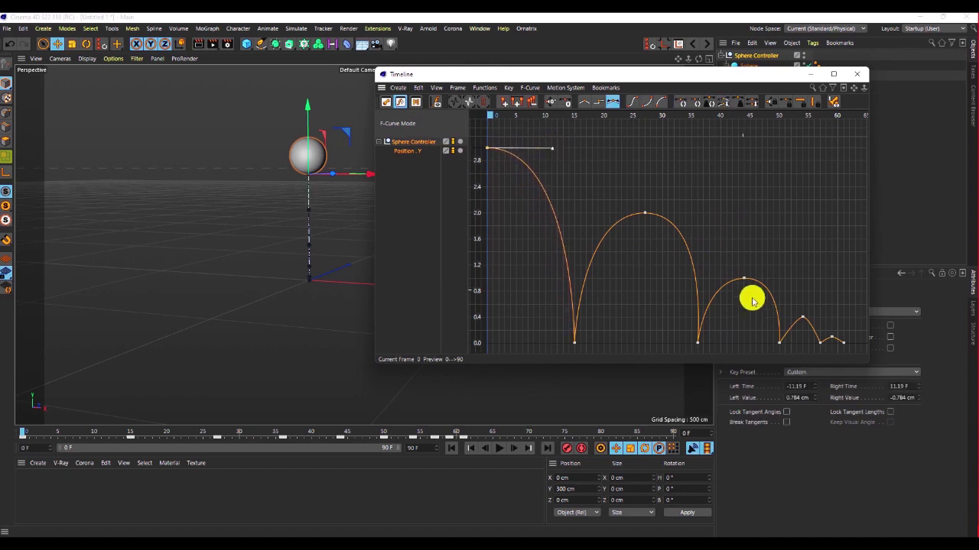
# Round the curve's two smallest peaks, at frames 54 and 59, with tangents about 2.88 F and 1.47 F long.
pyautogui.moveTo(816, 321); pyautogui.dragTo(827, 332)
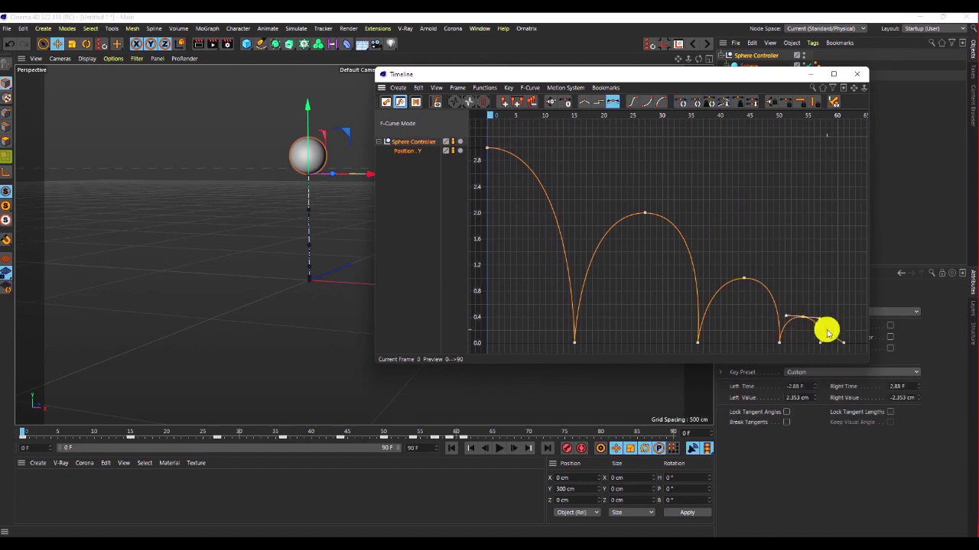
pyautogui.click(835, 340)
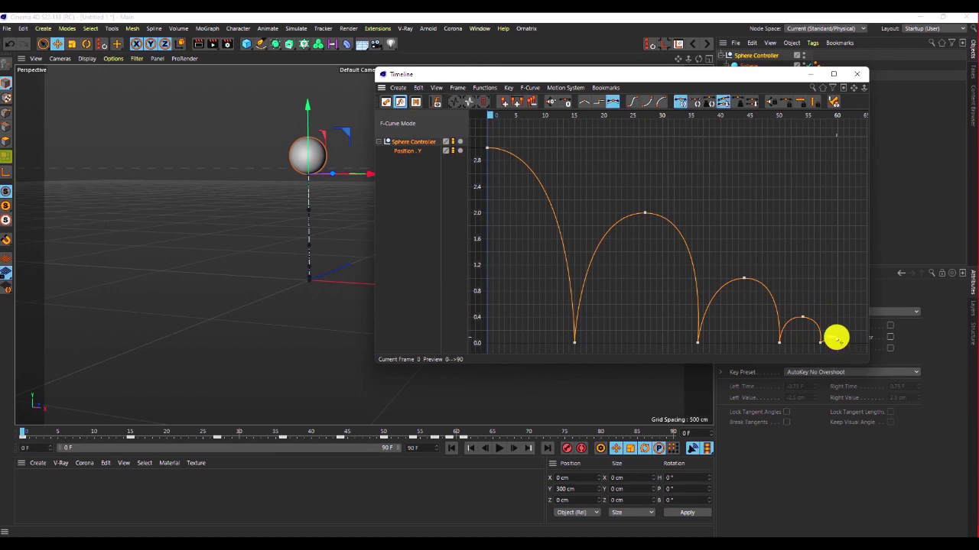
pyautogui.scroll(-3, 783, 266)
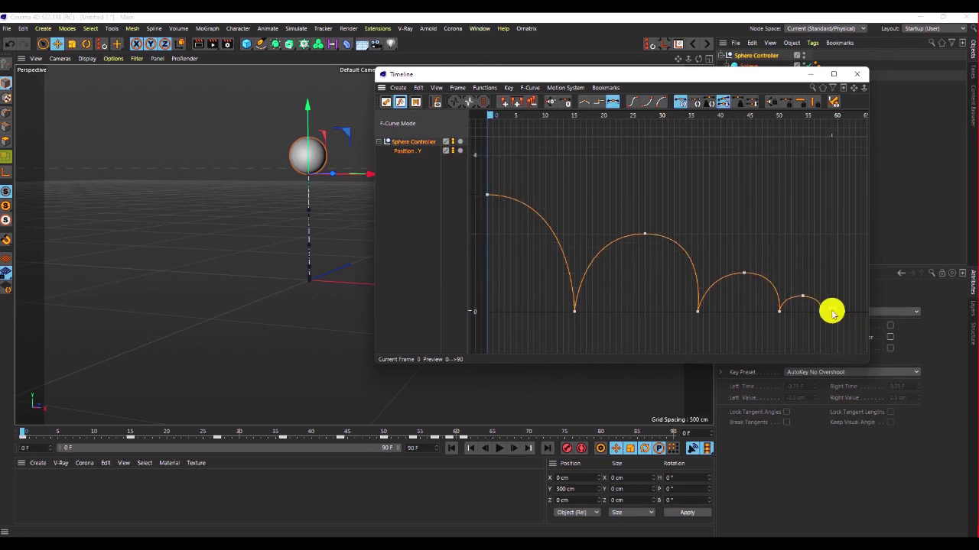
pyautogui.scroll(5, 841, 314)
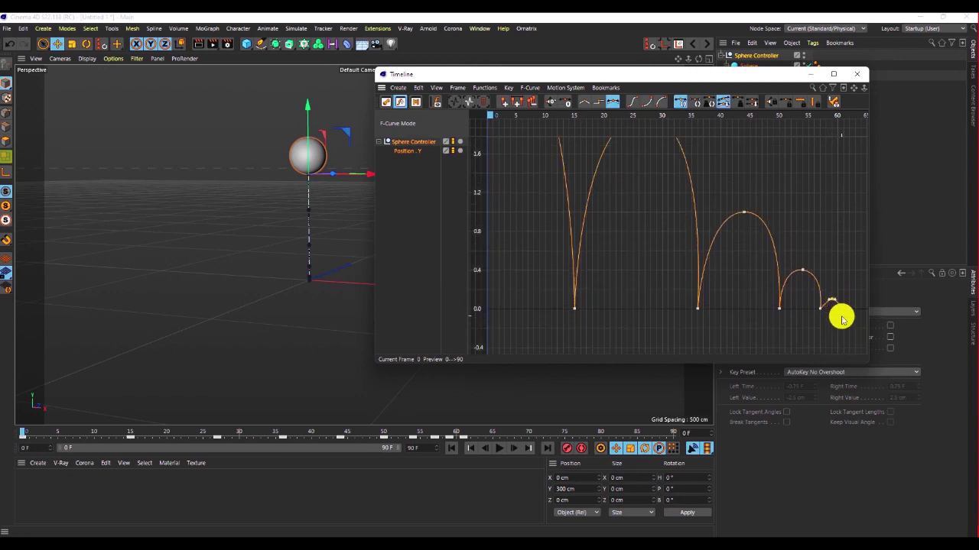
pyautogui.scroll(2, 846, 302)
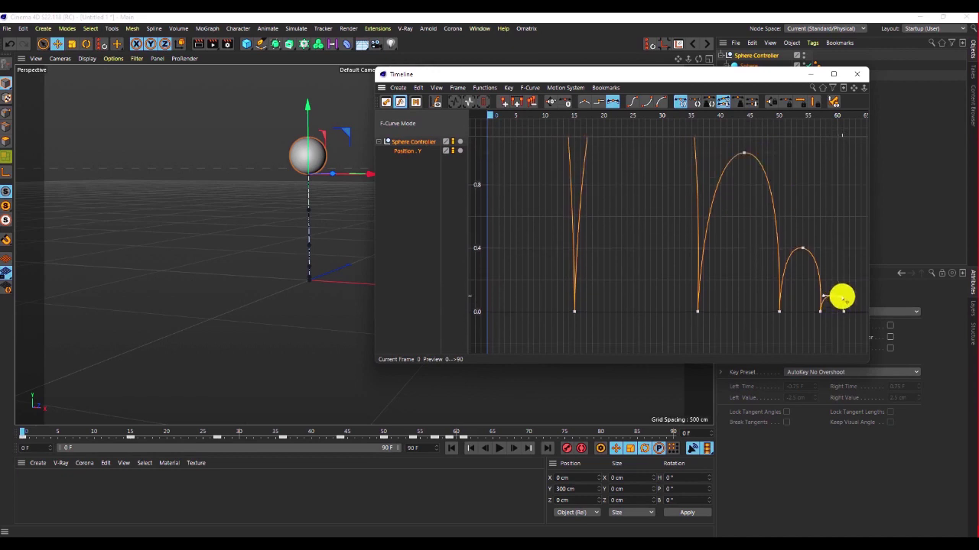
pyautogui.click(841, 306)
# Move the 200 cm peak key to frame 25, the following peak to frame 43 and the next one to frame 53.
pyautogui.scroll(-5, 830, 306)
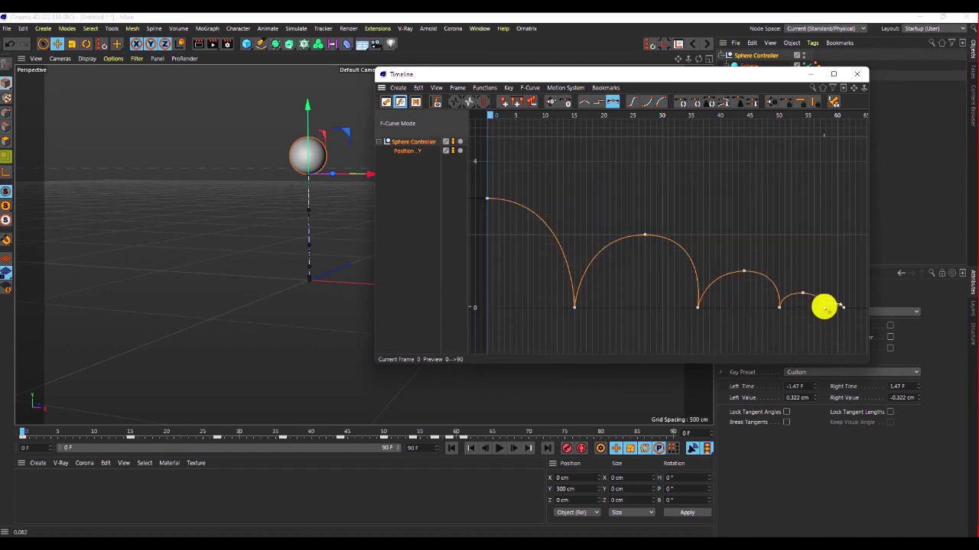
pyautogui.scroll(-3, 828, 310)
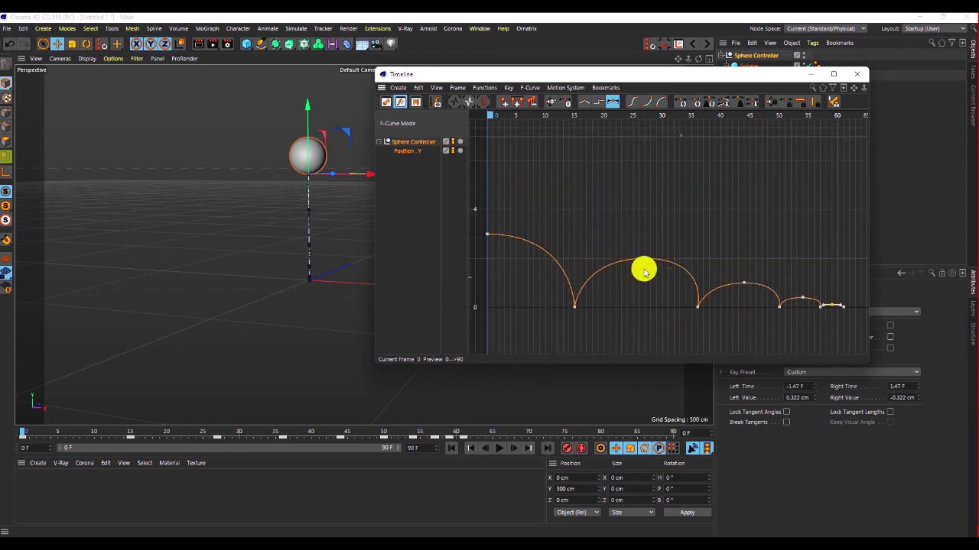
pyautogui.scroll(2, 588, 285)
pyautogui.scroll(5, 589, 285)
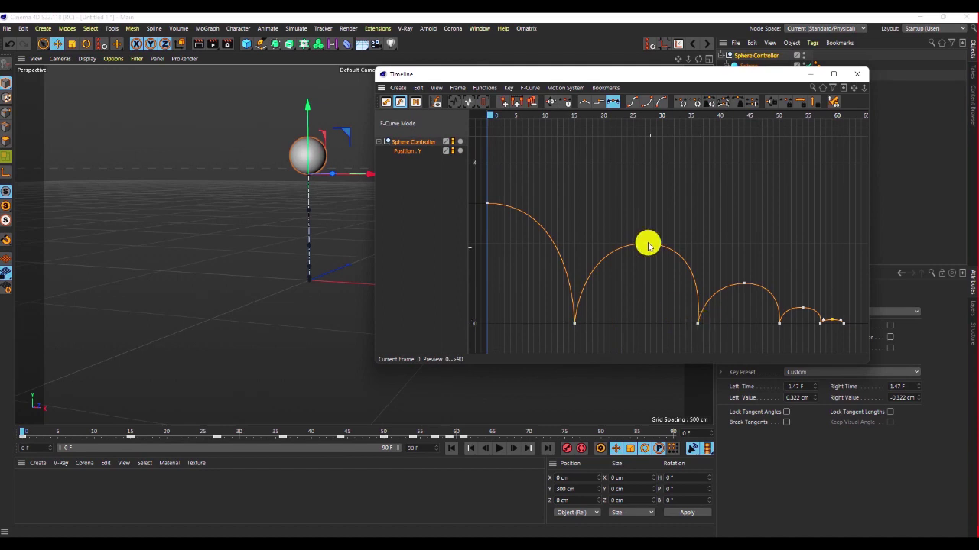
pyautogui.moveTo(641, 245); pyautogui.dragTo(633, 245)
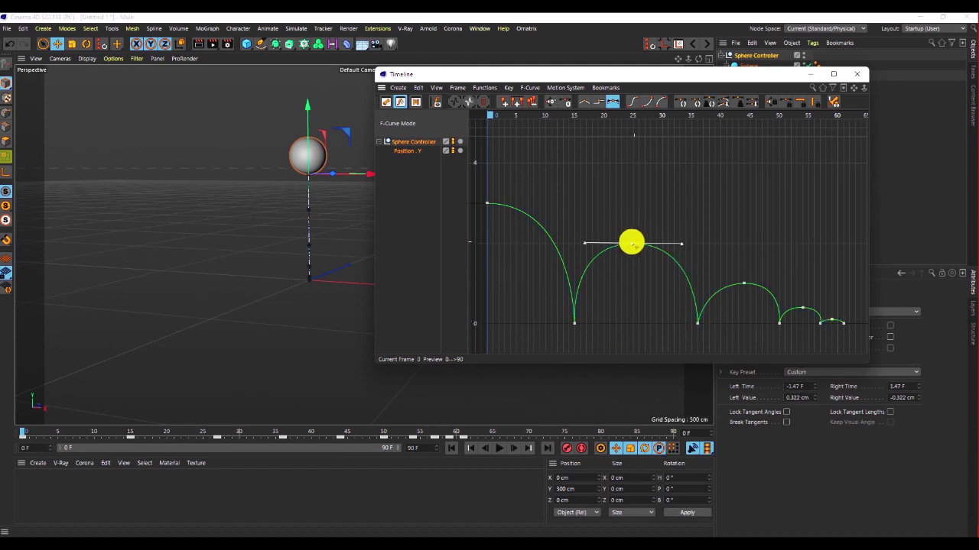
pyautogui.click(742, 285)
pyautogui.click(802, 309)
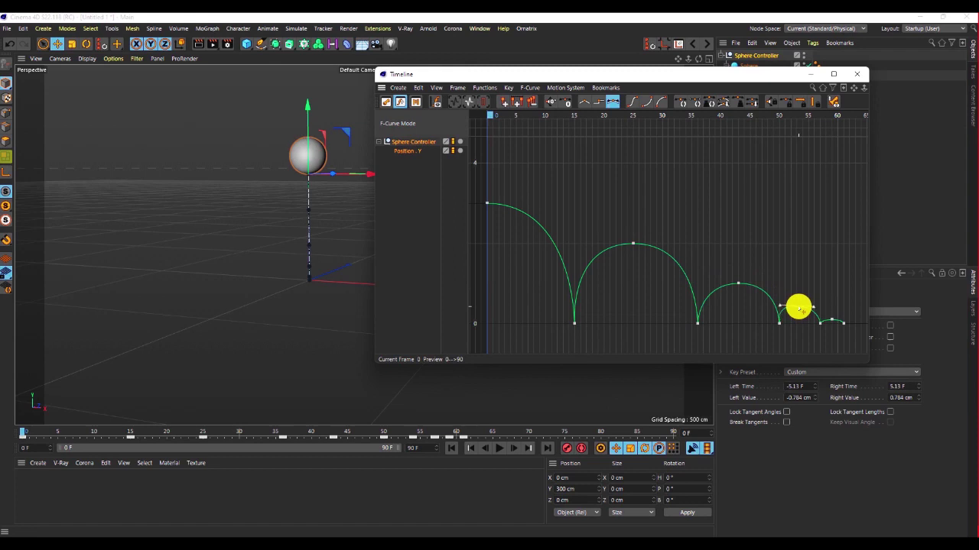
pyautogui.moveTo(799, 309)
pyautogui.mouseDown()
pyautogui.moveTo(791, 313)
pyautogui.moveTo(819, 310)
pyautogui.moveTo(797, 307)
pyautogui.mouseUp()
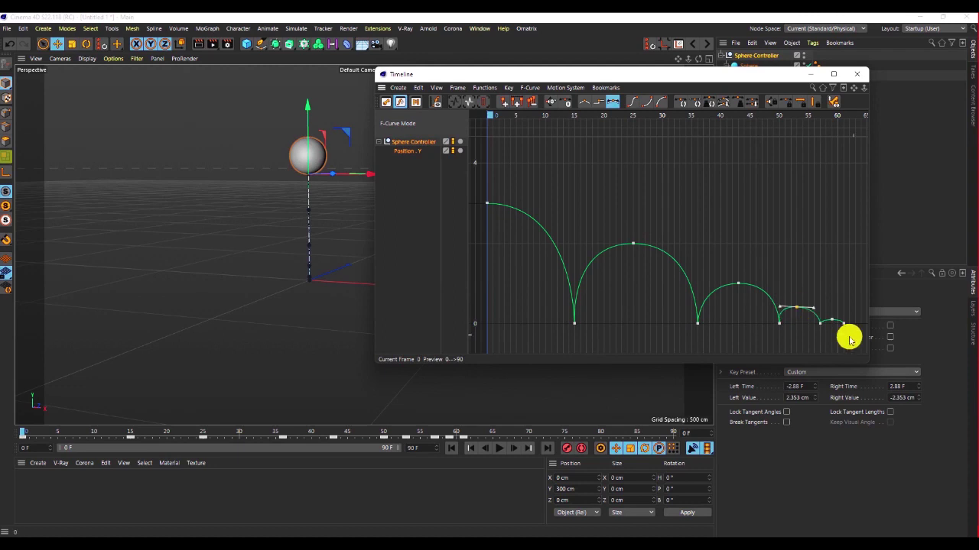
# Shift the last small bounce's three keys one frame later and move the peak before it to frame 54.
pyautogui.moveTo(855, 335); pyautogui.dragTo(820, 318)
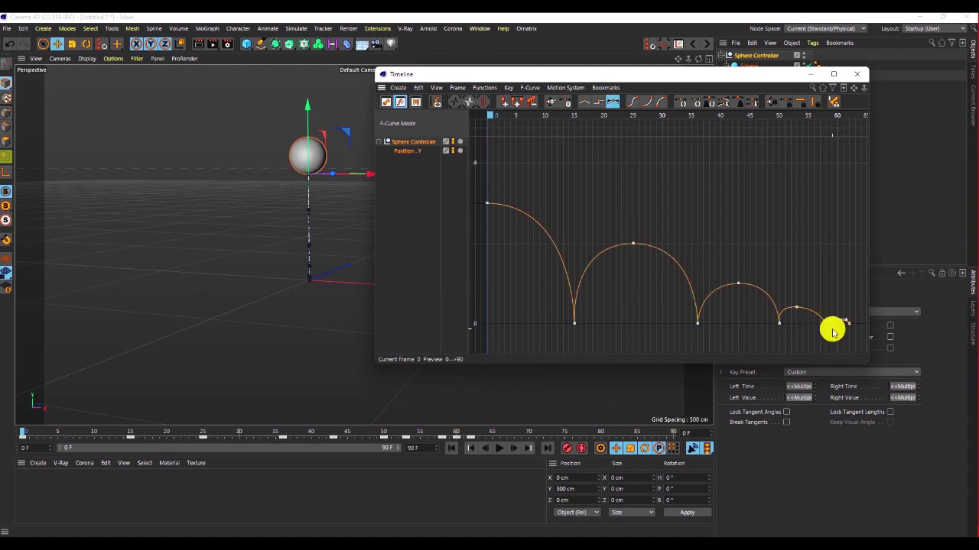
pyautogui.click(791, 308)
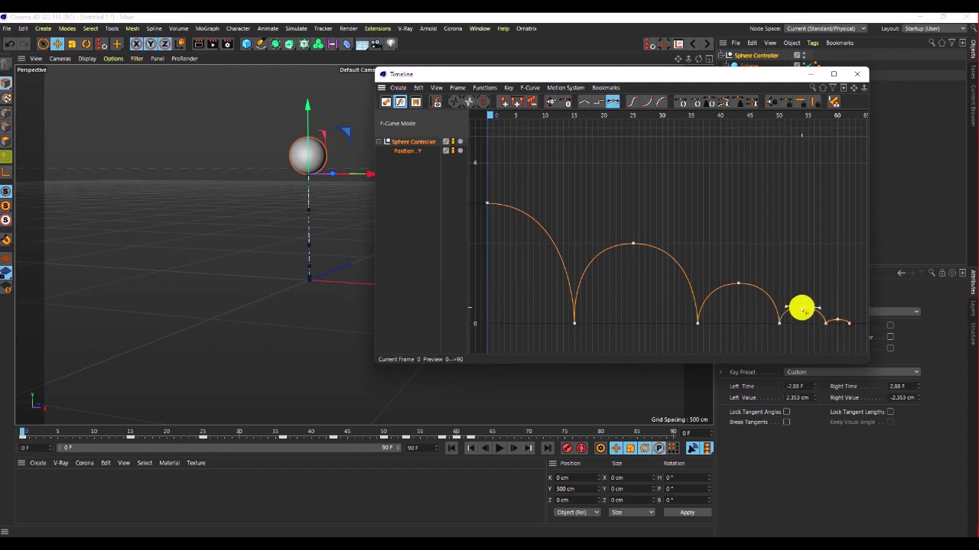
pyautogui.hotkey('ctrl', 'z')
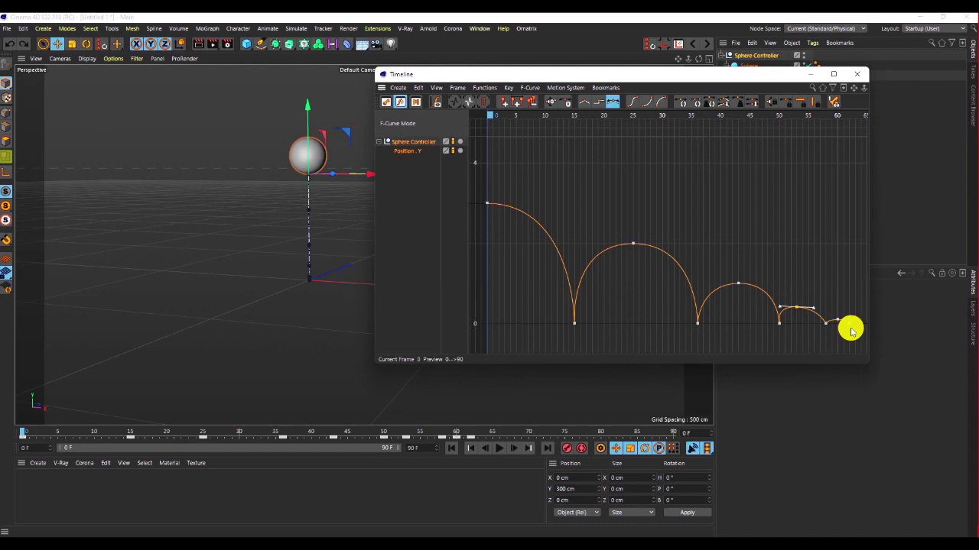
pyautogui.moveTo(856, 341); pyautogui.dragTo(821, 307)
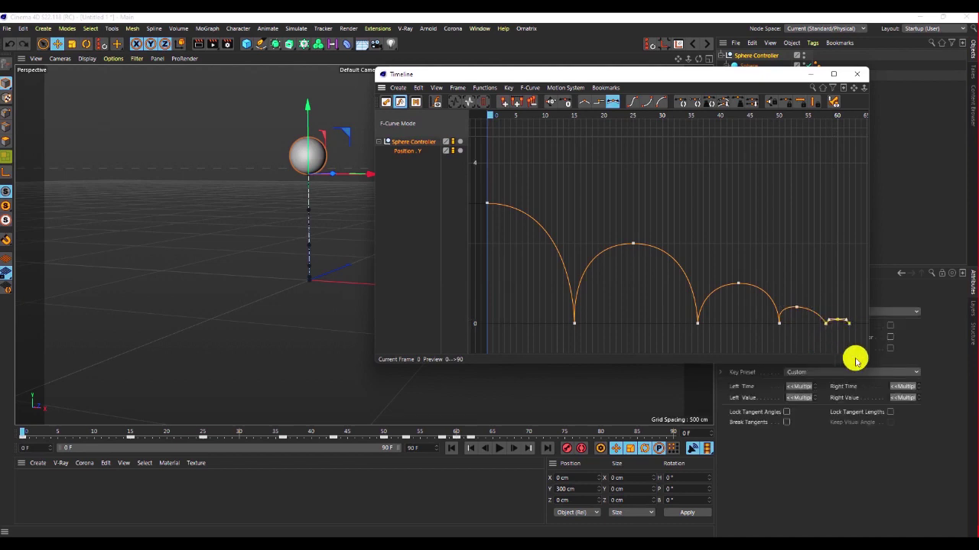
pyautogui.moveTo(853, 345); pyautogui.dragTo(815, 318)
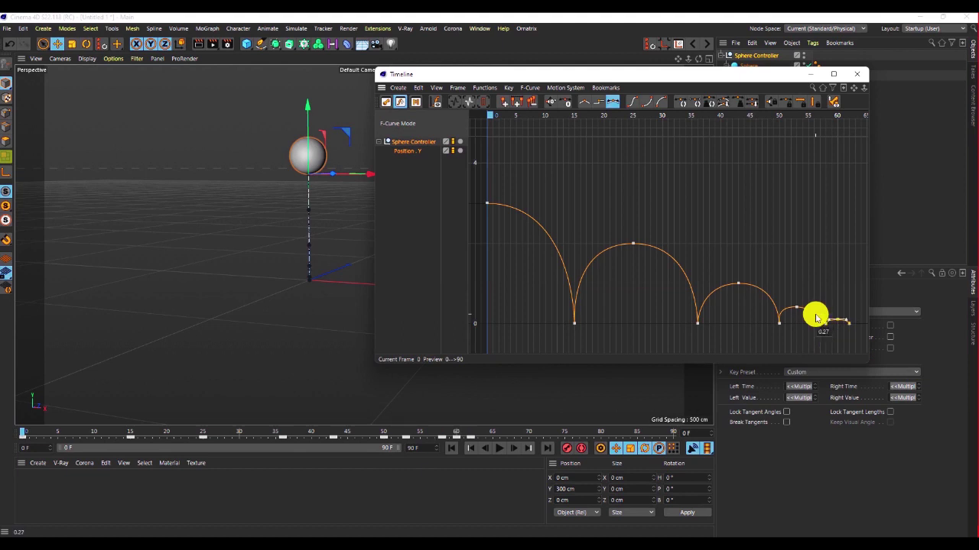
pyautogui.click(796, 307)
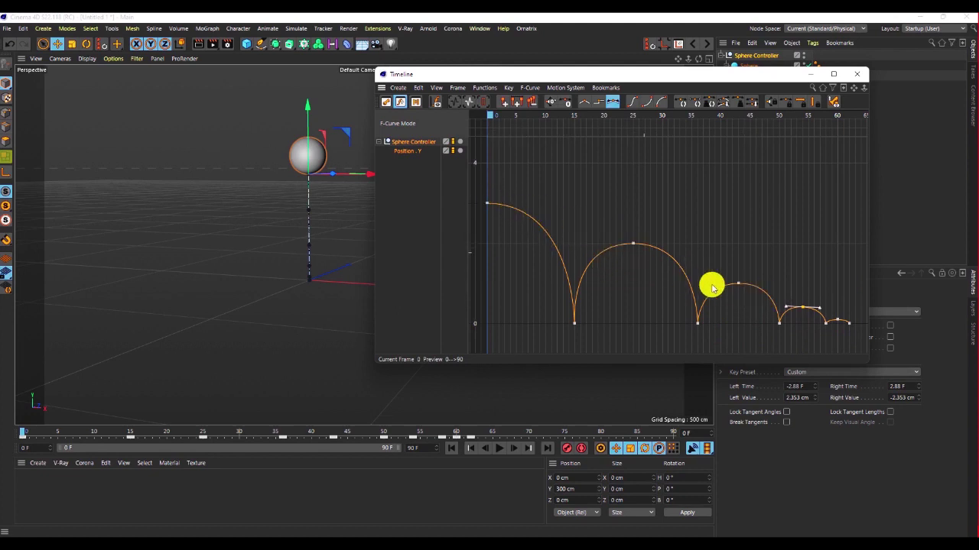
# Clear the Timeline window from the viewport, play the bounce animation with nothing selected, and stop playback.
pyautogui.moveTo(609, 76); pyautogui.dragTo(437, 533)
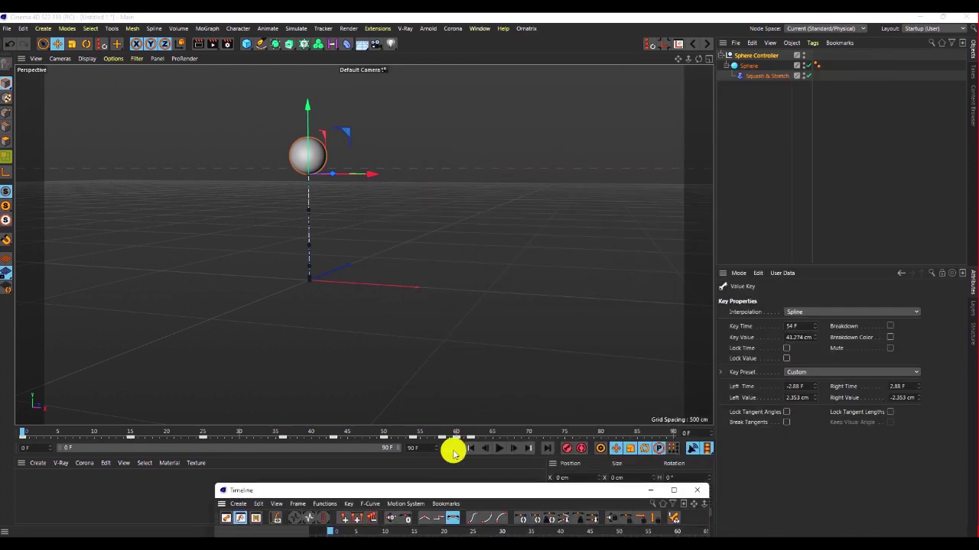
pyautogui.click(499, 450)
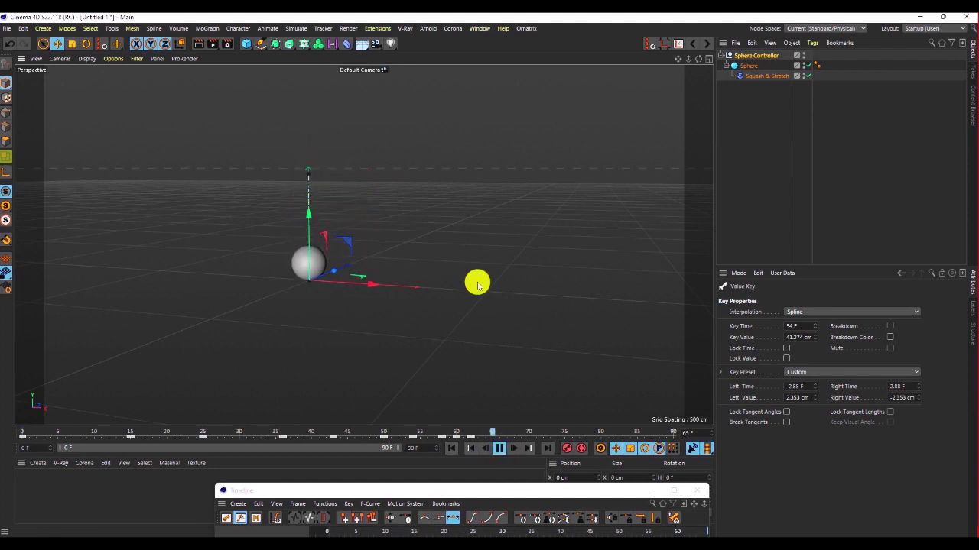
pyautogui.click(847, 150)
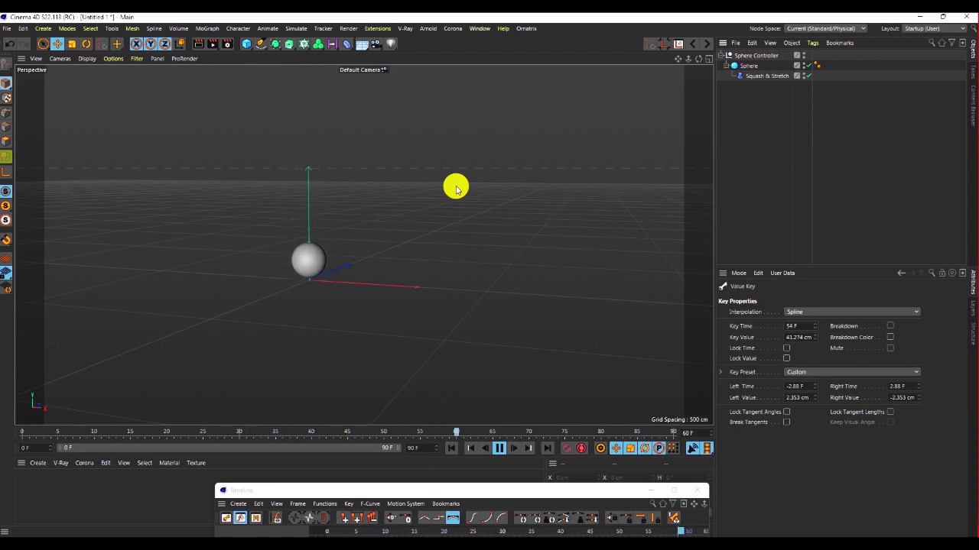
pyautogui.click(498, 448)
# Bring the Timeline window back into view and raise the frame 0 Position Y key to 400 cm.
pyautogui.moveTo(486, 483); pyautogui.dragTo(535, 101)
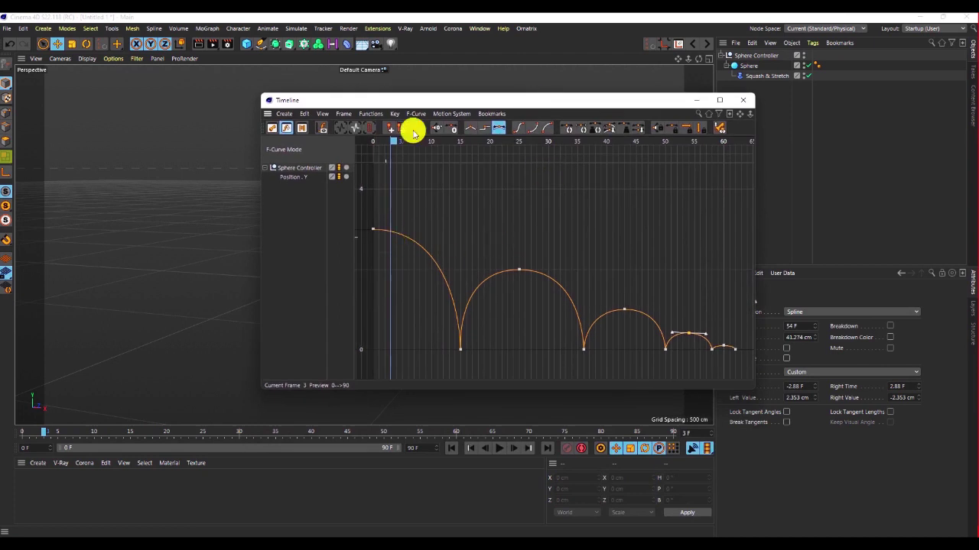
pyautogui.moveTo(433, 109); pyautogui.dragTo(525, 124)
pyautogui.moveTo(458, 235); pyautogui.dragTo(448, 260)
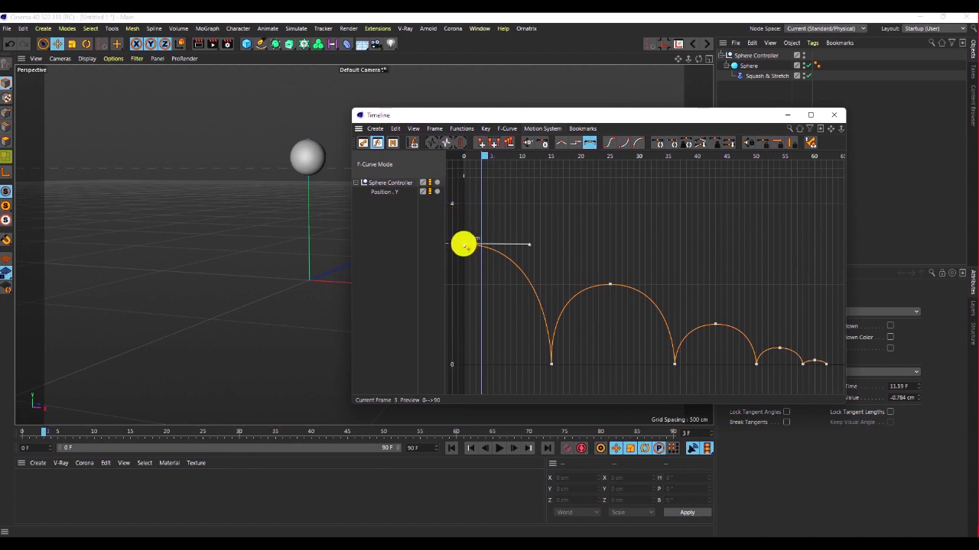
pyautogui.moveTo(464, 244); pyautogui.dragTo(466, 205)
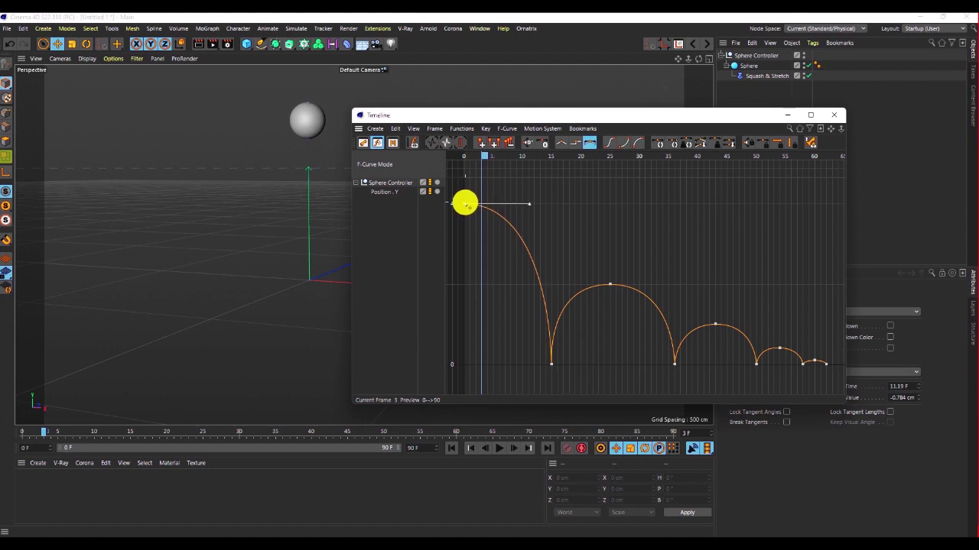
pyautogui.moveTo(536, 116); pyautogui.dragTo(457, 79)
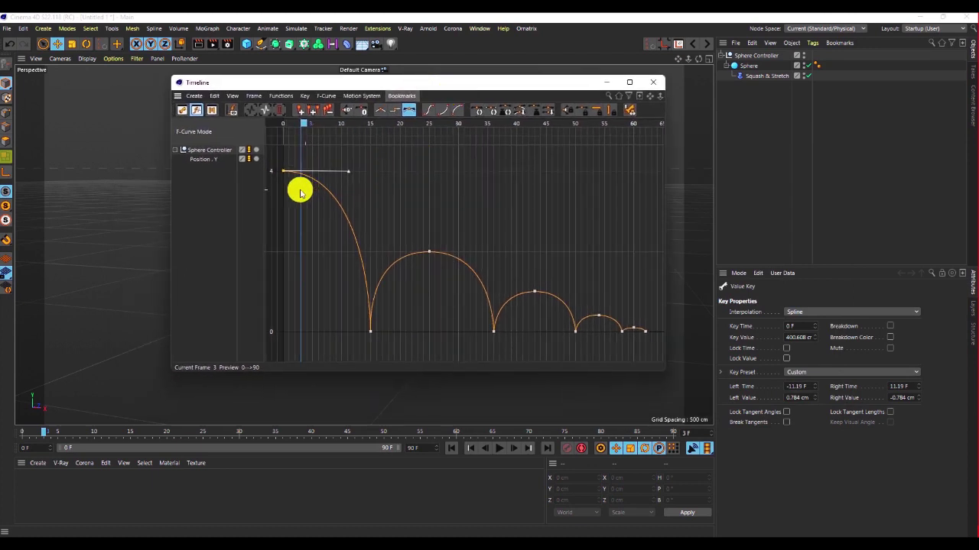
pyautogui.moveTo(302, 190); pyautogui.dragTo(278, 163)
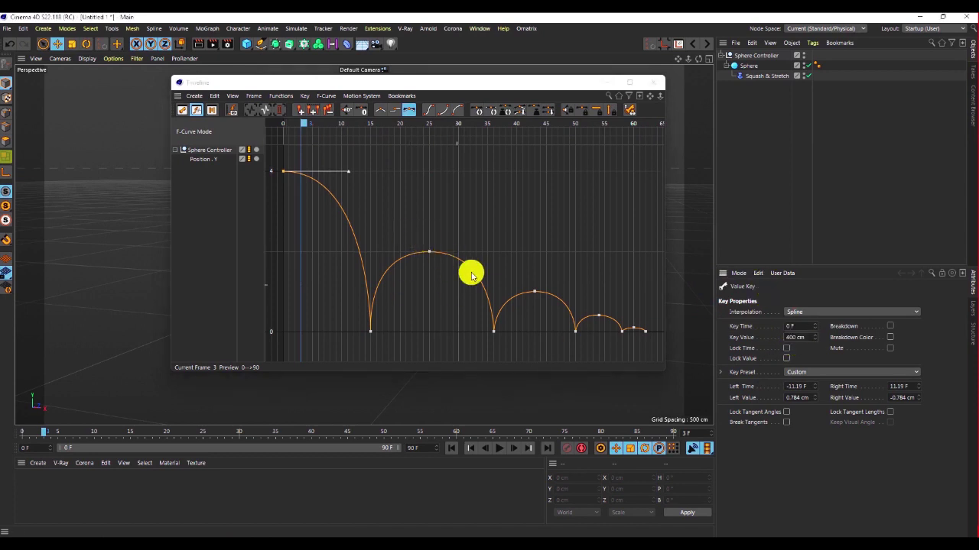
# Lengthen the start key's tangents to about 11.64 F and select the peak key at frame 25.
pyautogui.click(349, 172)
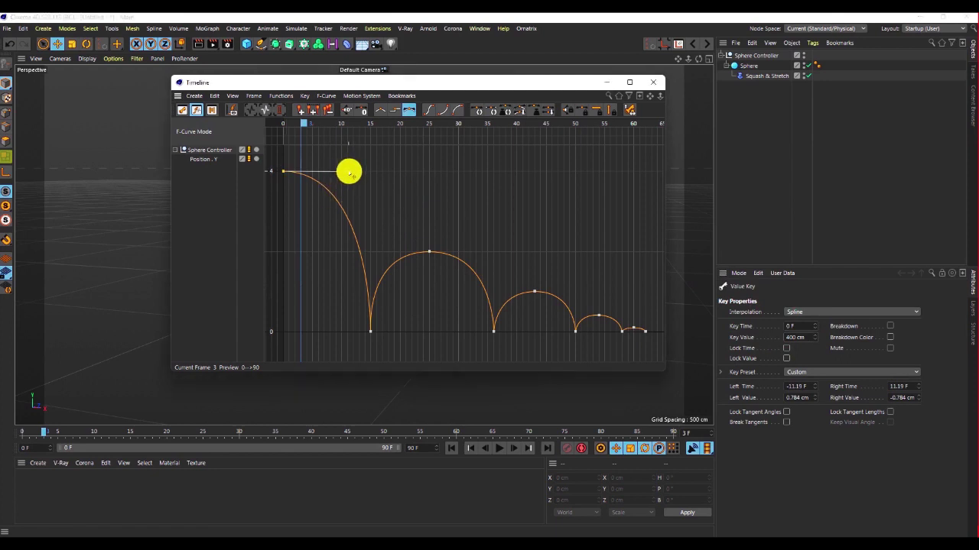
pyautogui.moveTo(348, 172); pyautogui.dragTo(351, 171)
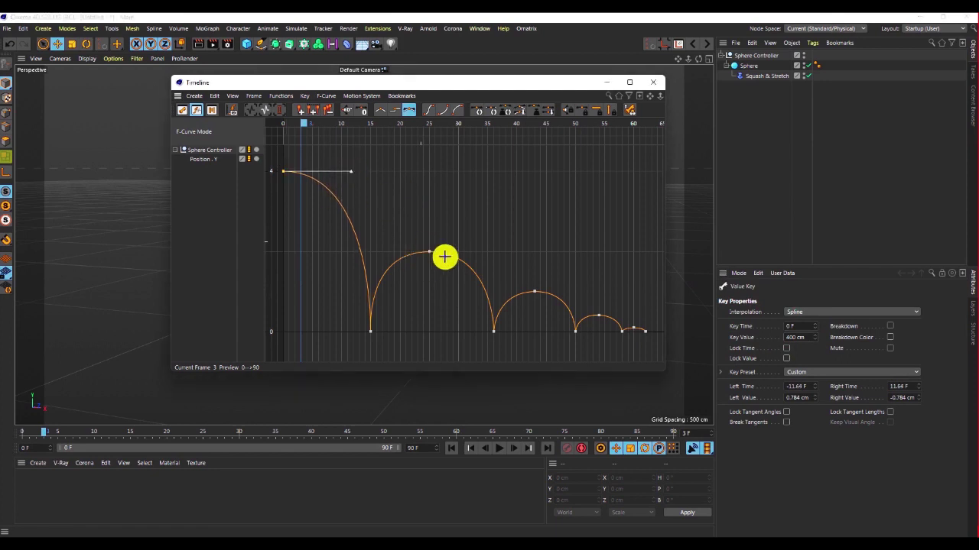
pyautogui.click(430, 252)
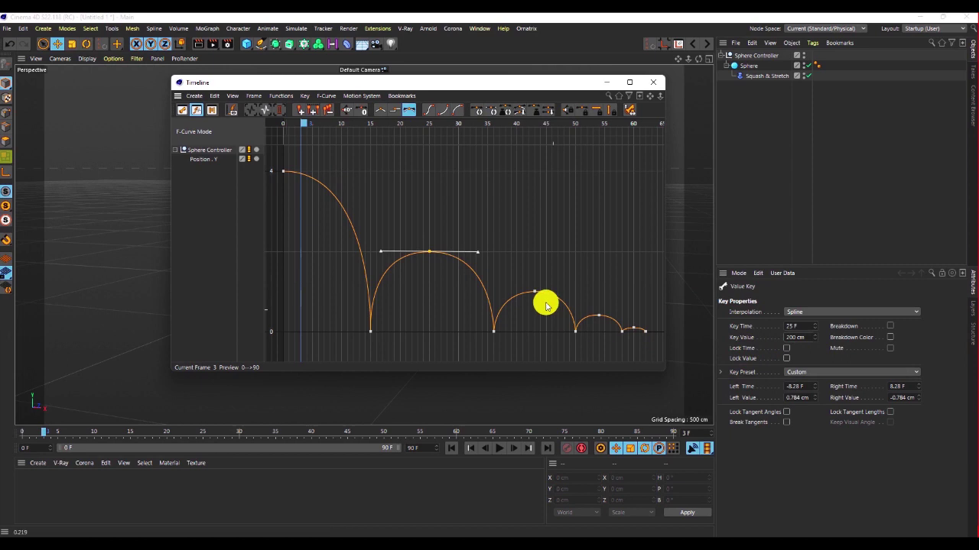
# Raise the Position Y peak key at frame 25 to 250 cm and the peak key at frame 43 to 120 cm.
pyautogui.click(805, 338)
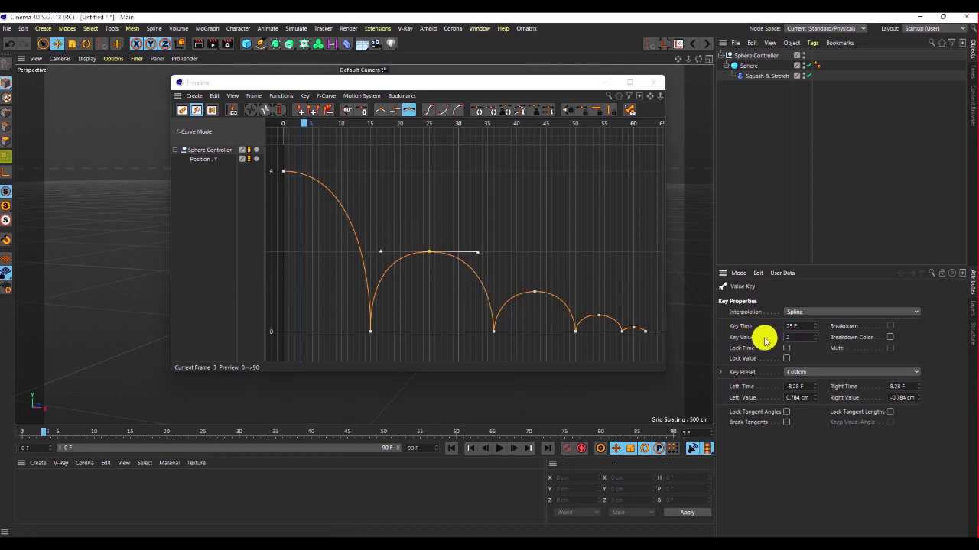
pyautogui.write('250')
pyautogui.press('Return')
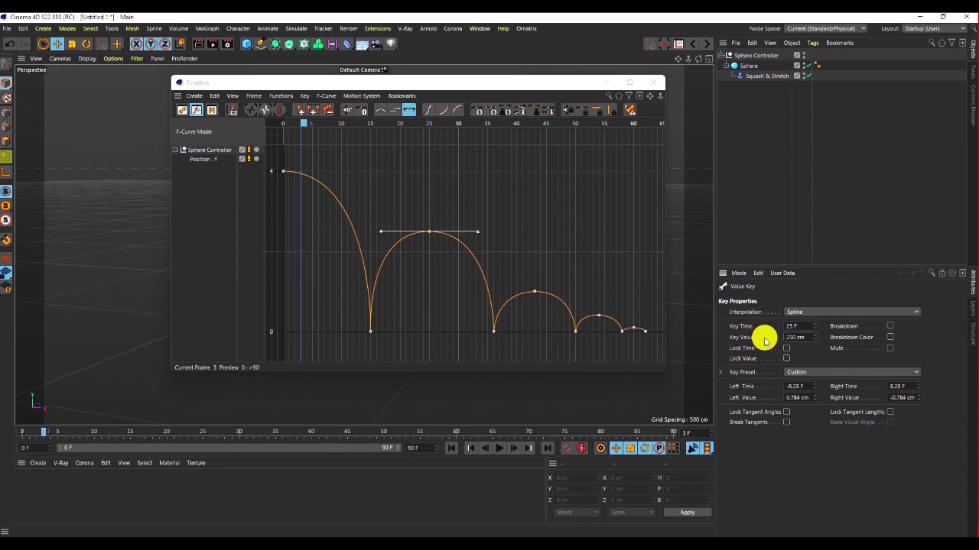
pyautogui.click(535, 291)
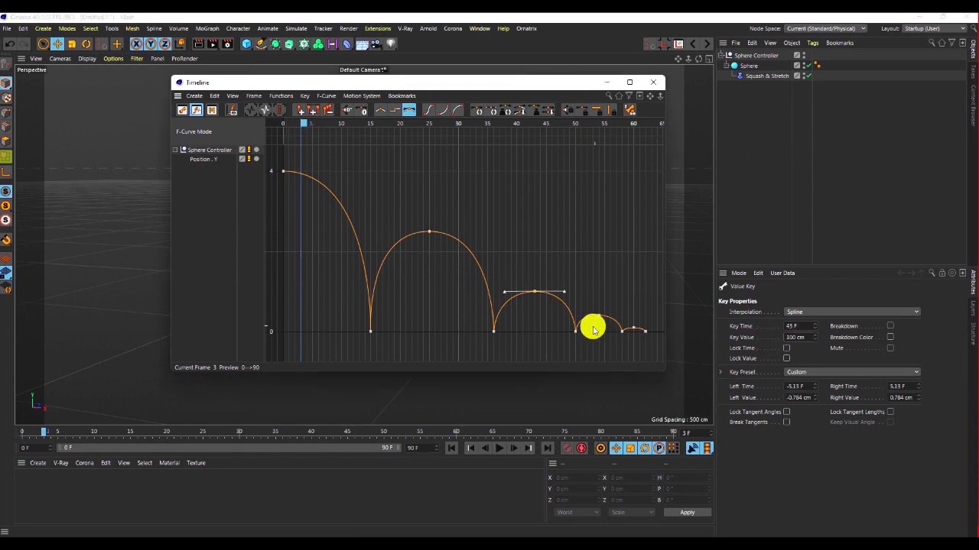
pyautogui.doubleClick(787, 338)
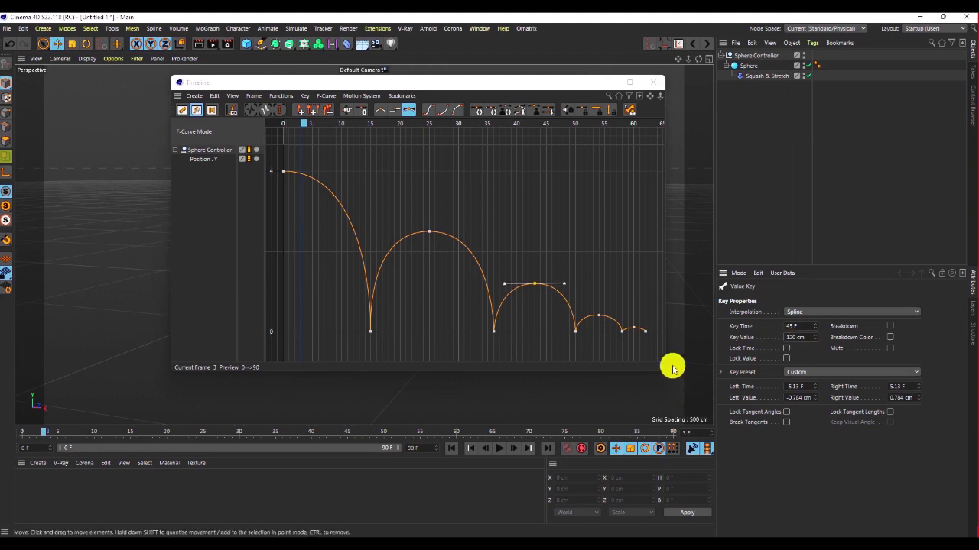
pyautogui.click(598, 315)
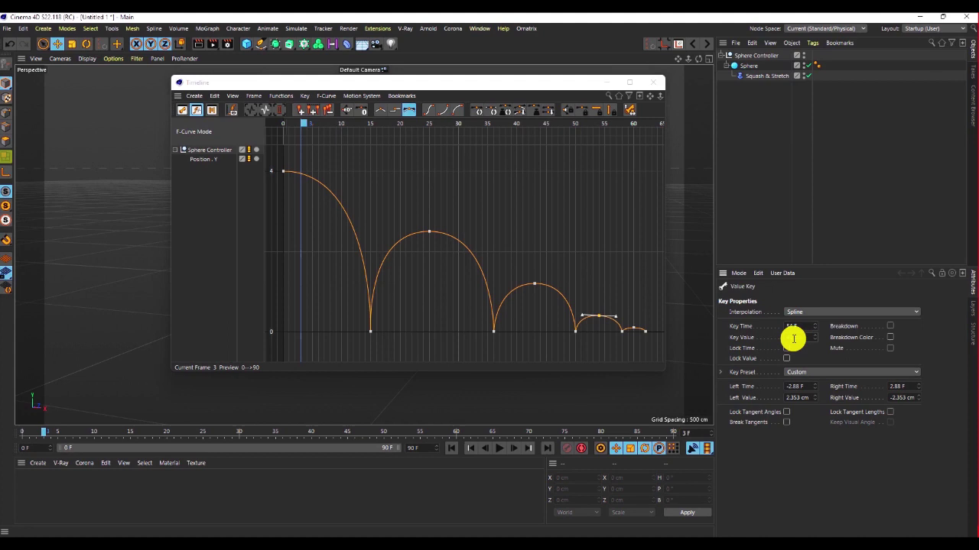
pyautogui.click(633, 325)
pyautogui.click(635, 329)
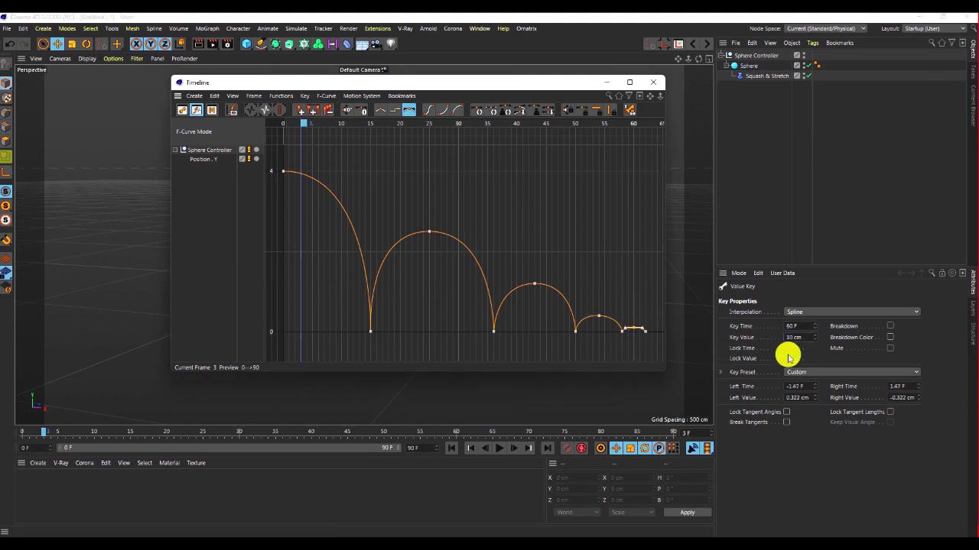
# Close the Timeline window, play the bounce animation to review its motion, and return to frame 0.
pyautogui.click(652, 84)
pyautogui.click(494, 452)
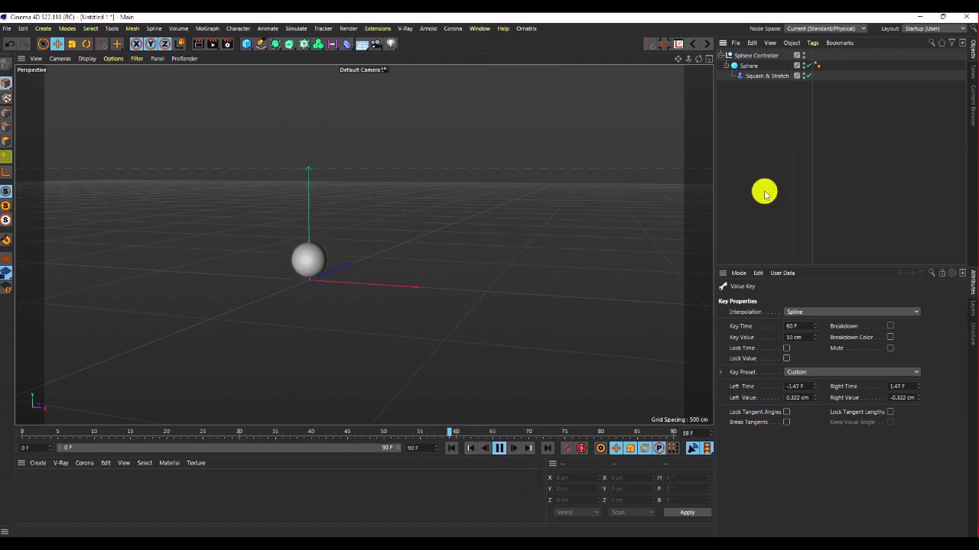
pyautogui.scroll(2, 317, 131)
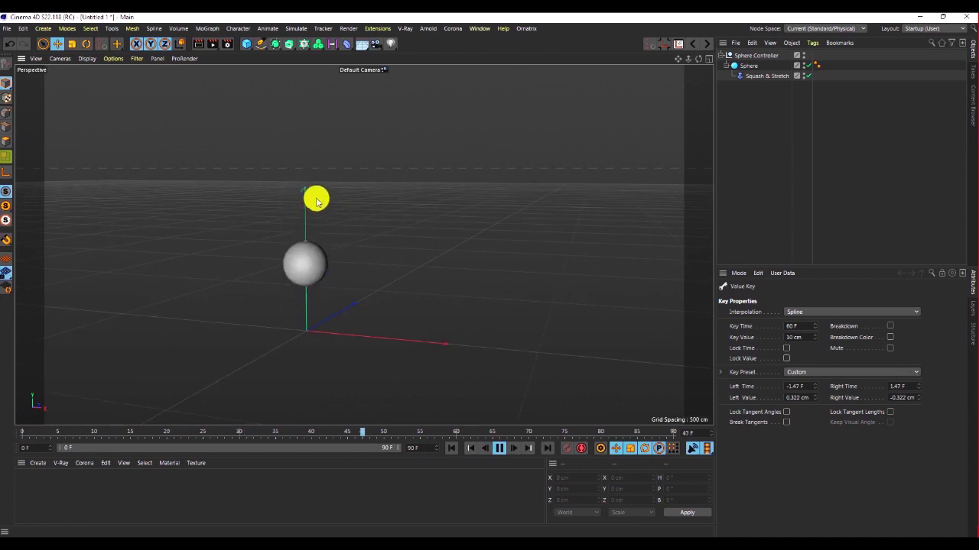
pyautogui.scroll(-2, 336, 252)
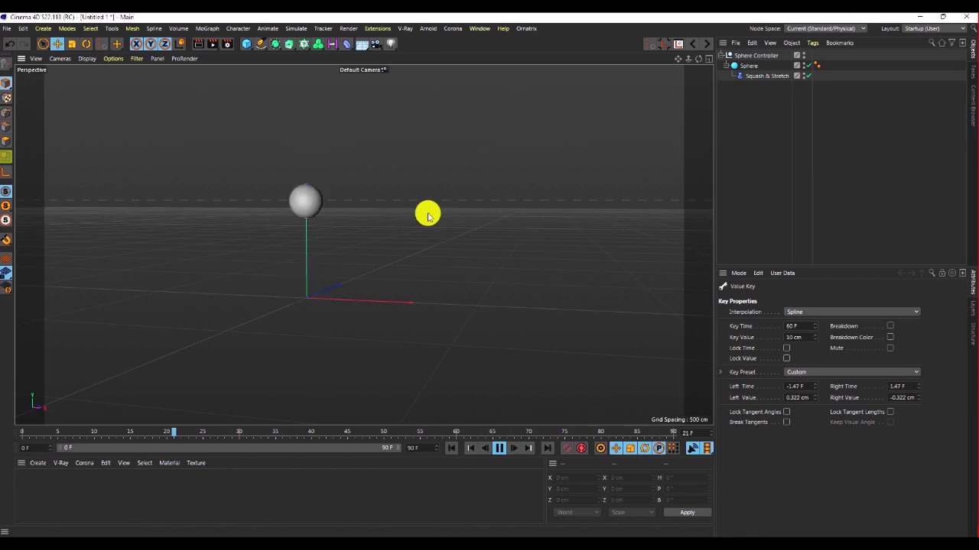
pyautogui.click(499, 450)
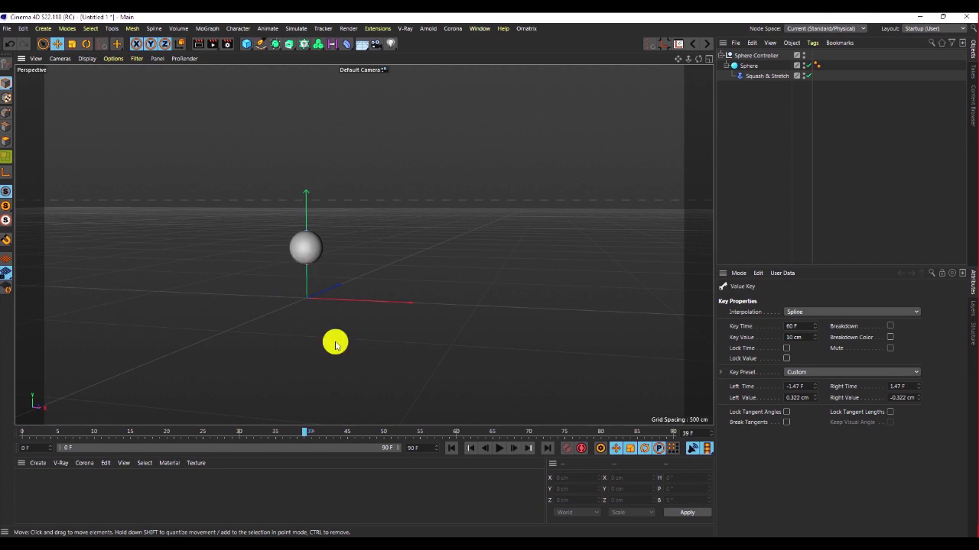
pyautogui.click(452, 450)
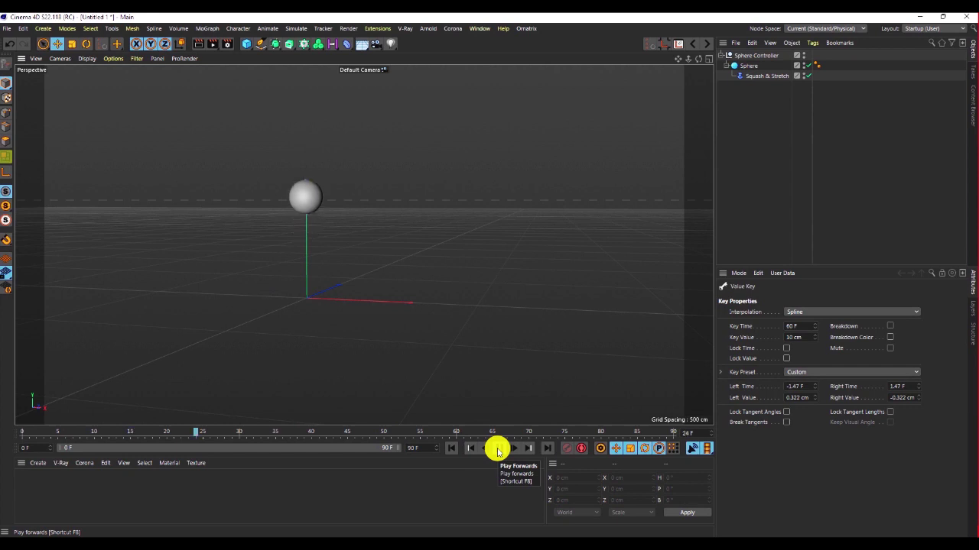
pyautogui.click(495, 454)
pyautogui.click(449, 452)
# Add a camera, look through it, and orbit it to face the ball from the front.
pyautogui.keyDown('alt'); pyautogui.moveTo(313, 269); pyautogui.dragTo(201, 265); pyautogui.keyUp('alt')
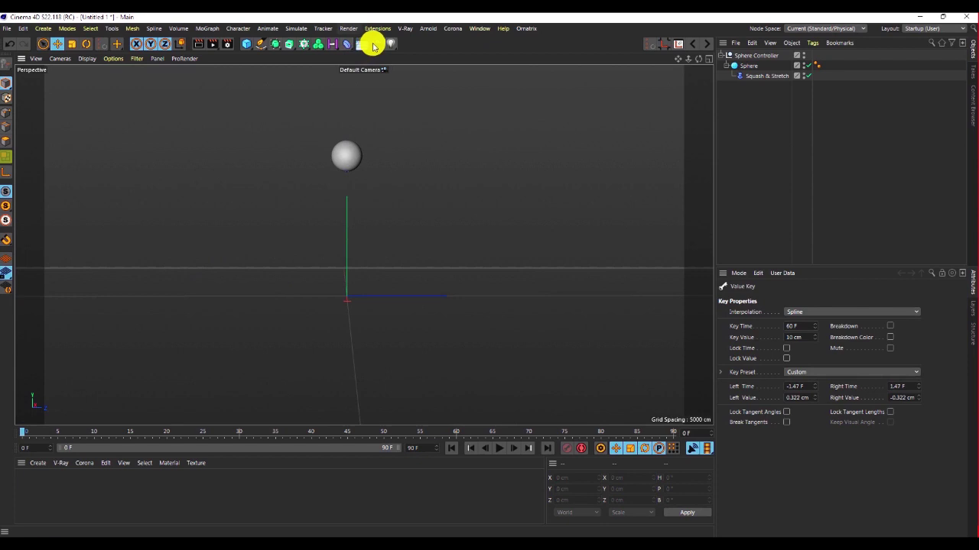
pyautogui.click(372, 46)
pyautogui.click(422, 57)
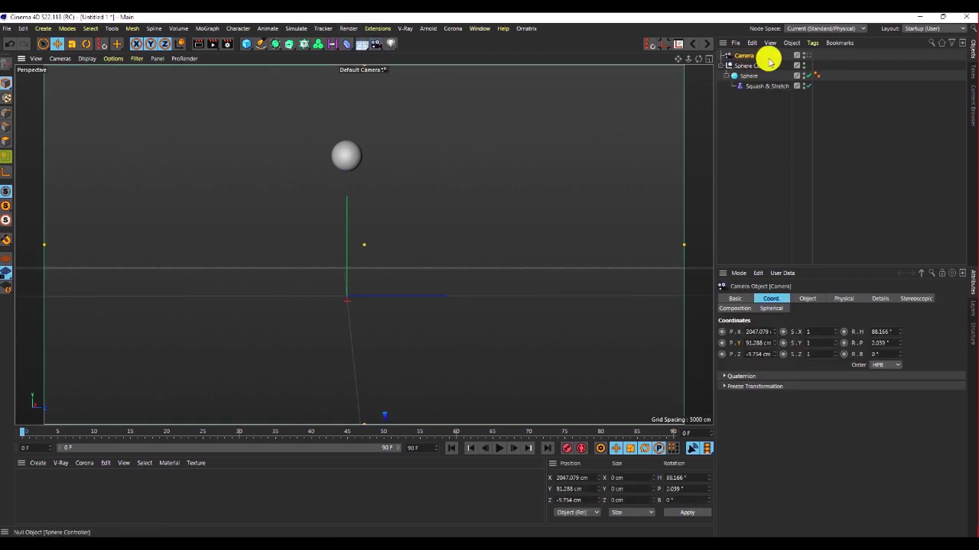
pyautogui.click(807, 55)
pyautogui.keyDown('alt'); pyautogui.moveTo(345, 298); pyautogui.dragTo(423, 141); pyautogui.keyUp('alt')
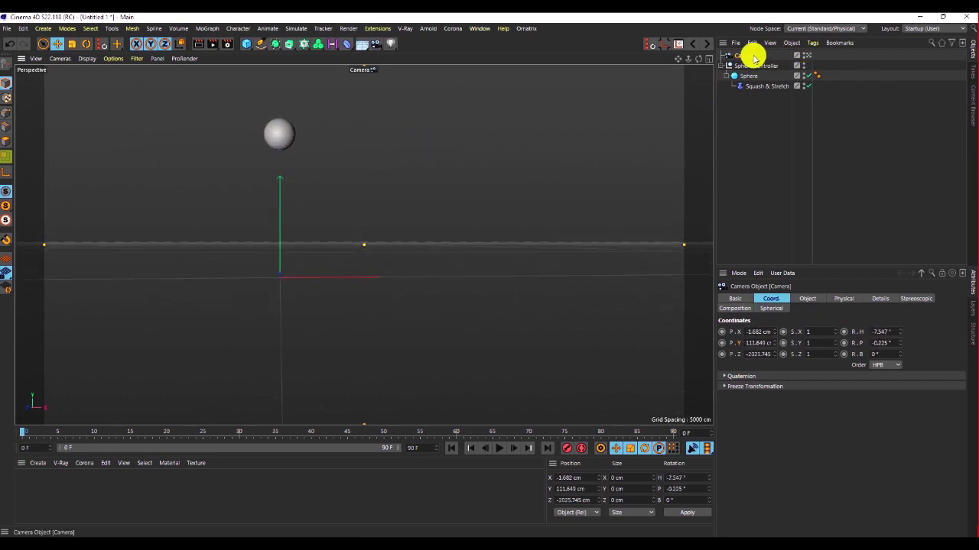
# Set the camera's heading and pitch to 0° and its X position to 0 cm.
pyautogui.moveTo(891, 333); pyautogui.dragTo(874, 332)
pyautogui.write('0')
pyautogui.press('Return')
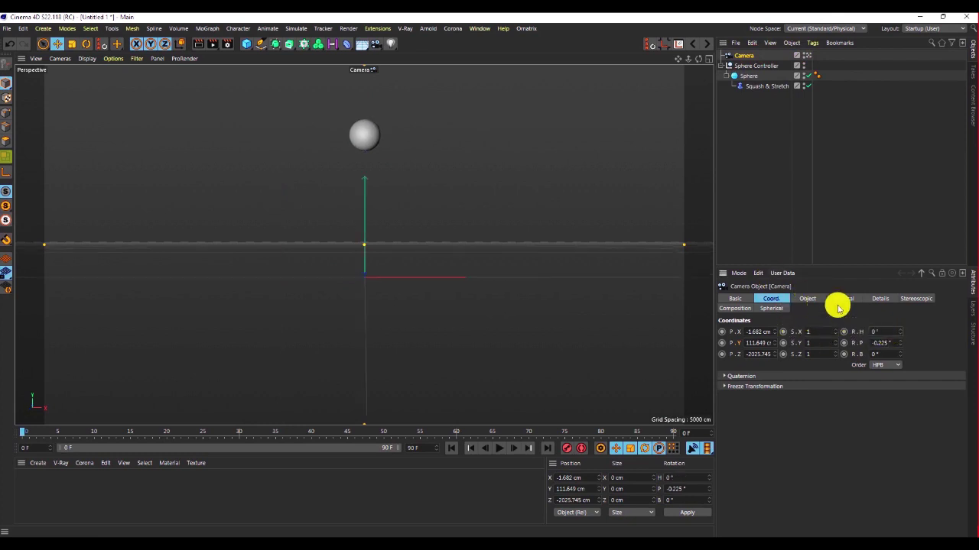
pyautogui.moveTo(867, 344); pyautogui.dragTo(823, 344)
pyautogui.write('0')
pyautogui.press('Return')
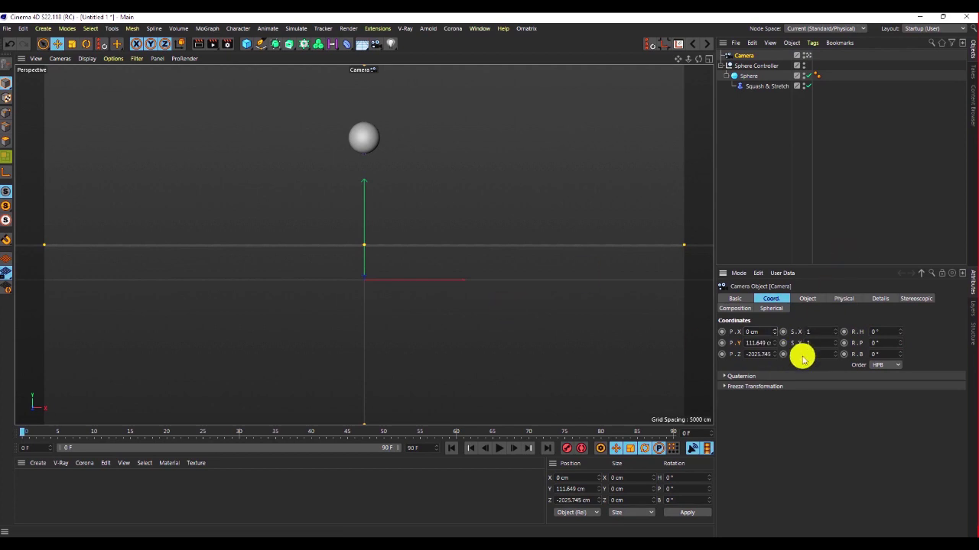
# Shift the camera to X 356 cm, Y about 120.6 cm and Z about -1998.7 cm, and deselect it.
pyautogui.click(775, 351)
pyautogui.moveTo(775, 330); pyautogui.dragTo(803, 150)
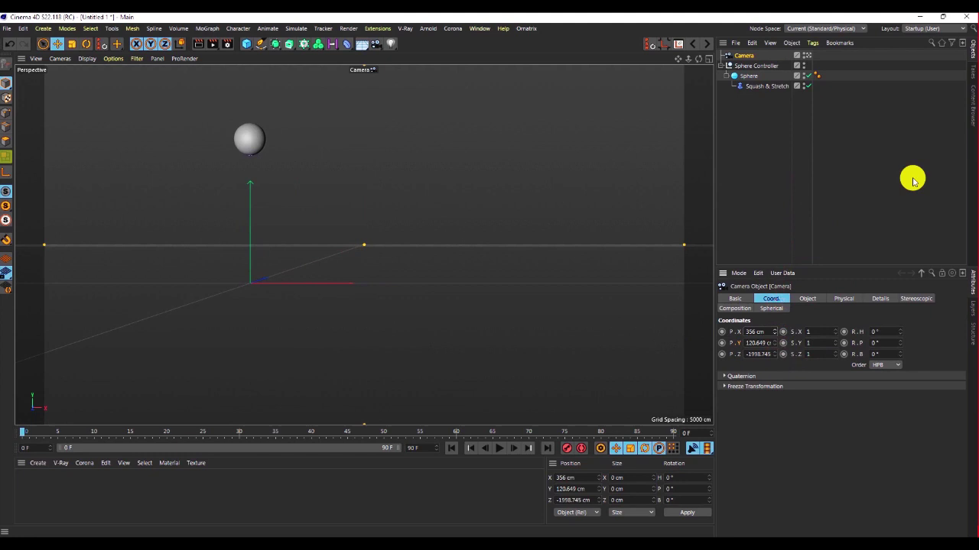
pyautogui.click(726, 144)
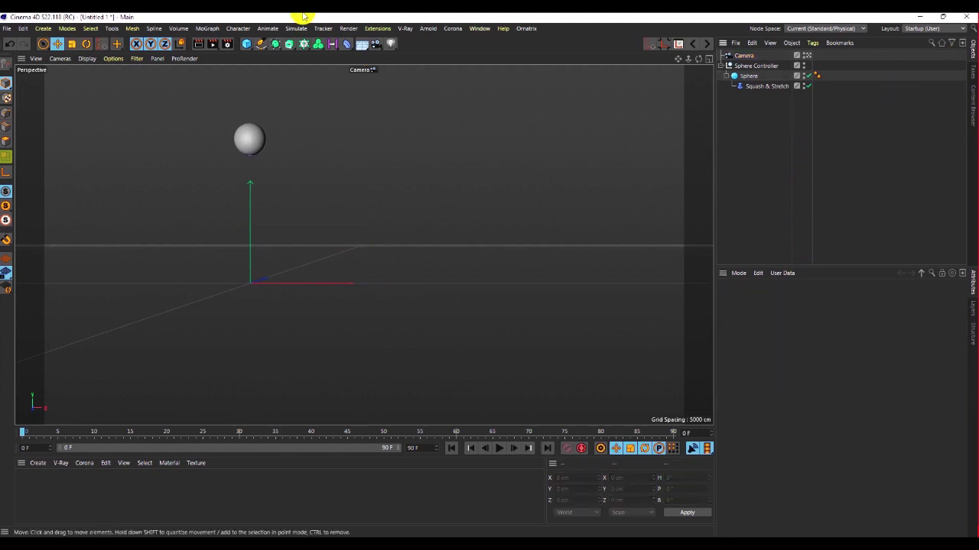
# Open the render settings and look through the renderer choices and the Save, Multi-Pass and Anti-Aliasing options.
pyautogui.click(231, 43)
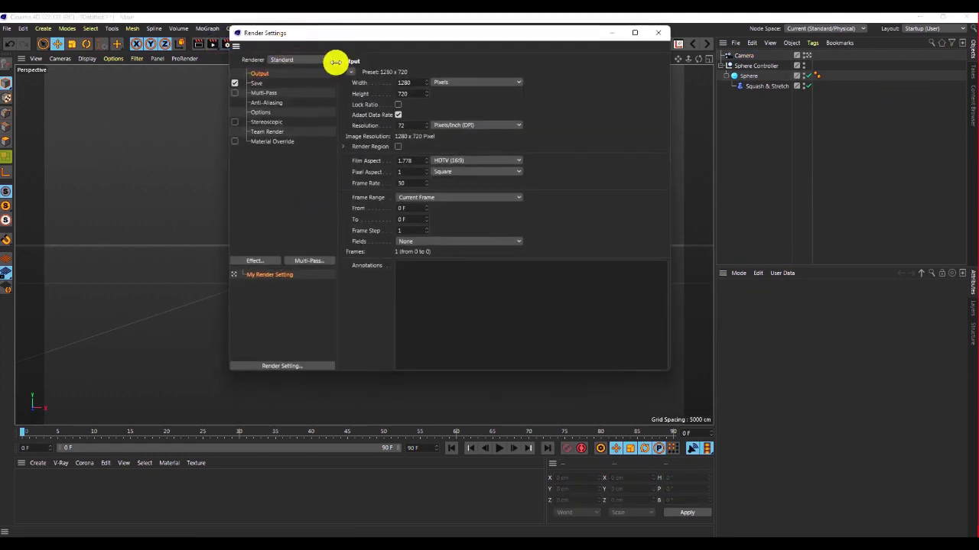
pyautogui.moveTo(485, 39); pyautogui.dragTo(474, 37)
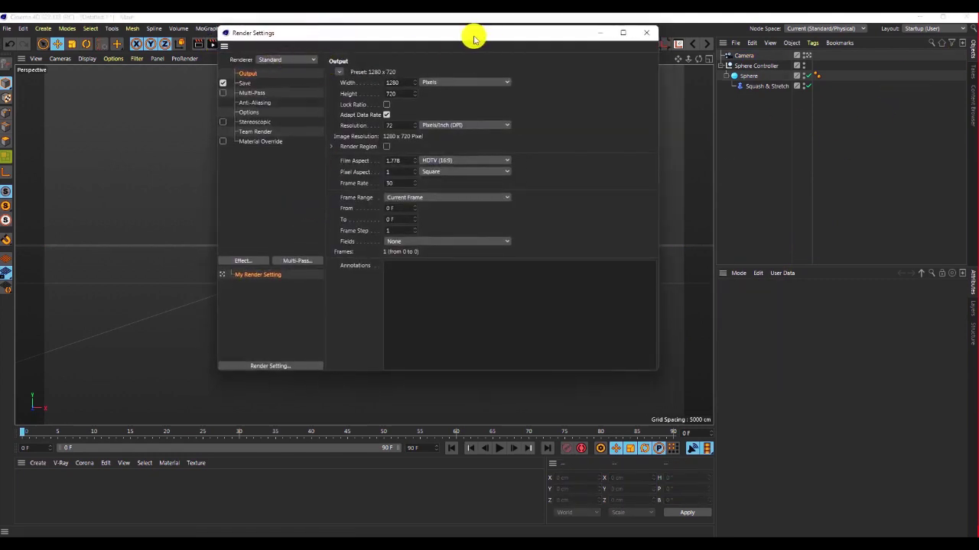
pyautogui.click(292, 61)
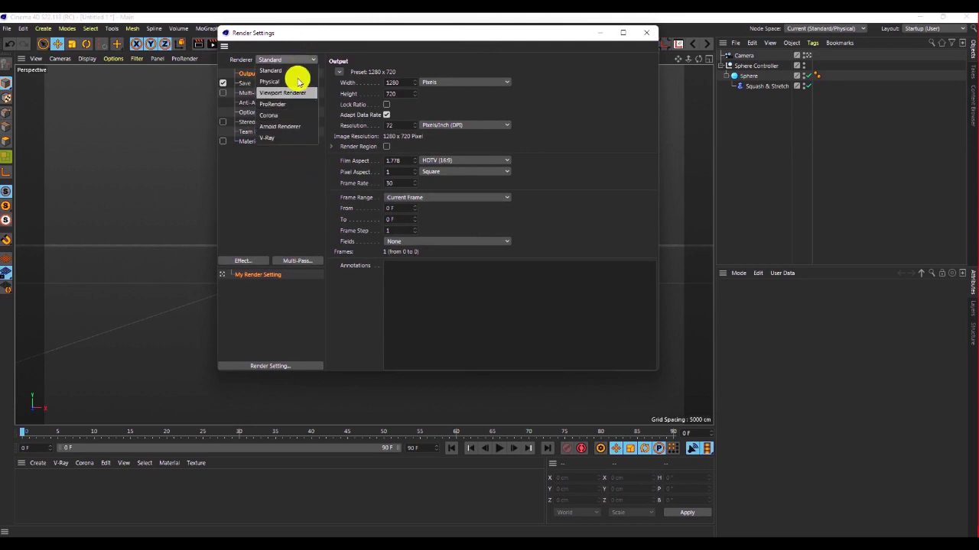
pyautogui.click(256, 181)
pyautogui.click(253, 84)
pyautogui.click(252, 92)
pyautogui.click(255, 102)
pyautogui.click(245, 84)
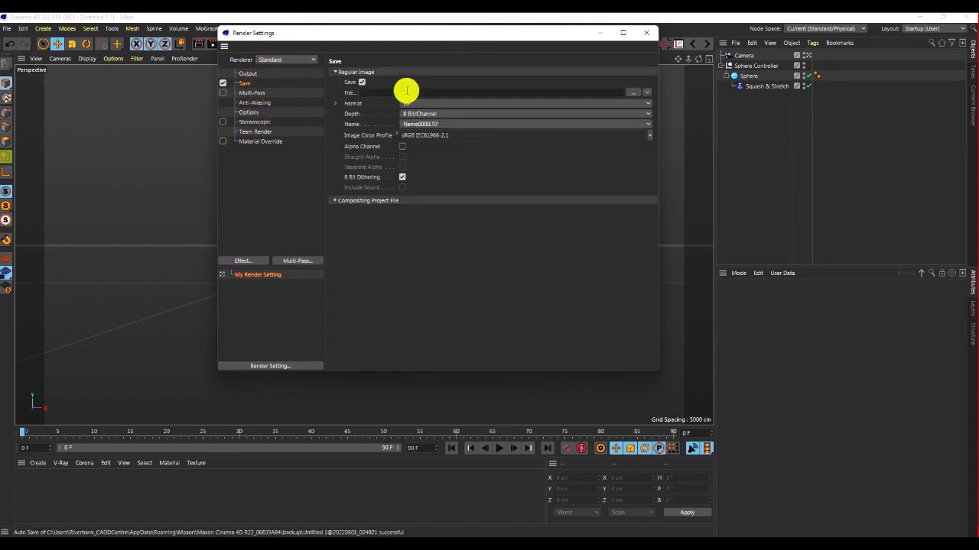
# Lock the output aspect ratio and set the render width to 640 pixels.
pyautogui.click(249, 73)
pyautogui.doubleClick(405, 81)
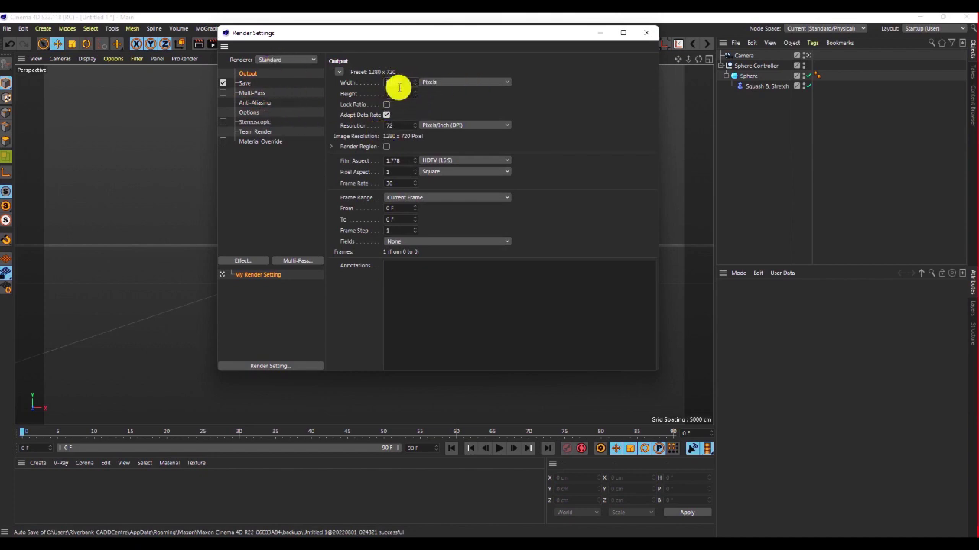
pyautogui.click(386, 105)
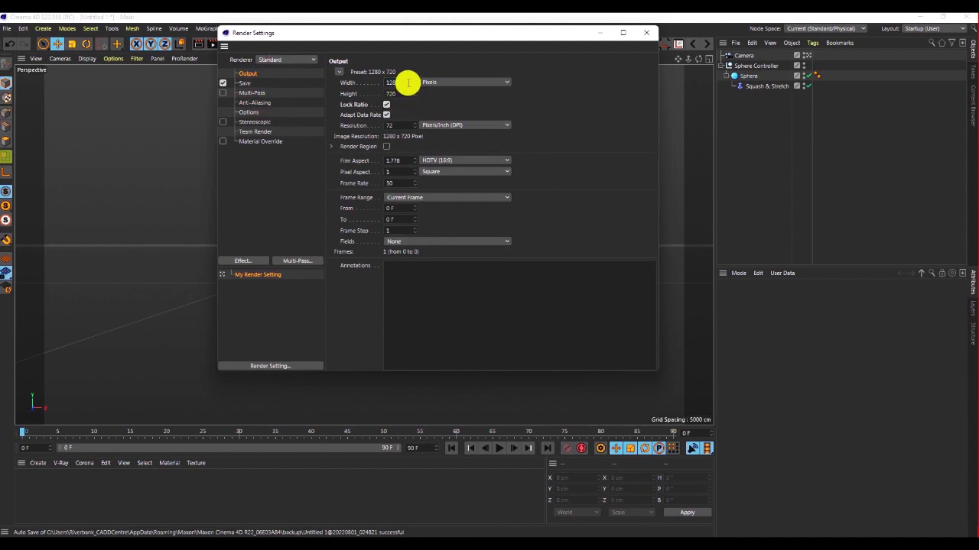
pyautogui.write('640')
pyautogui.press('Return')
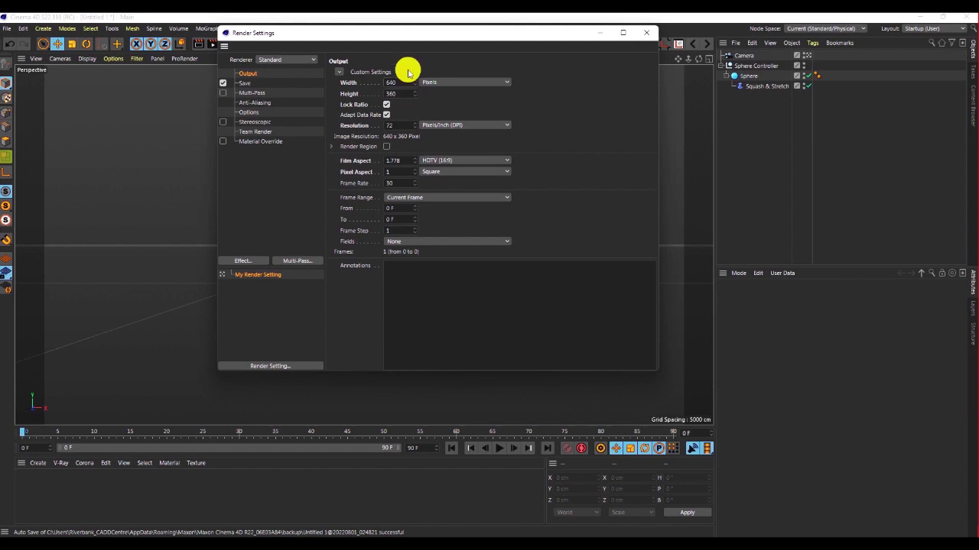
# Set the render output's frame range to all frames and close the render settings.
pyautogui.click(261, 141)
pyautogui.click(252, 93)
pyautogui.click(248, 76)
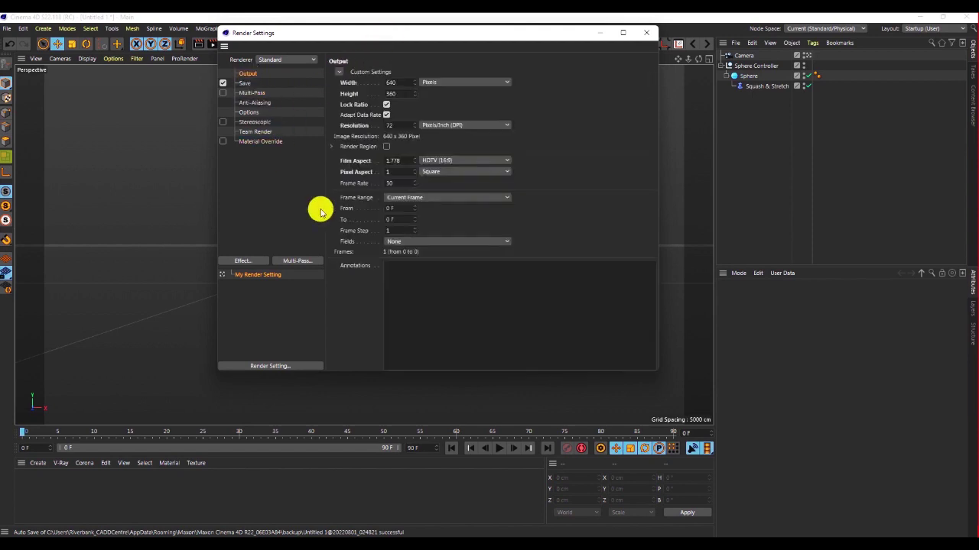
pyautogui.click(402, 198)
pyautogui.click(404, 229)
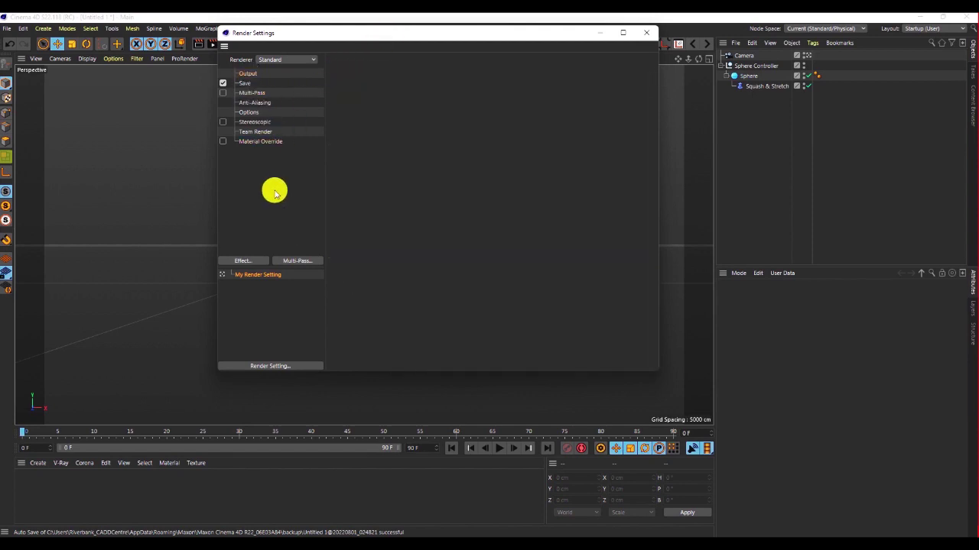
pyautogui.click(646, 32)
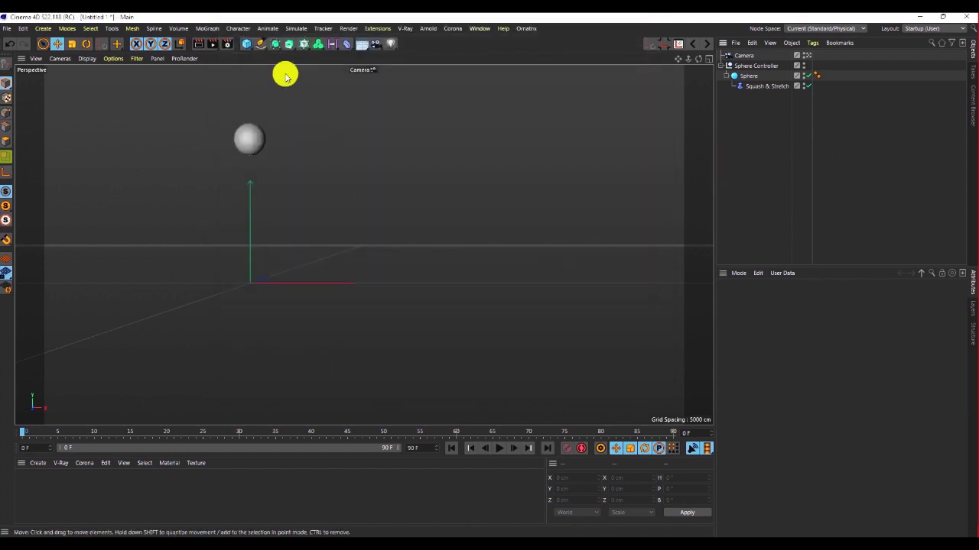
# Render the animation to the Picture Viewer without saving and enlarge the preview to watch the frames.
pyautogui.click(214, 44)
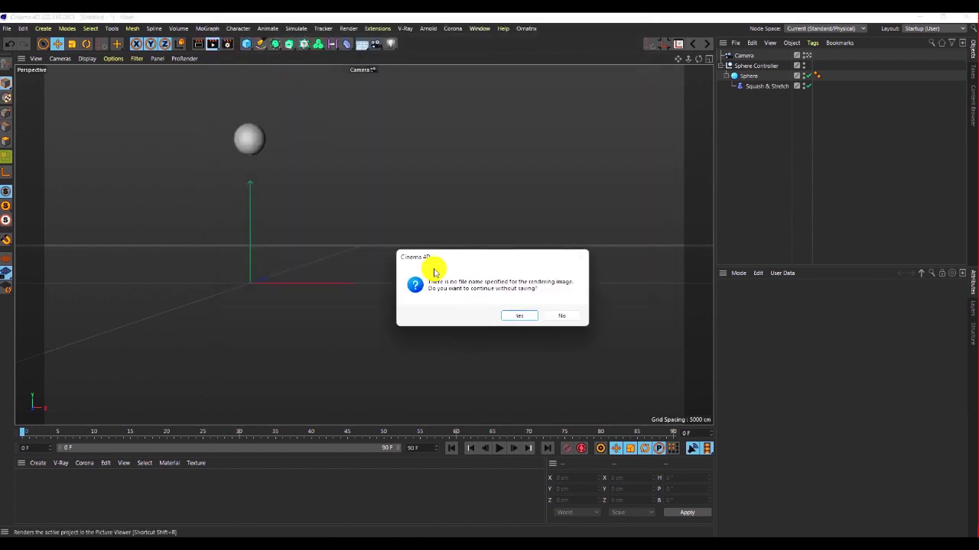
pyautogui.click(522, 318)
pyautogui.moveTo(576, 108); pyautogui.dragTo(540, 89)
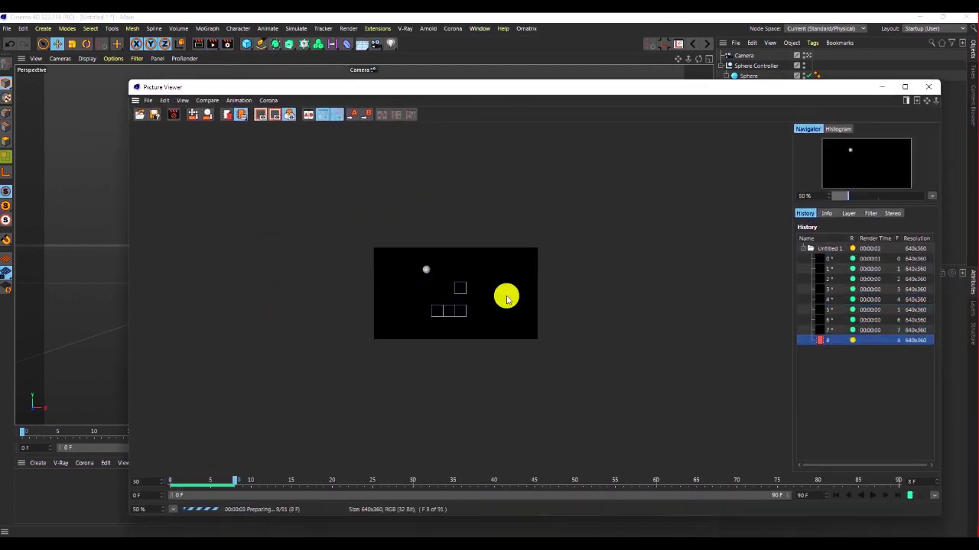
pyautogui.moveTo(449, 91); pyautogui.dragTo(353, 62)
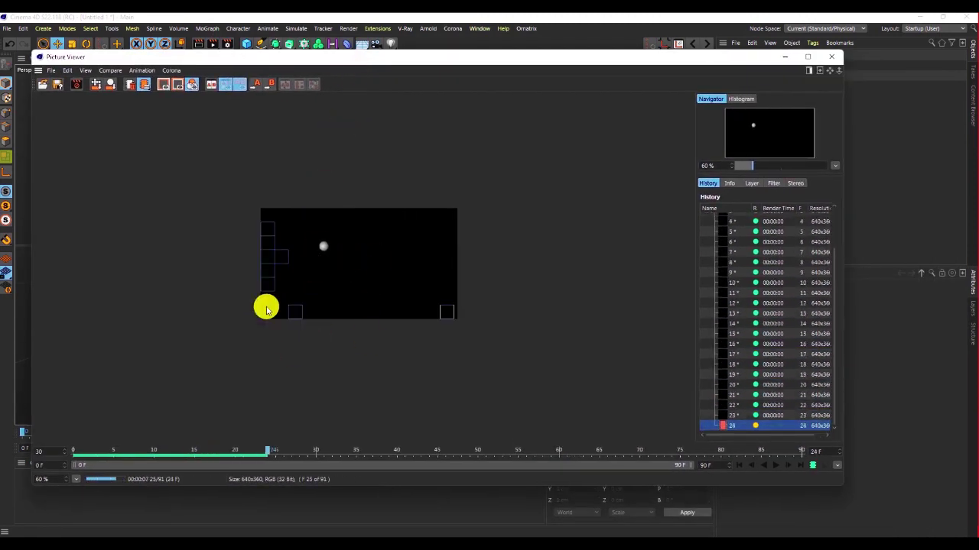
pyautogui.scroll(3, 339, 265)
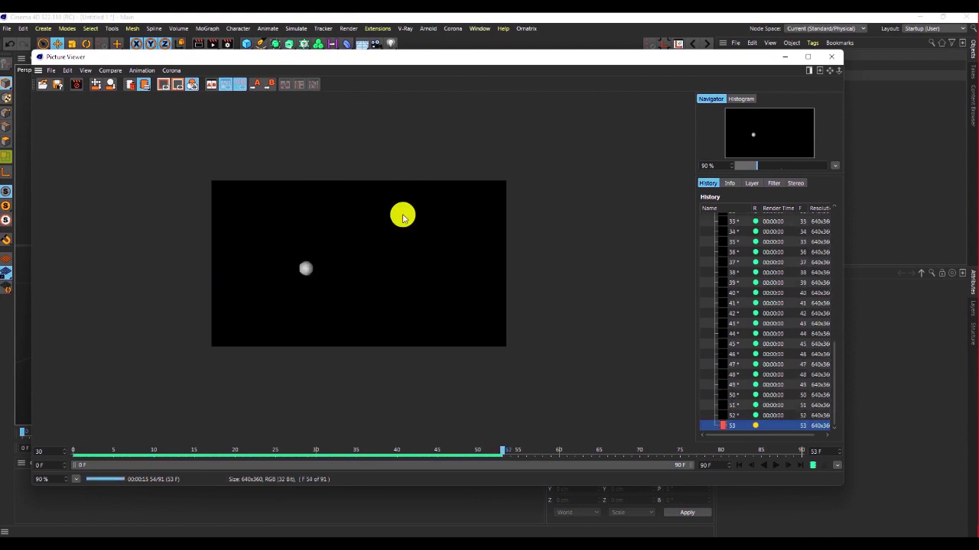
# Move the Picture Viewer out of the way and set the camera's focal length to 45 mm.
pyautogui.moveTo(675, 56); pyautogui.dragTo(646, 540)
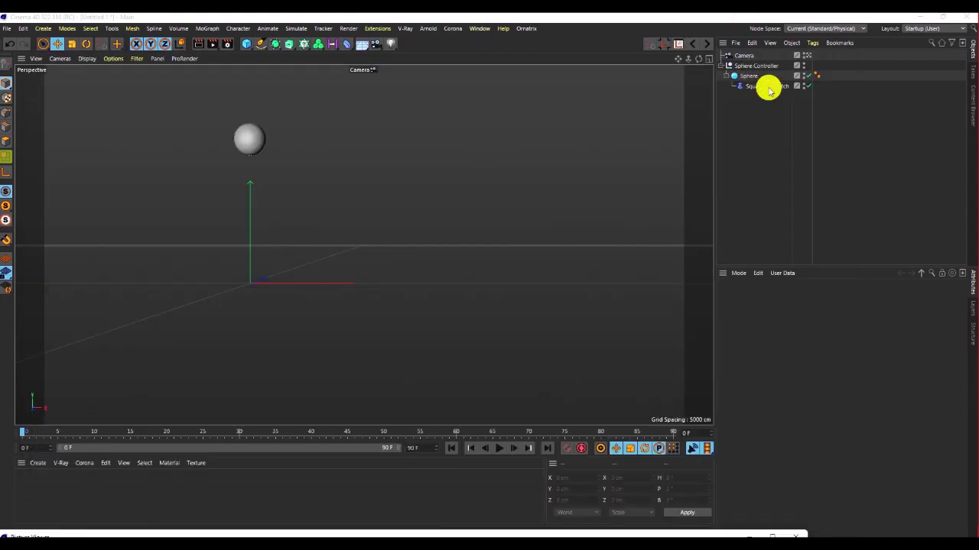
pyautogui.click(746, 55)
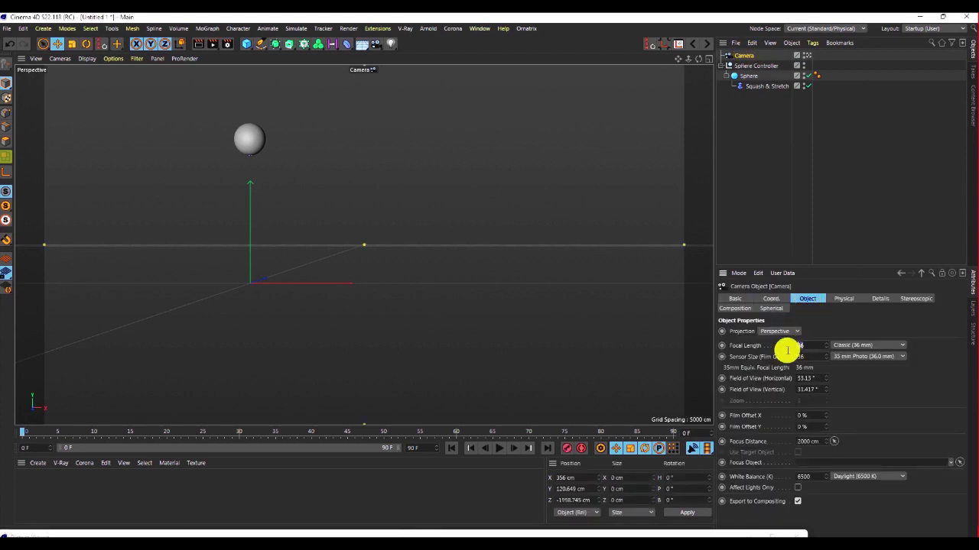
pyautogui.write('45')
pyautogui.press('Return')
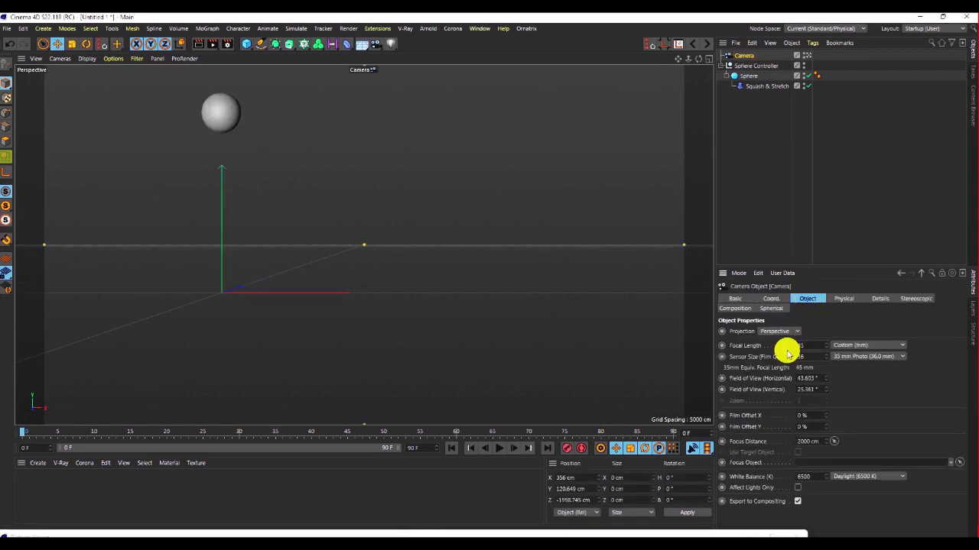
# Set the camera's focal length to 50 mm and show its coordinate settings.
pyautogui.doubleClick(801, 346)
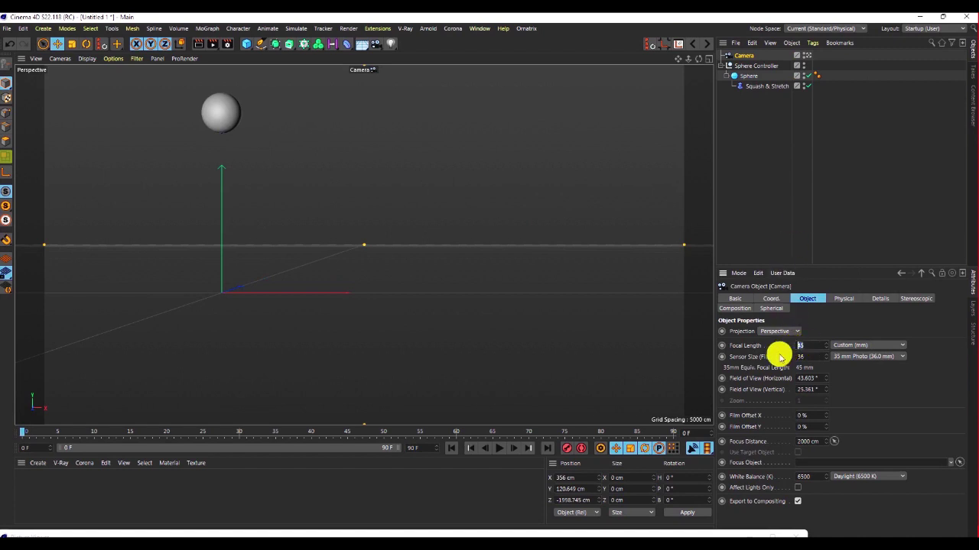
pyautogui.write('50')
pyautogui.press('Return')
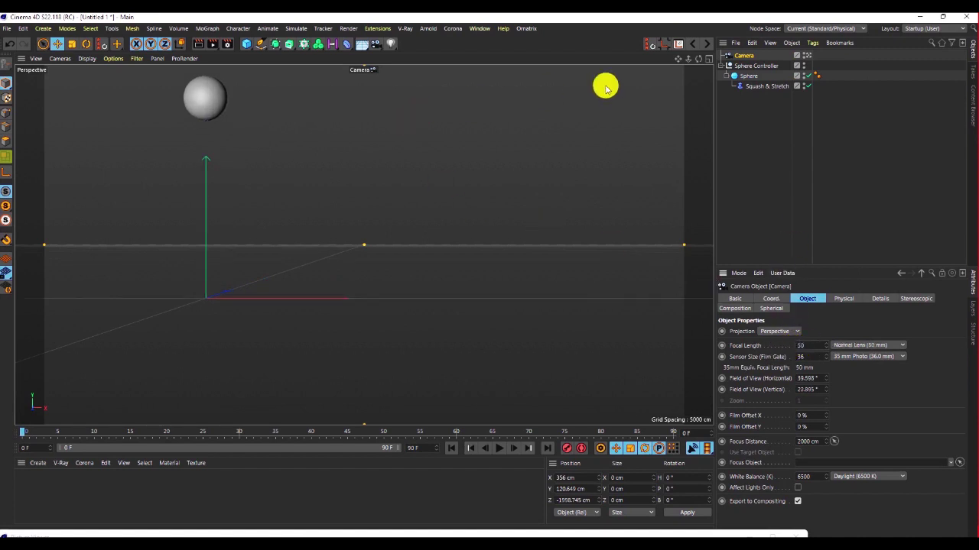
pyautogui.click(769, 299)
# Play the previously rendered frames in the Picture Viewer, rewind to the first frame, and dismiss the viewer.
pyautogui.moveTo(469, 531); pyautogui.dragTo(512, 61)
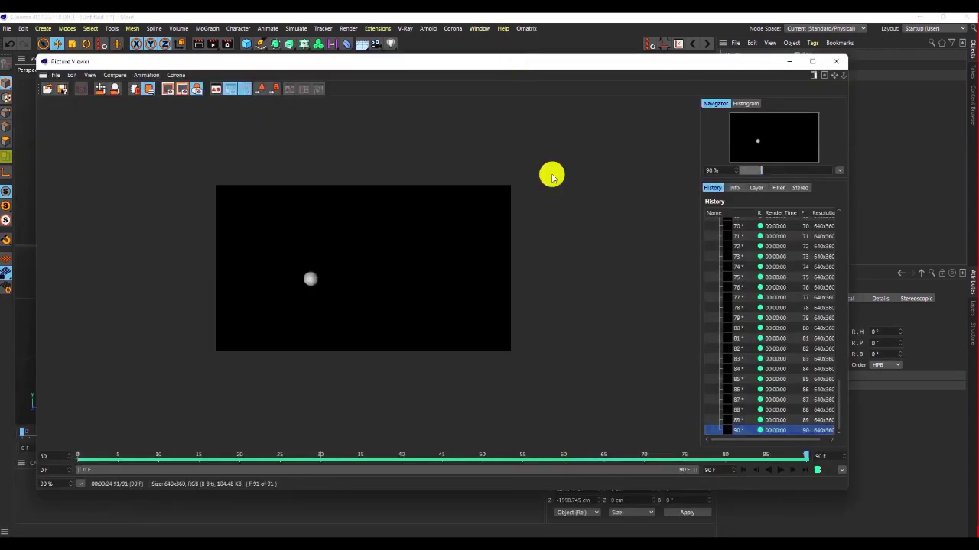
pyautogui.click(781, 474)
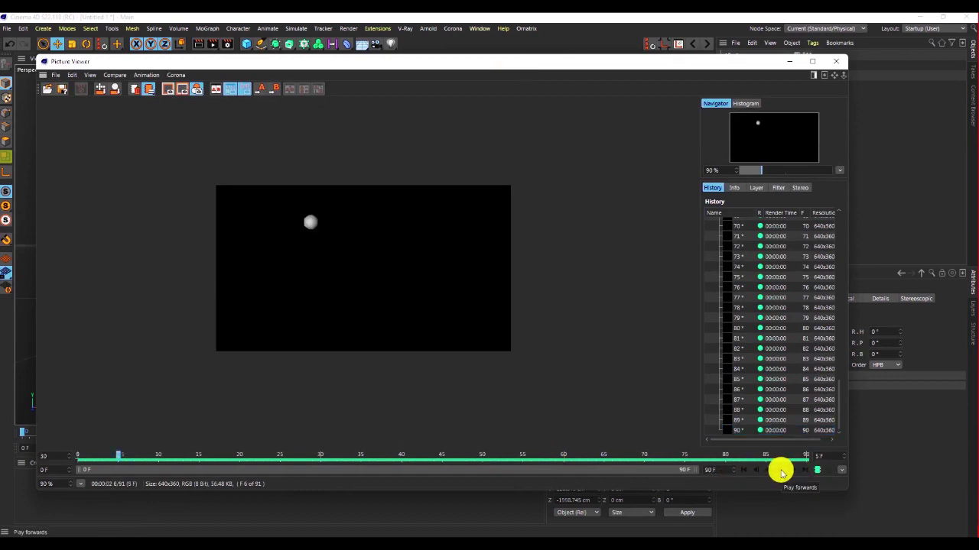
pyautogui.click(781, 473)
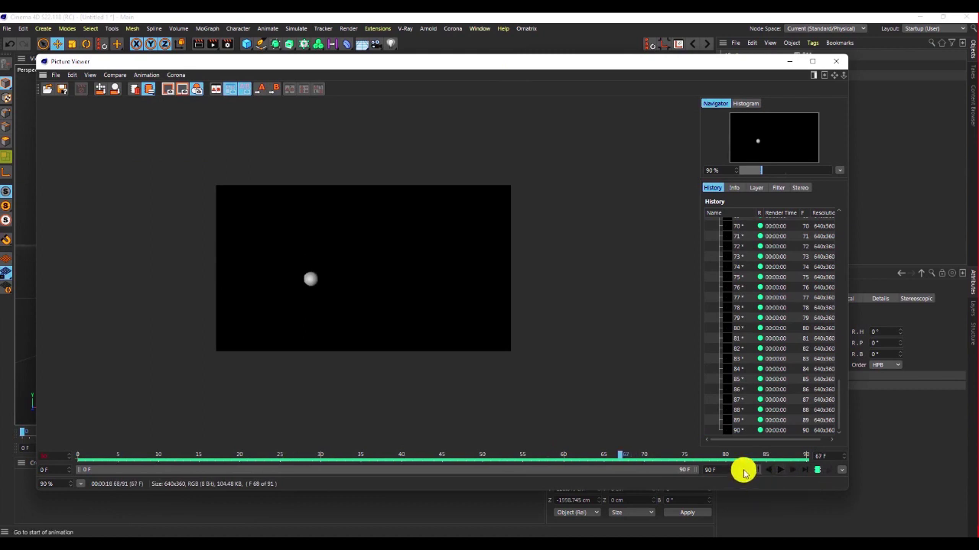
pyautogui.click(743, 470)
pyautogui.moveTo(757, 69); pyautogui.dragTo(797, 104)
pyautogui.click(850, 88)
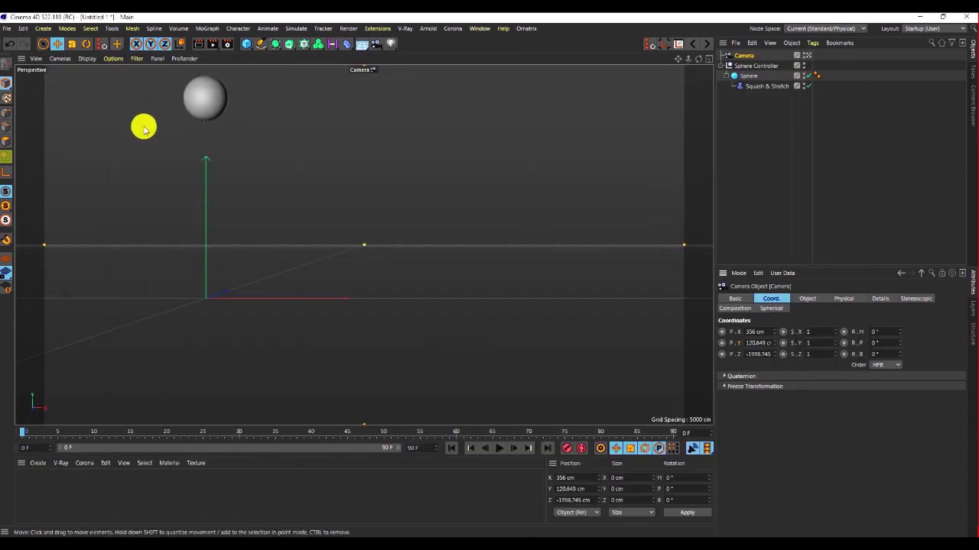
# Render the animation to the Picture Viewer without saving, look through the rendered frames, and minimize the viewer.
pyautogui.click(347, 28)
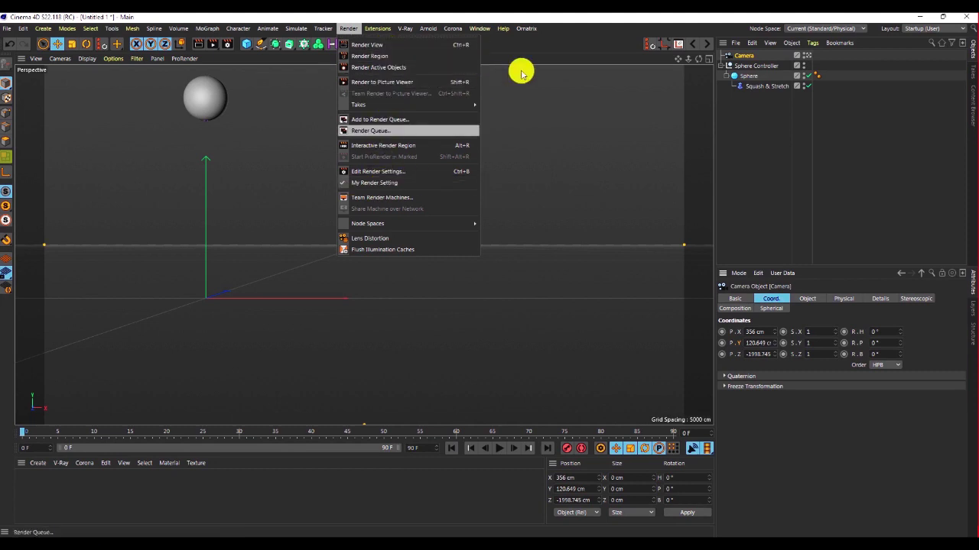
pyautogui.click(573, 39)
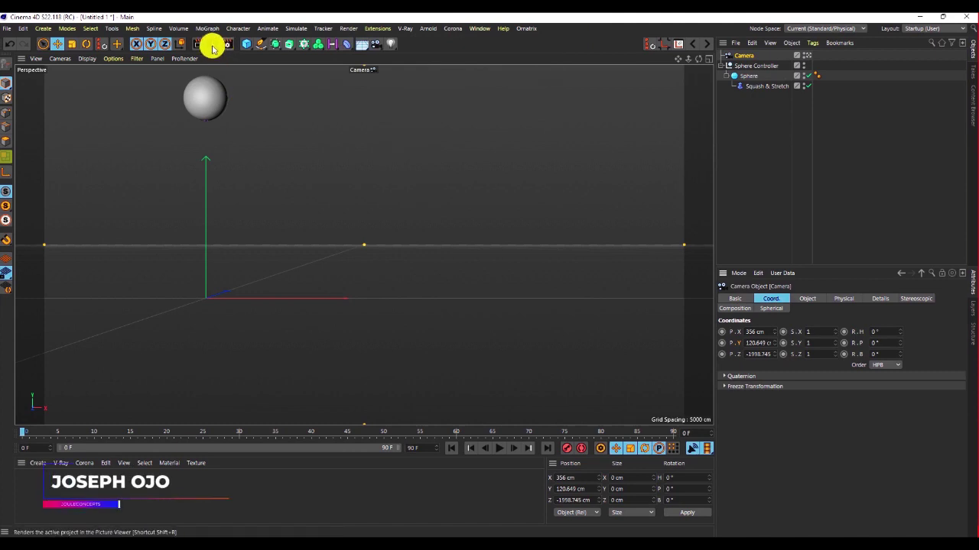
pyautogui.click(211, 44)
pyautogui.click(520, 317)
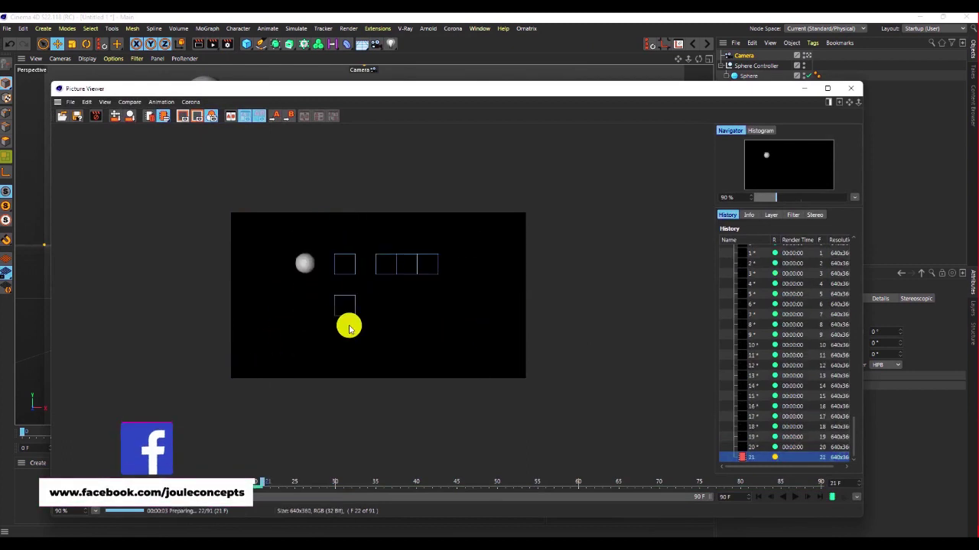
pyautogui.scroll(20, 757, 335)
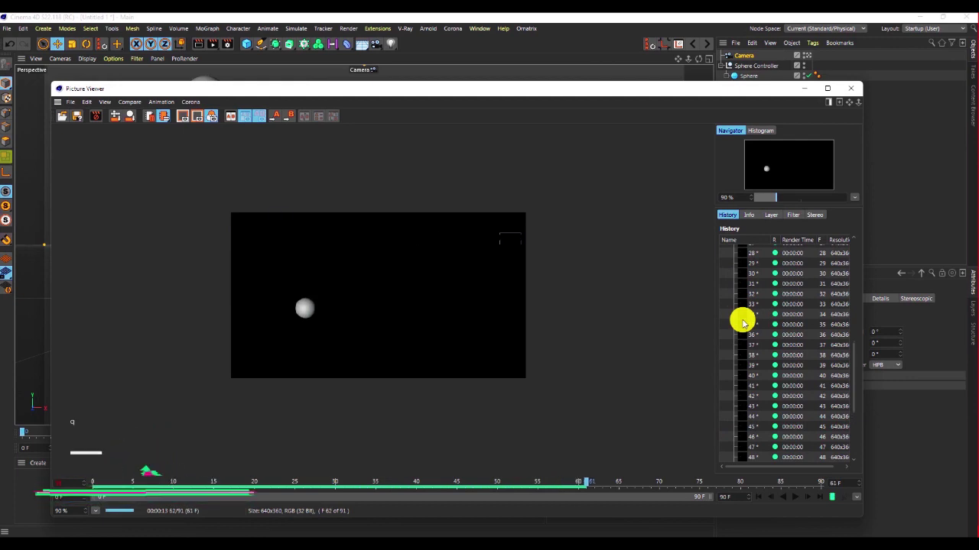
pyautogui.click(804, 88)
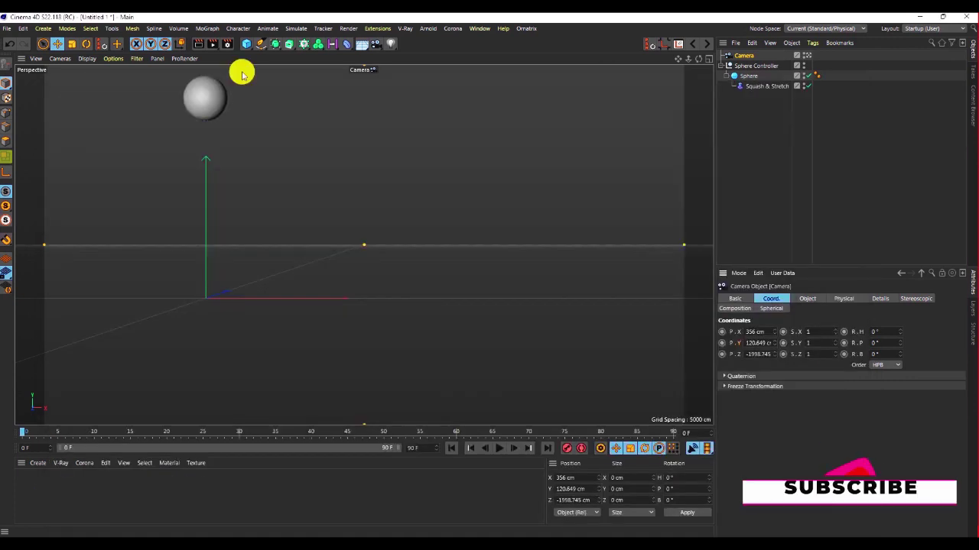
# Add a Plane as the floor and stretch it to about 2287 cm wide and over 2500 cm deep.
pyautogui.click(246, 43)
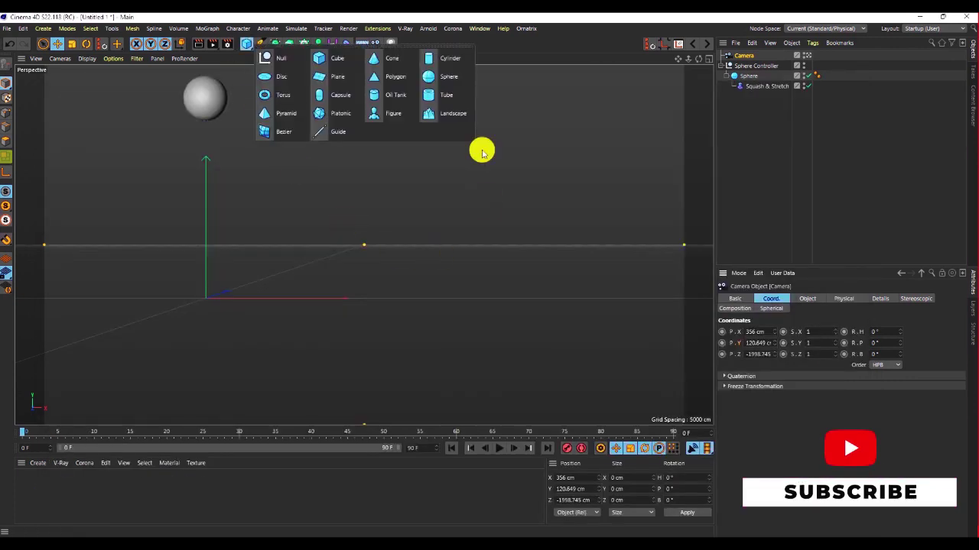
pyautogui.click(331, 78)
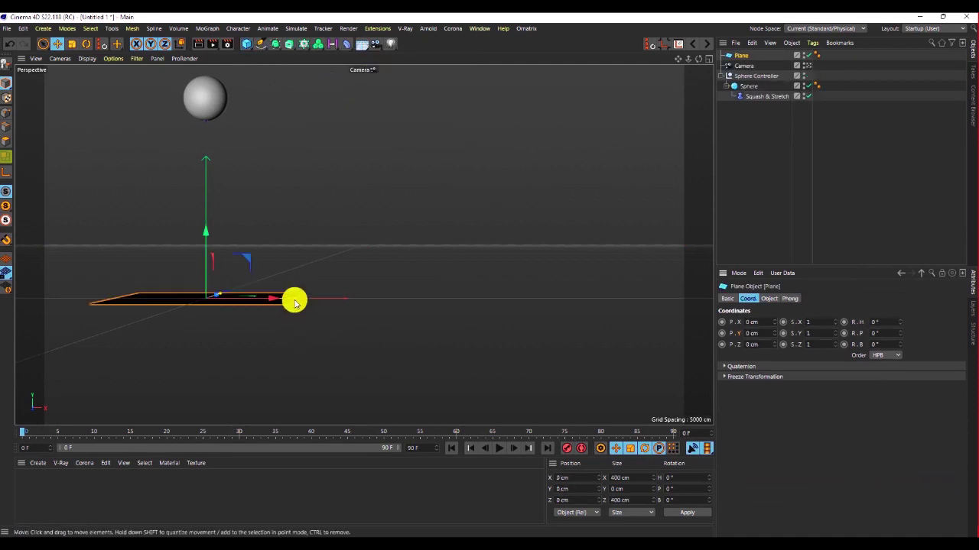
pyautogui.moveTo(640, 327); pyautogui.dragTo(710, 335)
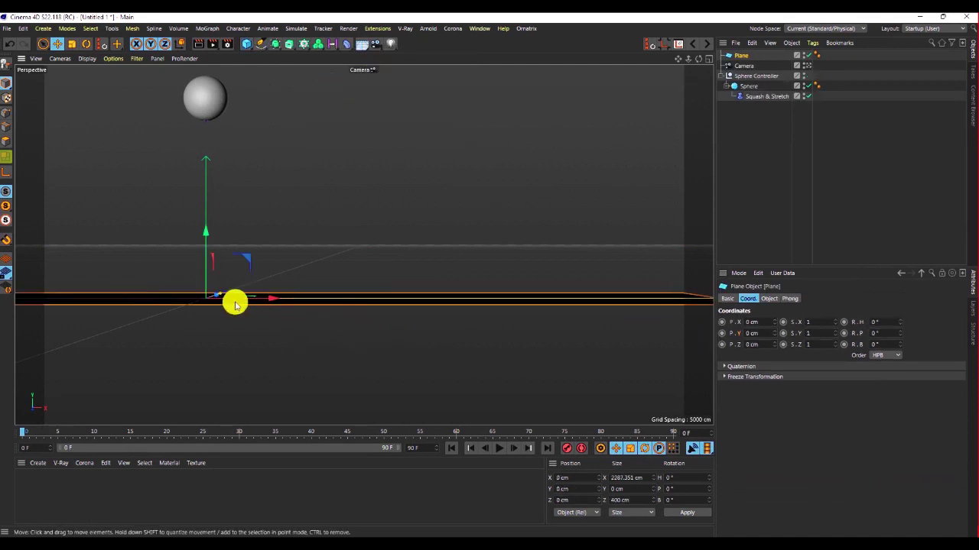
pyautogui.moveTo(219, 291); pyautogui.dragTo(278, 302)
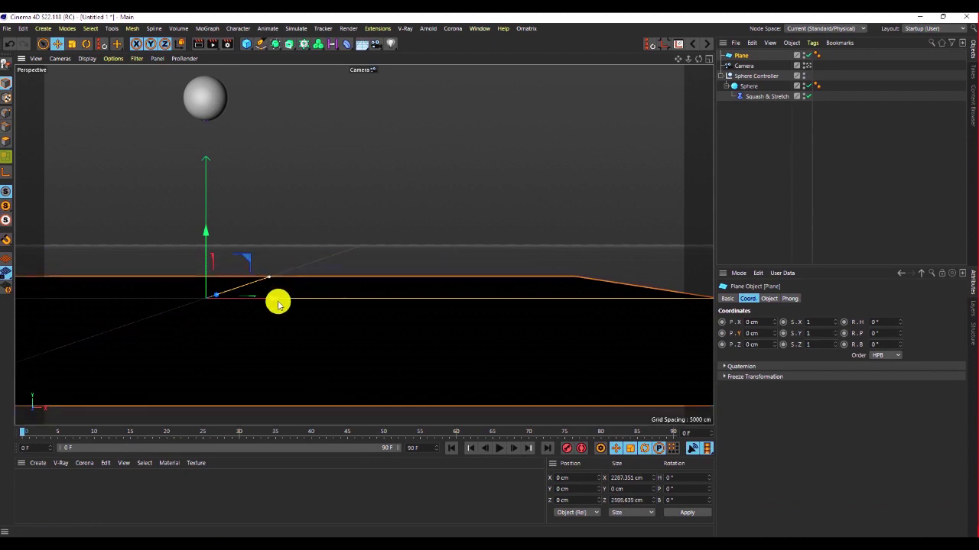
# Create a new default material, apply it to the floor plane, and collapse the Sphere Controller hierarchy.
pyautogui.doubleClick(35, 500)
pyautogui.moveTo(20, 483); pyautogui.dragTo(498, 352)
pyautogui.click(820, 238)
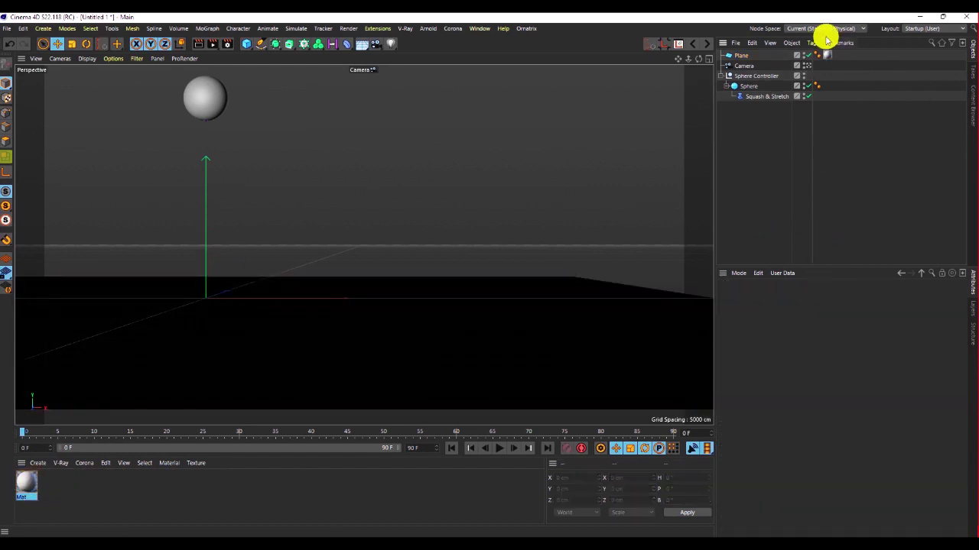
pyautogui.click(727, 86)
pyautogui.click(726, 77)
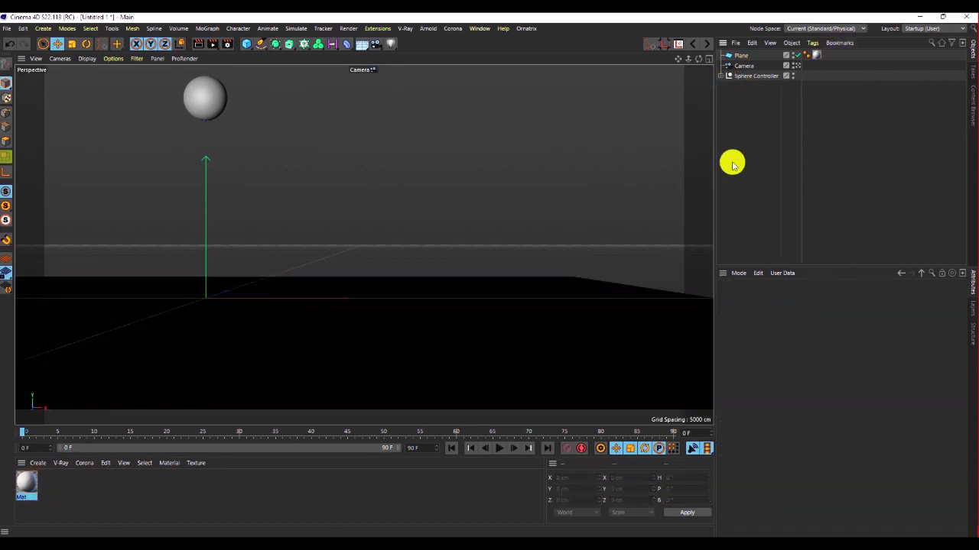
# Play the bounce animation in the viewport above the floor plane and return to frame 0.
pyautogui.click(497, 449)
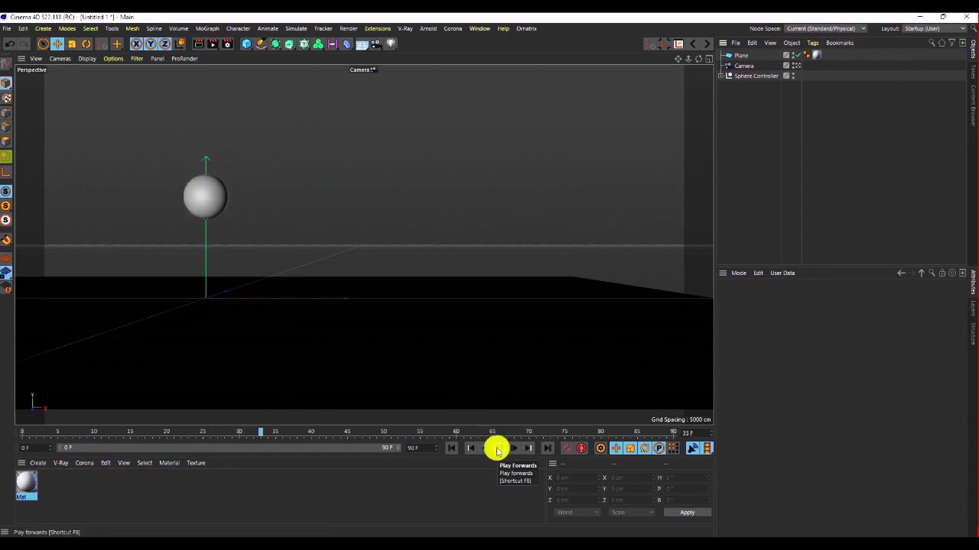
pyautogui.click(498, 449)
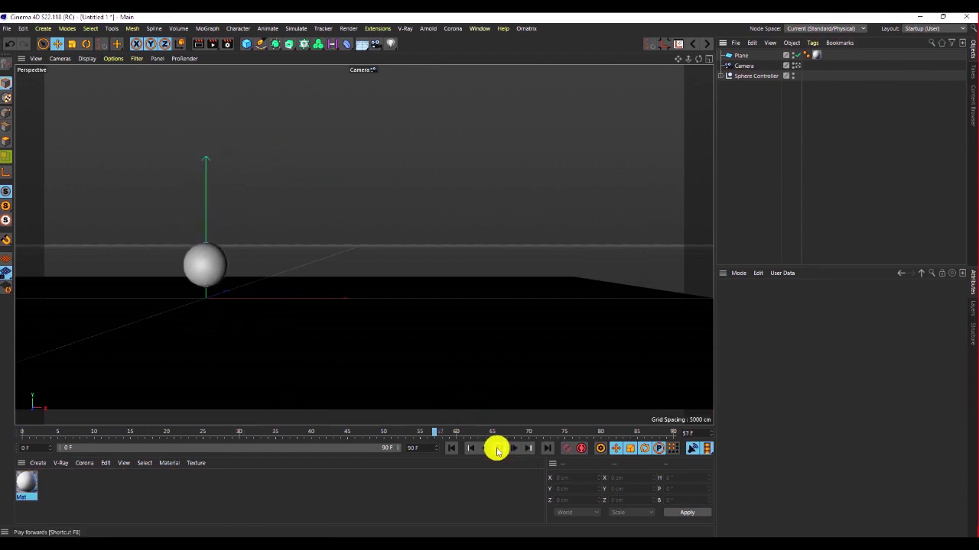
pyautogui.click(451, 449)
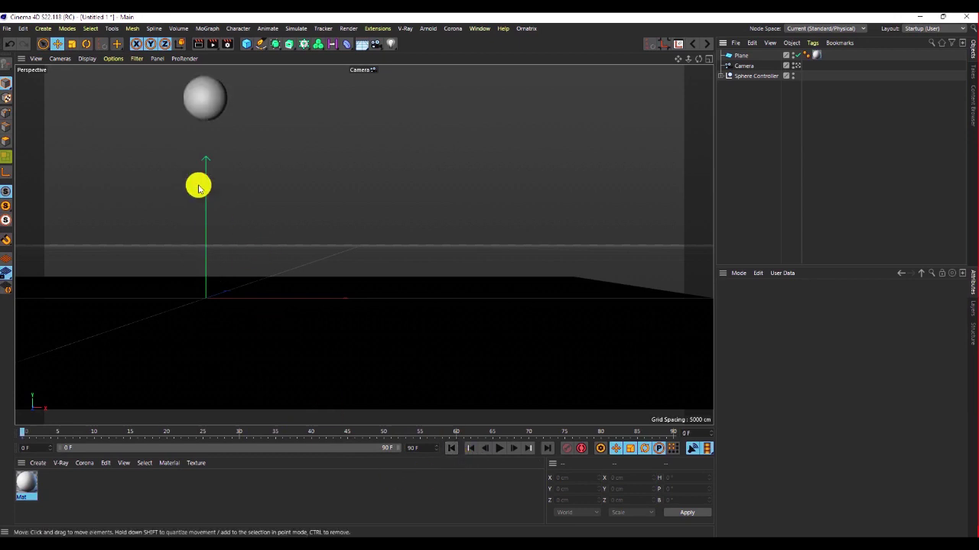
# Select the Sphere inside the Sphere Controller and expand its hierarchy down to the Squash & Stretch deformer.
pyautogui.click(735, 77)
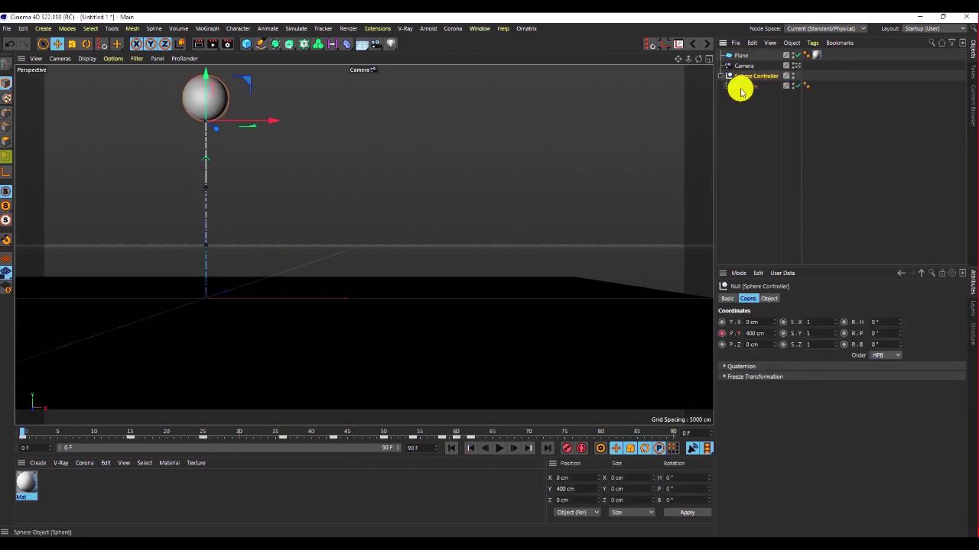
pyautogui.click(746, 87)
pyautogui.click(726, 86)
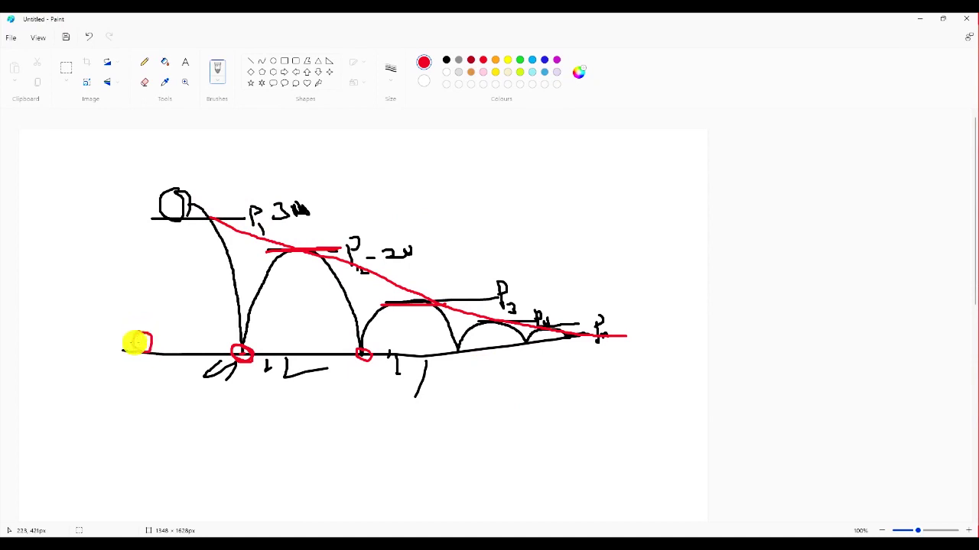
# Switch to Paint, sketch in red a crossed-out round ball and a squashed ball on the ground line, and return to Cinema 4D.
pyautogui.moveTo(146, 337); pyautogui.dragTo(124, 340)
pyautogui.moveTo(123, 327); pyautogui.dragTo(111, 338)
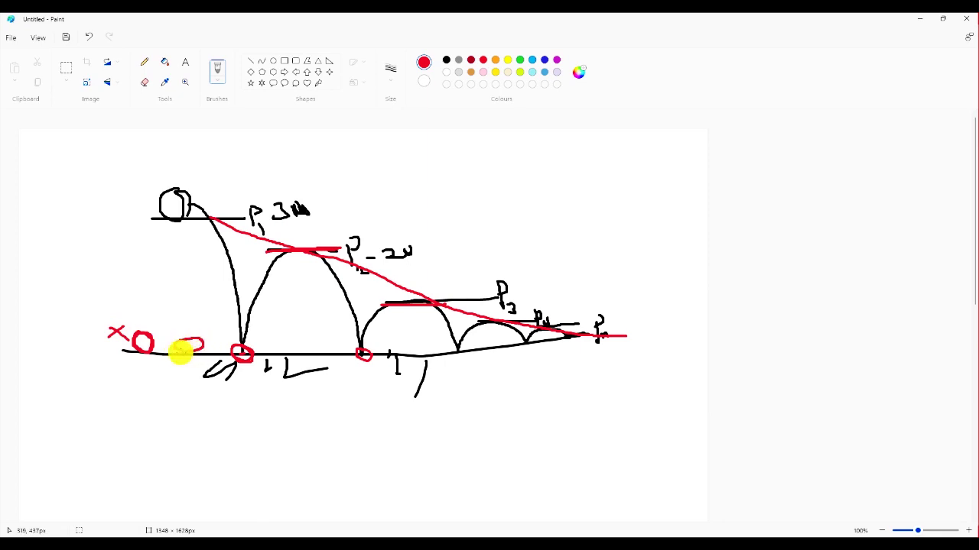
pyautogui.moveTo(191, 348); pyautogui.dragTo(202, 342)
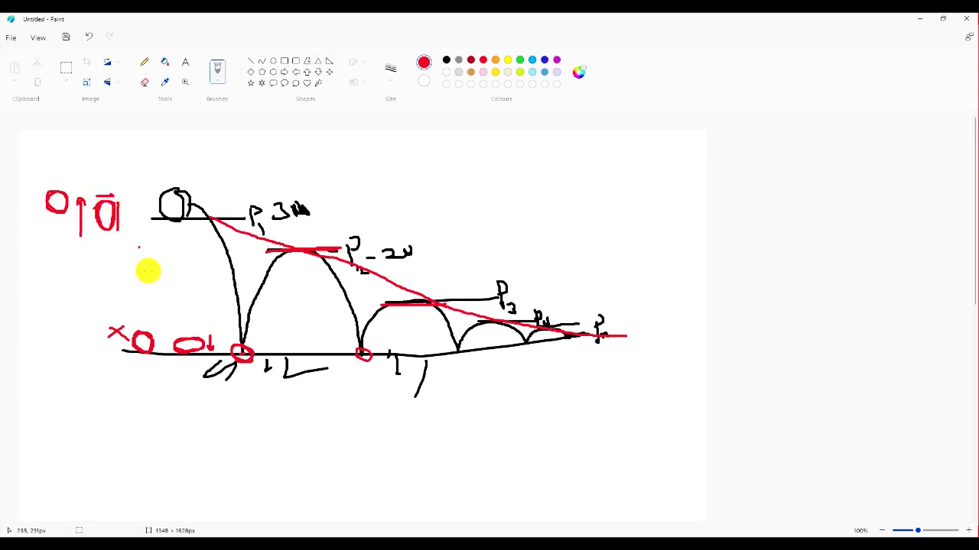
pyautogui.moveTo(175, 334); pyautogui.dragTo(200, 334)
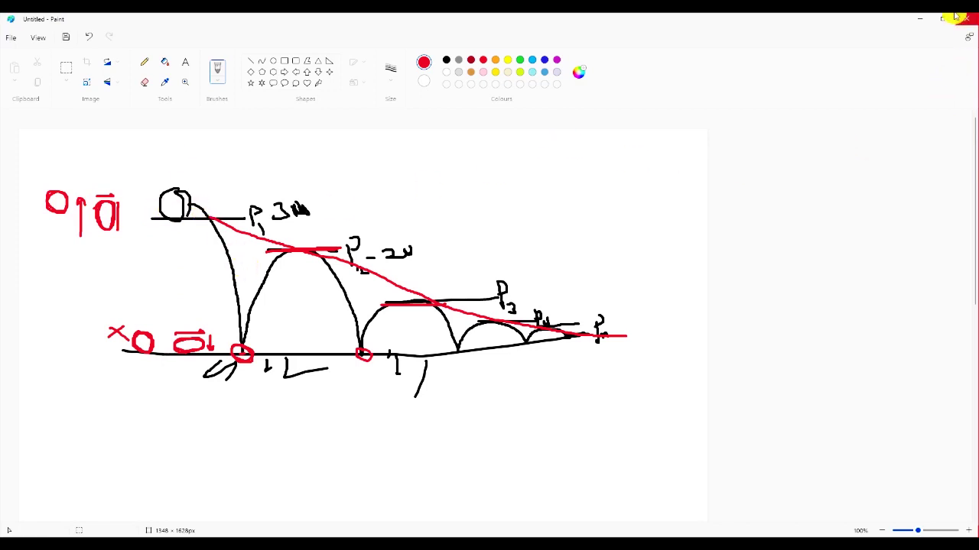
pyautogui.click(923, 25)
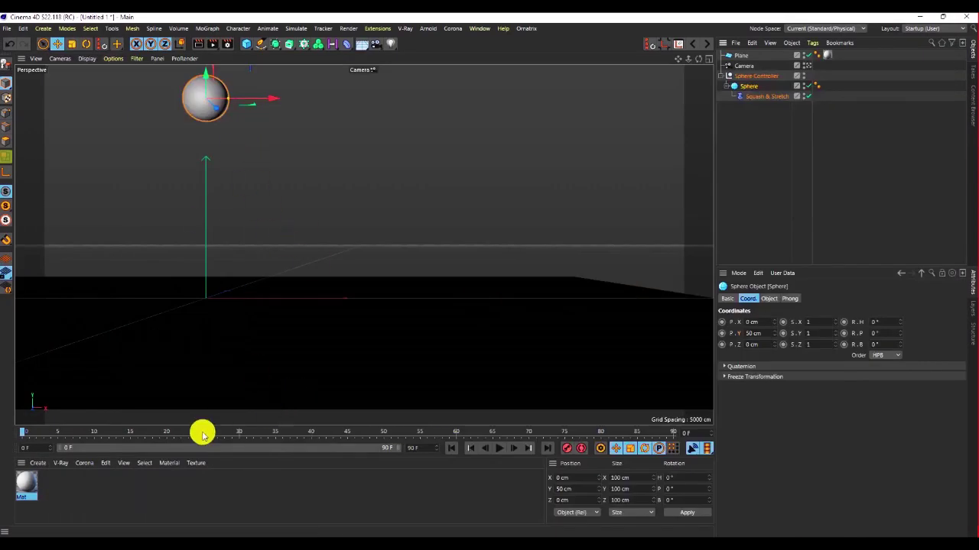
# Select the Sphere Controller and scrub the timeline to the ball's first ground contact at frame 15.
pyautogui.moveTo(69, 431); pyautogui.dragTo(7, 434)
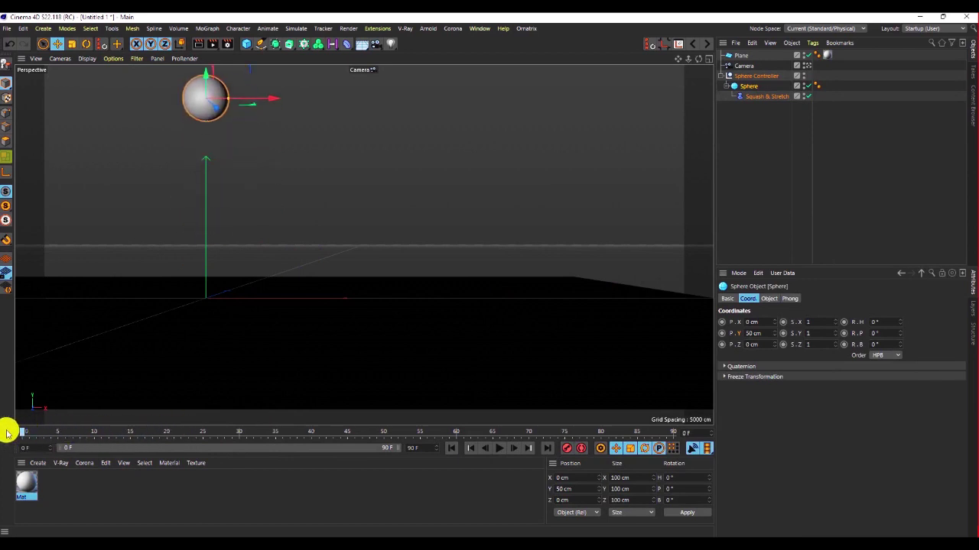
pyautogui.moveTo(24, 433); pyautogui.dragTo(138, 433)
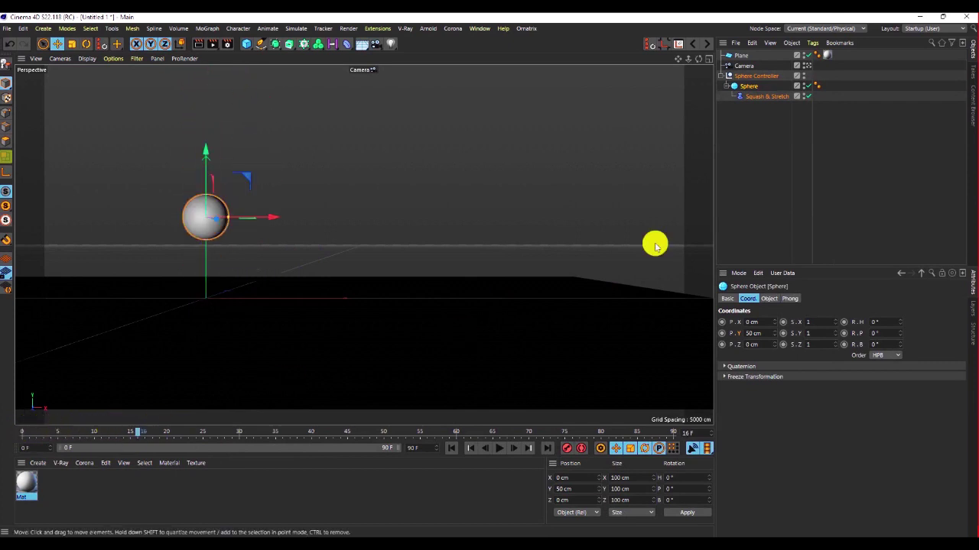
pyautogui.click(745, 77)
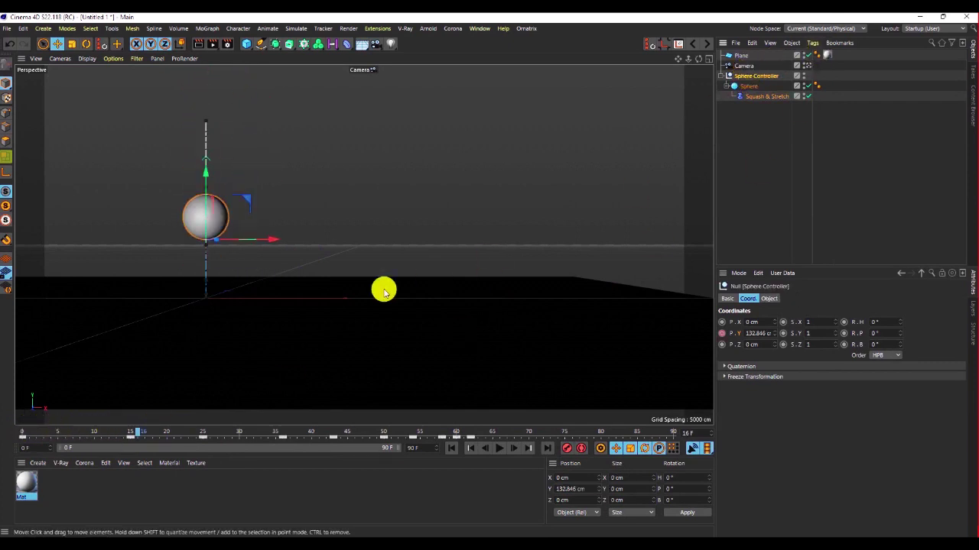
pyautogui.click(132, 433)
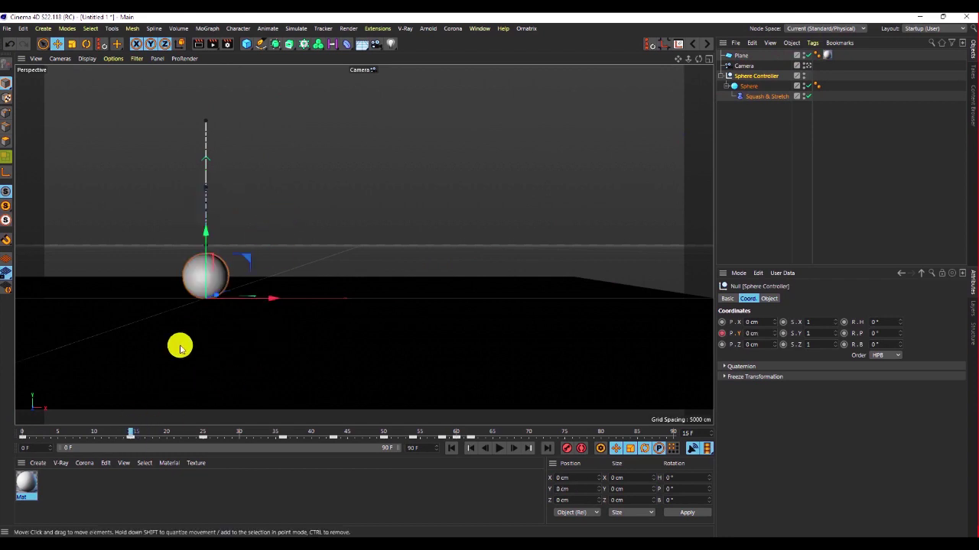
pyautogui.click(121, 433)
pyautogui.click(128, 432)
pyautogui.click(124, 432)
pyautogui.click(131, 433)
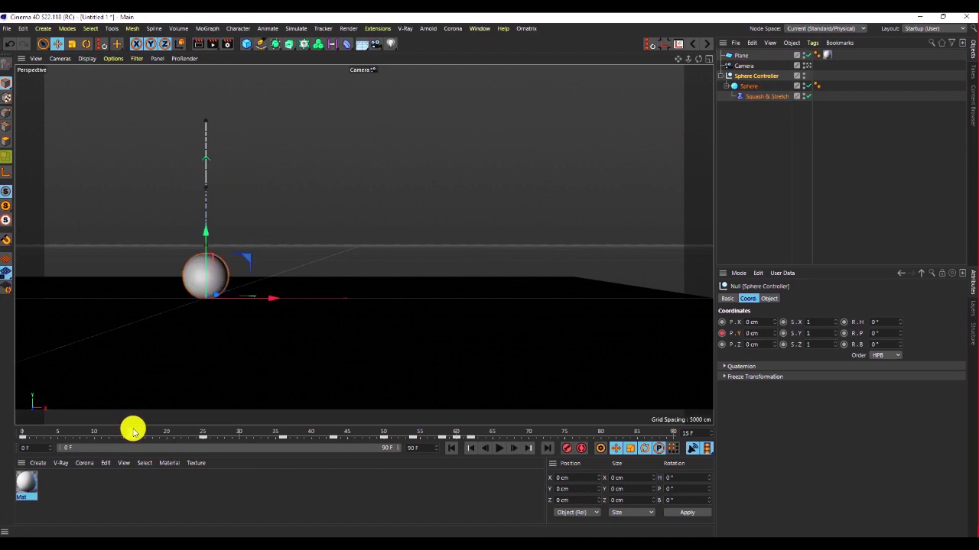
pyautogui.moveTo(132, 432)
pyautogui.mouseDown()
pyautogui.moveTo(143, 432)
pyautogui.moveTo(129, 433)
pyautogui.mouseUp()
pyautogui.click(124, 433)
# Set the Squash & Stretch deformer's Factor to 90% at frame 15 to flatten the ball on impact.
pyautogui.click(764, 97)
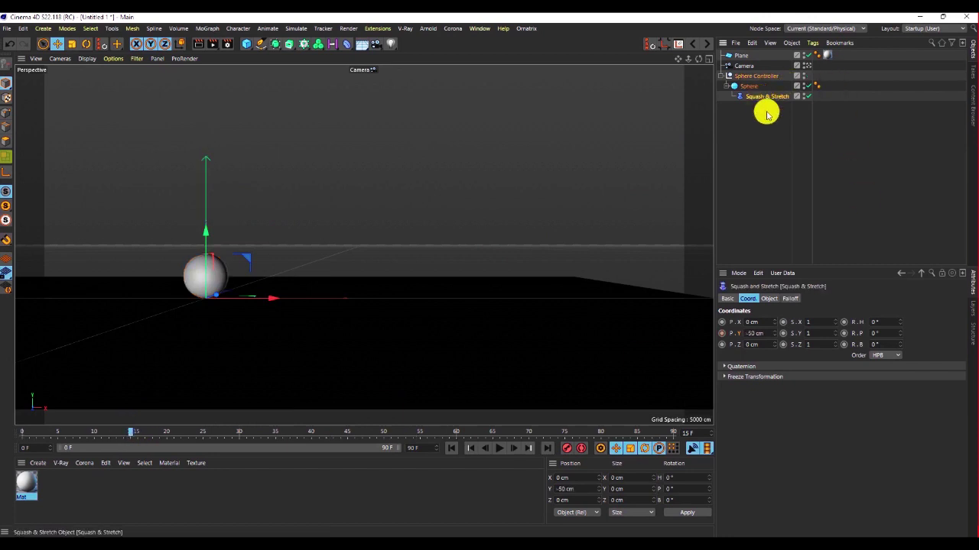
pyautogui.click(770, 299)
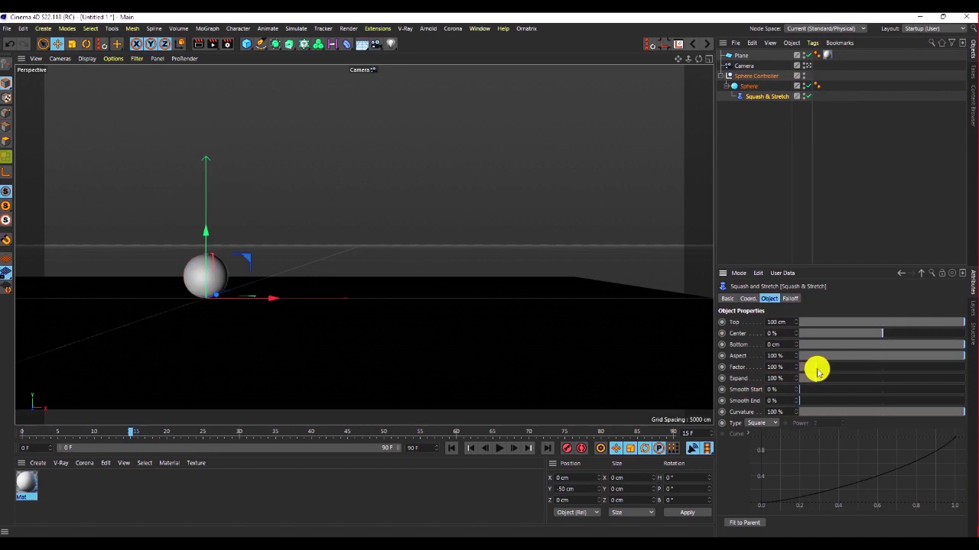
pyautogui.moveTo(816, 372); pyautogui.dragTo(813, 373)
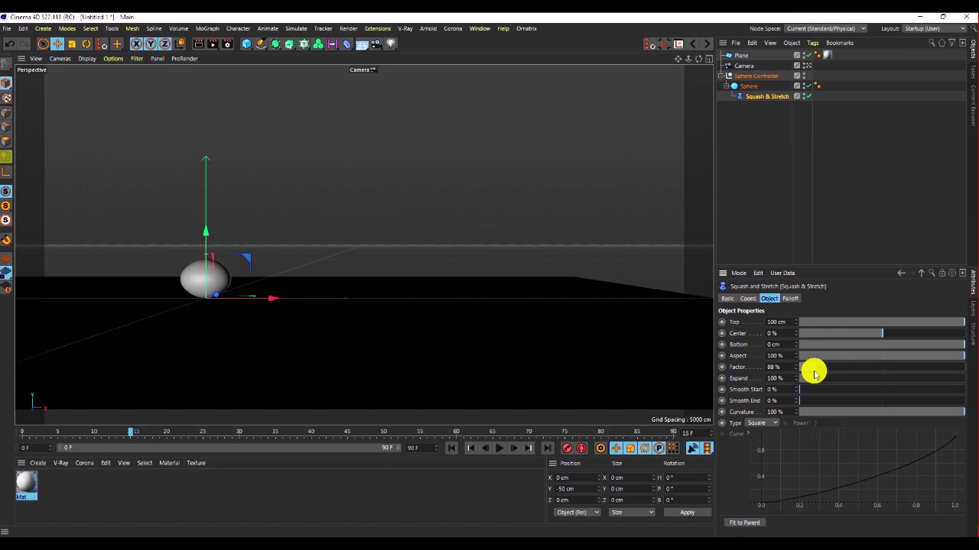
pyautogui.doubleClick(776, 367)
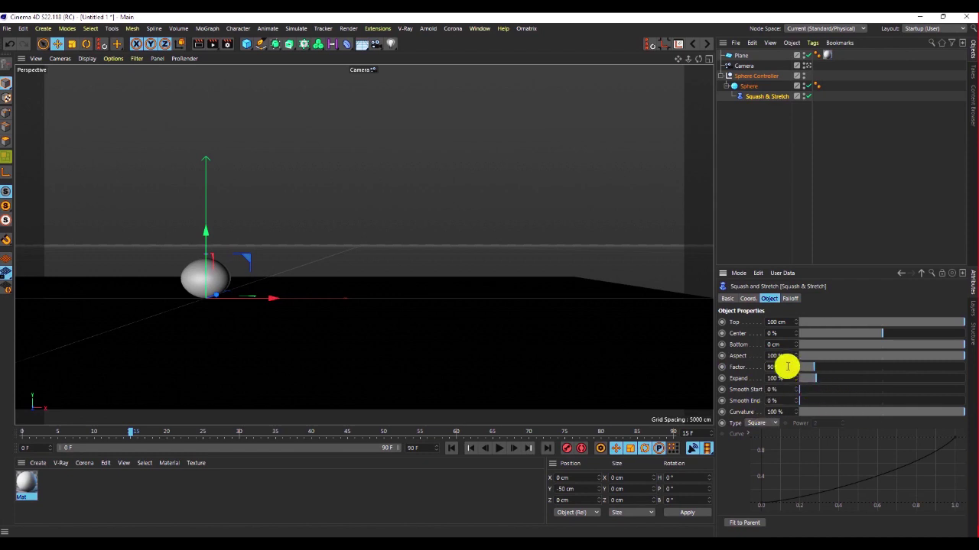
# Keyframe the Squash & Stretch Factor at 90% on frame 15 and at 110% on frame 13.
pyautogui.moveTo(788, 367); pyautogui.dragTo(762, 368)
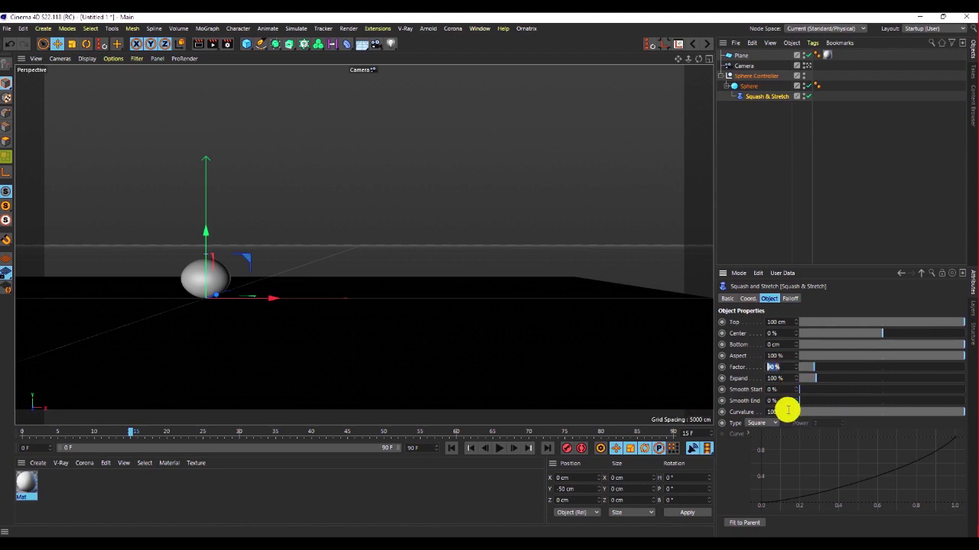
pyautogui.click(722, 367)
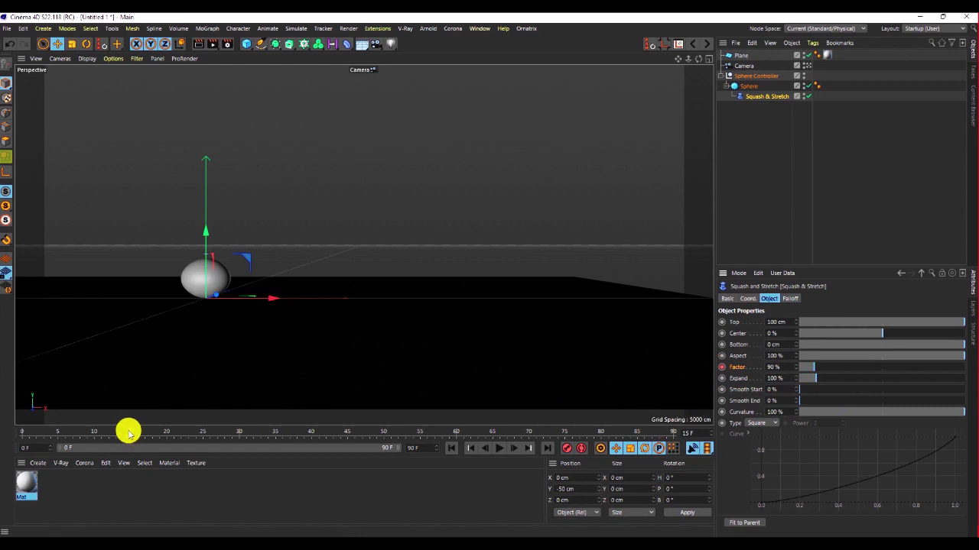
pyautogui.moveTo(124, 433)
pyautogui.mouseDown()
pyautogui.moveTo(133, 431)
pyautogui.moveTo(116, 439)
pyautogui.mouseUp()
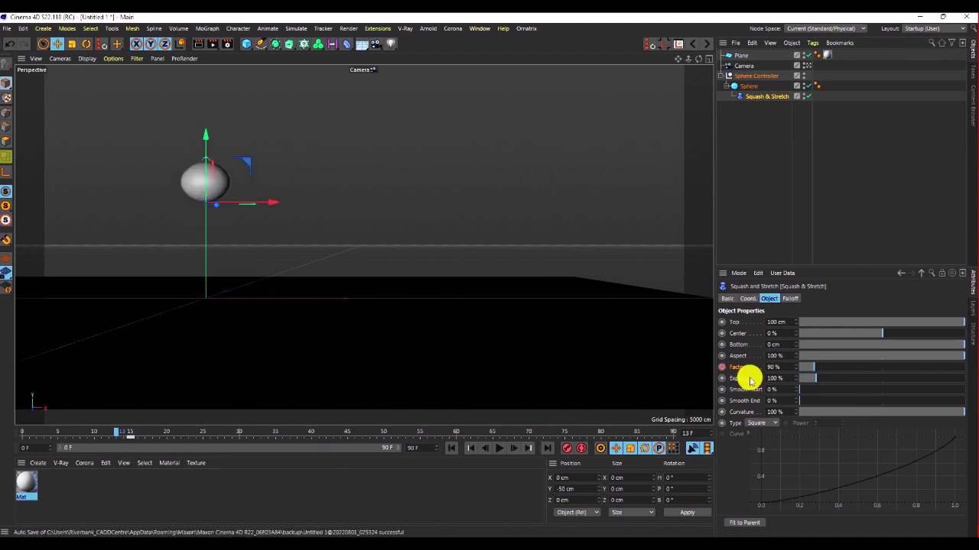
pyautogui.moveTo(780, 370); pyautogui.dragTo(761, 374)
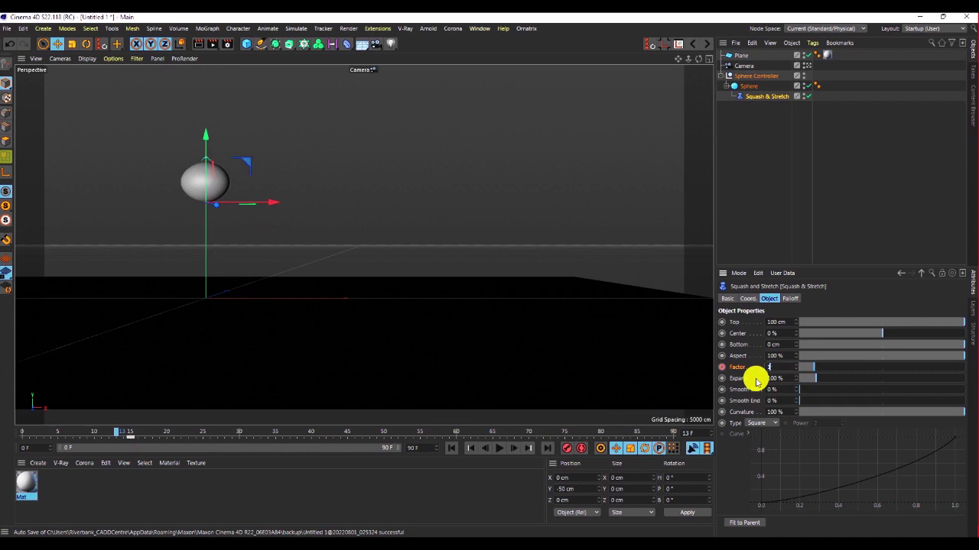
pyautogui.write('110')
pyautogui.press('Return')
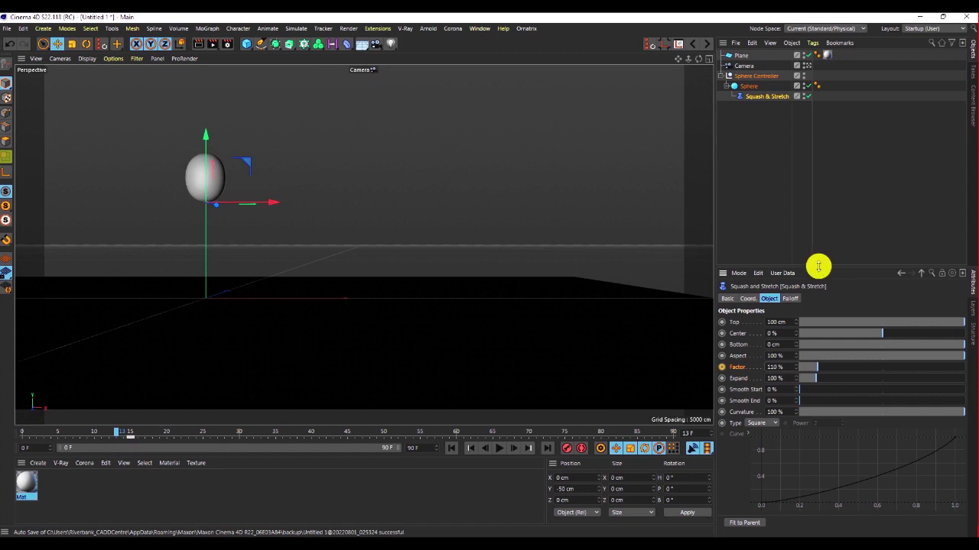
pyautogui.click(721, 368)
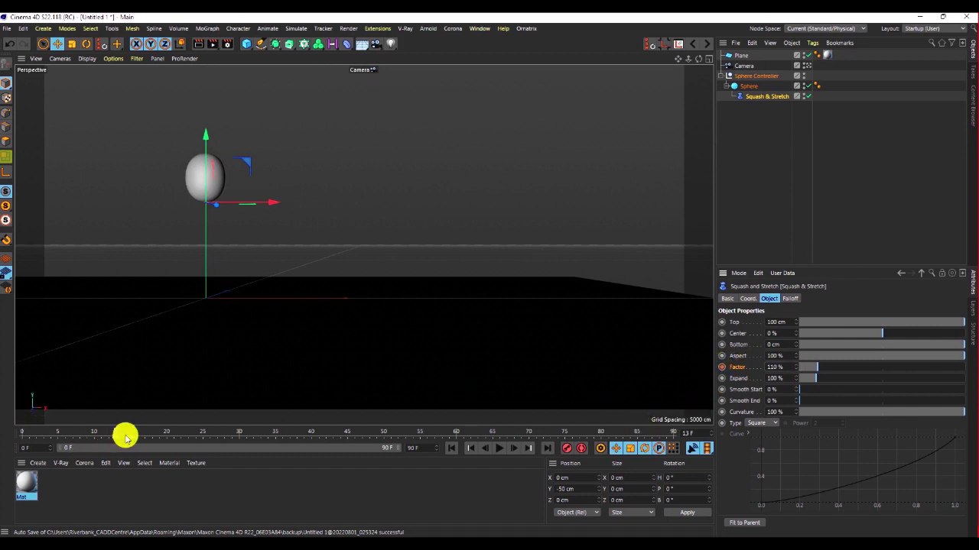
# Keyframe the Squash & Stretch Factor at 95% on frame 0, the start of the fall.
pyautogui.moveTo(118, 434); pyautogui.dragTo(6, 433)
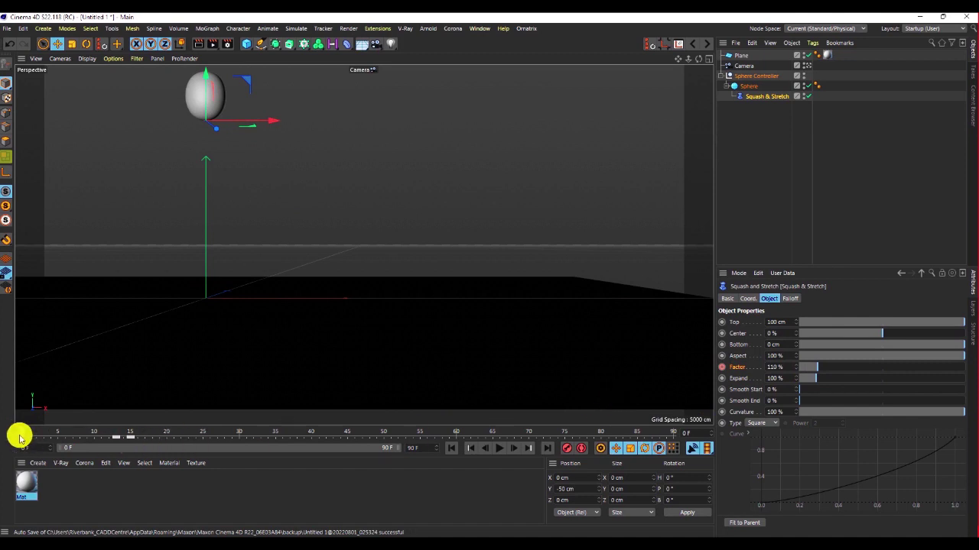
pyautogui.doubleClick(785, 371)
pyautogui.write('100')
pyautogui.press('Return')
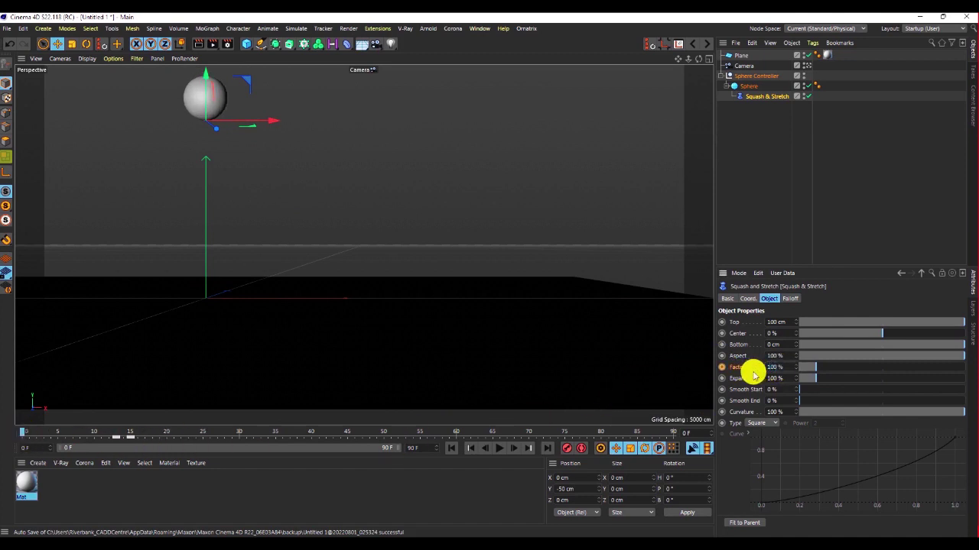
pyautogui.doubleClick(781, 367)
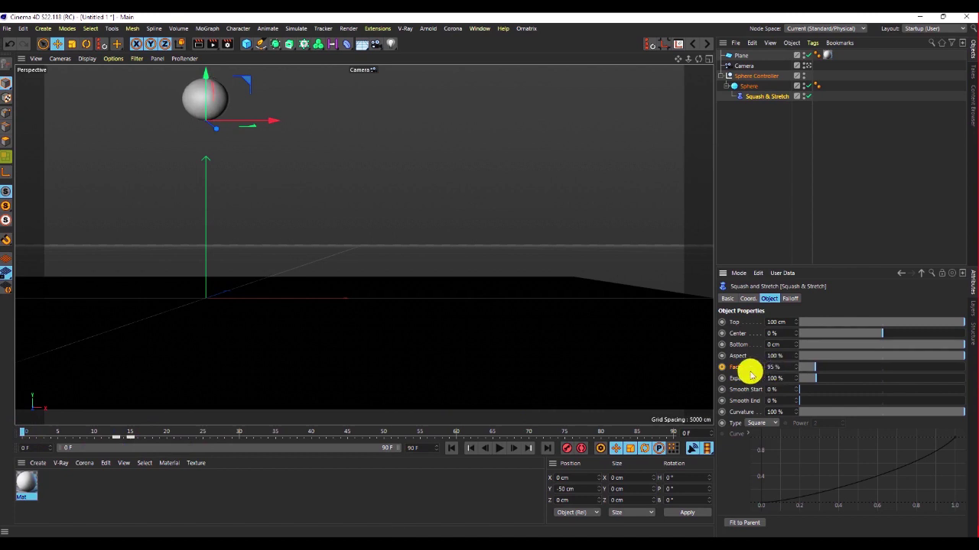
pyautogui.click(722, 367)
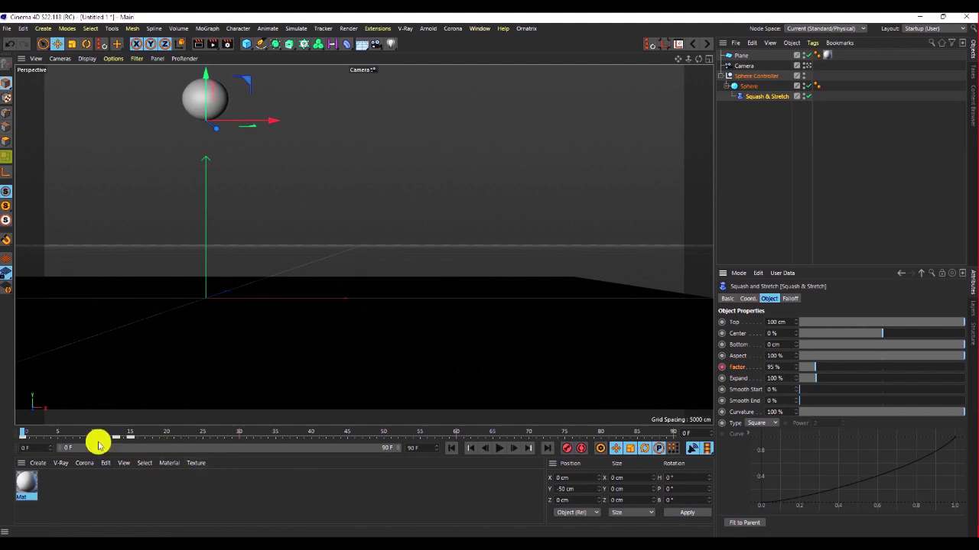
# Set and keyframe the Squash & Stretch Factor at 110% on frame 17, just after the first impact.
pyautogui.moveTo(34, 435); pyautogui.dragTo(143, 483)
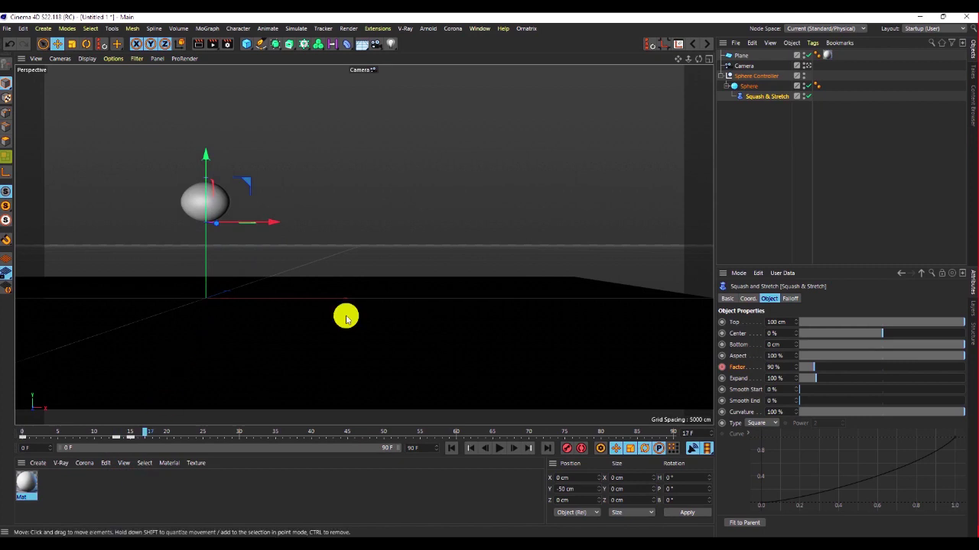
pyautogui.doubleClick(771, 367)
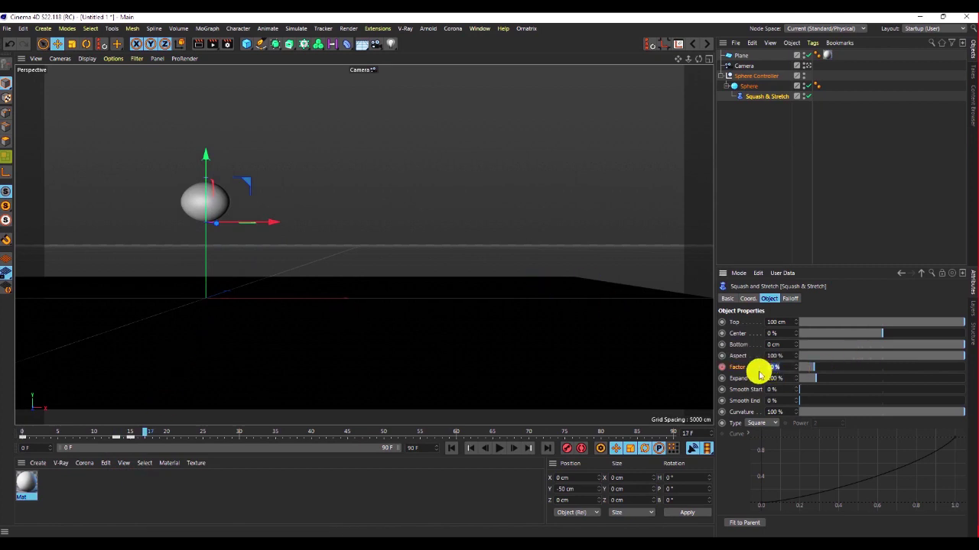
pyautogui.write('110')
pyautogui.press('Return')
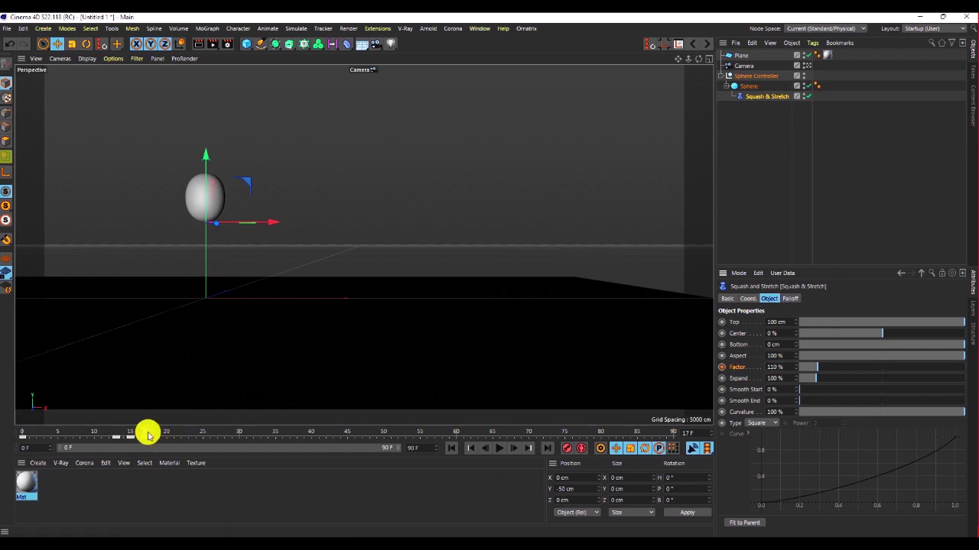
# Play the animation from frame 0 to review the first bounce's squash and stretch.
pyautogui.moveTo(144, 433); pyautogui.dragTo(16, 468)
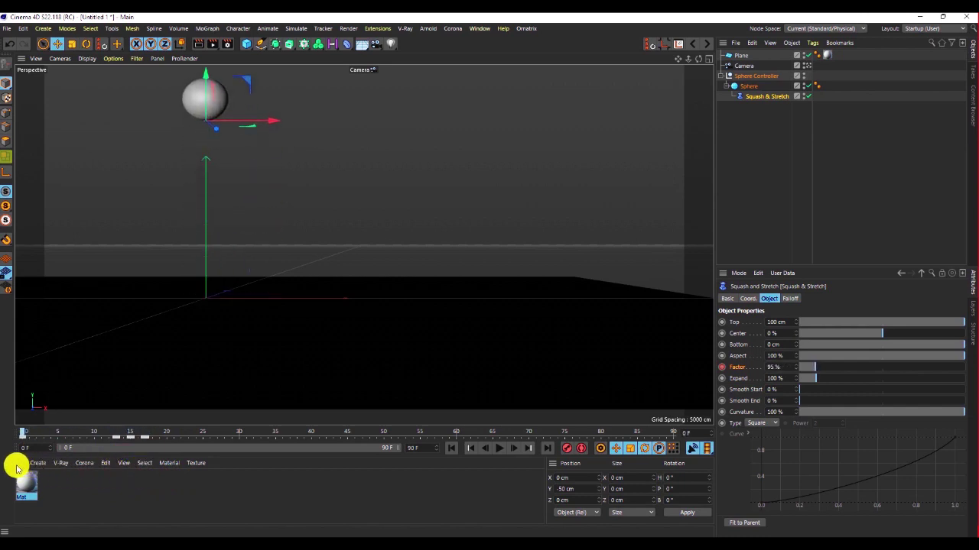
pyautogui.click(498, 448)
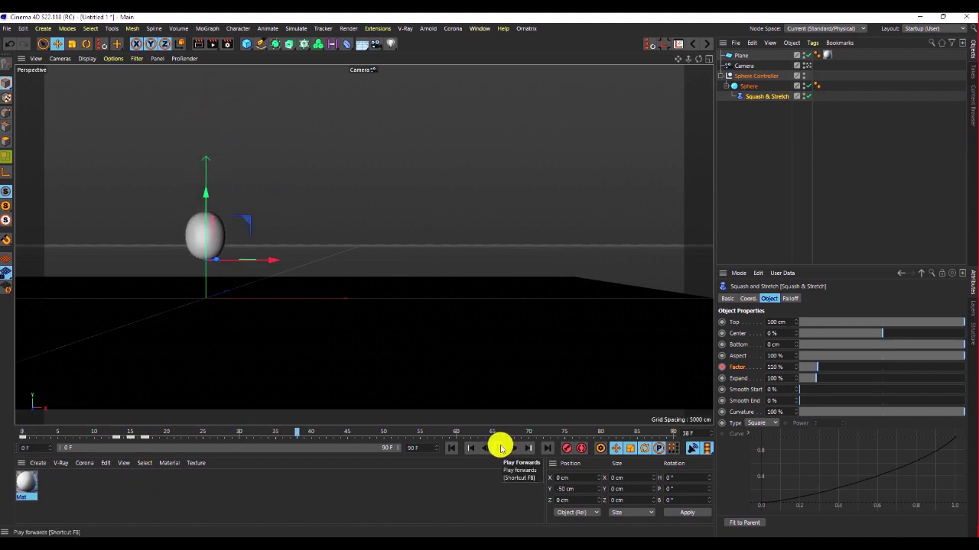
pyautogui.click(499, 448)
# Find the Sphere Controller's bounce peak at frame 25 and keyframe the Squash & Stretch Factor at 95% there.
pyautogui.moveTo(485, 432); pyautogui.dragTo(185, 465)
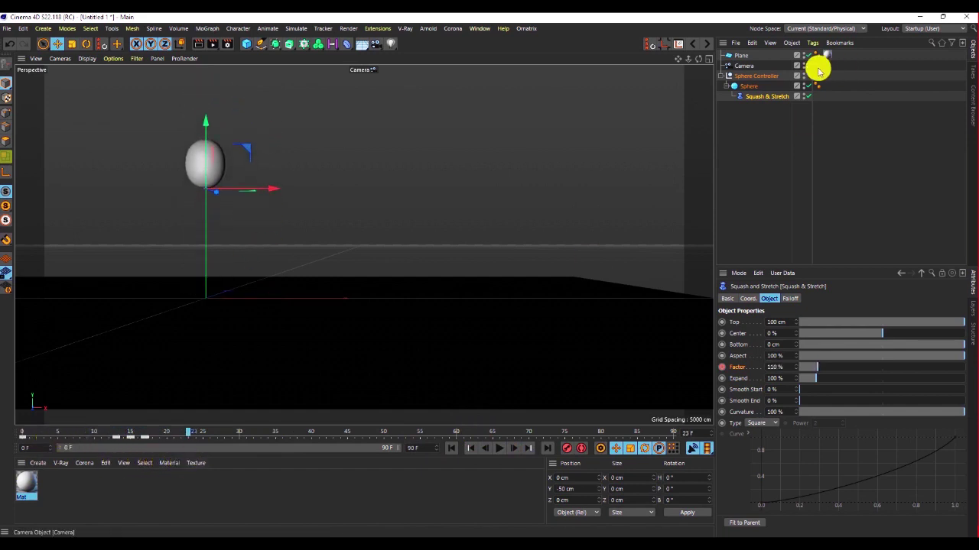
pyautogui.click(751, 75)
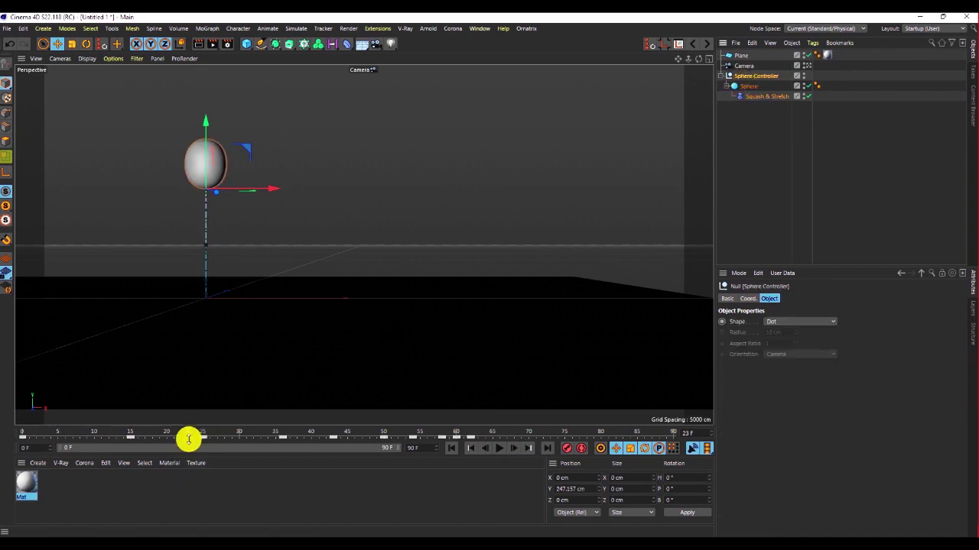
pyautogui.moveTo(187, 434); pyautogui.dragTo(200, 433)
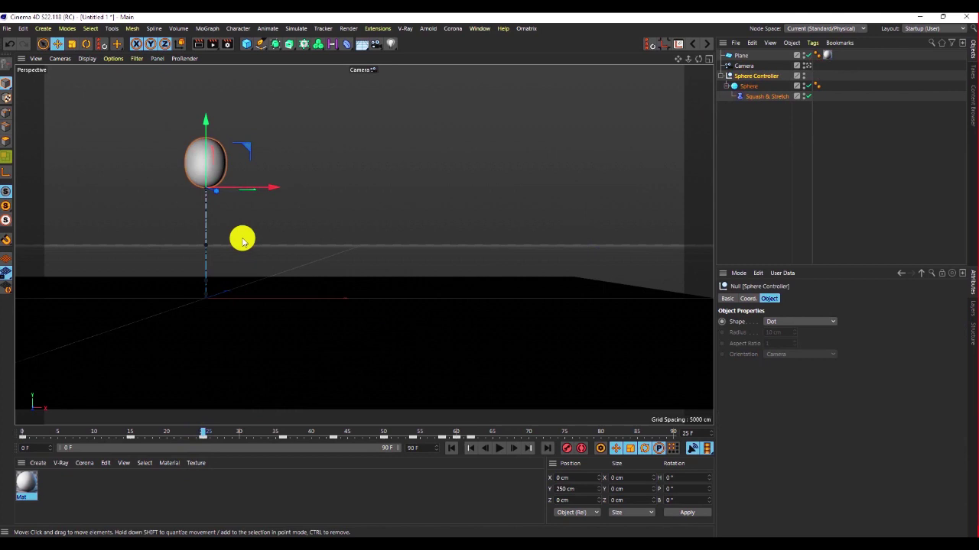
pyautogui.click(758, 97)
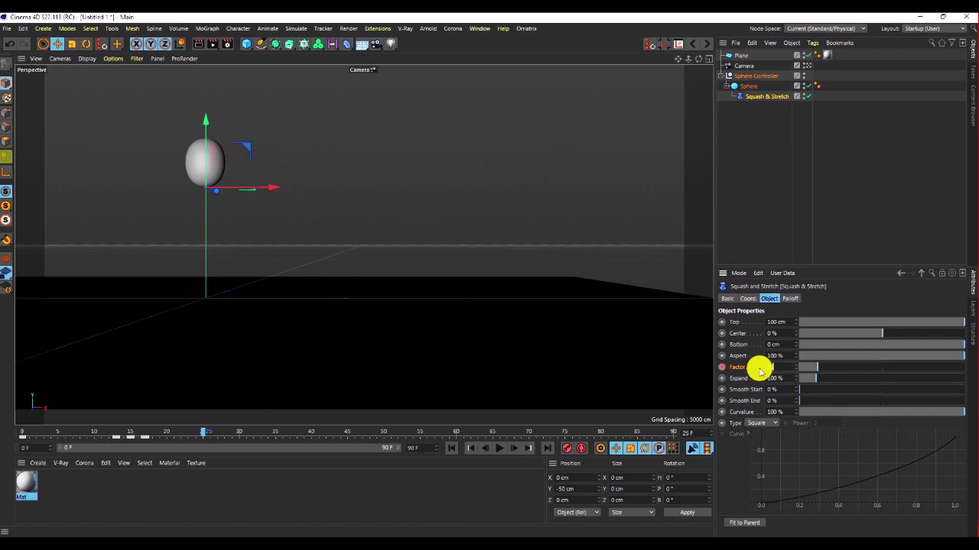
pyautogui.moveTo(760, 371); pyautogui.dragTo(758, 371)
pyautogui.keyDown('ctrl'); pyautogui.click(721, 368); pyautogui.keyUp('ctrl')
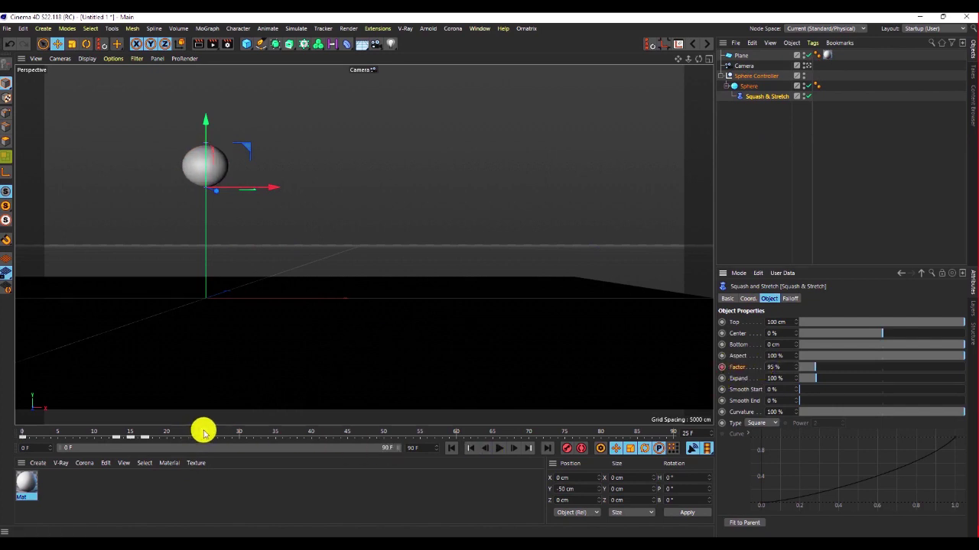
# Keyframe the Squash & Stretch Factor at 105% on frame 27, just past the bounce peak.
pyautogui.moveTo(203, 434); pyautogui.dragTo(220, 451)
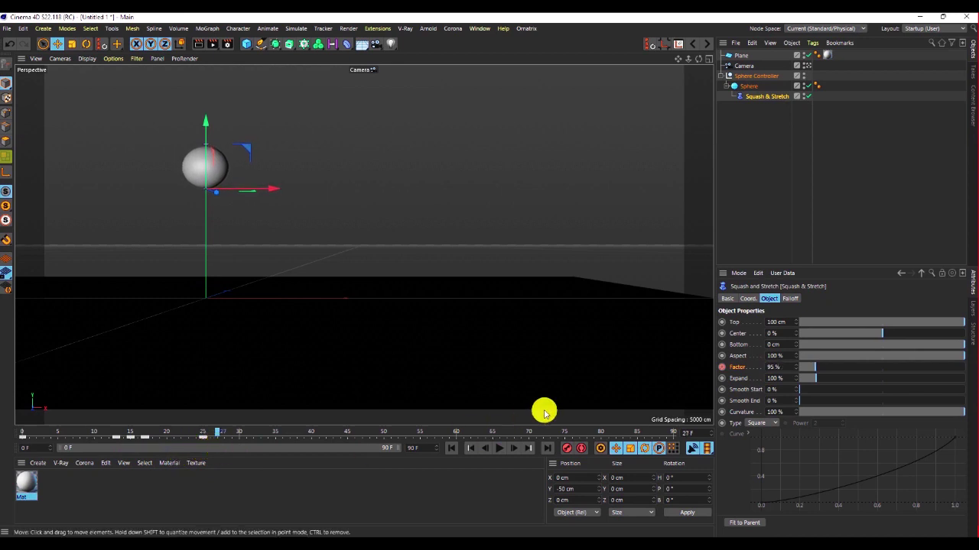
pyautogui.doubleClick(774, 367)
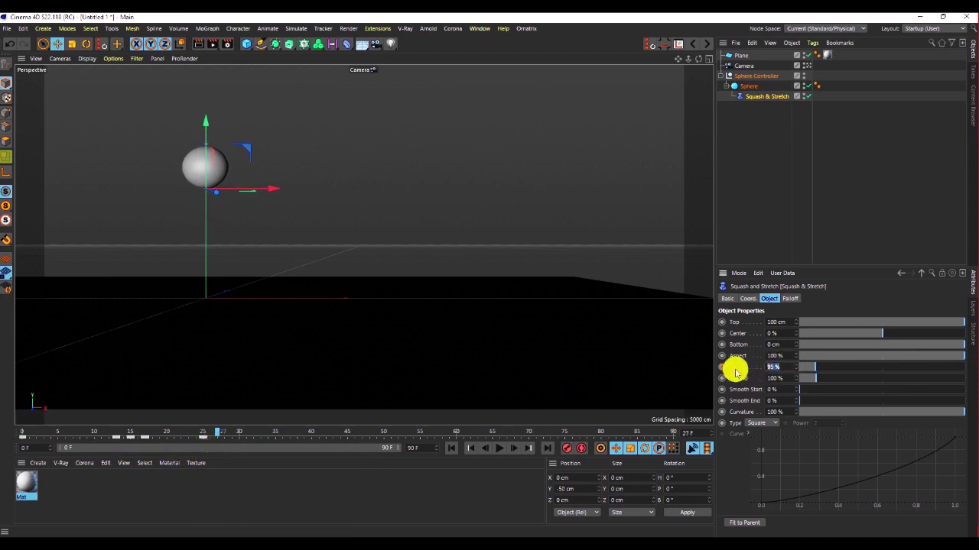
pyautogui.press('Return')
pyautogui.click(722, 368)
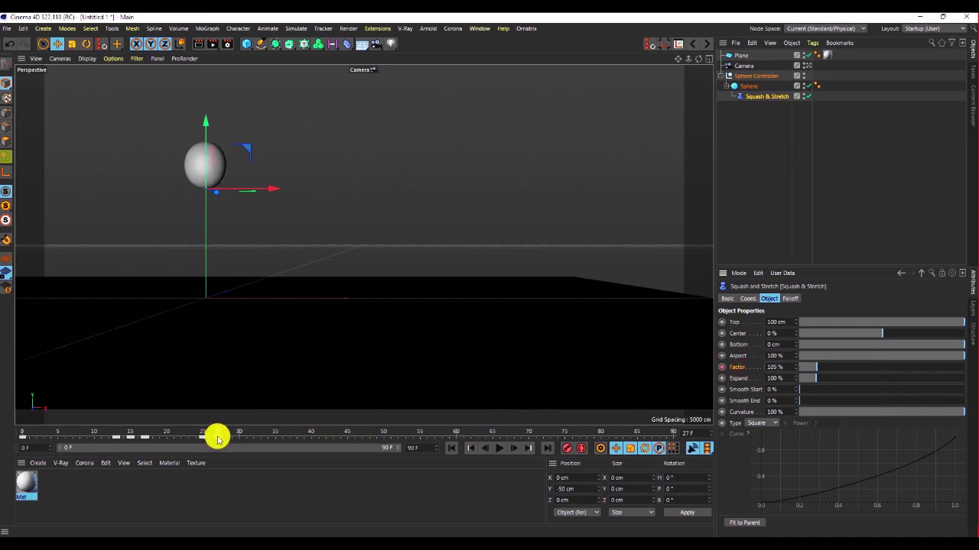
# Move the 105% Factor keyframe along the timeline to frame 31.
pyautogui.moveTo(217, 438); pyautogui.dragTo(227, 438)
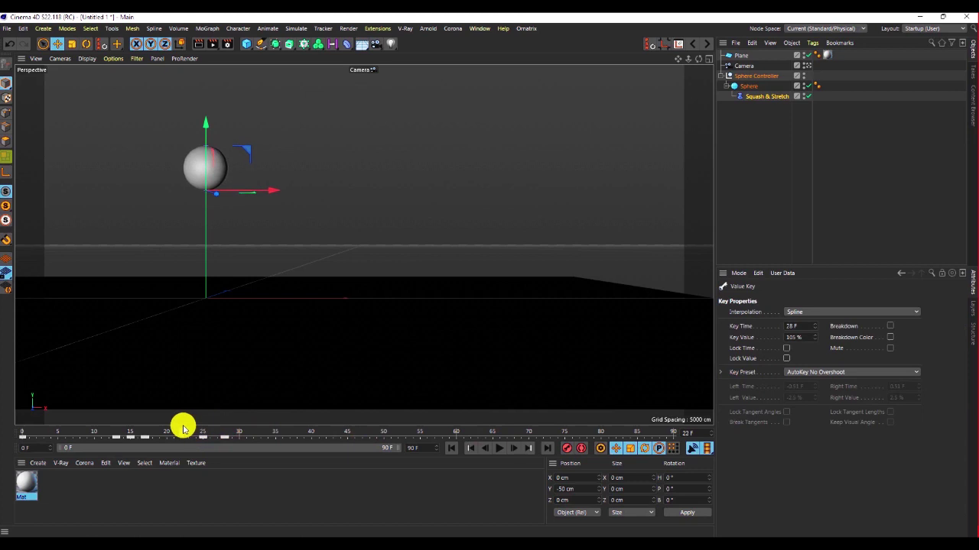
pyautogui.moveTo(215, 433); pyautogui.dragTo(175, 428)
pyautogui.moveTo(195, 429); pyautogui.dragTo(242, 439)
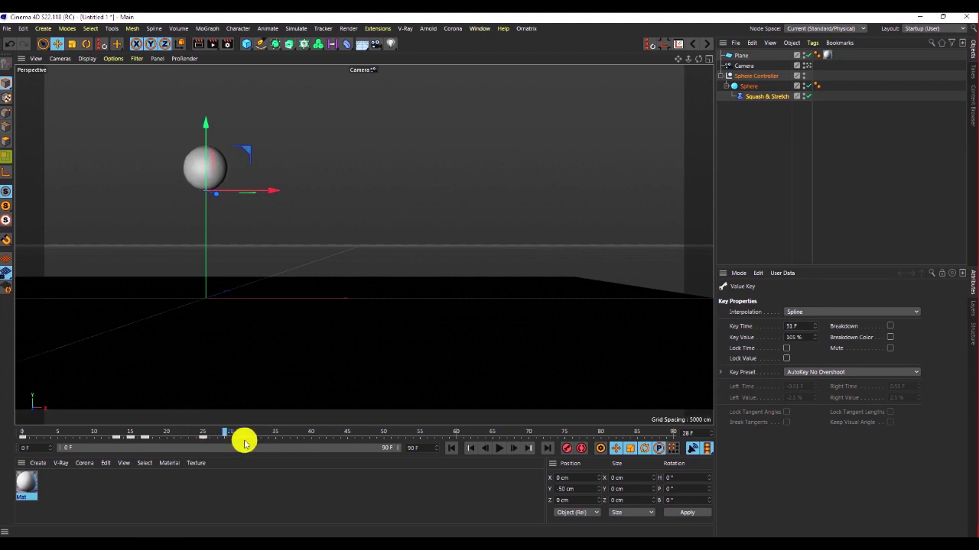
# Locate the Sphere Controller's second ground contact at frame 36 and keyframe the Squash & Stretch Factor at 95%.
pyautogui.moveTo(227, 436); pyautogui.dragTo(283, 448)
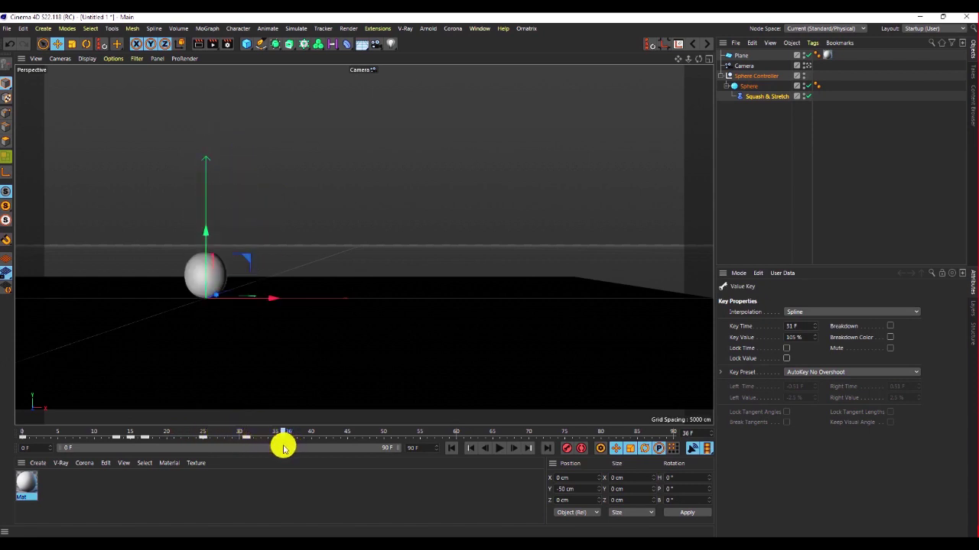
pyautogui.click(746, 76)
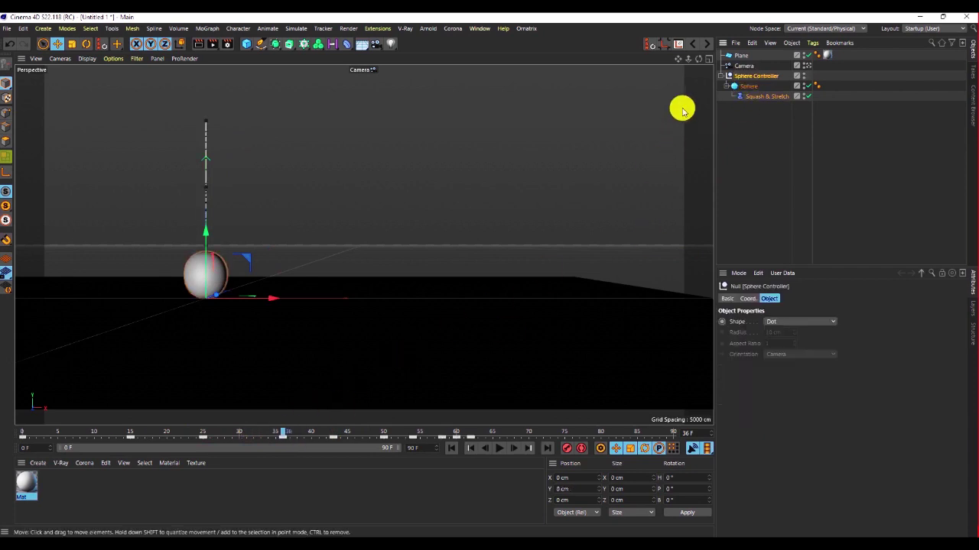
pyautogui.click(761, 96)
pyautogui.moveTo(787, 371); pyautogui.dragTo(753, 370)
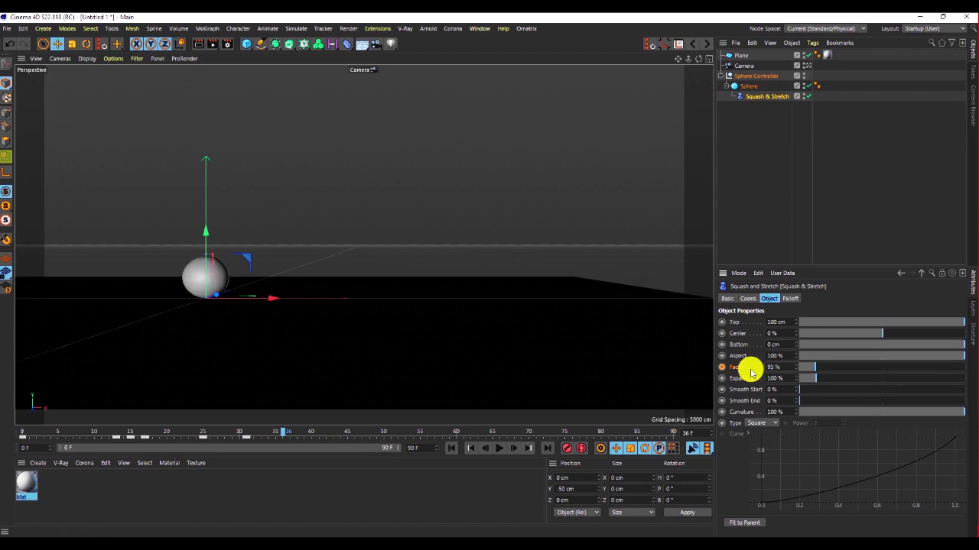
pyautogui.click(721, 367)
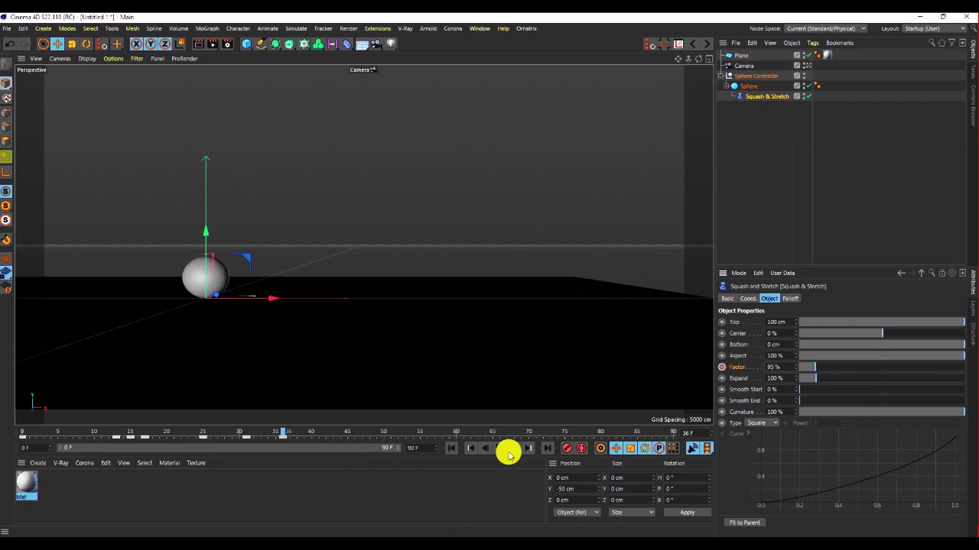
# Keyframe the Squash & Stretch Factor at 105% on frames 35 and 40.
pyautogui.moveTo(275, 434)
pyautogui.mouseDown()
pyautogui.moveTo(251, 433)
pyautogui.moveTo(290, 435)
pyautogui.moveTo(274, 436)
pyautogui.mouseUp()
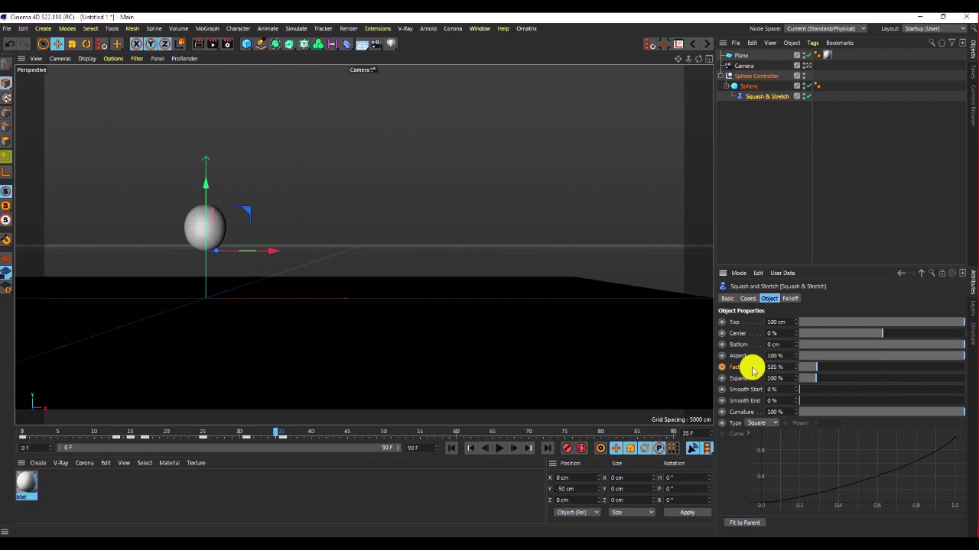
pyautogui.click(721, 367)
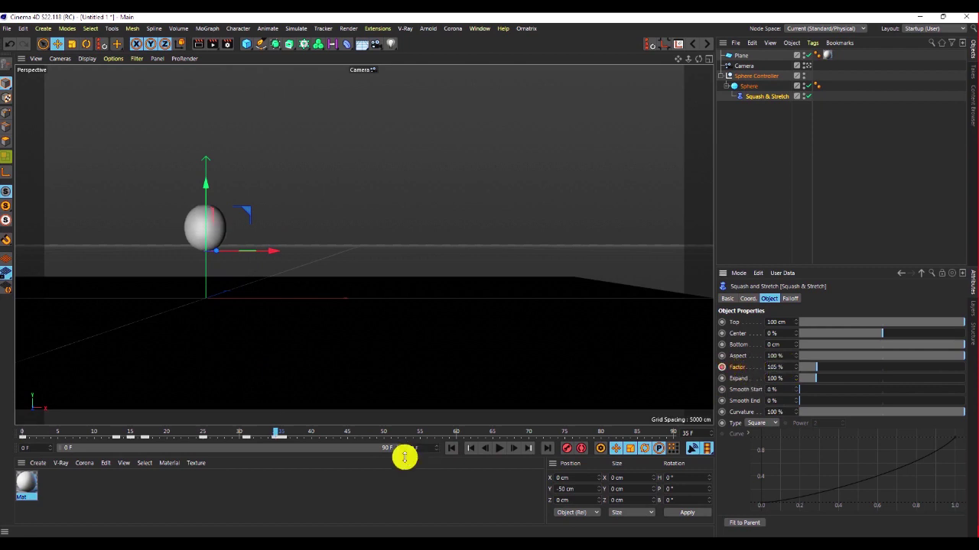
pyautogui.moveTo(268, 436); pyautogui.dragTo(311, 443)
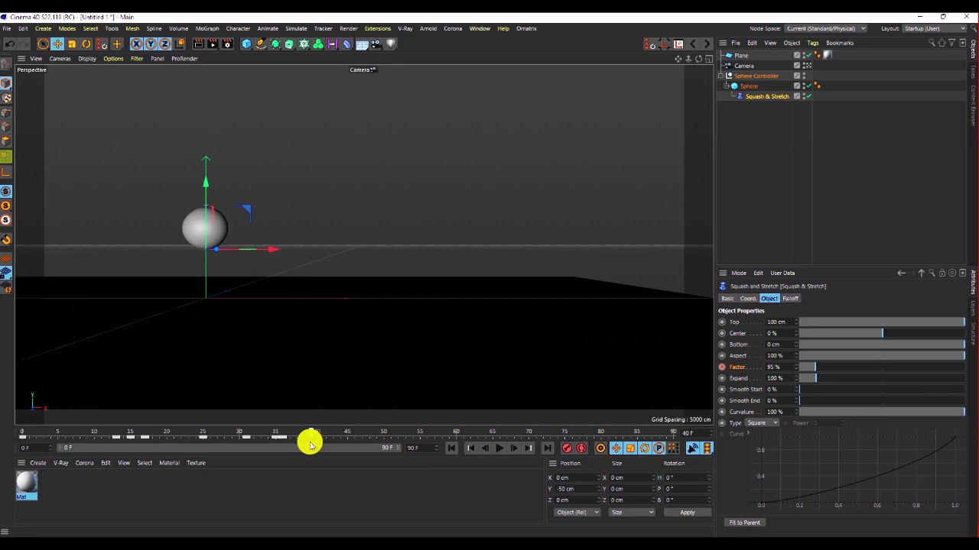
pyautogui.click(777, 367)
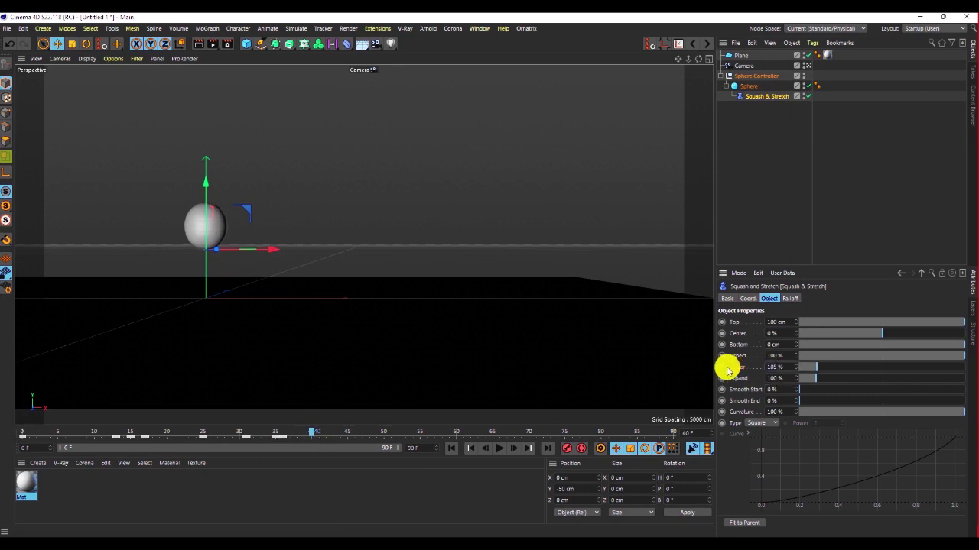
pyautogui.click(722, 369)
# Locate the Sphere Controller's key at frame 43 and keyframe the Squash & Stretch Factor at 97% there.
pyautogui.click(749, 78)
pyautogui.moveTo(313, 434); pyautogui.dragTo(329, 434)
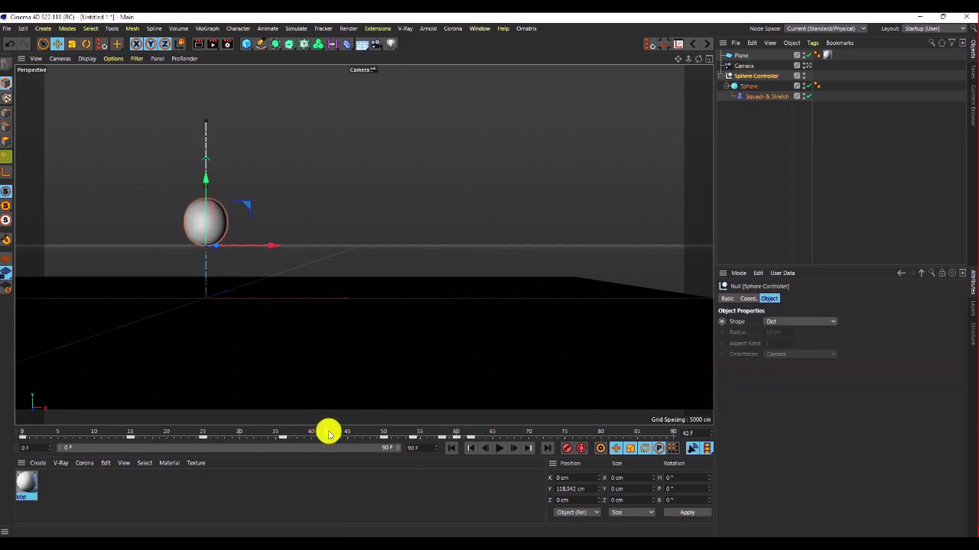
pyautogui.click(755, 97)
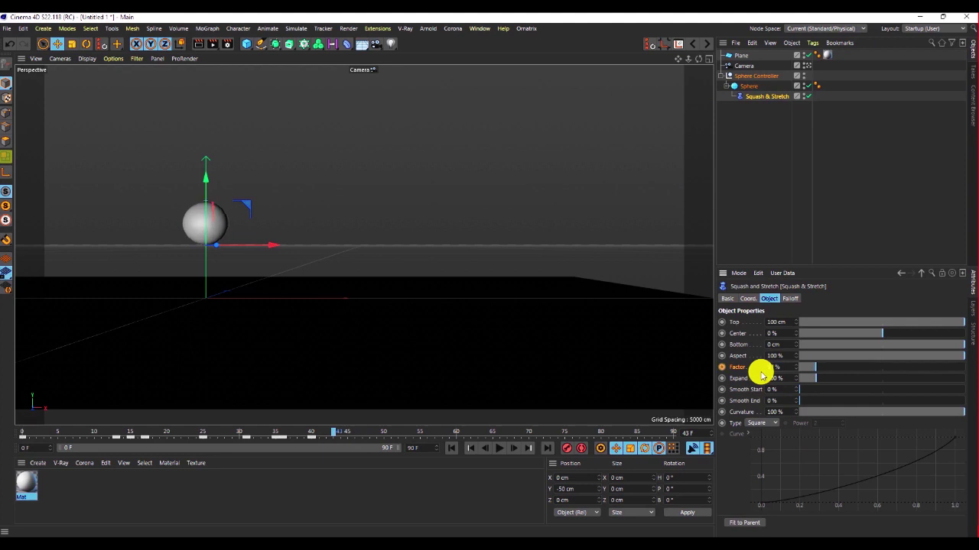
pyautogui.click(722, 367)
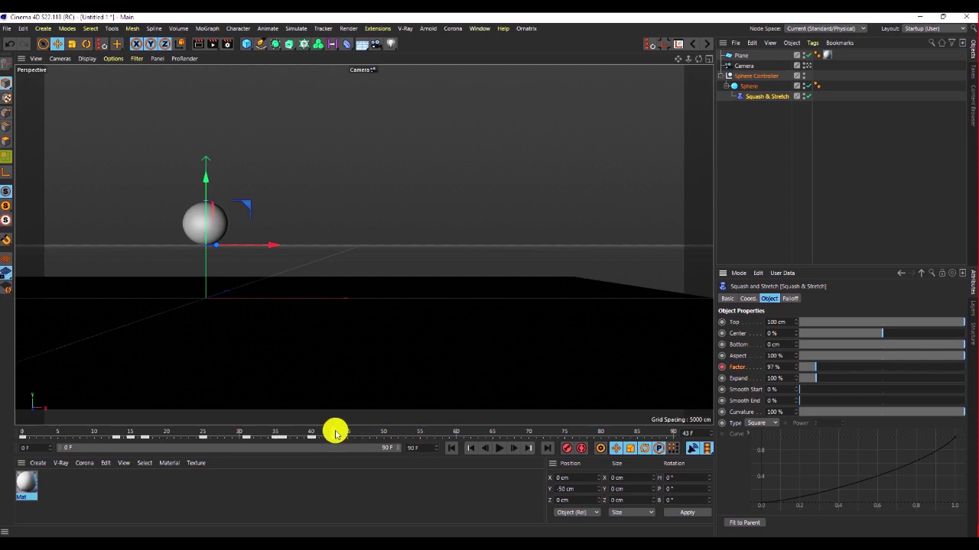
# Keyframe the Squash & Stretch Factor at 103% on frame 47 and shift that key to frame 49.
pyautogui.moveTo(330, 436); pyautogui.dragTo(360, 446)
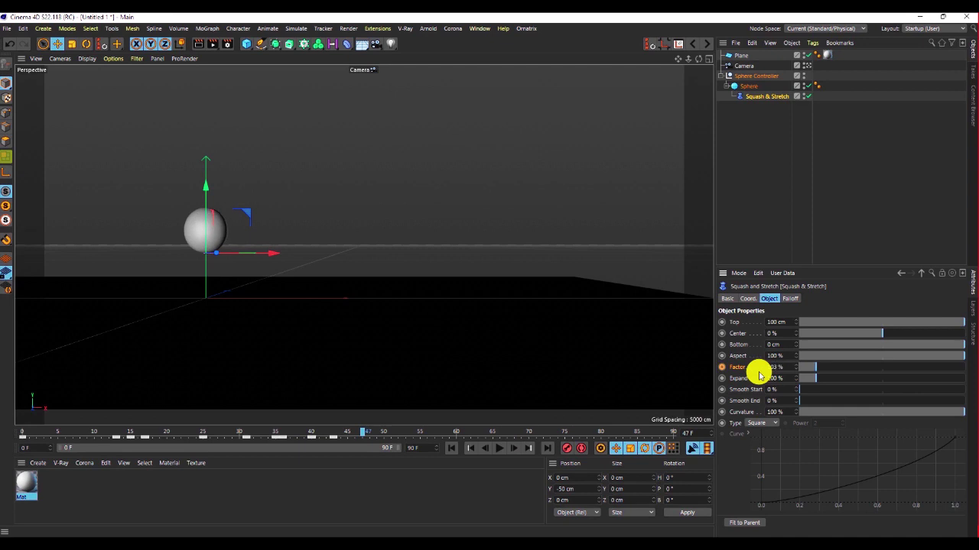
pyautogui.keyDown('ctrl'); pyautogui.click(721, 367); pyautogui.keyUp('ctrl')
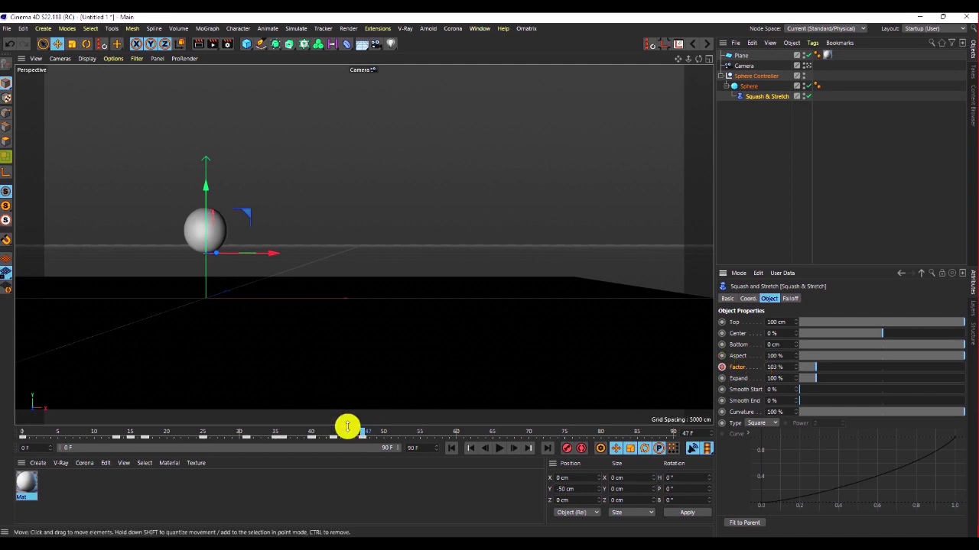
pyautogui.click(368, 440)
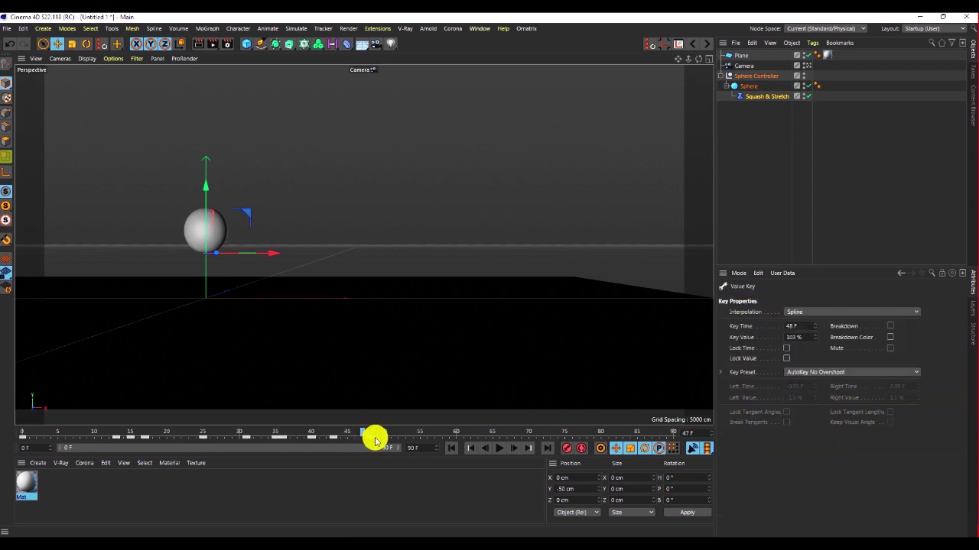
pyautogui.moveTo(365, 435)
pyautogui.mouseDown()
pyautogui.moveTo(326, 434)
pyautogui.moveTo(362, 428)
pyautogui.moveTo(389, 439)
pyautogui.moveTo(378, 444)
pyautogui.mouseUp()
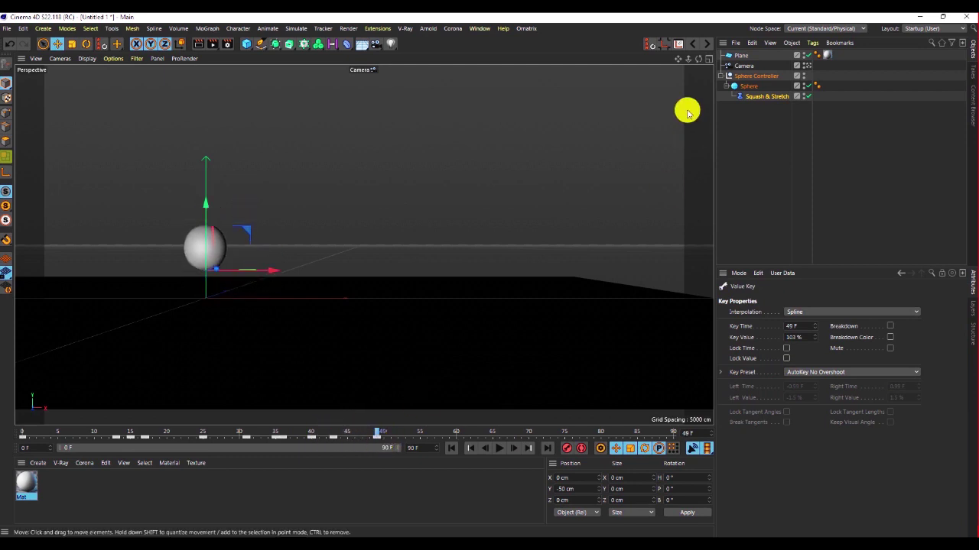
# Keyframe the Squash & Stretch Factor at 97% on the frame 50 ground contact and at 100% on frame 53.
pyautogui.click(746, 76)
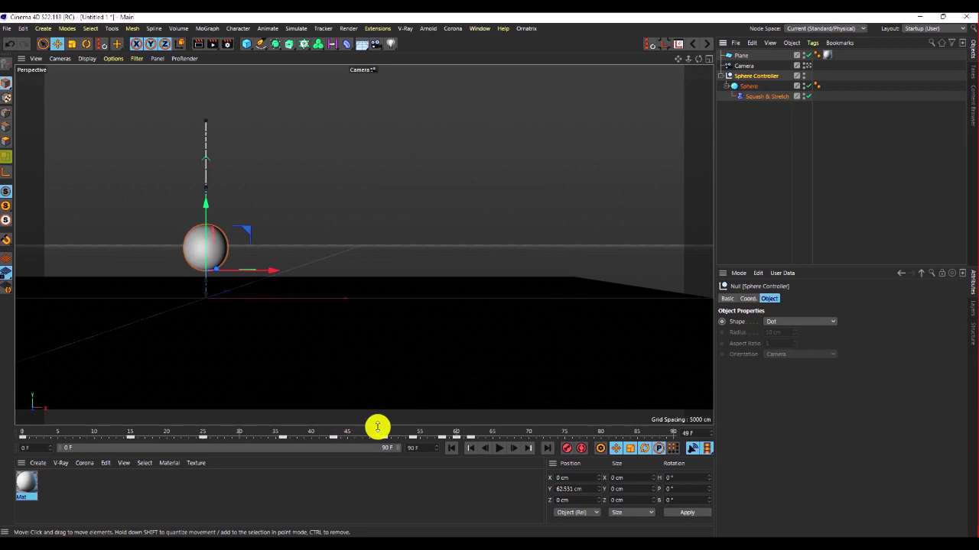
pyautogui.moveTo(376, 427); pyautogui.dragTo(382, 431)
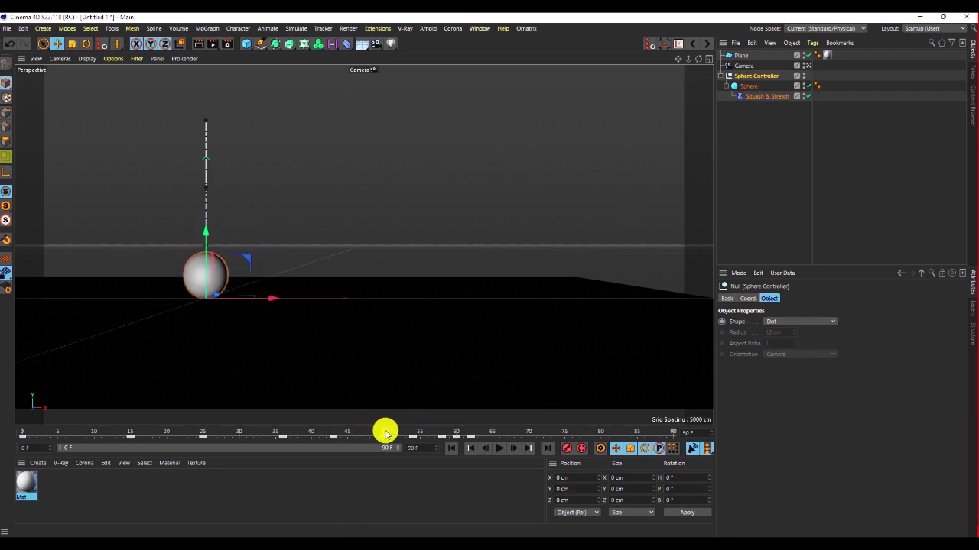
pyautogui.click(750, 97)
pyautogui.moveTo(786, 371); pyautogui.dragTo(759, 374)
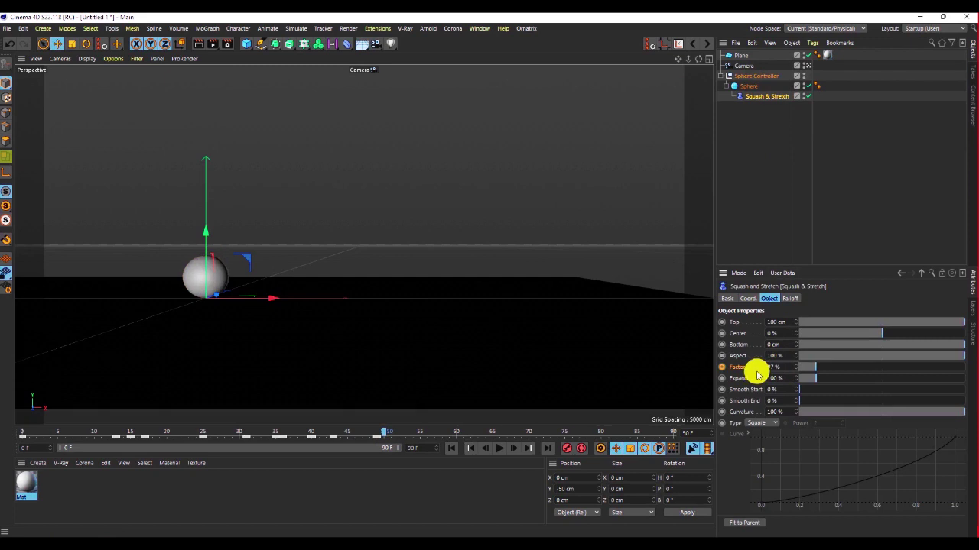
pyautogui.keyDown('ctrl'); pyautogui.click(722, 367); pyautogui.keyUp('ctrl')
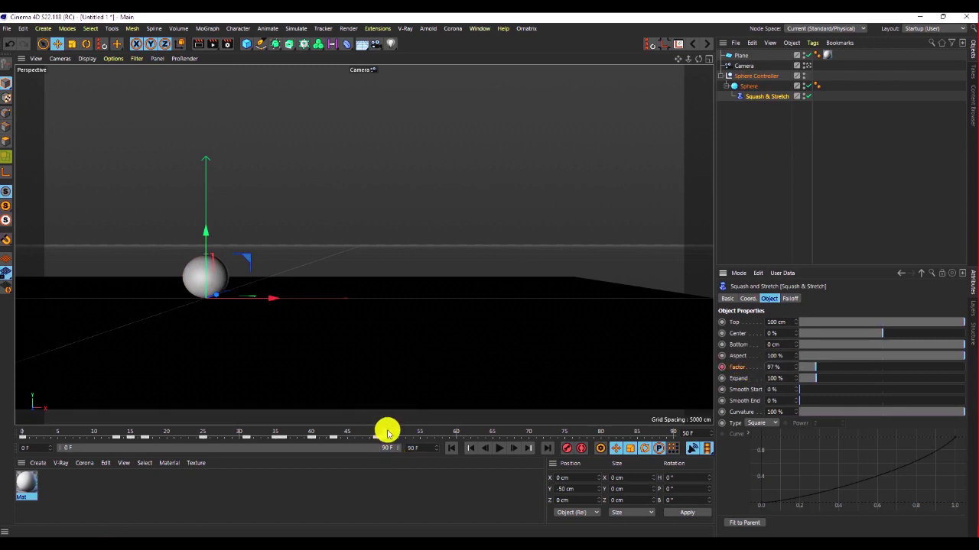
pyautogui.moveTo(386, 434); pyautogui.dragTo(408, 433)
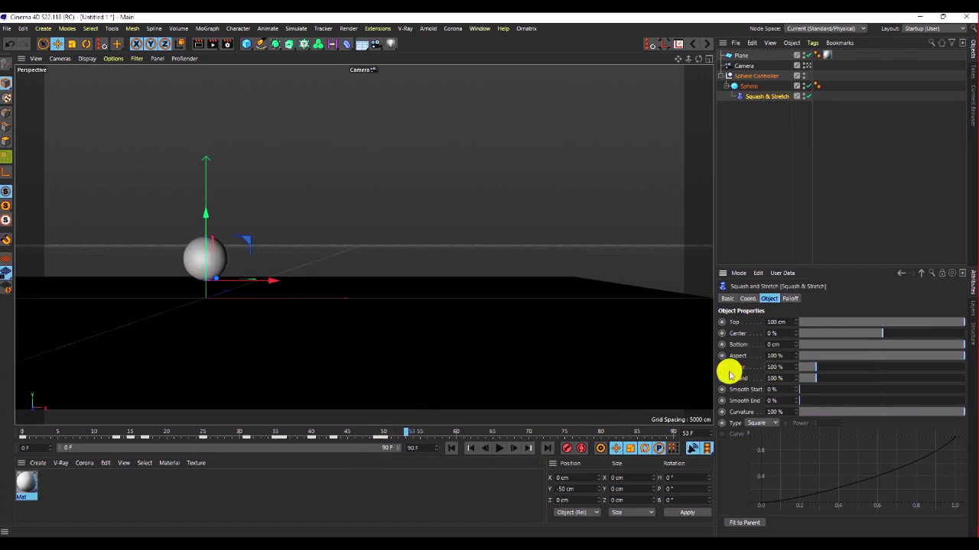
pyautogui.keyDown('ctrl'); pyautogui.click(721, 368); pyautogui.keyUp('ctrl')
# Deselect everything, play the bounce from frame 0 through the scene camera, and return to the start.
pyautogui.moveTo(411, 433); pyautogui.dragTo(11, 485)
pyautogui.click(936, 186)
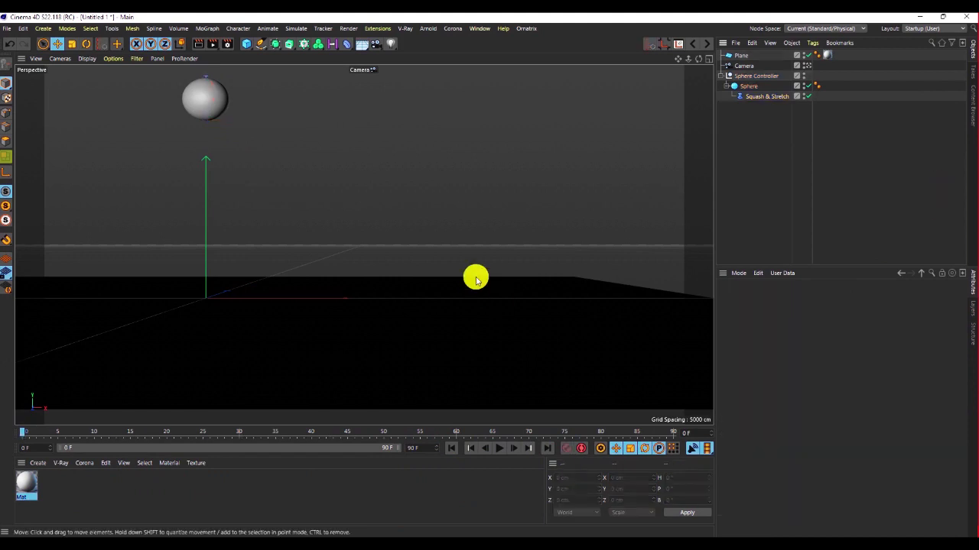
pyautogui.click(501, 450)
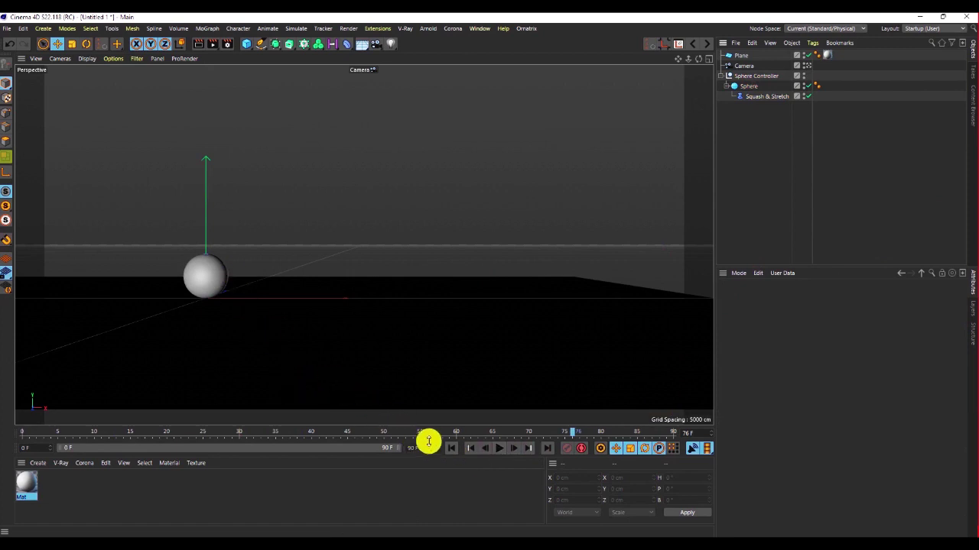
pyautogui.click(451, 448)
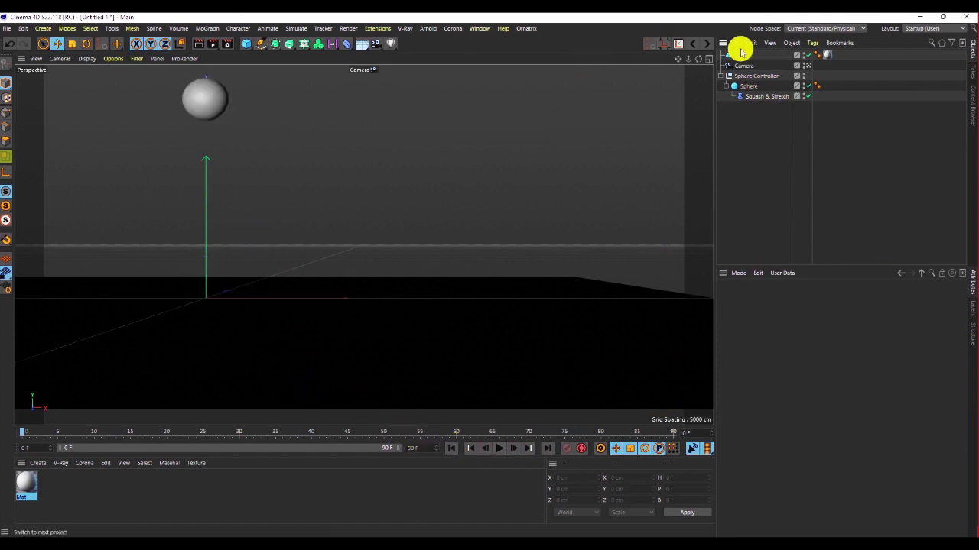
# Leave the scene camera, frame the ball closely and play the bounce to examine its squash and stretch.
pyautogui.click(801, 66)
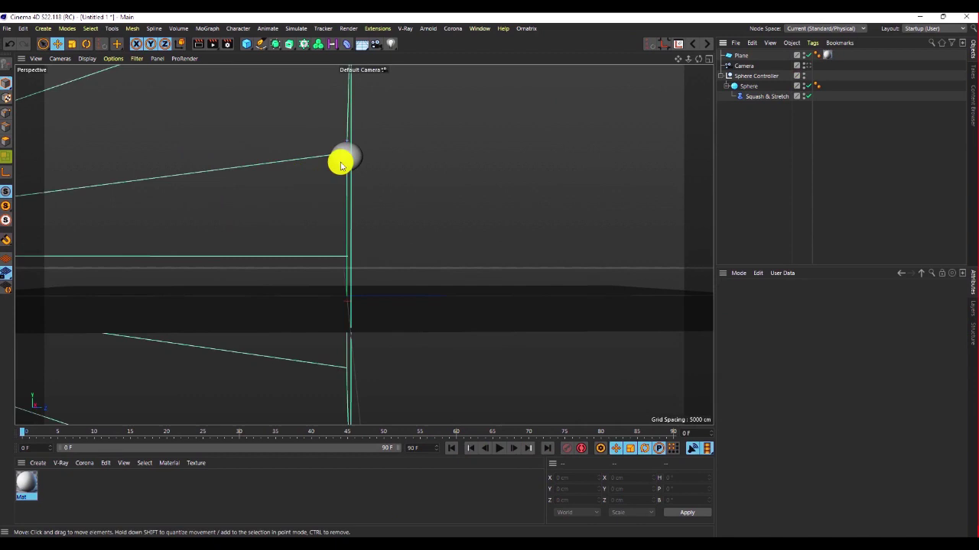
pyautogui.keyDown('alt'); pyautogui.moveTo(344, 152); pyautogui.dragTo(359, 85, button='right'); pyautogui.keyUp('alt')
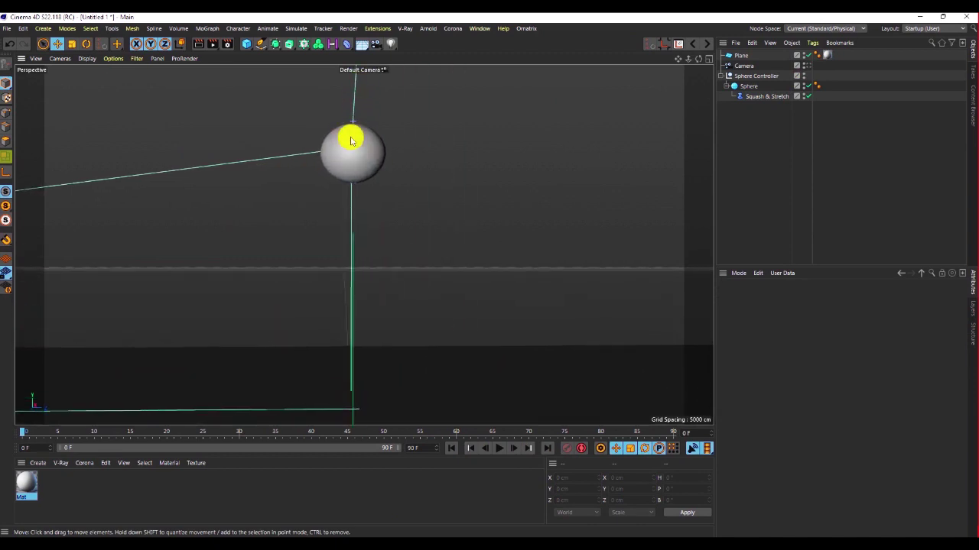
pyautogui.moveTo(678, 57); pyautogui.dragTo(666, 20)
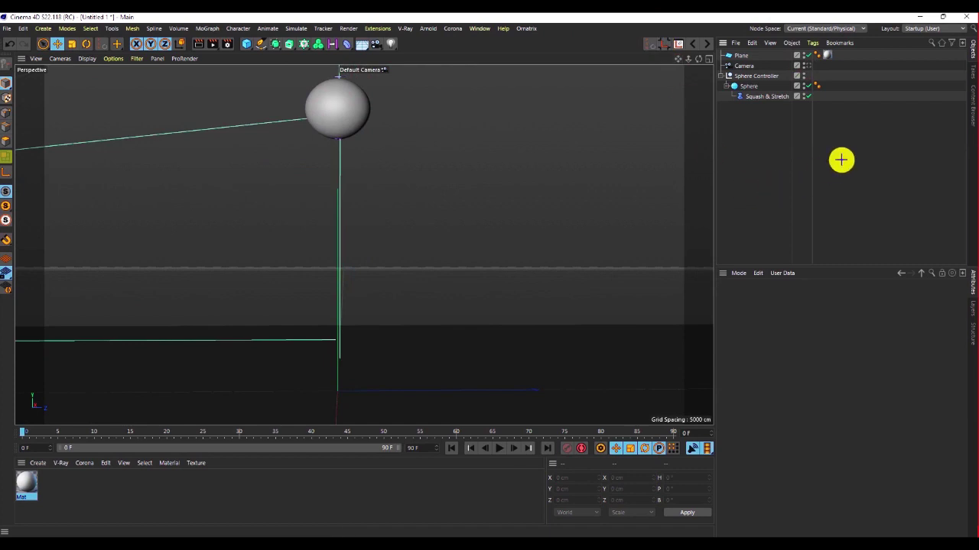
pyautogui.click(498, 448)
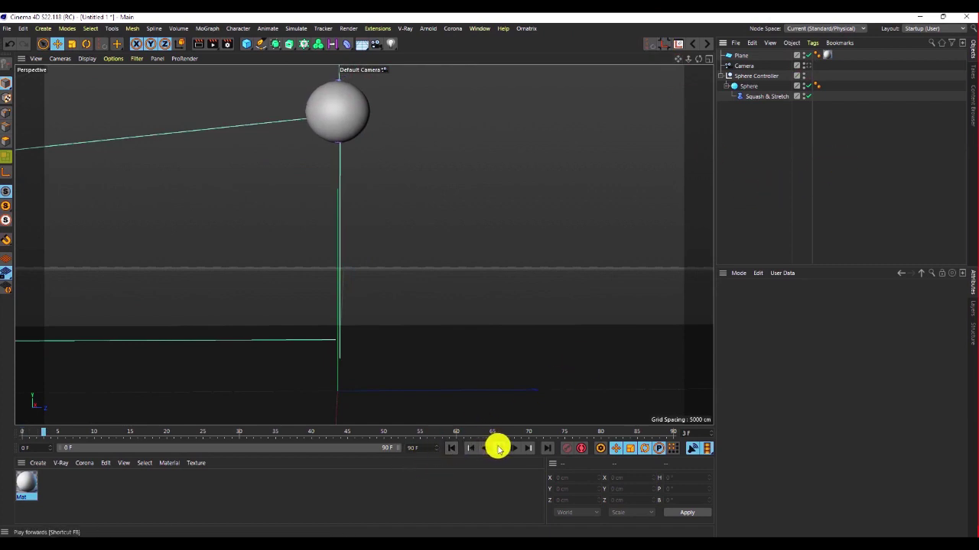
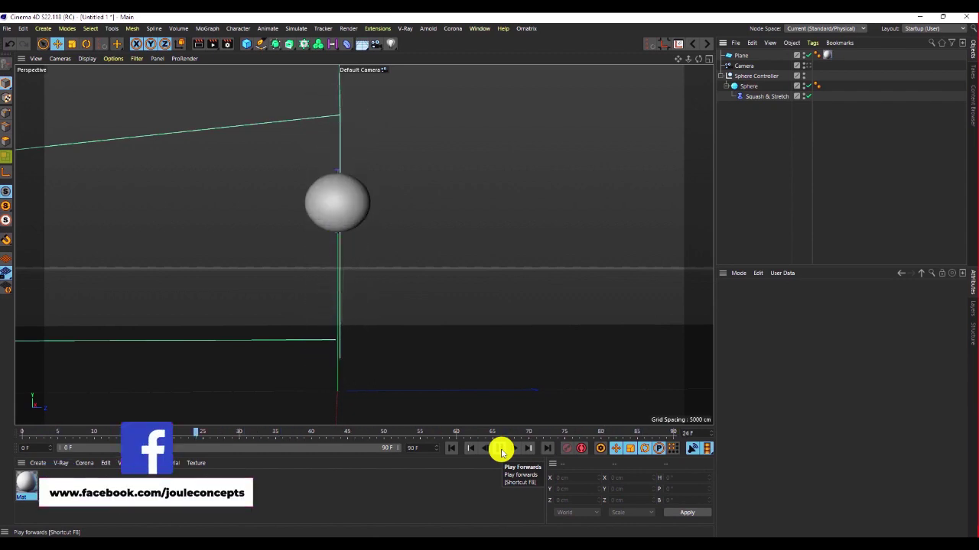
pyautogui.click(499, 449)
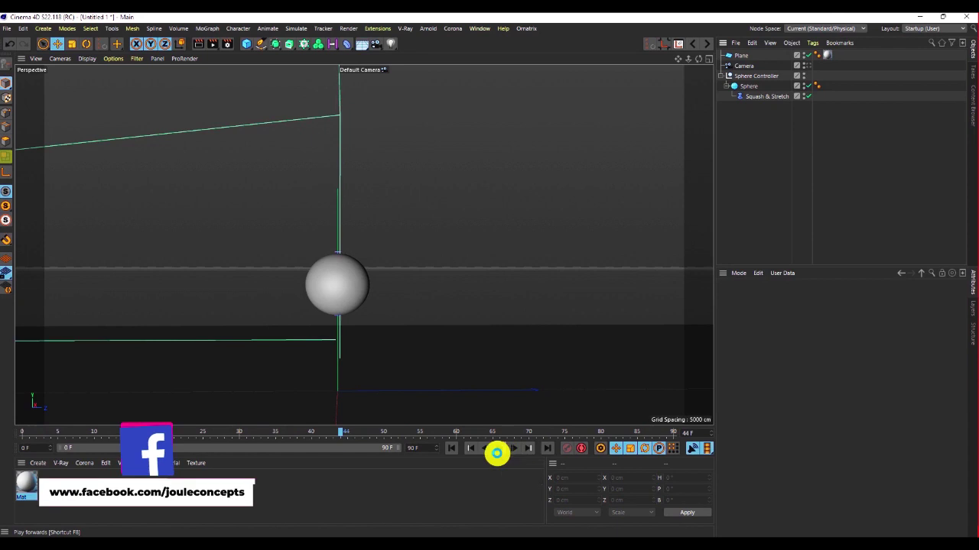
pyautogui.click(454, 453)
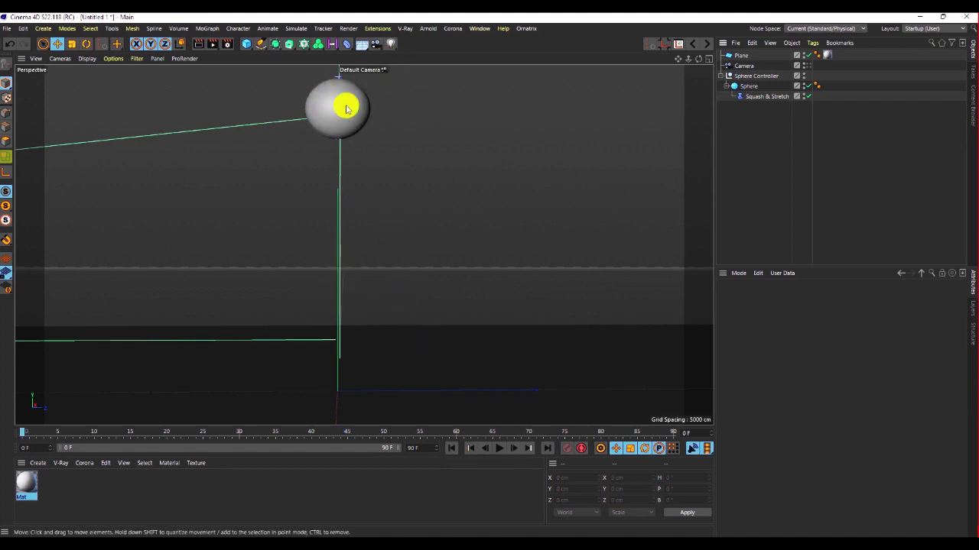
# Replay the close-up bounce from the first frame to check the deformation timing, and return to frame 0.
pyautogui.click(497, 450)
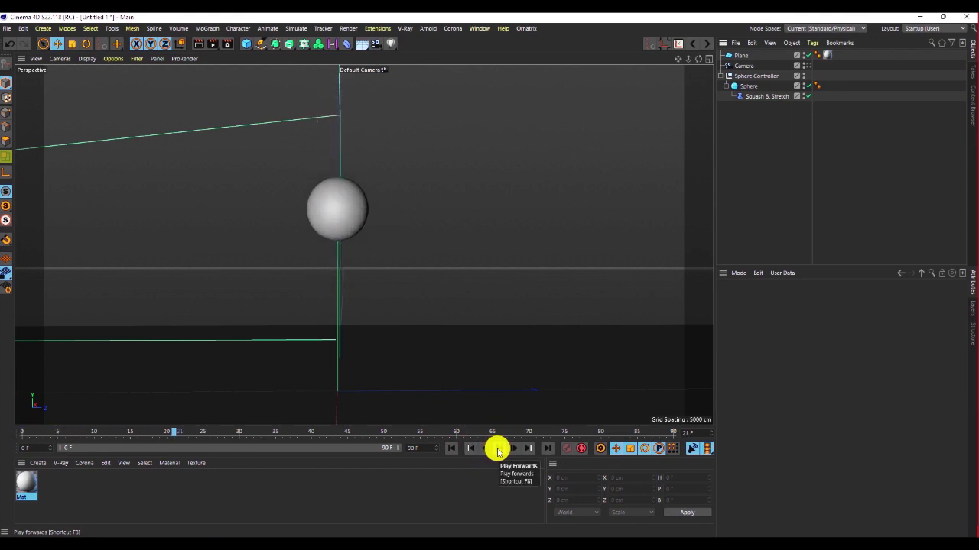
pyautogui.click(452, 450)
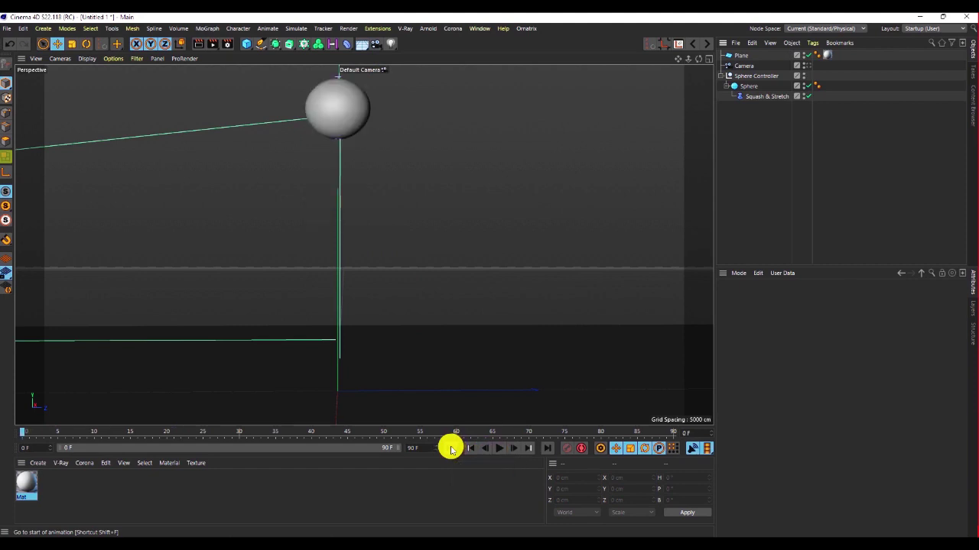
pyautogui.click(497, 452)
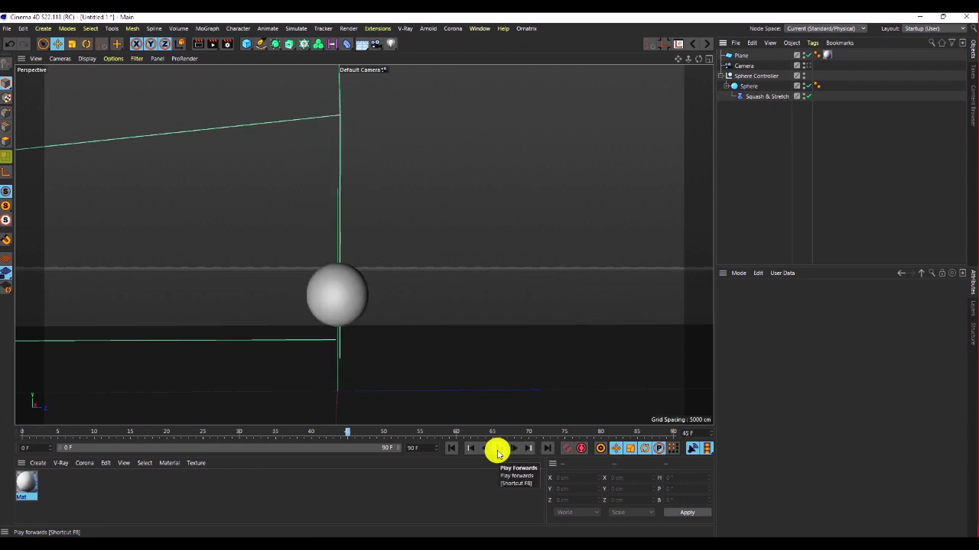
pyautogui.click(497, 450)
pyautogui.click(449, 449)
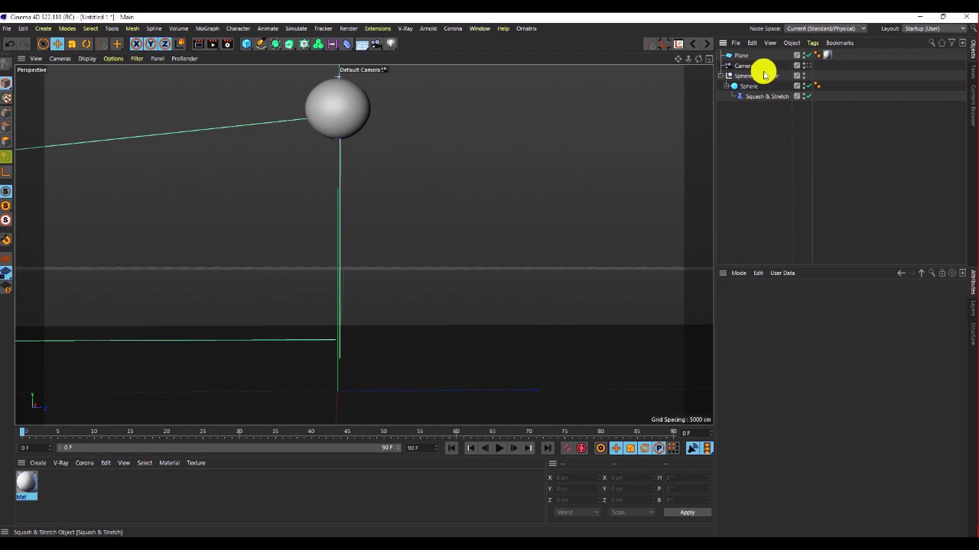
# Restore the scene camera view and close the bounce sketch in Paint to return to Cinema 4D.
pyautogui.click(809, 66)
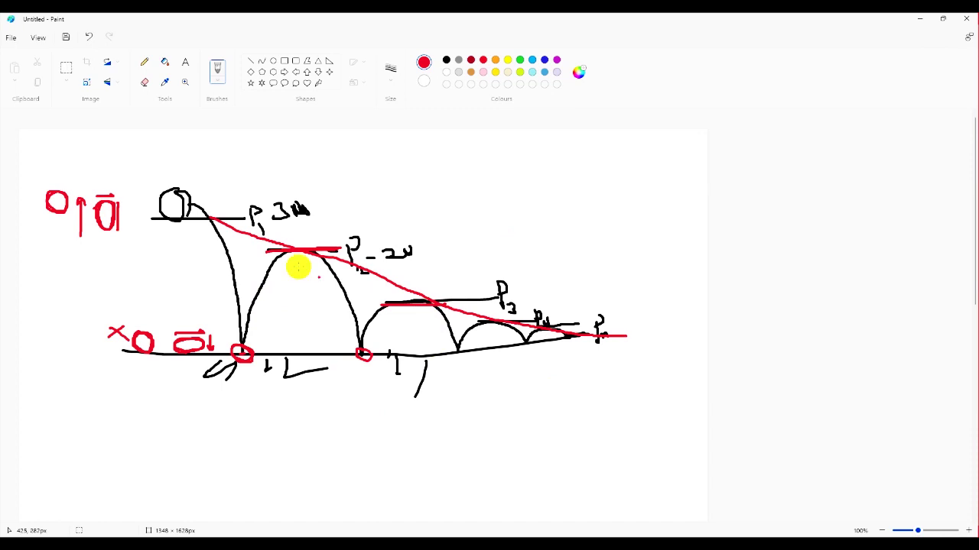
pyautogui.click(966, 18)
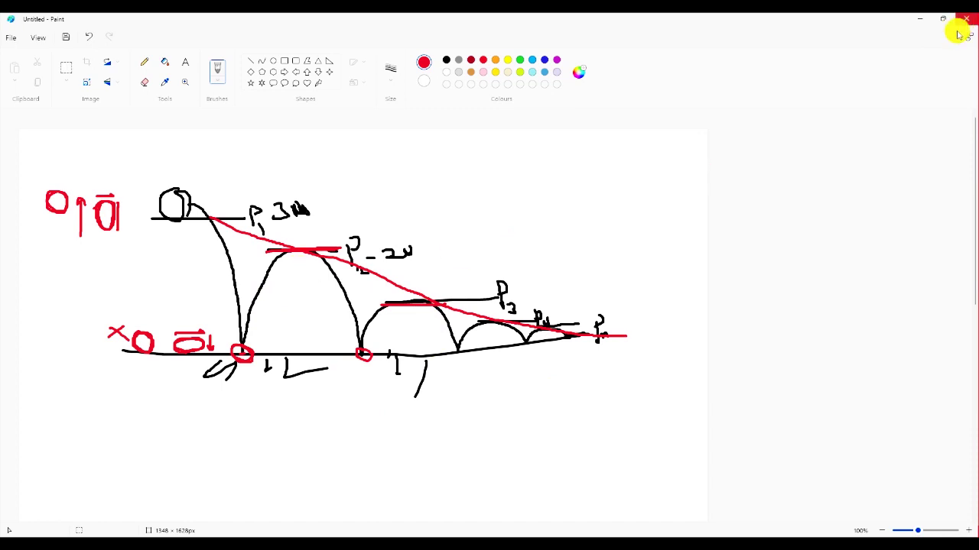
pyautogui.click(494, 306)
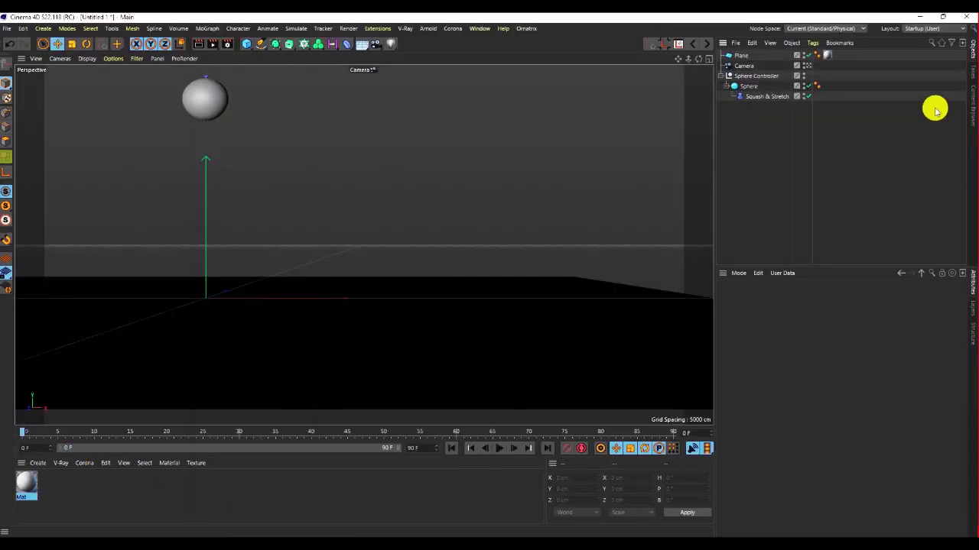
# Go to the Sphere Controller's first ground contact at frame 15, add a null object and name it Sphere Movement.
pyautogui.click(750, 76)
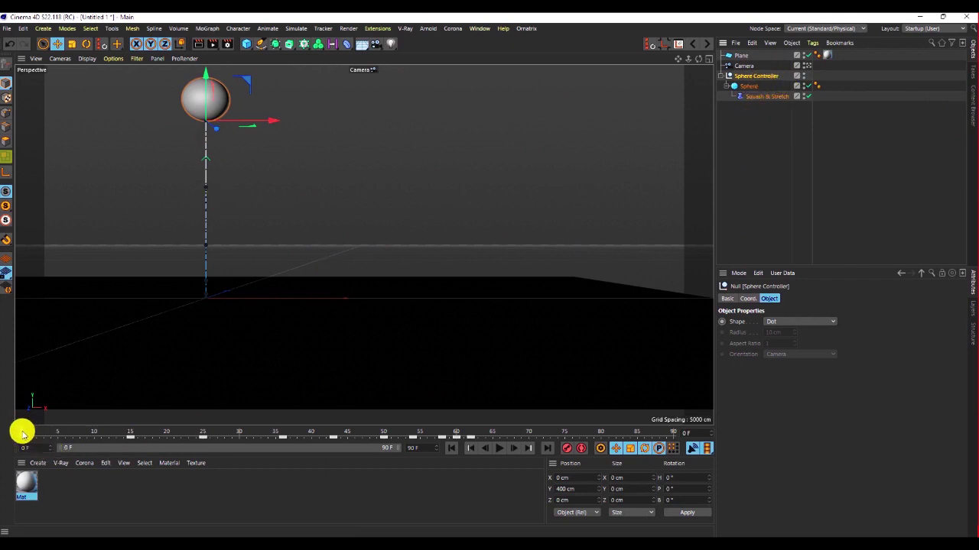
pyautogui.moveTo(23, 434); pyautogui.dragTo(131, 436)
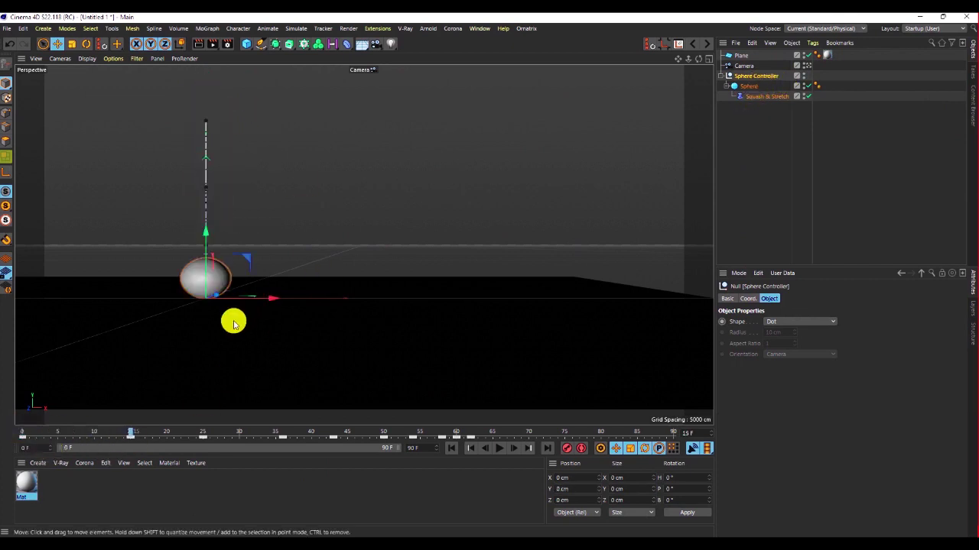
pyautogui.click(246, 43)
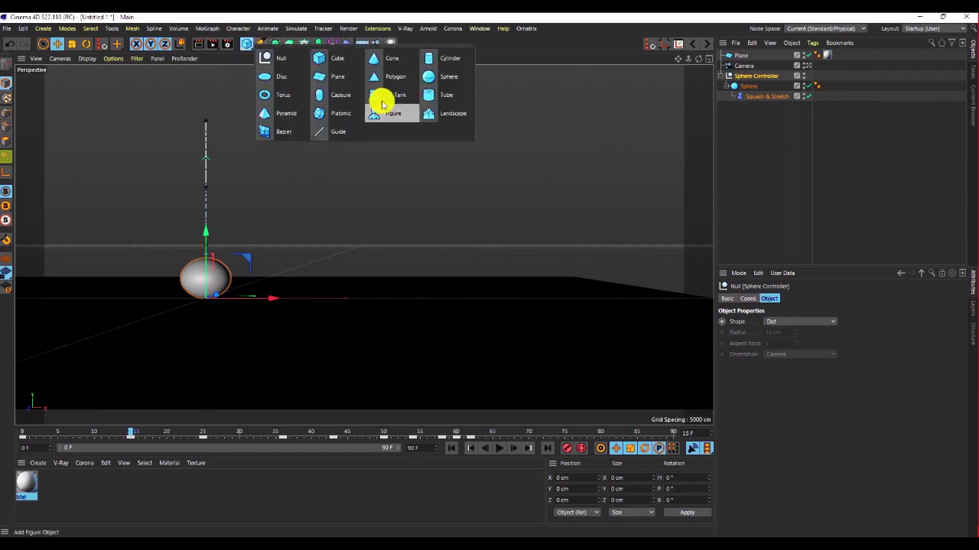
pyautogui.click(280, 59)
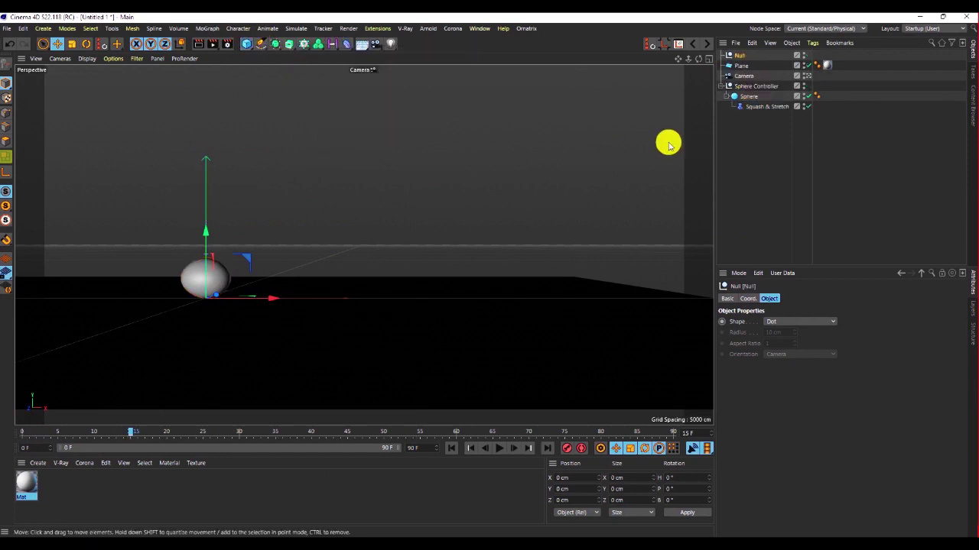
pyautogui.doubleClick(740, 56)
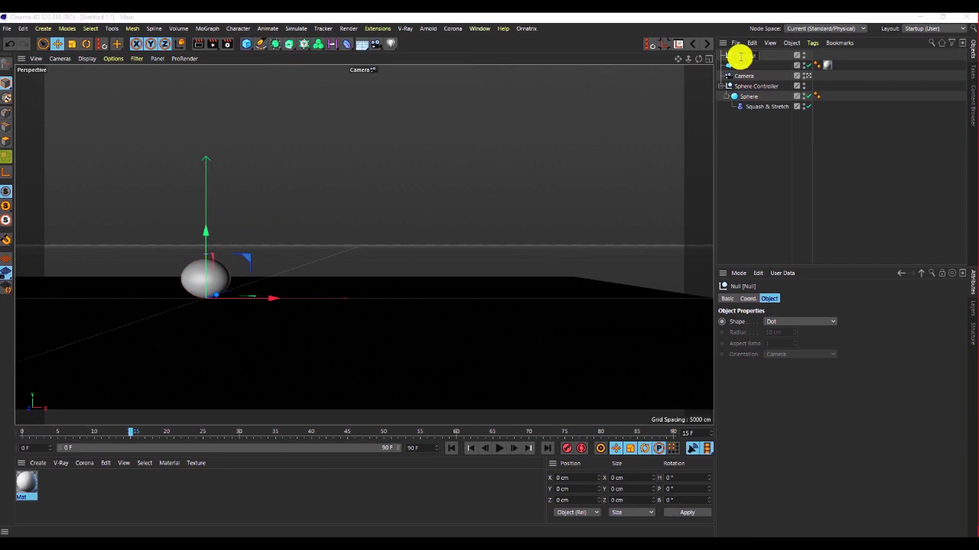
pyautogui.press('Return')
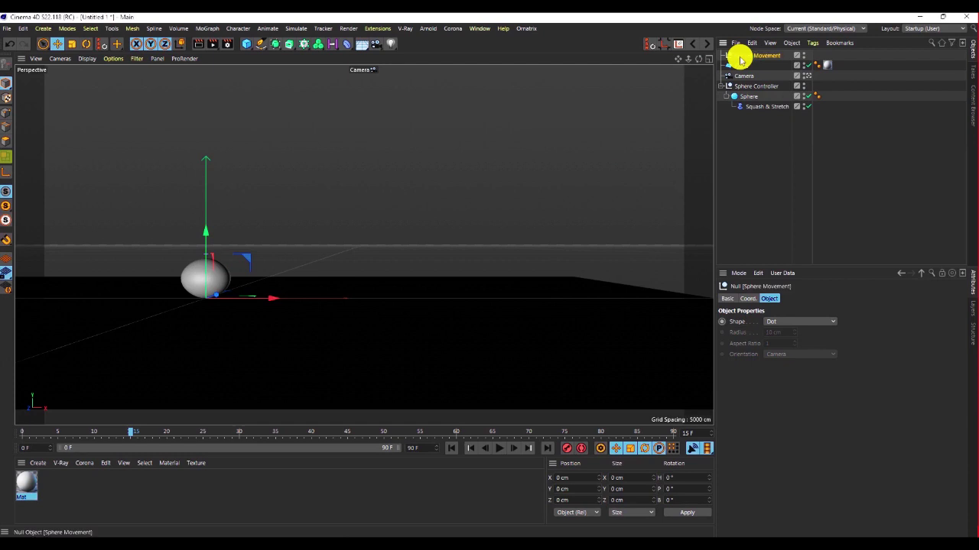
# Nest the Sphere Controller hierarchy under the Sphere Movement null.
pyautogui.doubleClick(764, 56)
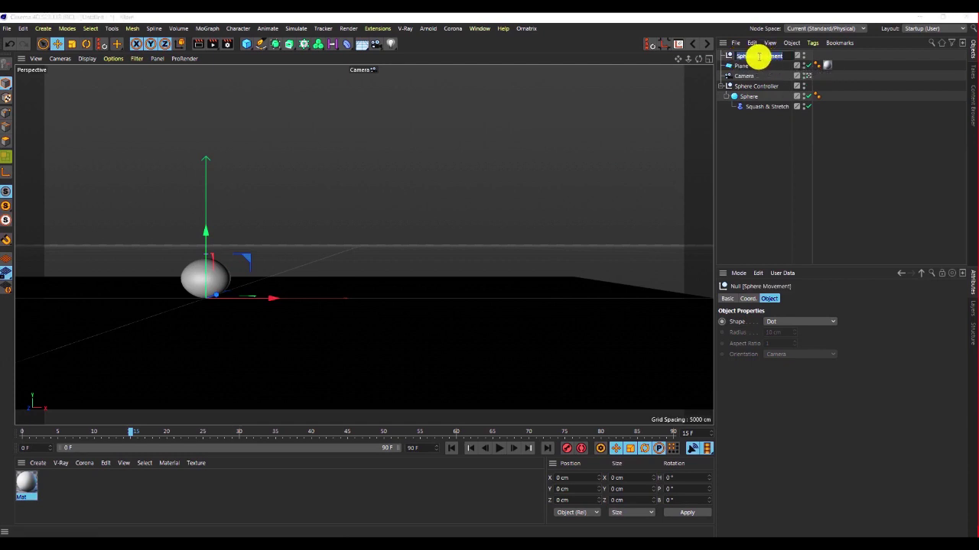
pyautogui.doubleClick(759, 56)
pyautogui.moveTo(788, 60); pyautogui.dragTo(757, 60)
pyautogui.click(861, 61)
pyautogui.moveTo(778, 60); pyautogui.dragTo(757, 78)
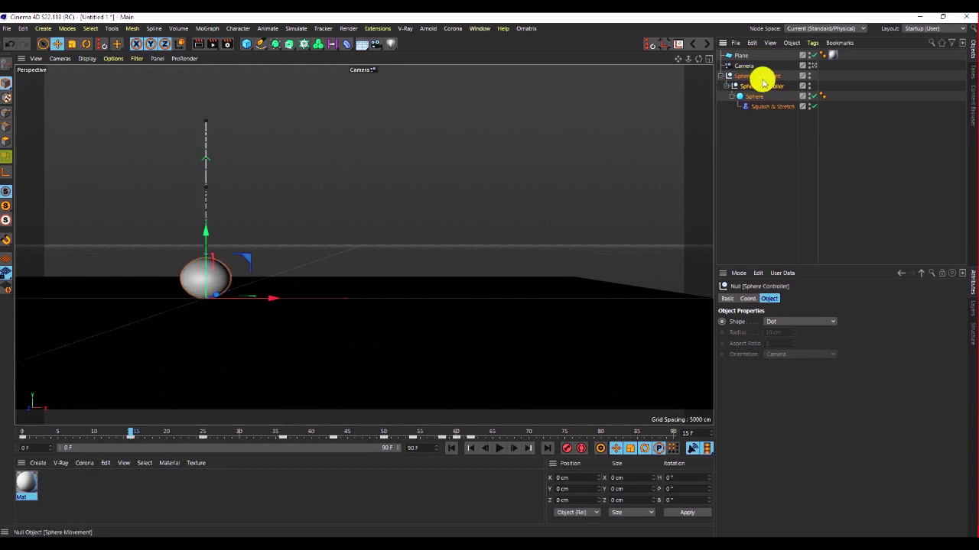
# Compare the Sphere Movement and Sphere Controller nulls' axes and keyframes at frames 0 and 15.
pyautogui.click(754, 76)
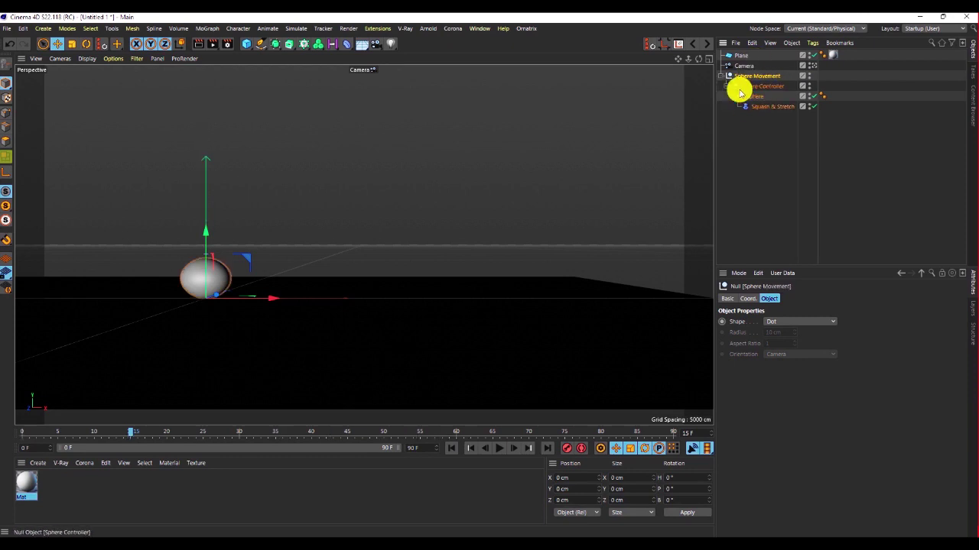
pyautogui.click(752, 87)
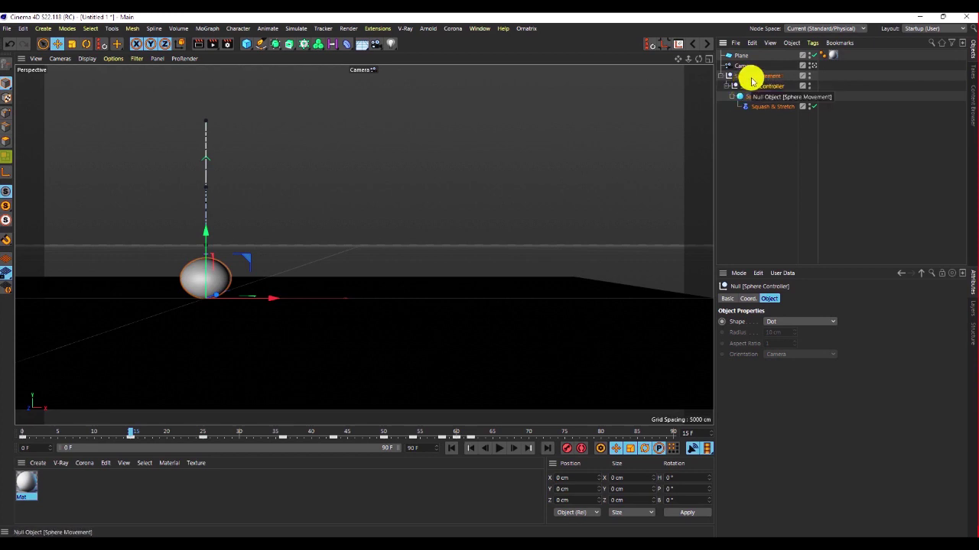
pyautogui.click(751, 79)
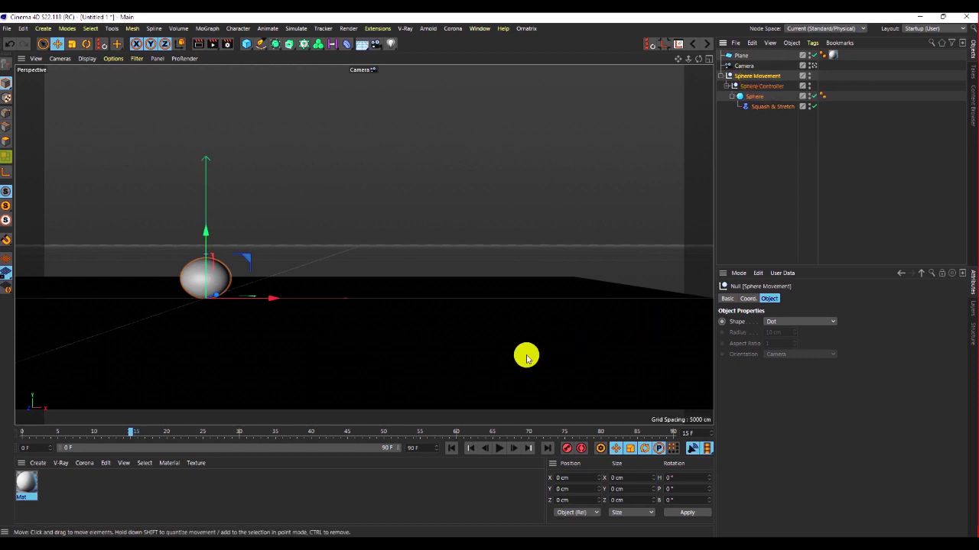
pyautogui.moveTo(120, 433); pyautogui.dragTo(2, 451)
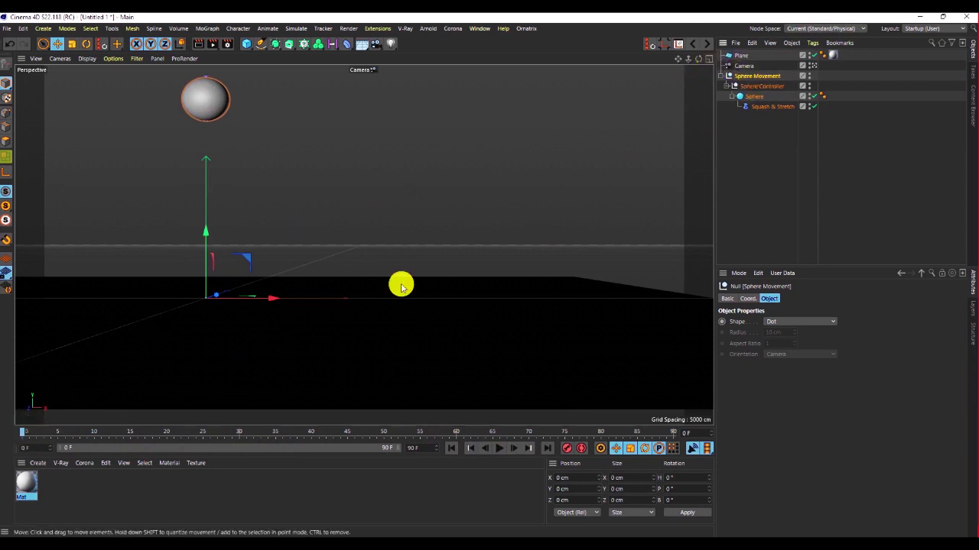
pyautogui.click(759, 86)
pyautogui.moveTo(33, 431); pyautogui.dragTo(12, 437)
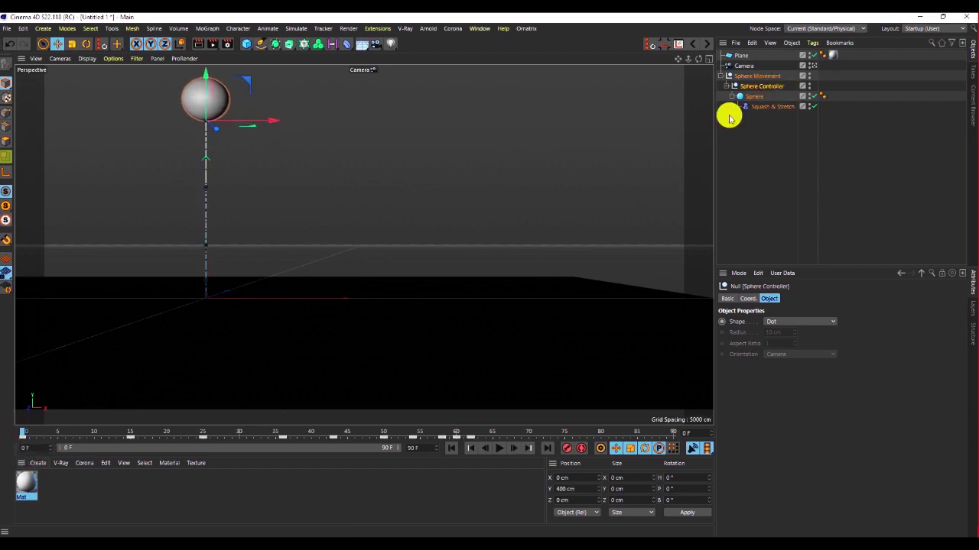
pyautogui.click(764, 77)
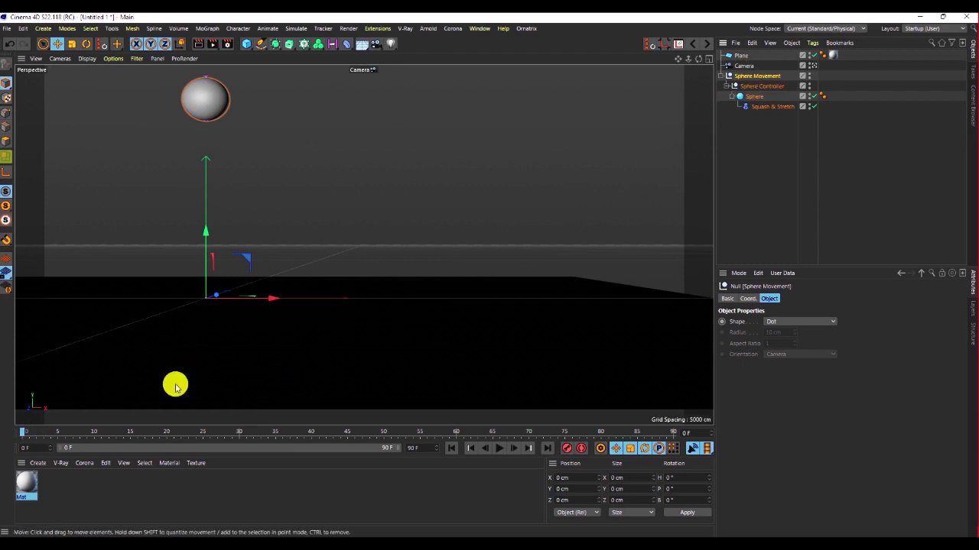
pyautogui.click(769, 86)
pyautogui.moveTo(21, 431); pyautogui.dragTo(131, 432)
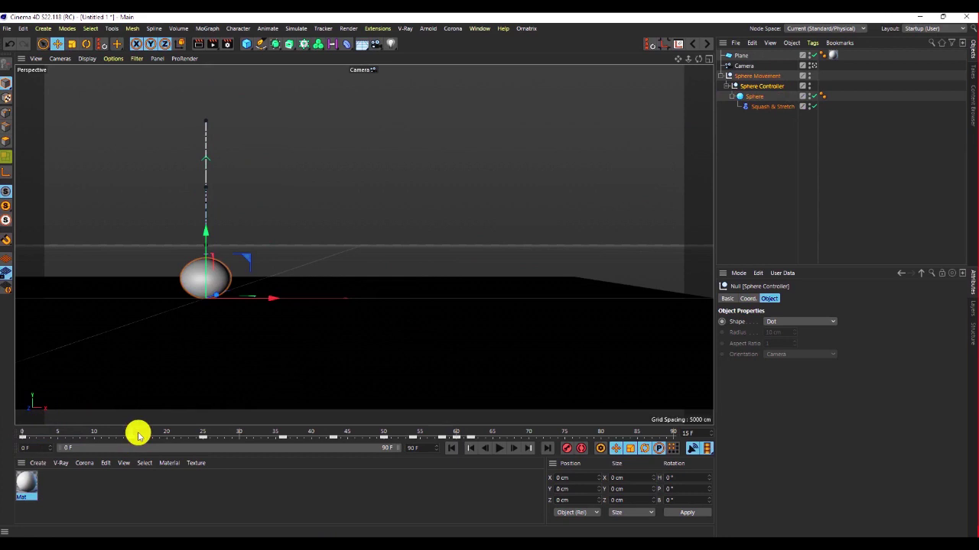
# Add another null object and name it Sphere Rotate.
pyautogui.click(745, 138)
pyautogui.click(247, 43)
pyautogui.click(290, 57)
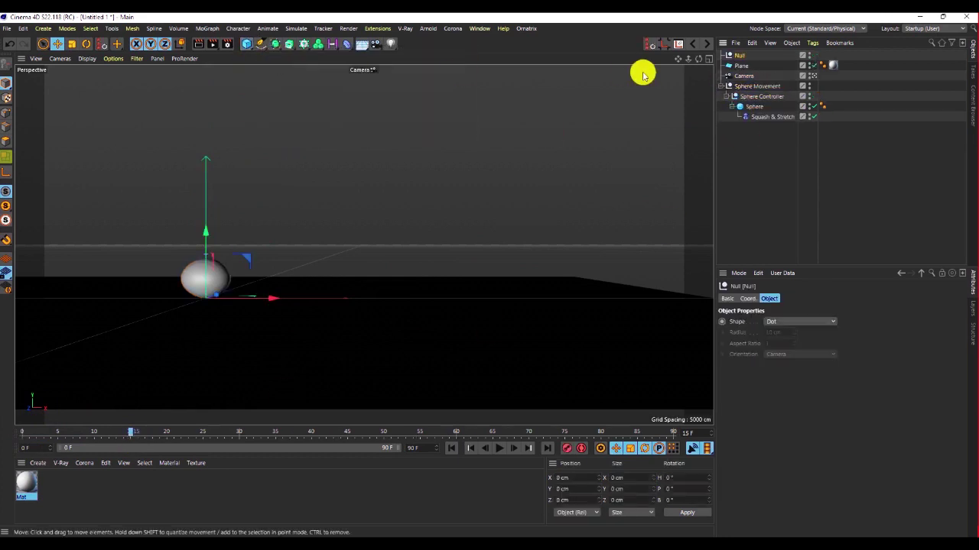
pyautogui.doubleClick(741, 56)
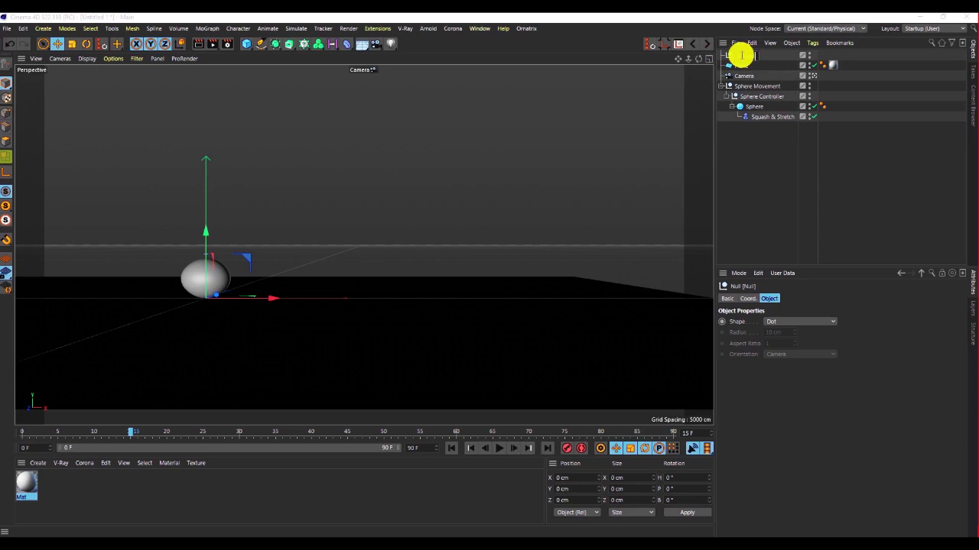
pyautogui.write('Sphere Rotate')
pyautogui.press('Return')
# Nest Sphere Rotate inside Sphere Movement as the parent of the Sphere Controller.
pyautogui.moveTo(755, 94); pyautogui.dragTo(759, 86)
pyautogui.click(760, 88)
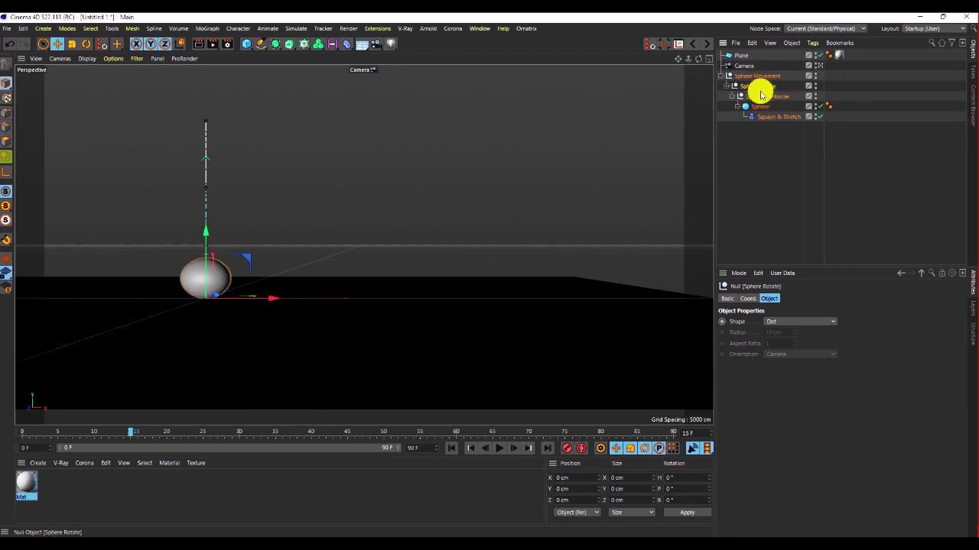
pyautogui.click(758, 76)
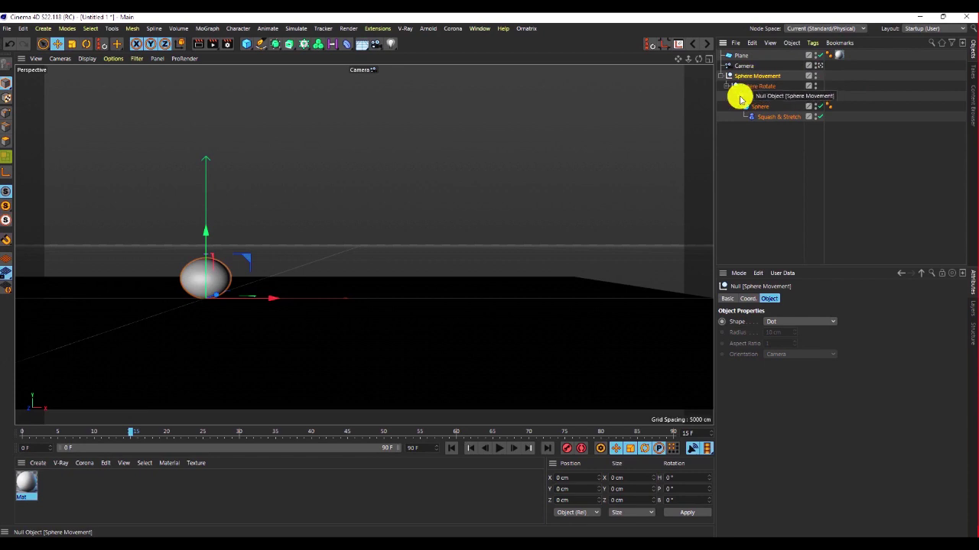
# Undo the Sphere Rotate nesting and delete that null.
pyautogui.hotkey('ctrl', 'z')
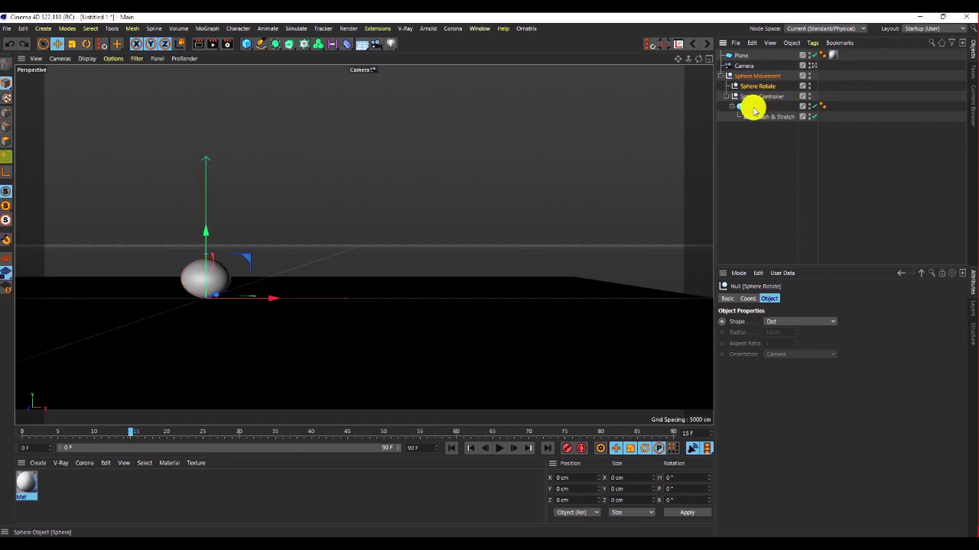
pyautogui.hotkey('ctrl', 'z')
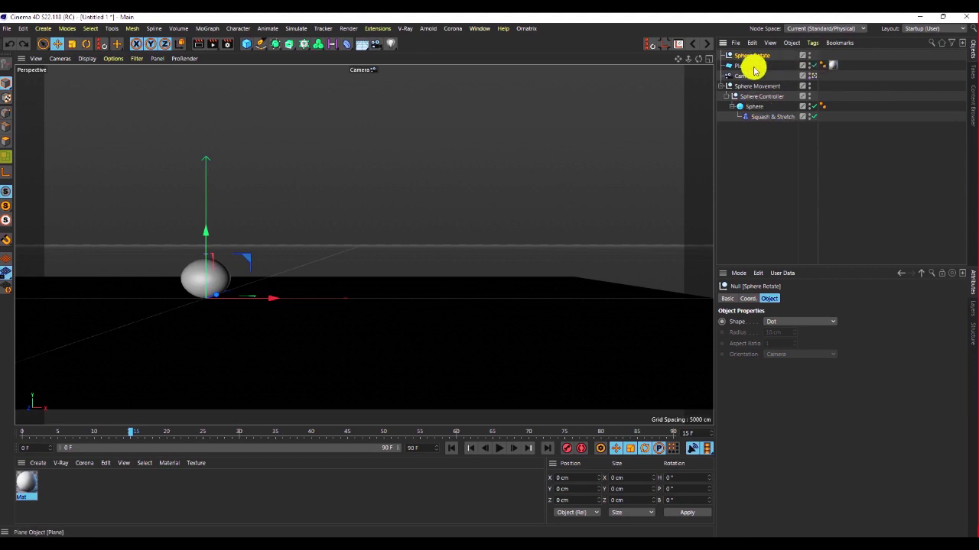
pyautogui.press('Delete')
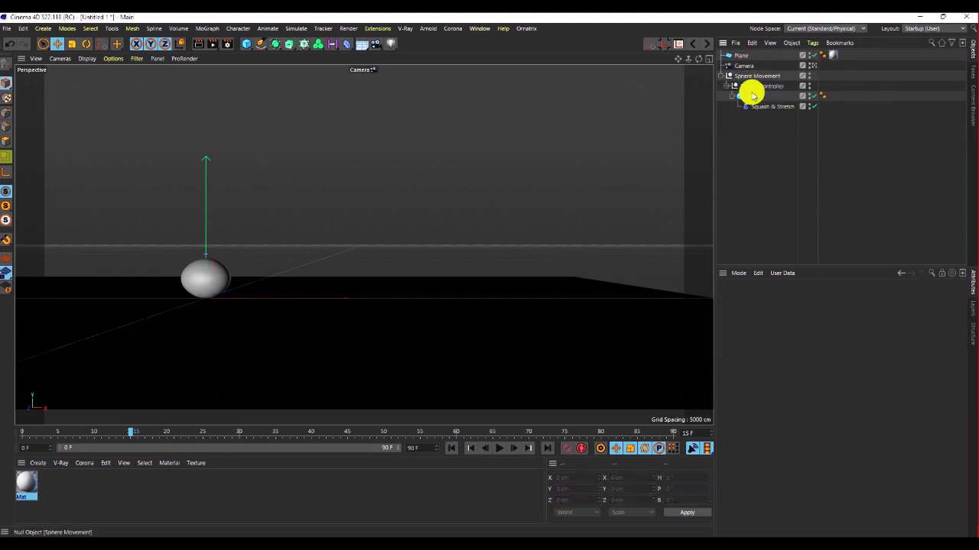
# Keyframe the Sphere Movement null's X position at 0 cm on frame 0.
pyautogui.click(756, 98)
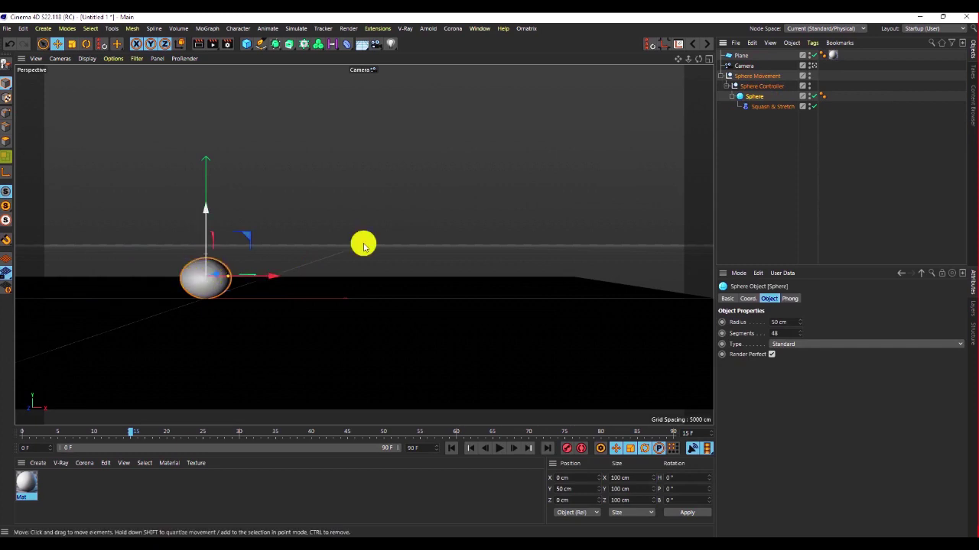
pyautogui.click(764, 75)
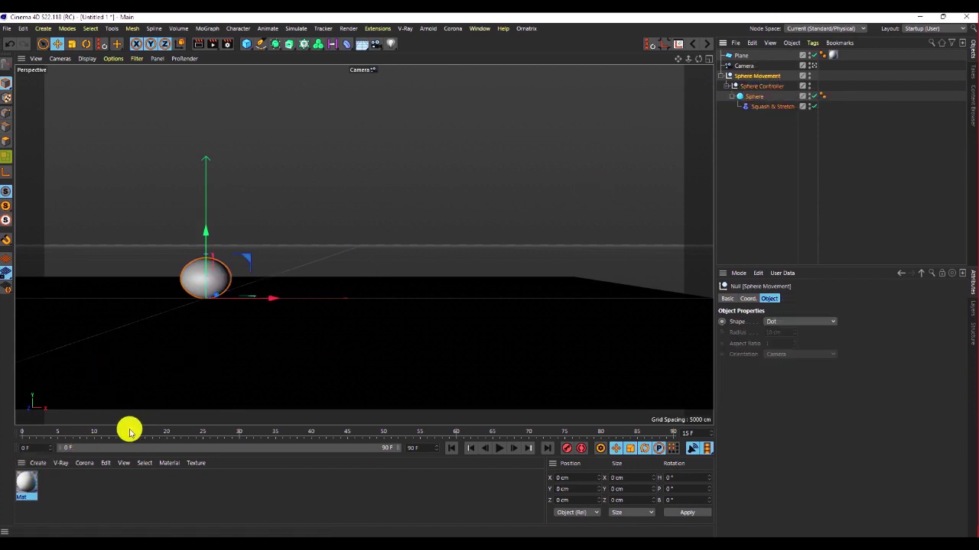
pyautogui.moveTo(130, 435); pyautogui.dragTo(18, 437)
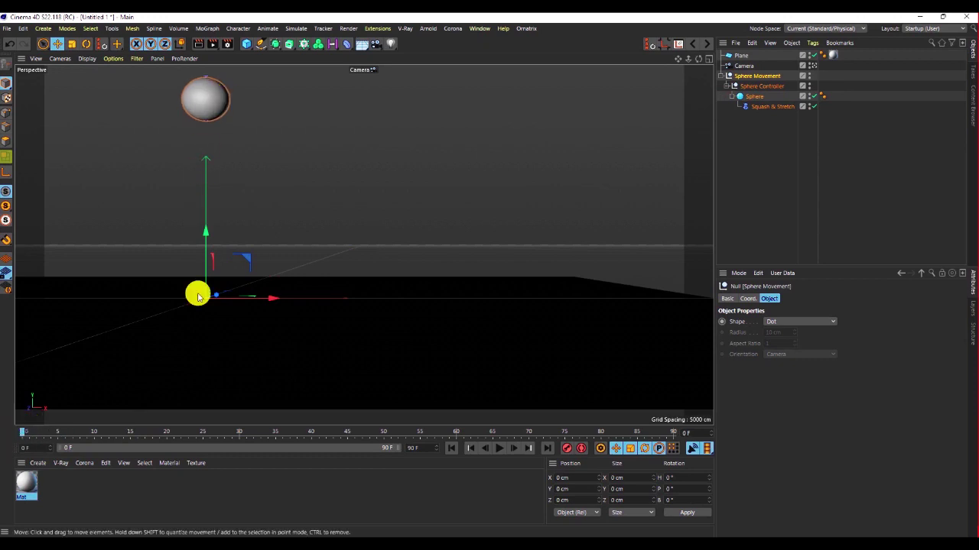
pyautogui.click(746, 299)
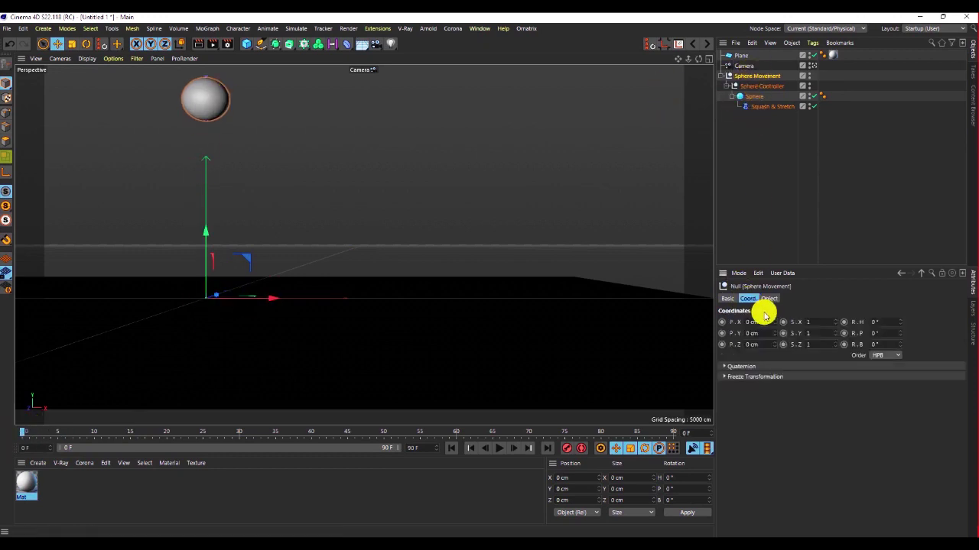
pyautogui.moveTo(773, 323); pyautogui.dragTo(769, 304)
pyautogui.moveTo(769, 291); pyautogui.dragTo(773, 323)
pyautogui.rightClick(774, 323)
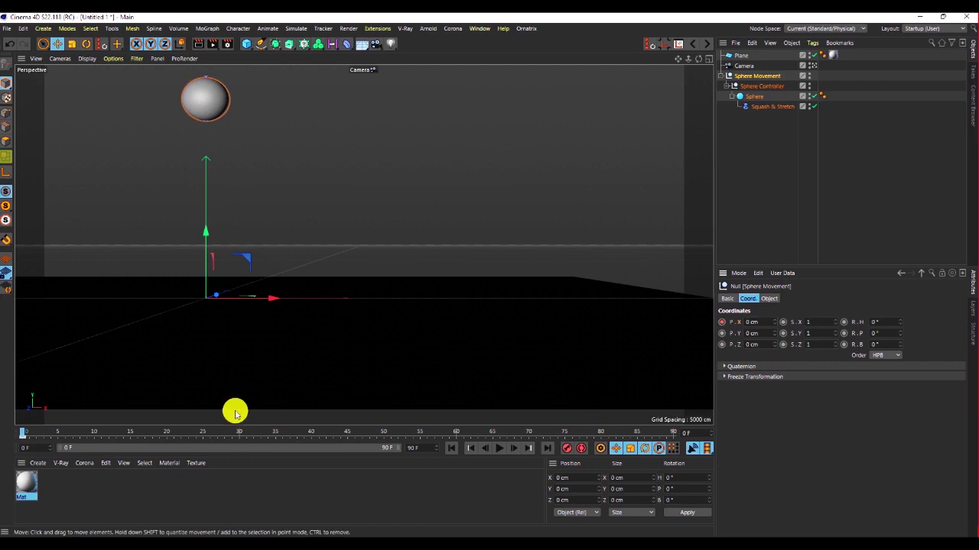
# At the Sphere Controller's frame 15 key, move Sphere Movement to 300 cm on X and keyframe its X position.
pyautogui.click(750, 86)
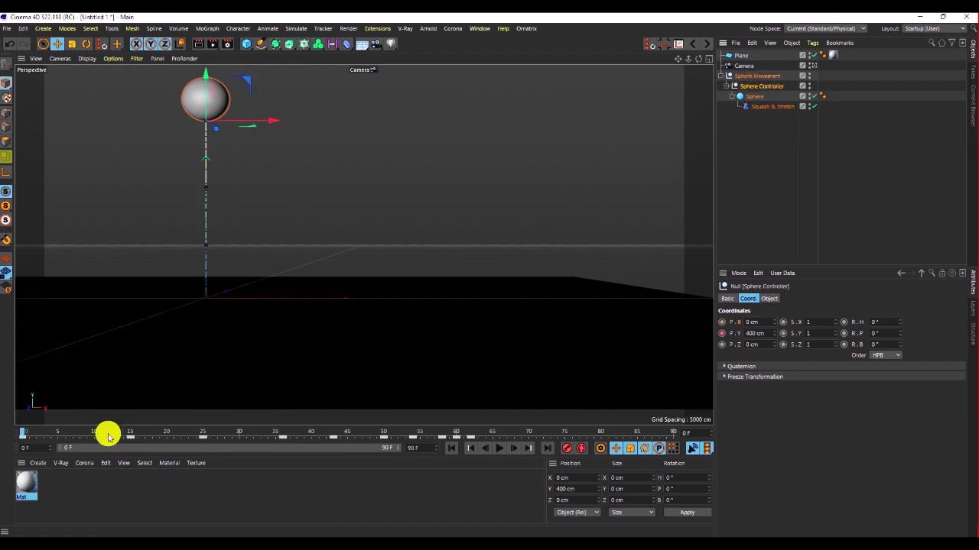
pyautogui.click(131, 433)
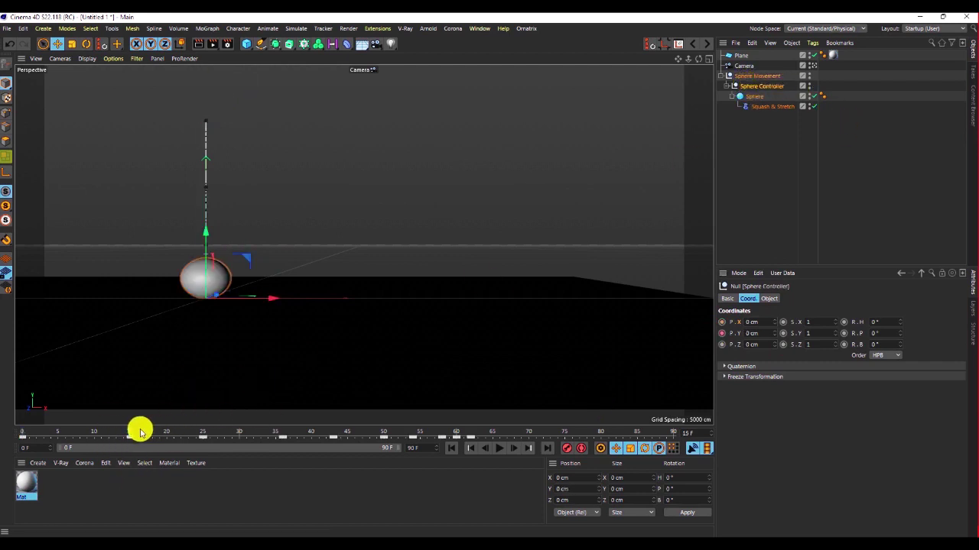
pyautogui.click(757, 75)
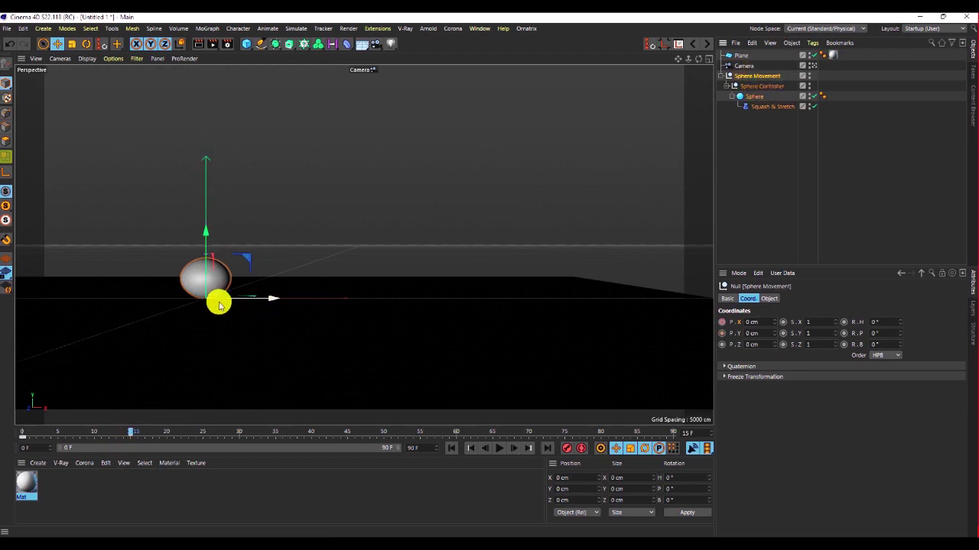
pyautogui.moveTo(272, 300); pyautogui.dragTo(406, 296)
pyautogui.click(721, 321)
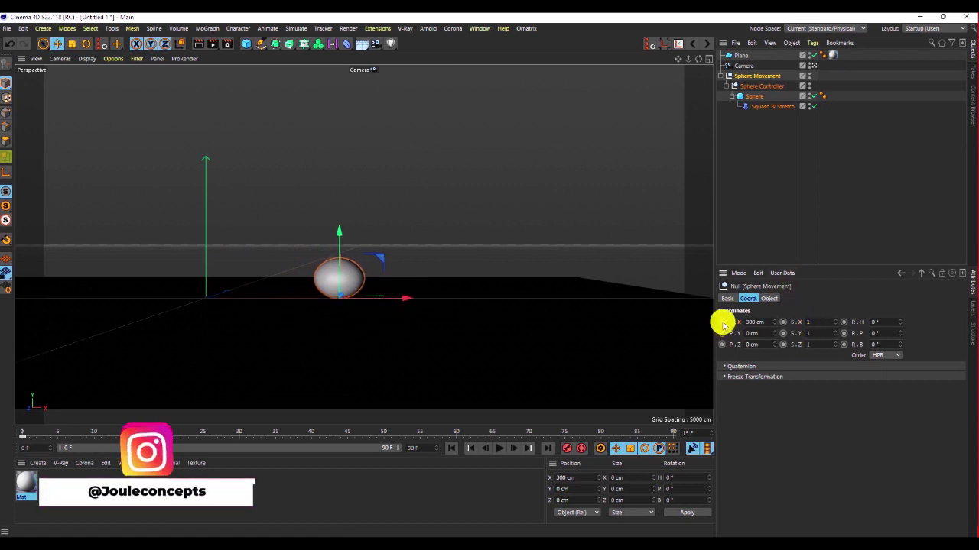
# At the Sphere Controller's frame 25 key, set Sphere Movement's X position to 450 cm and keyframe it.
pyautogui.click(761, 86)
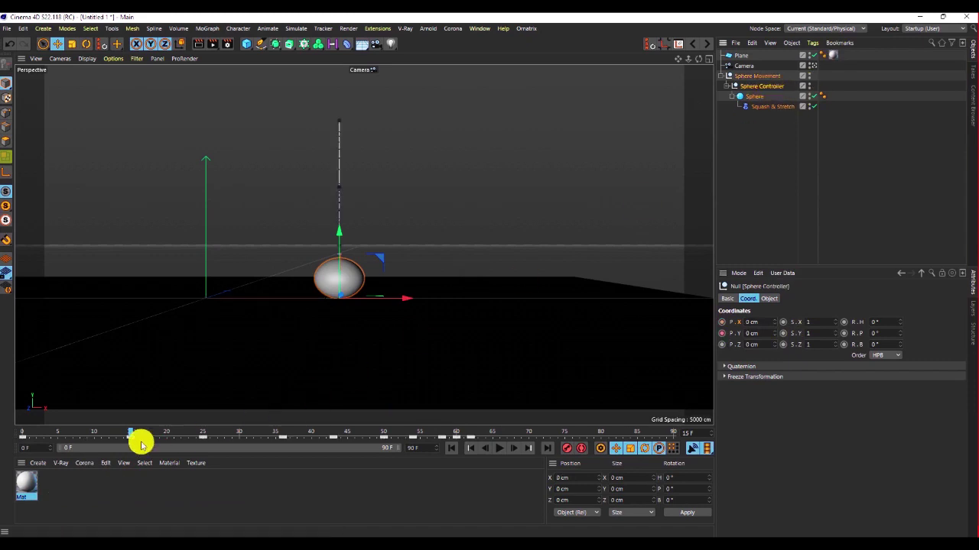
pyautogui.moveTo(130, 432); pyautogui.dragTo(199, 434)
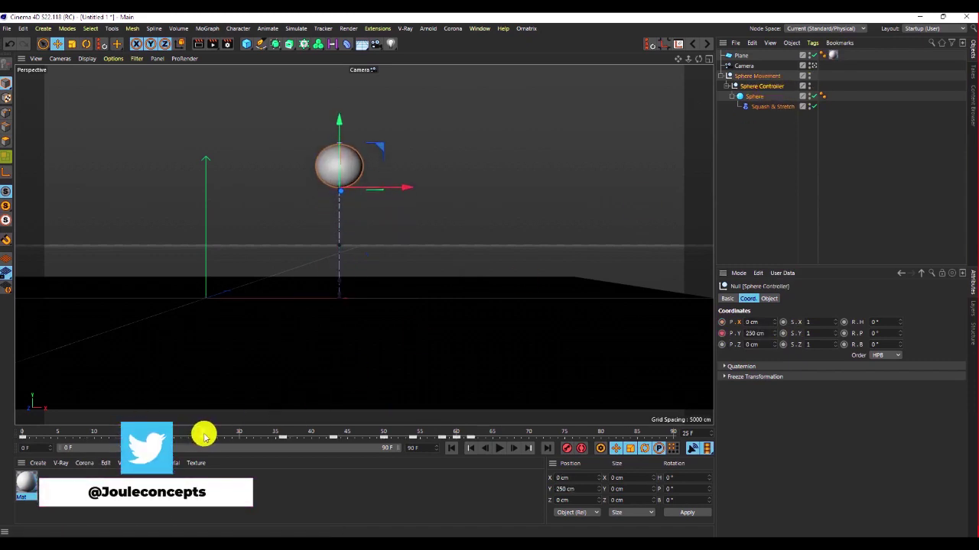
pyautogui.click(753, 76)
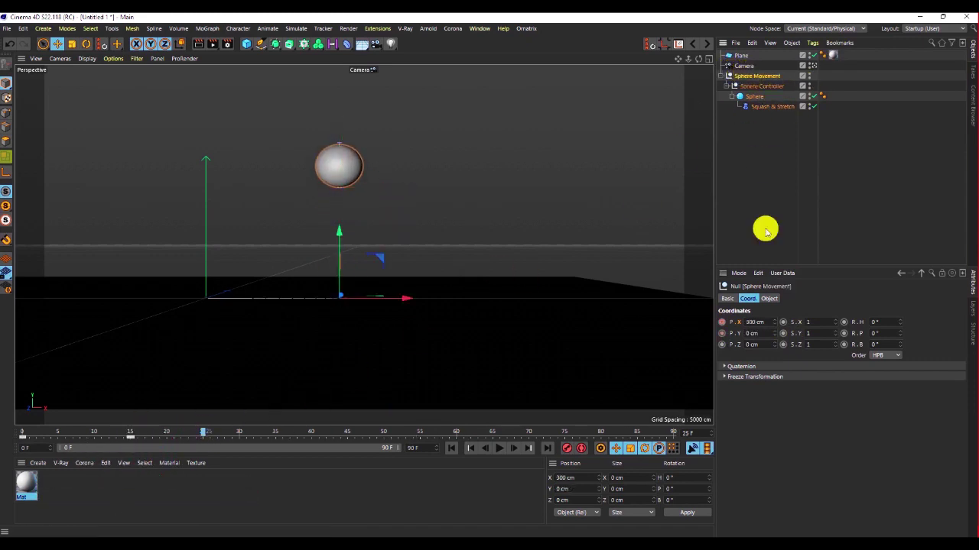
pyautogui.moveTo(410, 301); pyautogui.dragTo(428, 302)
pyautogui.hotkey('ctrl', 'z')
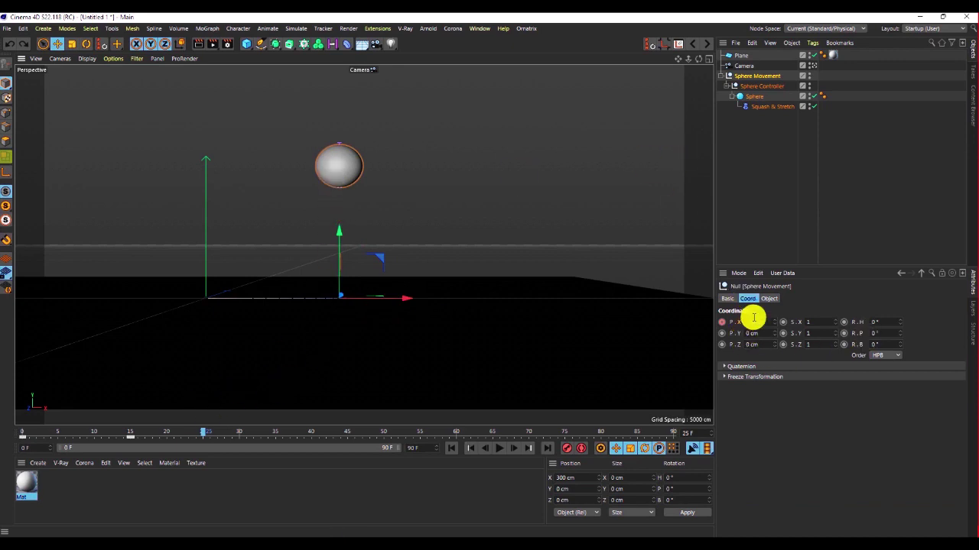
pyautogui.click(774, 322)
pyautogui.moveTo(775, 324); pyautogui.dragTo(779, 258)
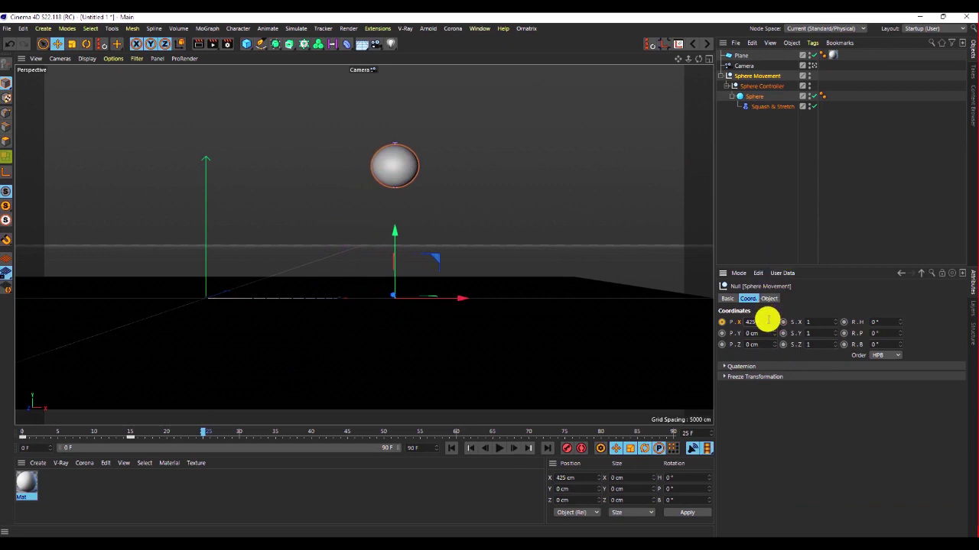
pyautogui.moveTo(767, 321); pyautogui.dragTo(732, 327)
pyautogui.write('4')
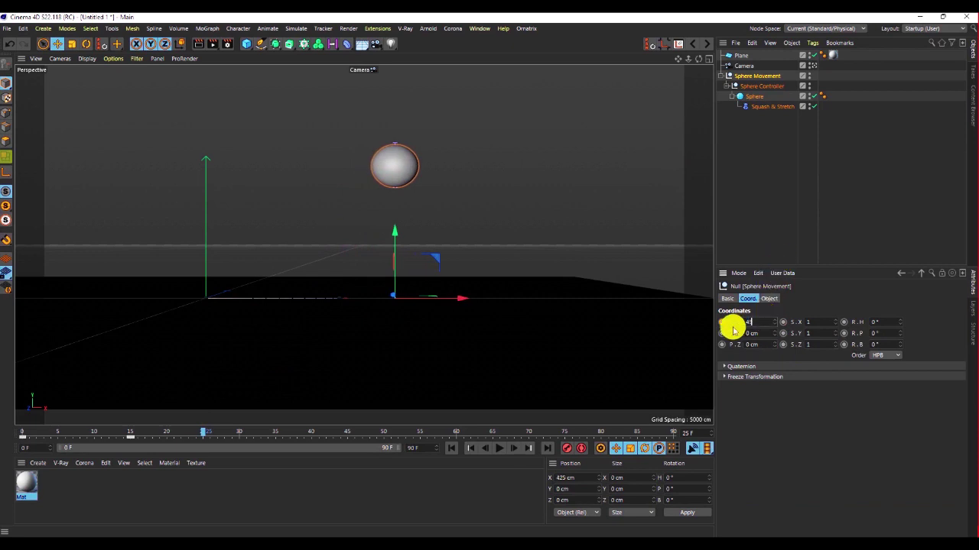
pyautogui.write('50')
pyautogui.press('Return')
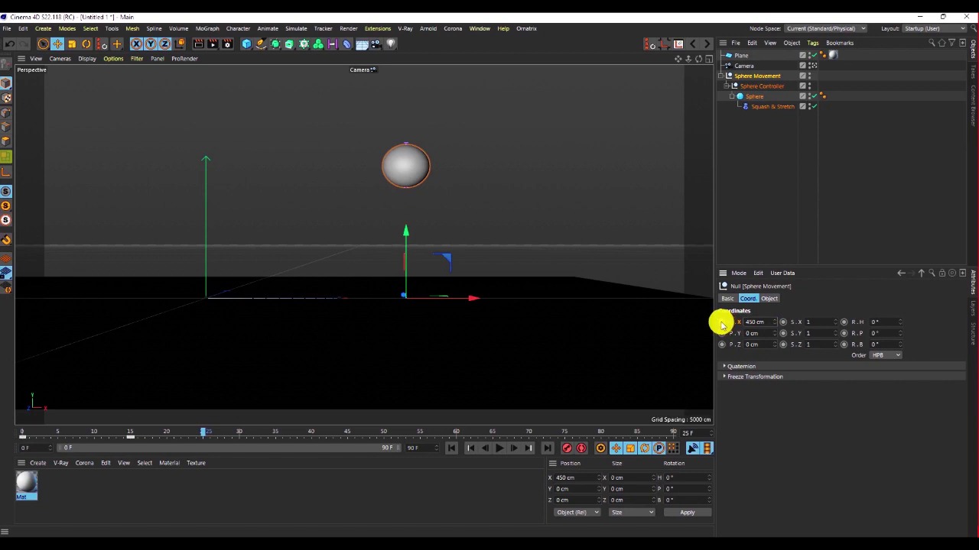
pyautogui.click(721, 322)
# Return to frame 15, set Sphere Movement's X position to 200 cm and update its keyframe.
pyautogui.moveTo(198, 433); pyautogui.dragTo(134, 479)
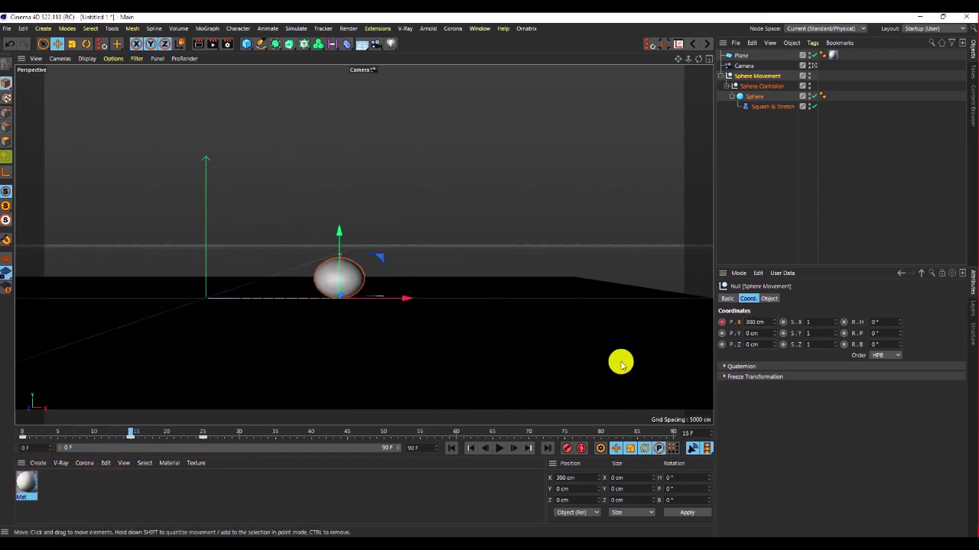
pyautogui.click(765, 323)
pyautogui.write('150')
pyautogui.press('Return')
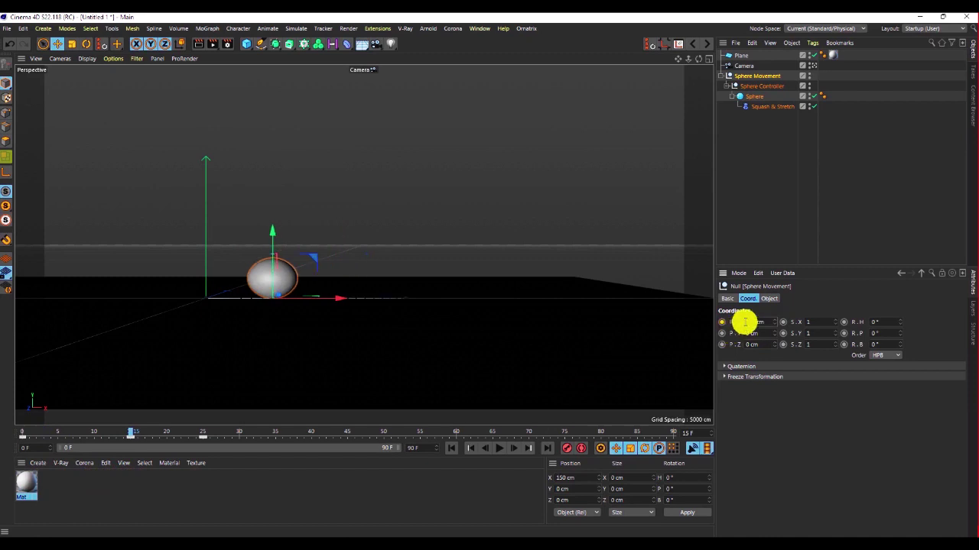
pyautogui.write('20')
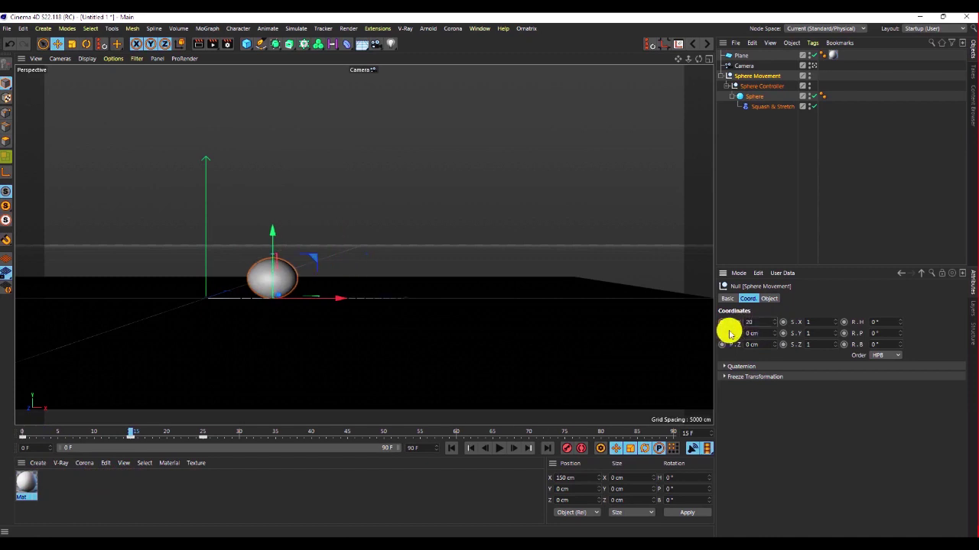
pyautogui.write('0')
pyautogui.press('Return')
pyautogui.click(721, 321)
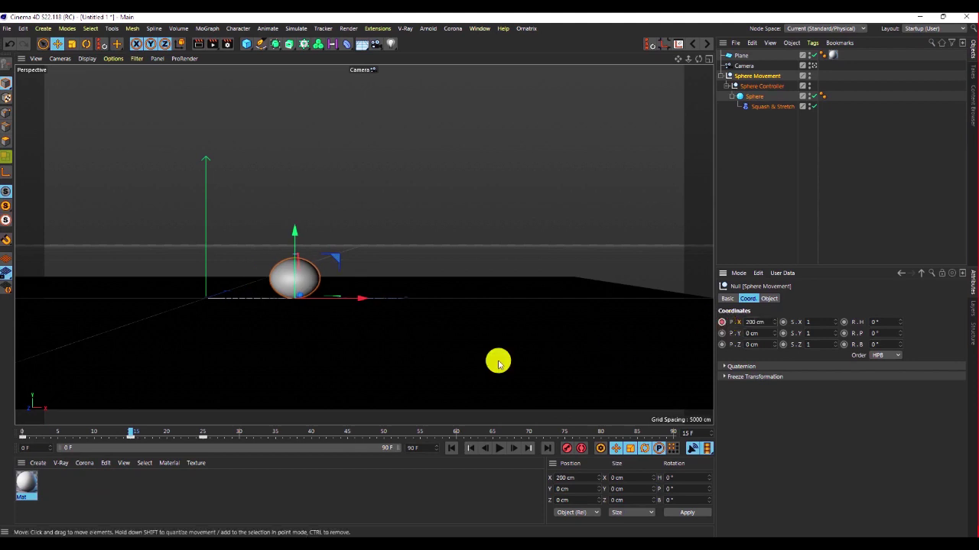
# On frame 25, set Sphere Movement's X position to 320 cm and update its keyframe.
pyautogui.moveTo(132, 434); pyautogui.dragTo(201, 519)
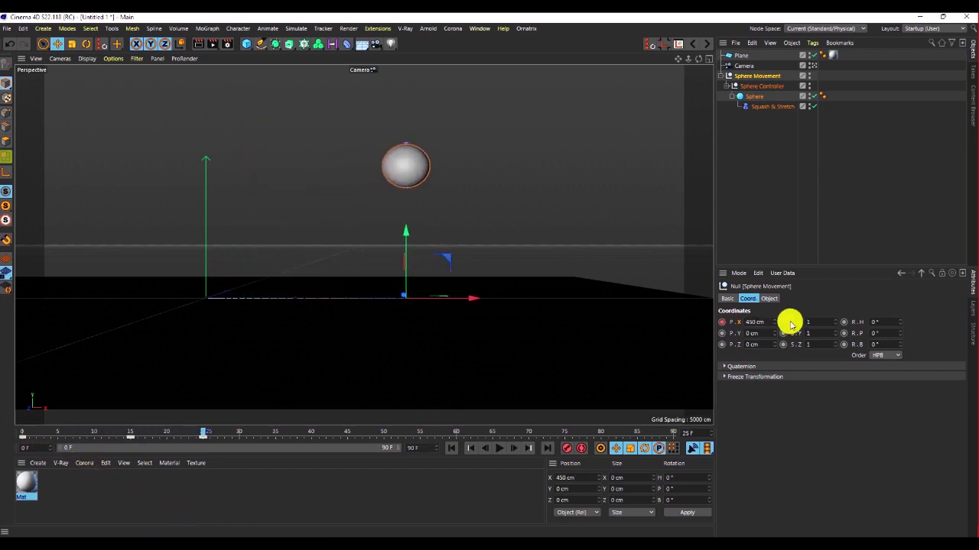
pyautogui.click(755, 321)
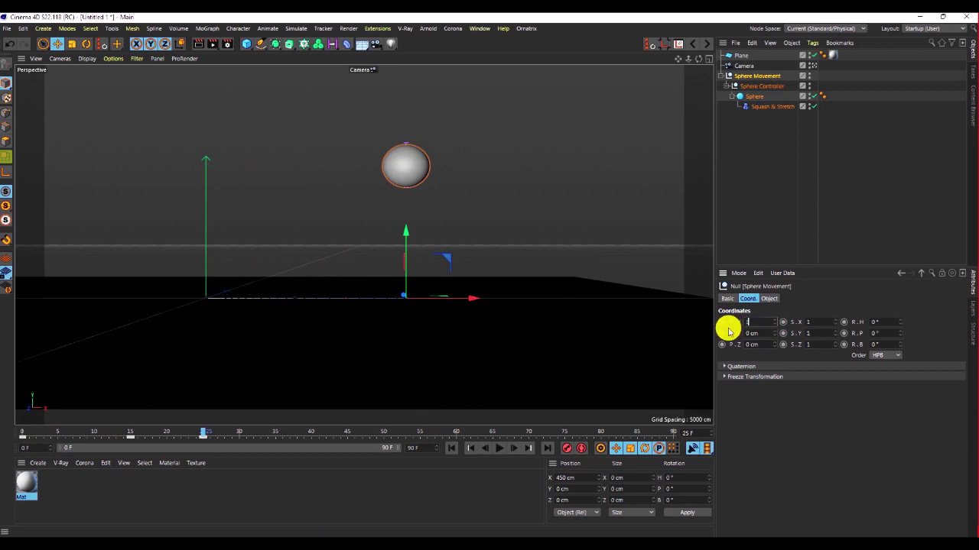
pyautogui.write('300')
pyautogui.press('Return')
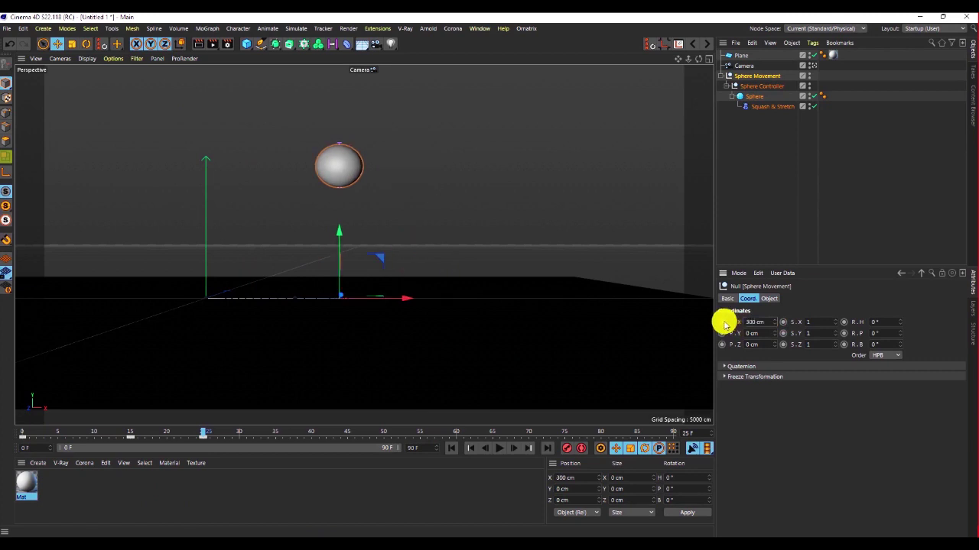
pyautogui.click(768, 322)
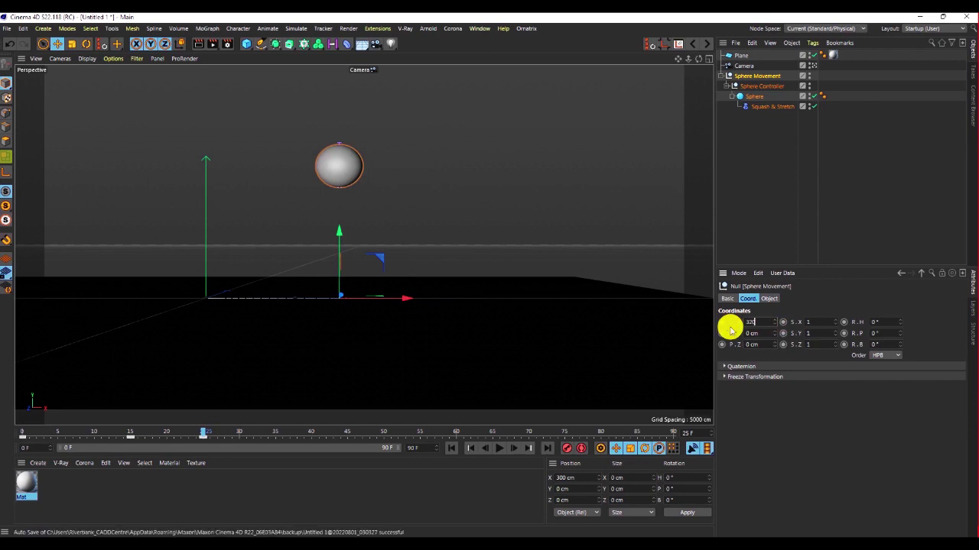
pyautogui.press('Return')
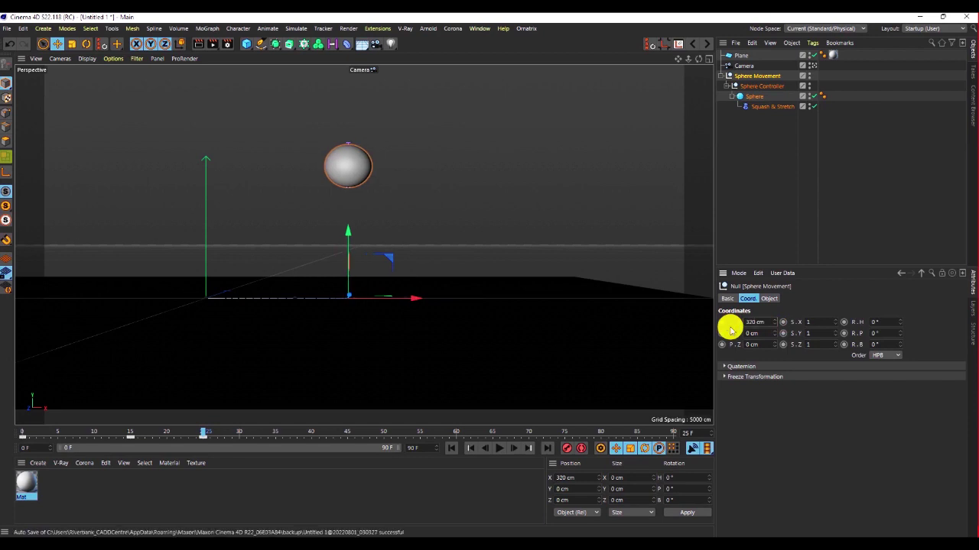
pyautogui.click(721, 322)
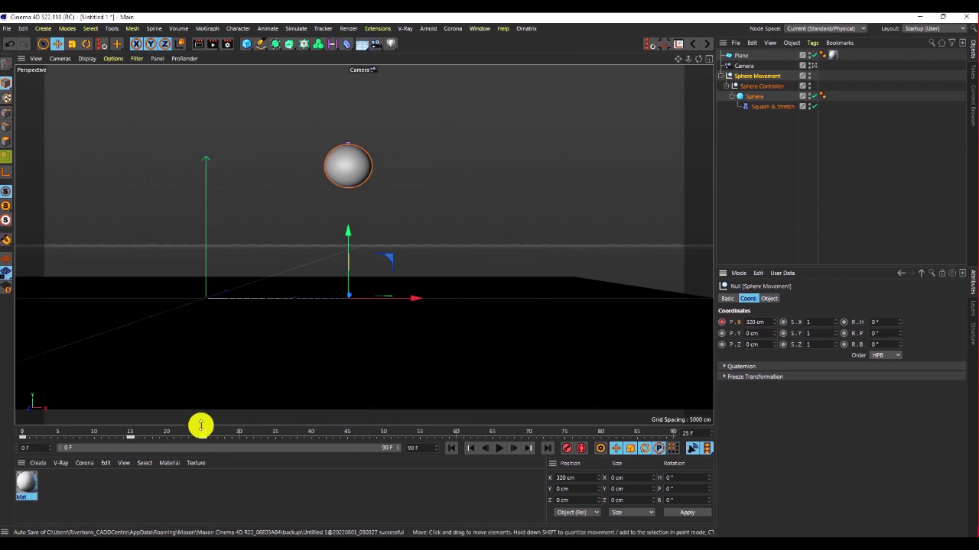
# At the Sphere Controller's frame 36 key, set Sphere Movement's X position to 450 cm and keyframe it.
pyautogui.moveTo(153, 444); pyautogui.dragTo(79, 483)
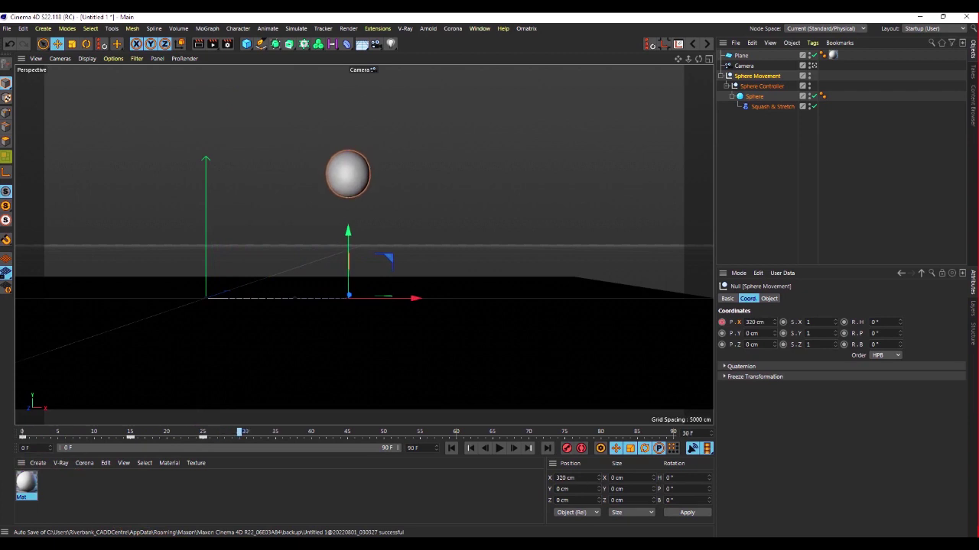
pyautogui.click(746, 88)
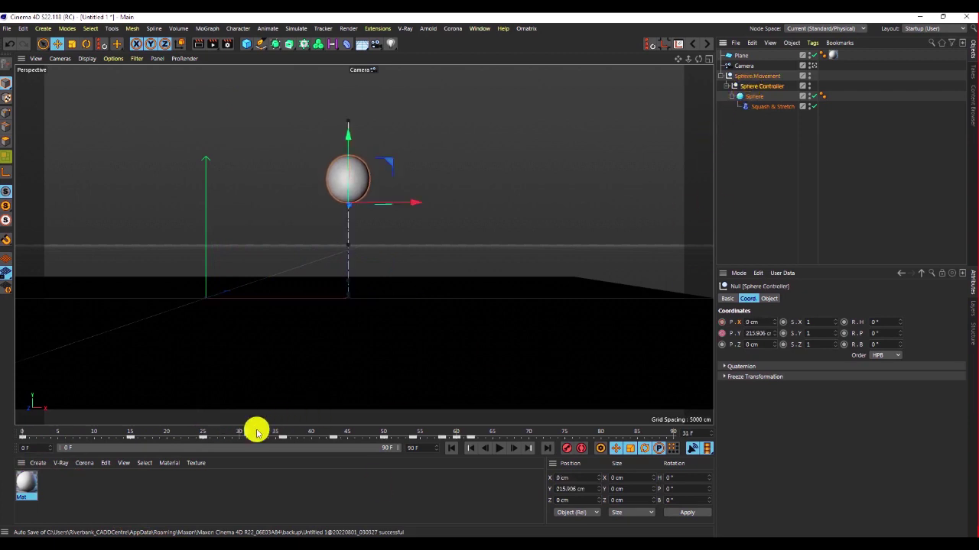
pyautogui.moveTo(240, 432); pyautogui.dragTo(280, 435)
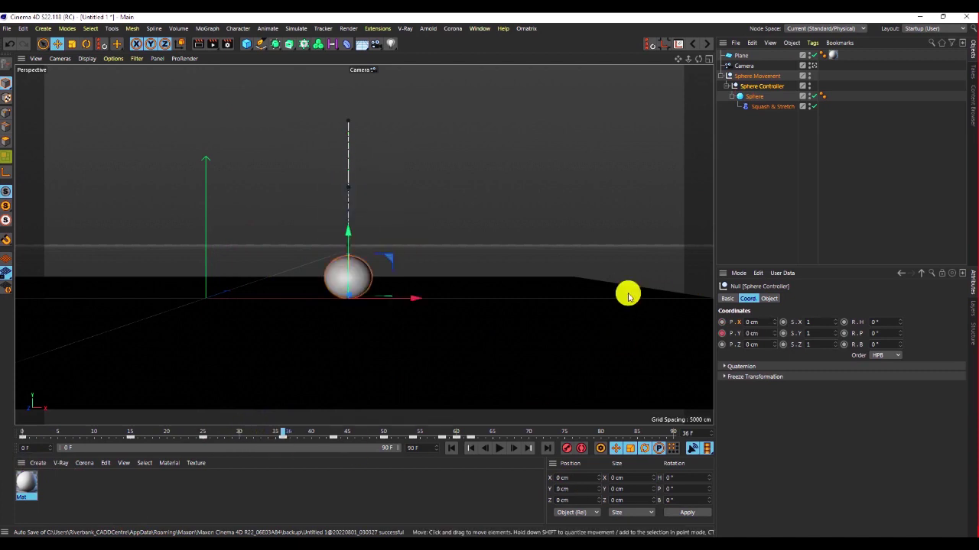
pyautogui.click(749, 77)
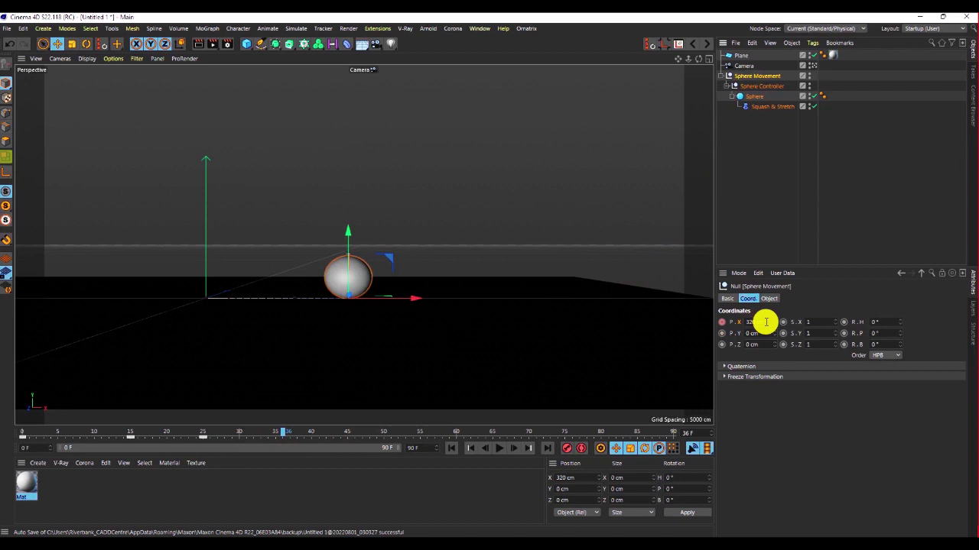
pyautogui.click(765, 322)
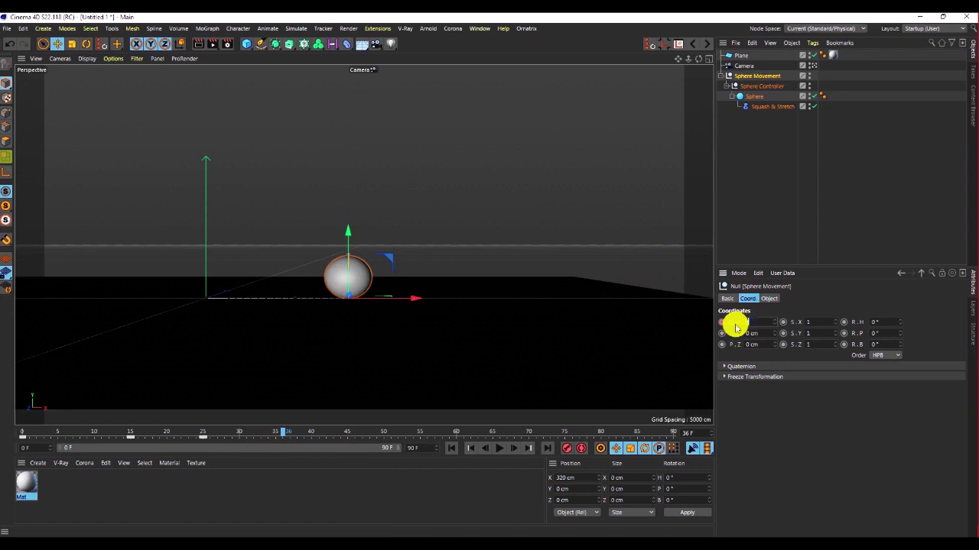
pyautogui.write('410')
pyautogui.press('Return')
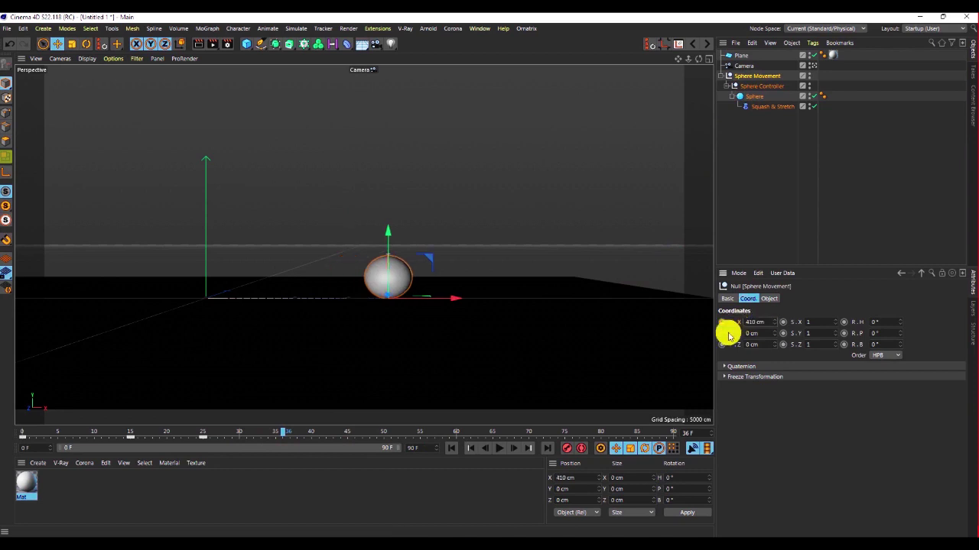
pyautogui.click(763, 323)
pyautogui.write('4')
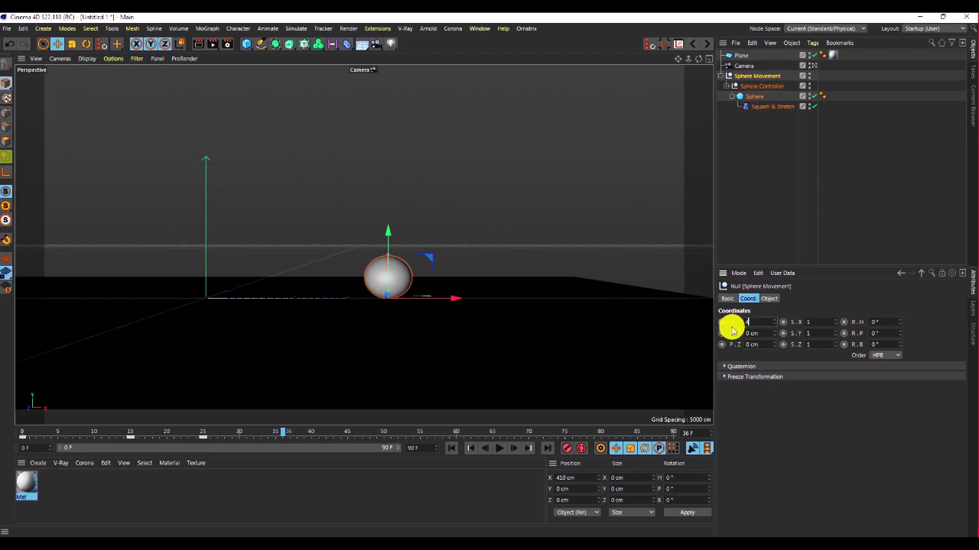
pyautogui.write('50')
pyautogui.press('Return')
pyautogui.click(721, 322)
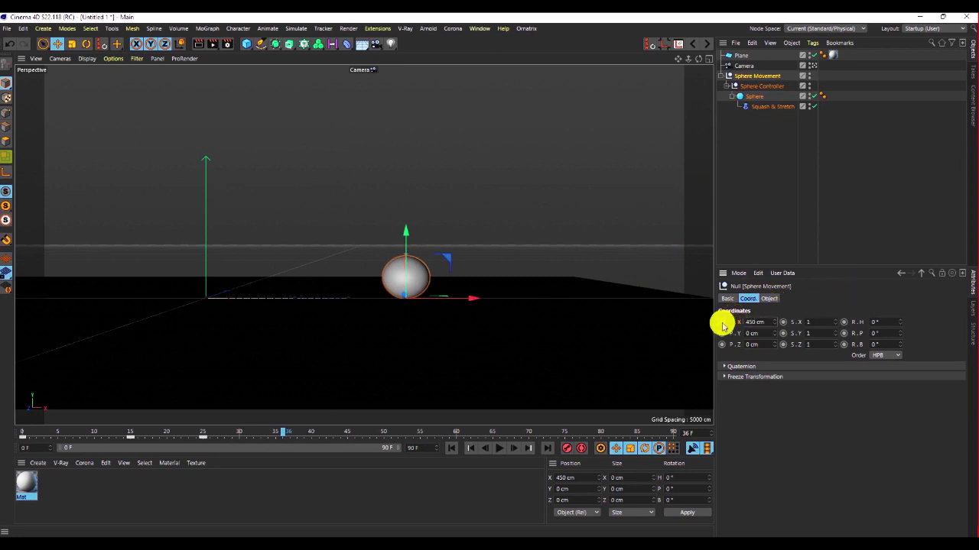
# Scrub through the motion, then set Sphere Movement's X position on frame 36 to 420 cm.
pyautogui.moveTo(281, 434); pyautogui.dragTo(283, 546)
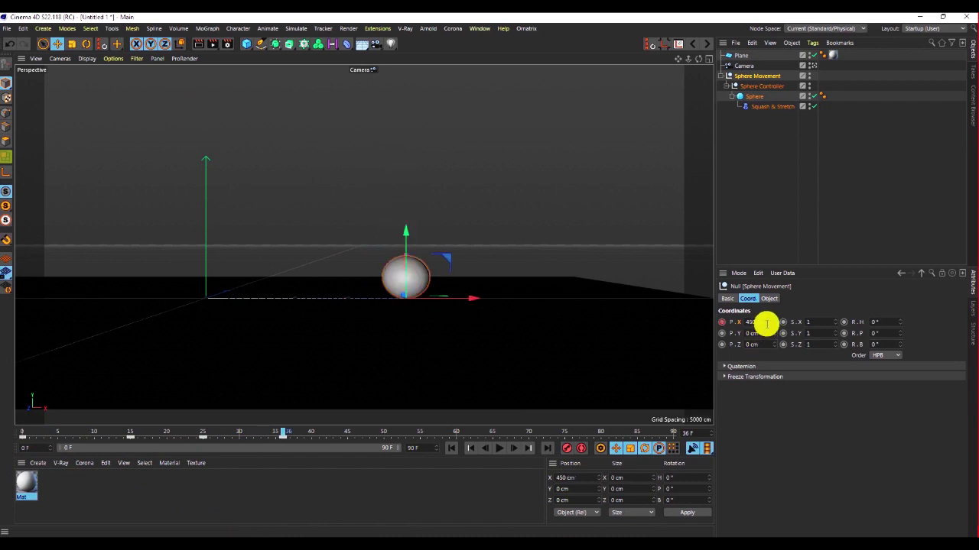
pyautogui.click(764, 322)
pyautogui.write('430')
pyautogui.press('Return')
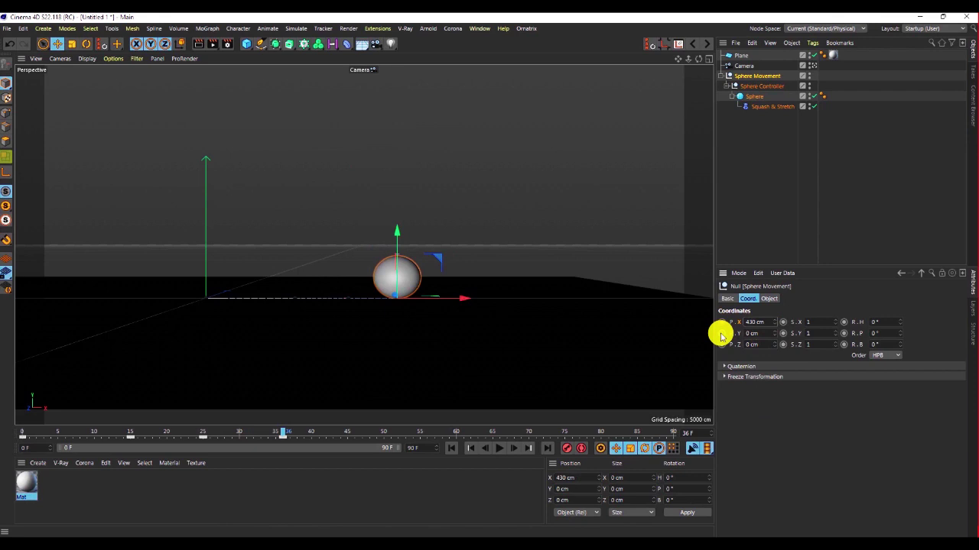
pyautogui.click(764, 323)
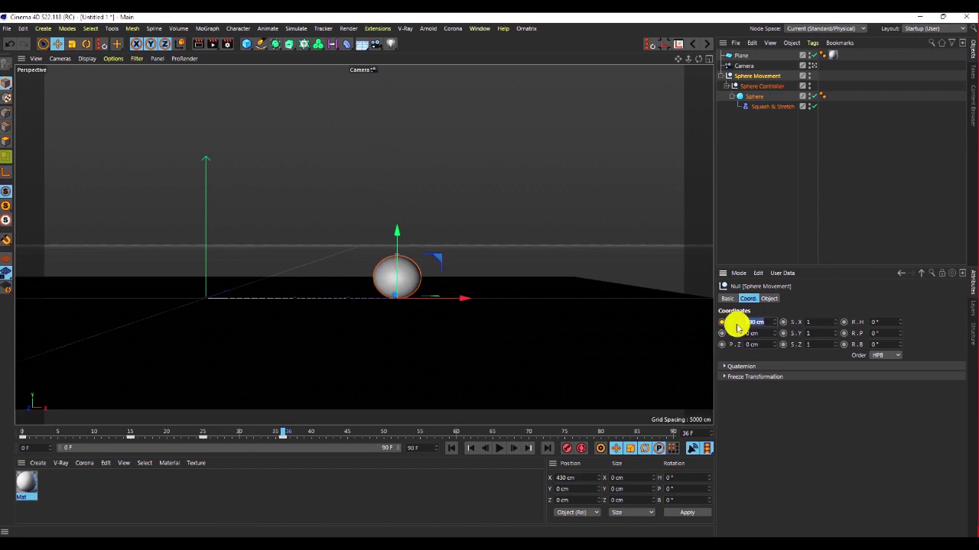
pyautogui.write('420')
pyautogui.press('Return')
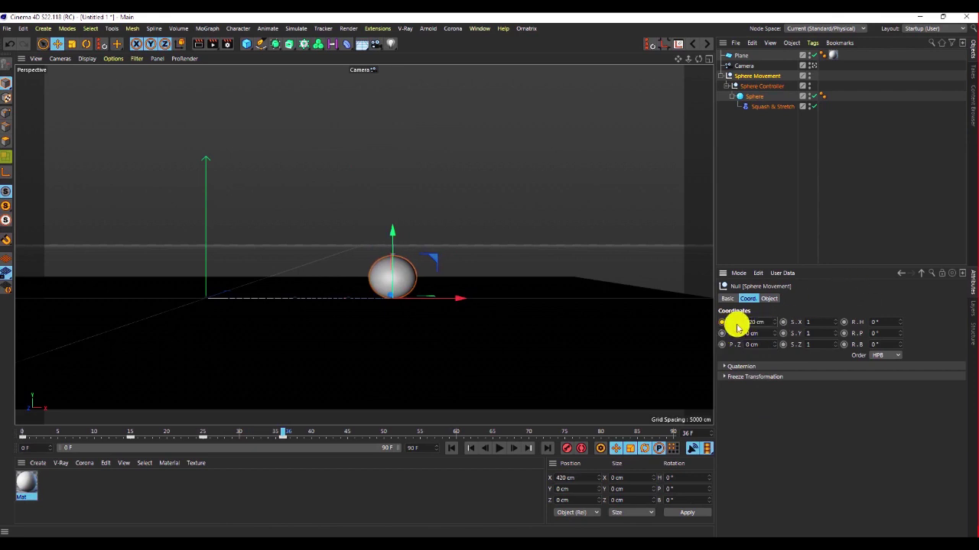
# At the Sphere Controller's frame 43 key, set Sphere Movement's X position to 500 cm and keyframe it.
pyautogui.click(757, 86)
pyautogui.moveTo(283, 435); pyautogui.dragTo(332, 437)
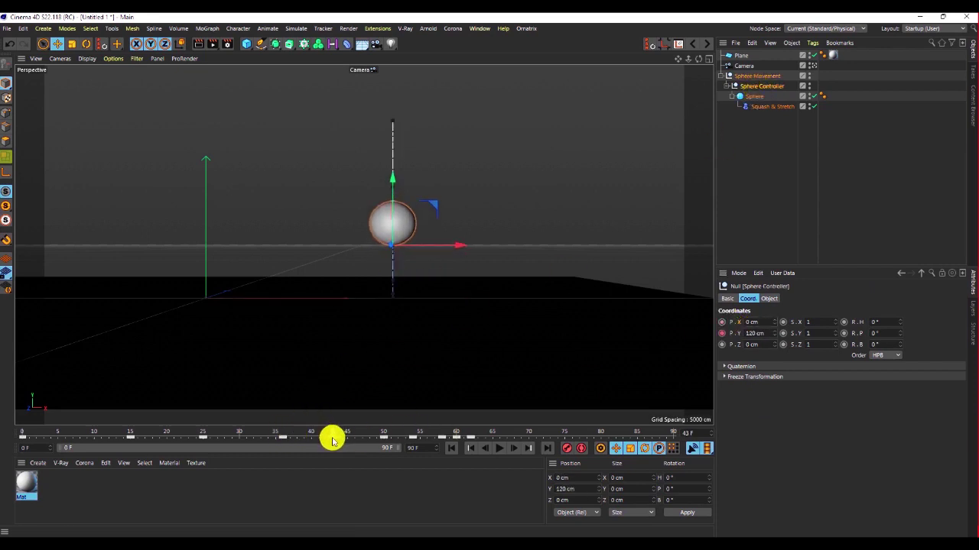
pyautogui.click(755, 76)
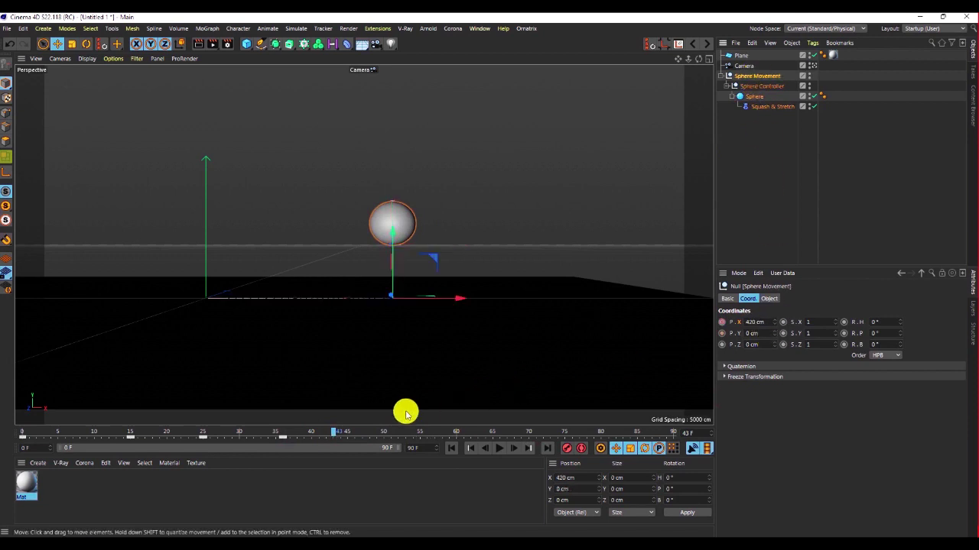
pyautogui.moveTo(767, 322); pyautogui.dragTo(741, 324)
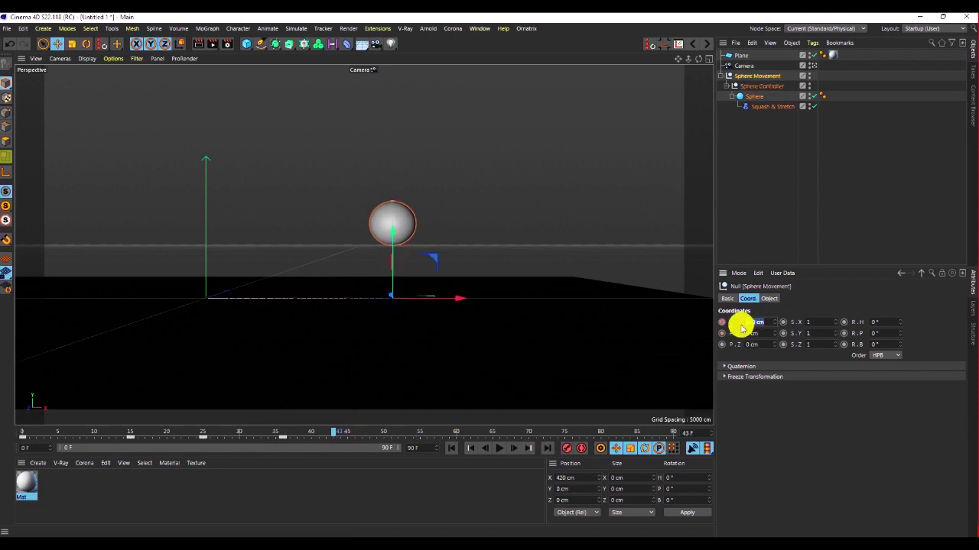
pyautogui.write('500')
pyautogui.press('Return')
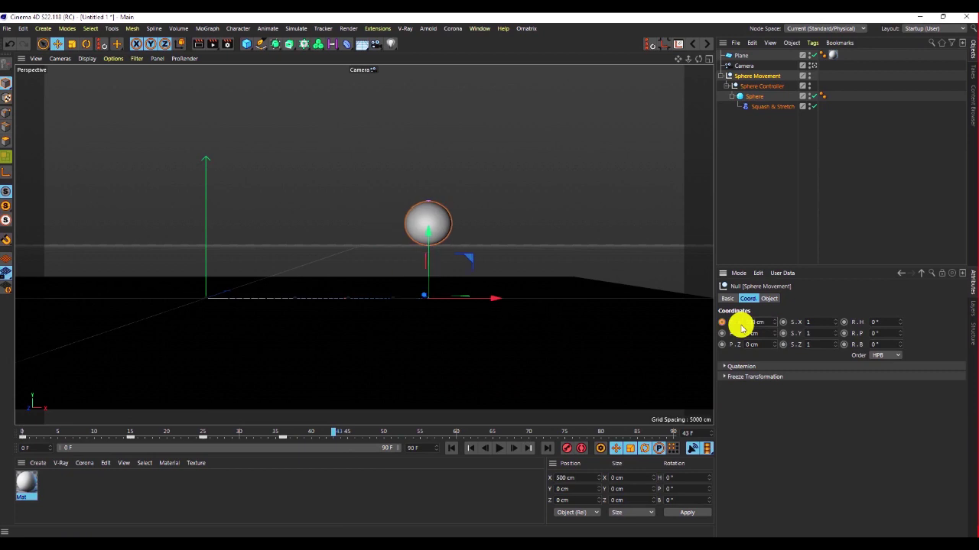
pyautogui.click(721, 321)
# At the Sphere Controller's frame 50 key, set Sphere Movement's X position to 580 cm and keyframe it.
pyautogui.click(753, 87)
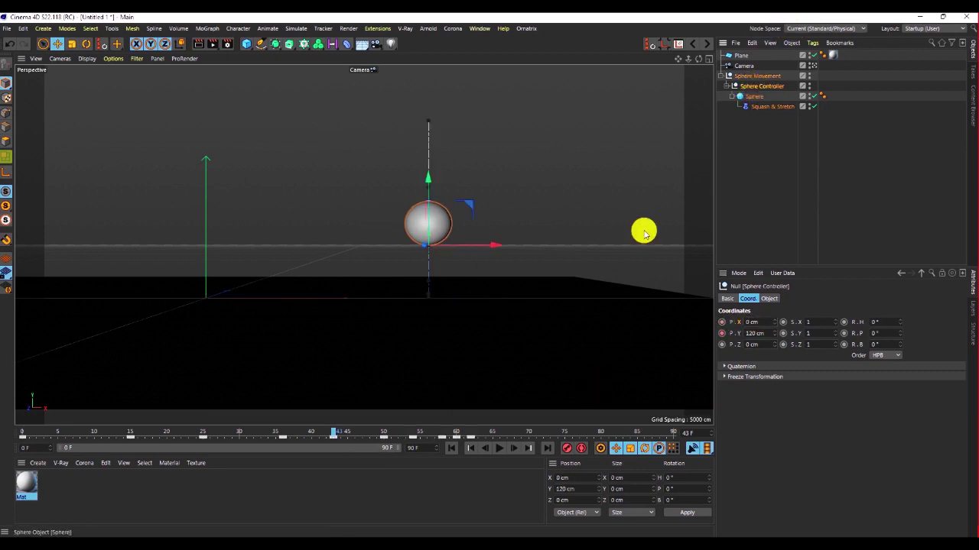
pyautogui.moveTo(345, 430); pyautogui.dragTo(384, 432)
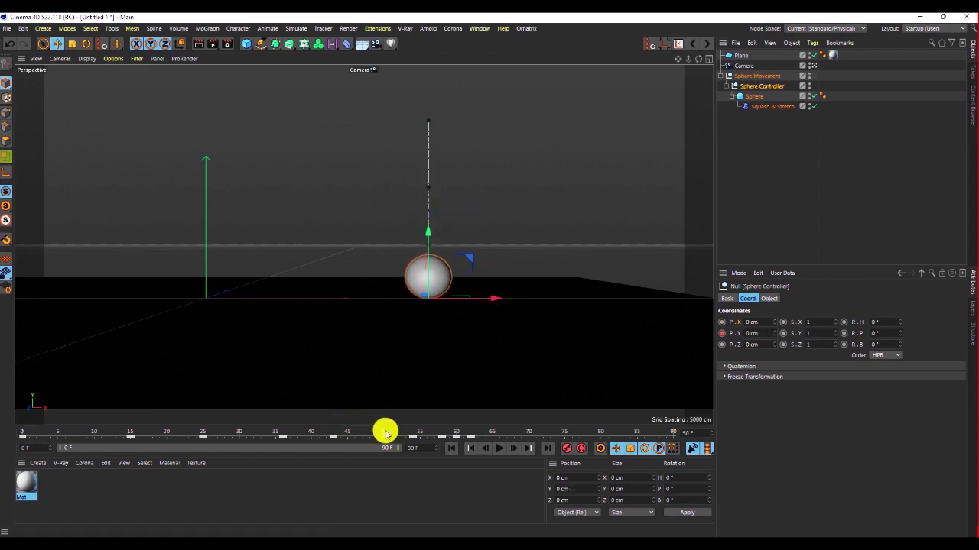
pyautogui.click(755, 76)
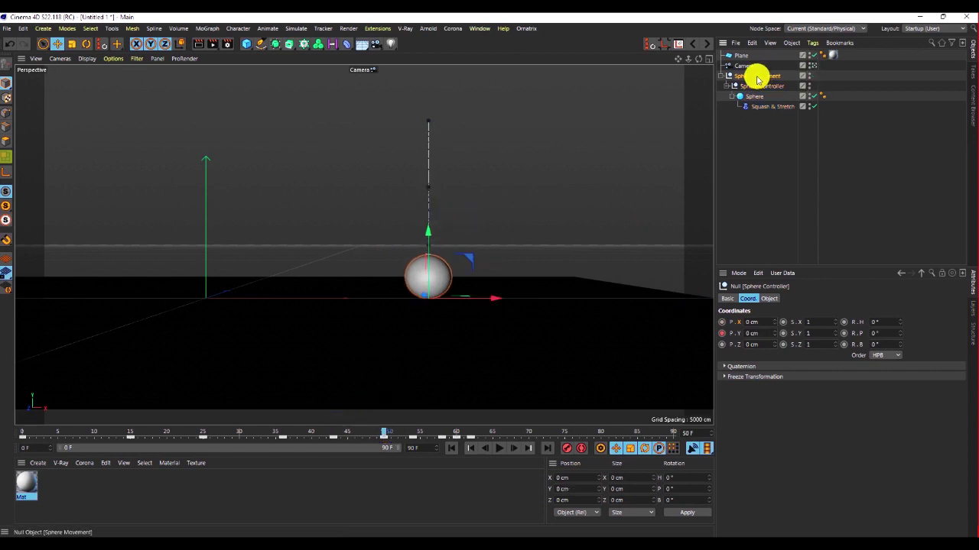
pyautogui.moveTo(765, 322); pyautogui.dragTo(734, 324)
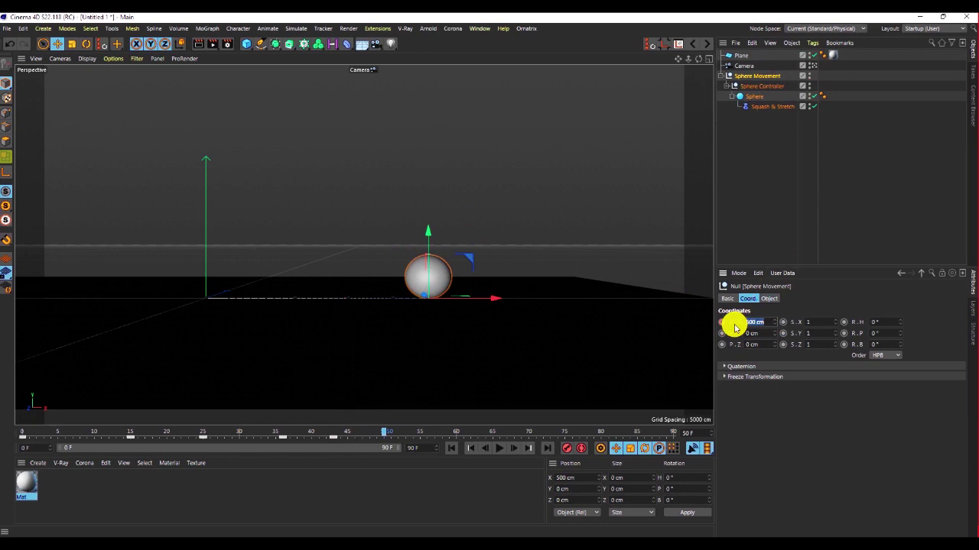
pyautogui.write('580')
pyautogui.press('Return')
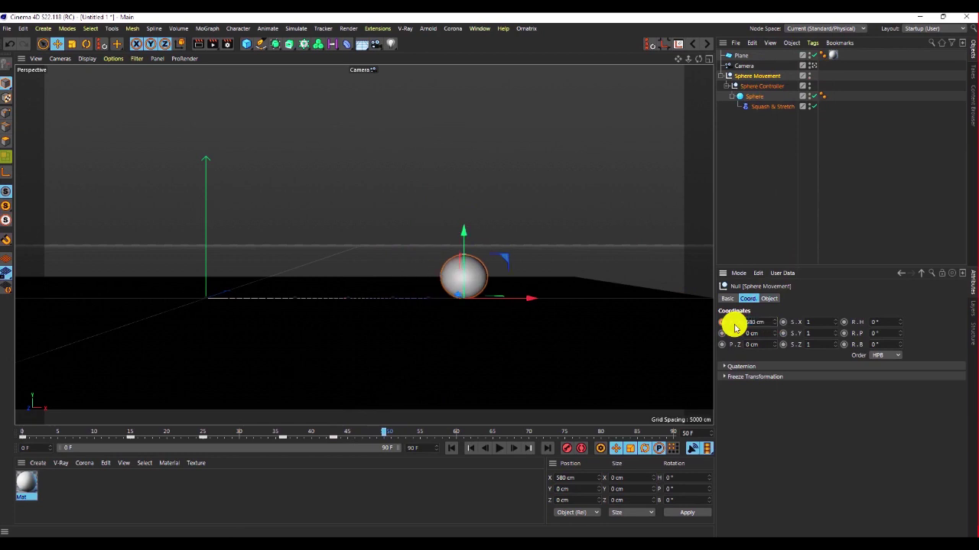
pyautogui.click(720, 322)
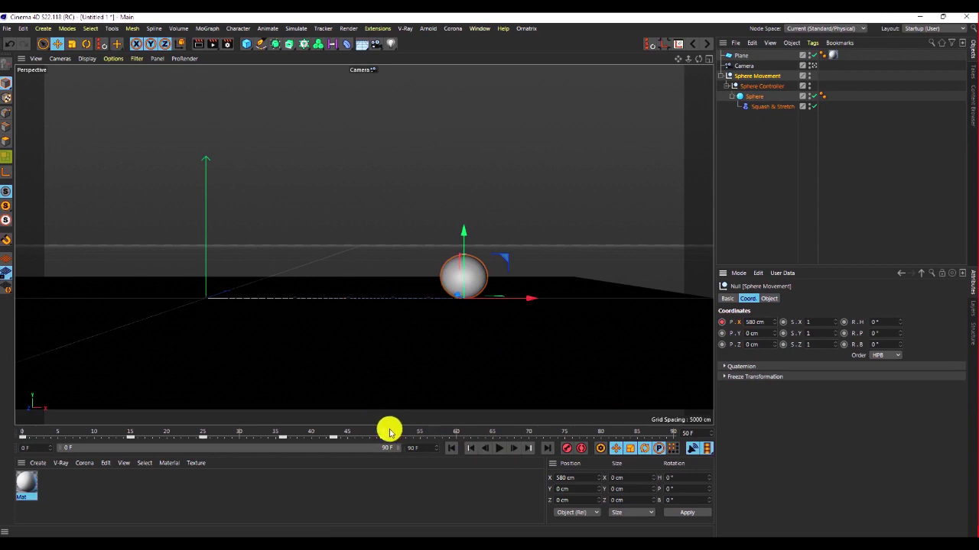
# At the Sphere Controller's frame 54 key, set Sphere Movement's X position to 650 cm and keyframe it.
pyautogui.click(753, 86)
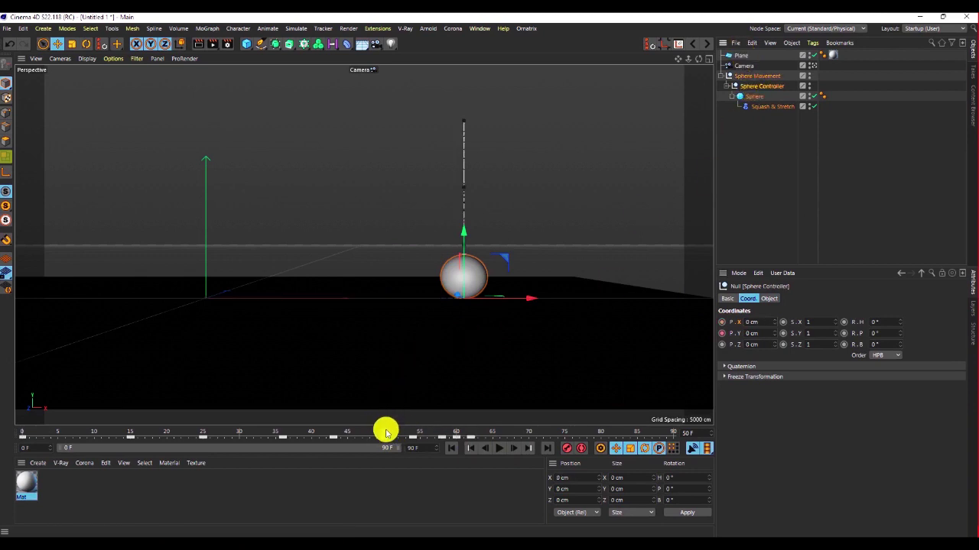
pyautogui.moveTo(389, 435); pyautogui.dragTo(412, 434)
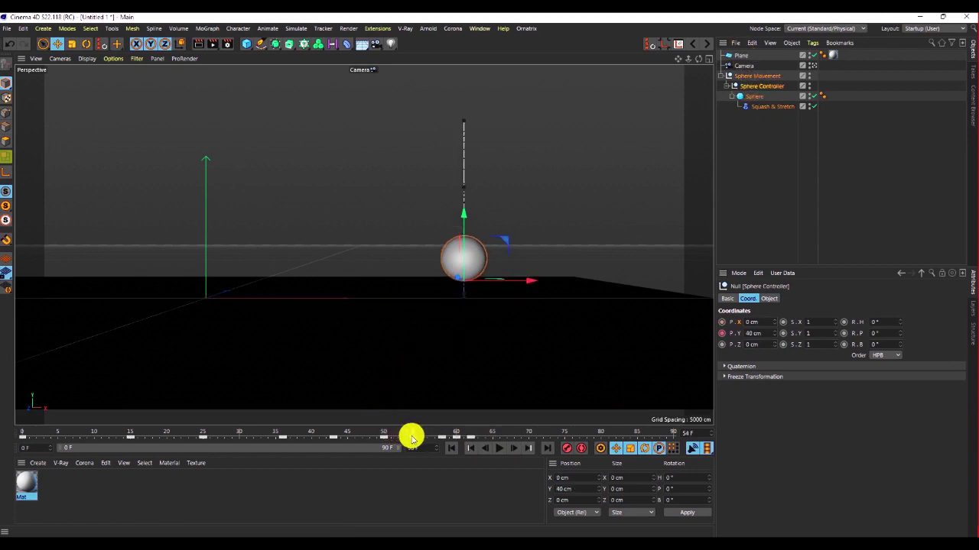
pyautogui.click(753, 76)
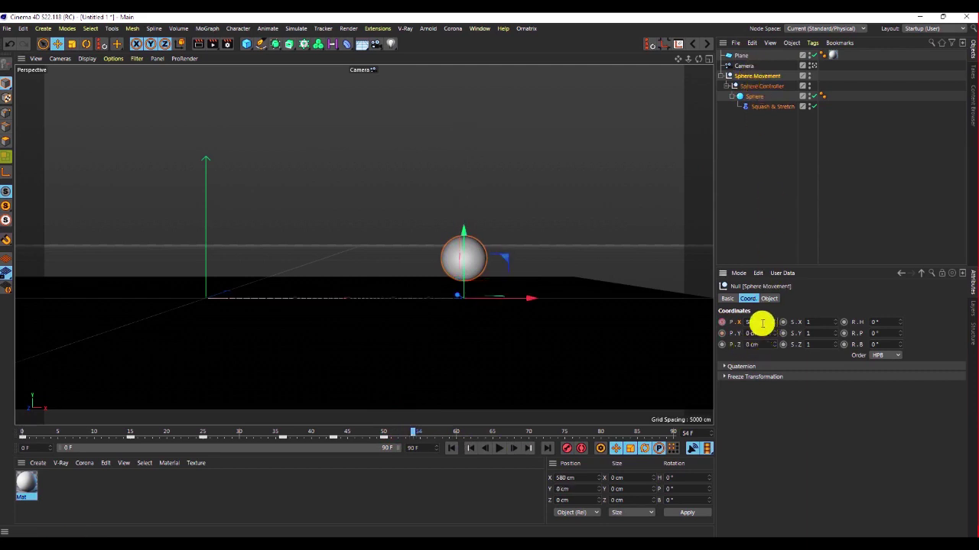
pyautogui.click(760, 323)
pyautogui.write('63')
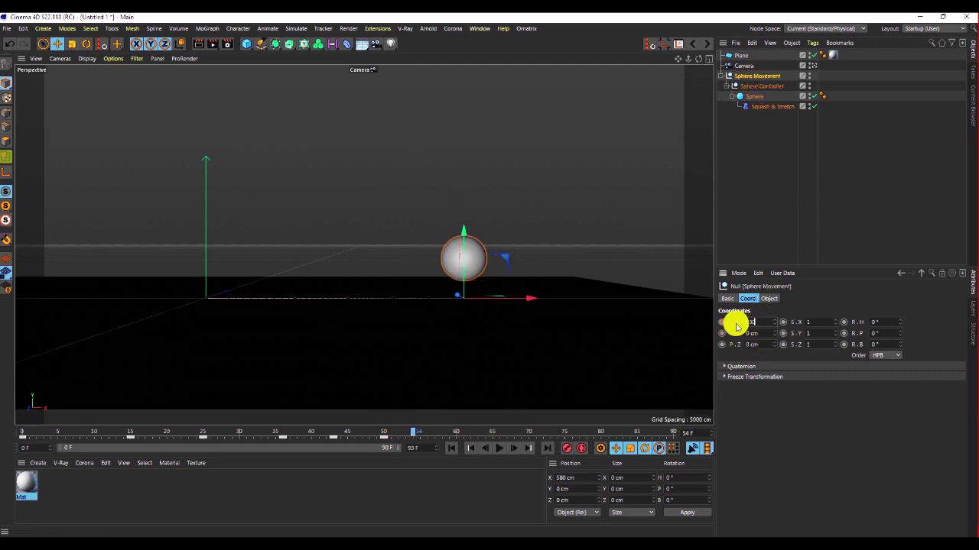
pyautogui.write('0')
pyautogui.press('Return')
pyautogui.click(736, 328)
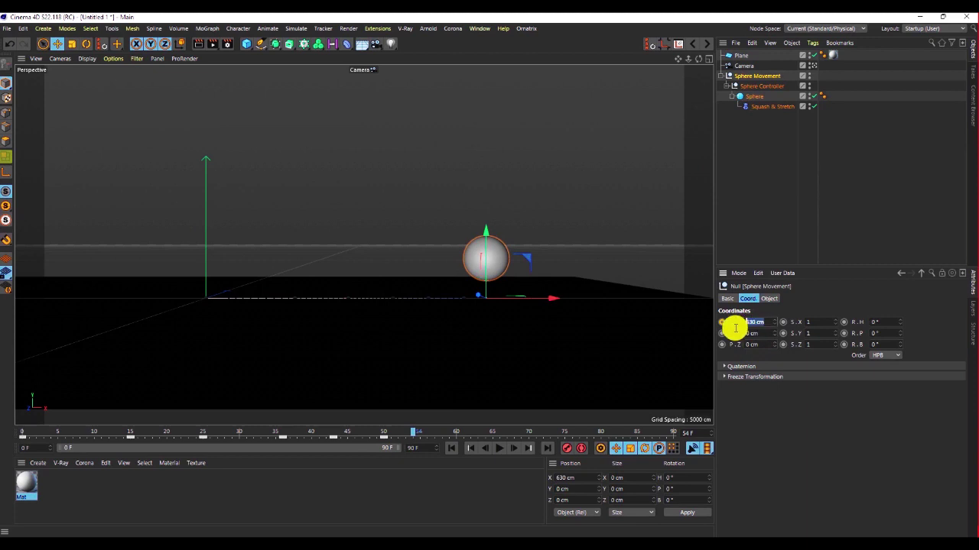
pyautogui.write('650')
pyautogui.press('Return')
pyautogui.click(722, 325)
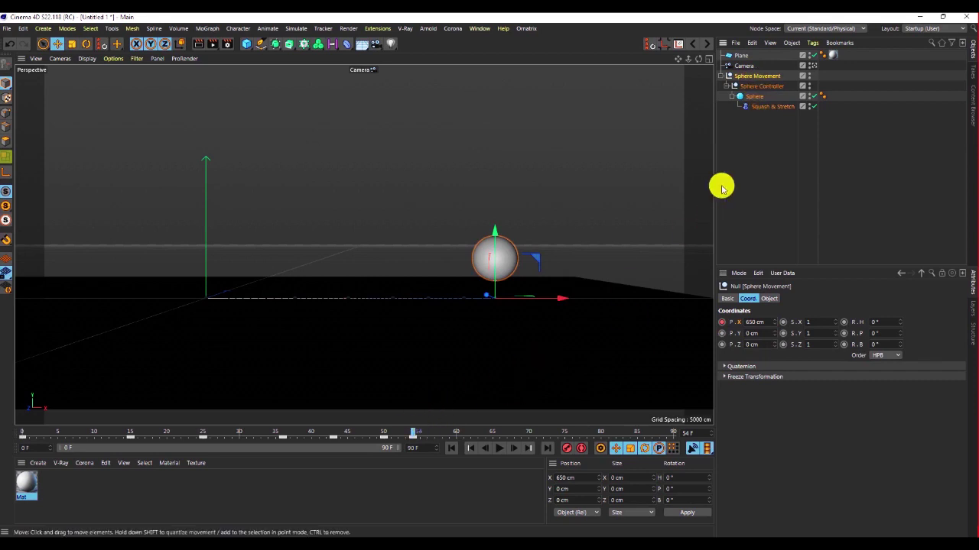
# At the Sphere Controller's frame 58 key, set Sphere Movement's X position to 750 cm and keyframe it.
pyautogui.click(763, 87)
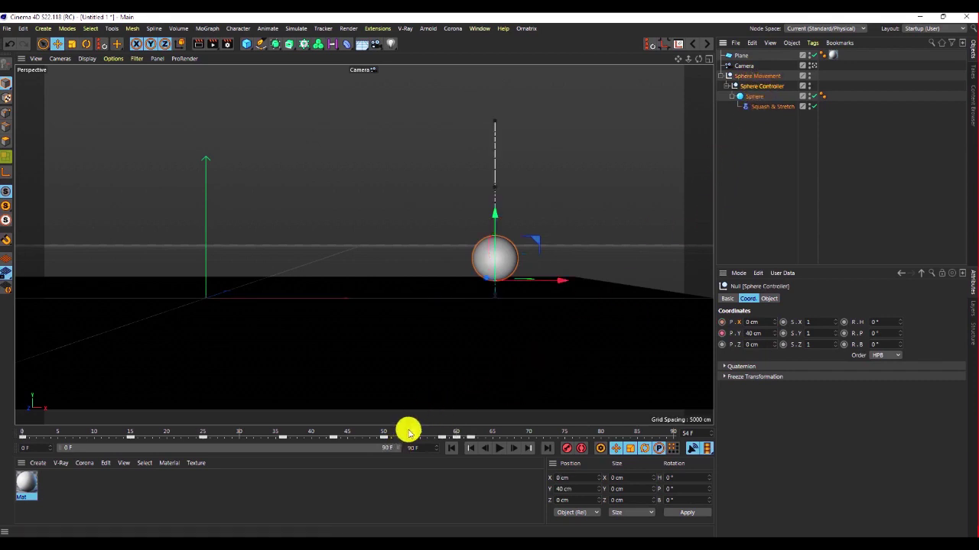
pyautogui.moveTo(412, 433); pyautogui.dragTo(440, 437)
pyautogui.click(757, 77)
pyautogui.doubleClick(745, 323)
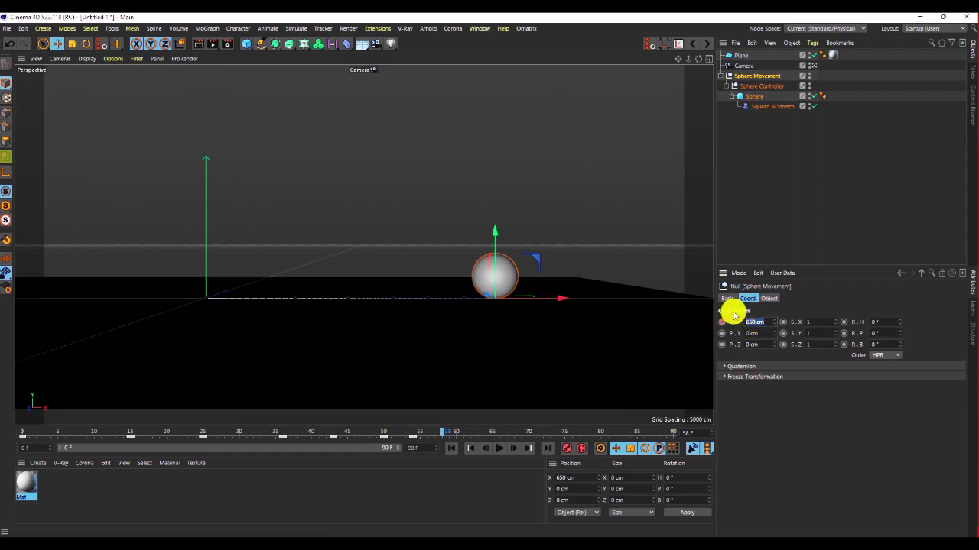
pyautogui.write('720')
pyautogui.press('Return')
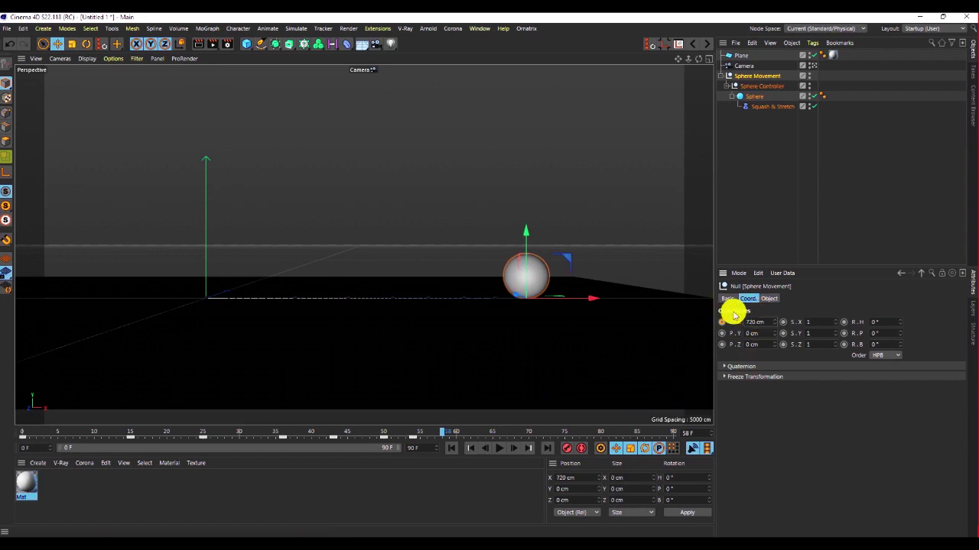
pyautogui.click(721, 324)
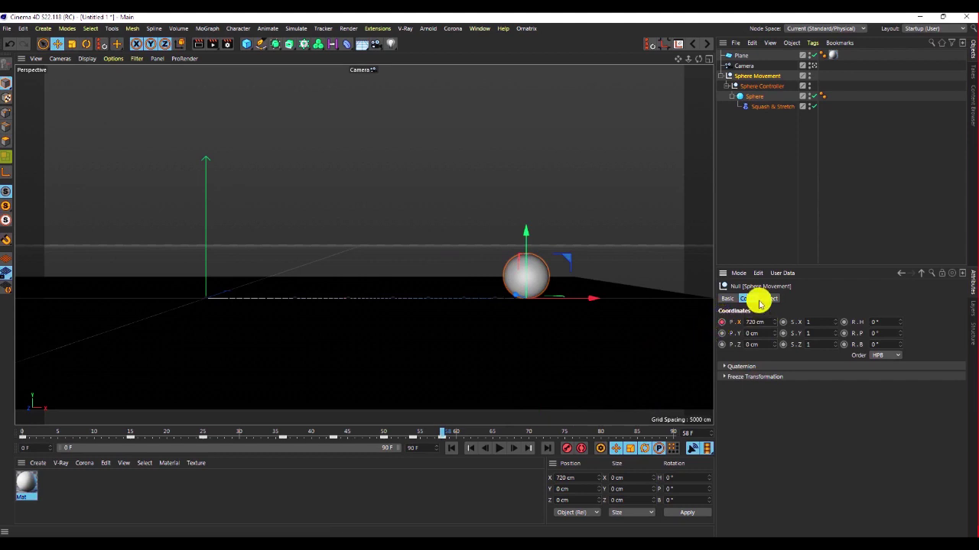
pyautogui.moveTo(766, 323); pyautogui.dragTo(735, 329)
pyautogui.write('75')
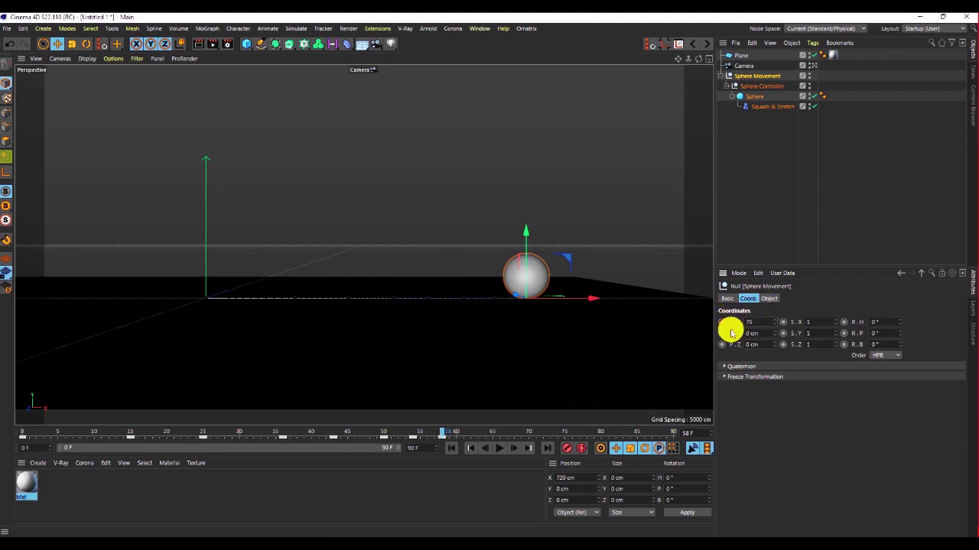
pyautogui.write('0')
pyautogui.press('Return')
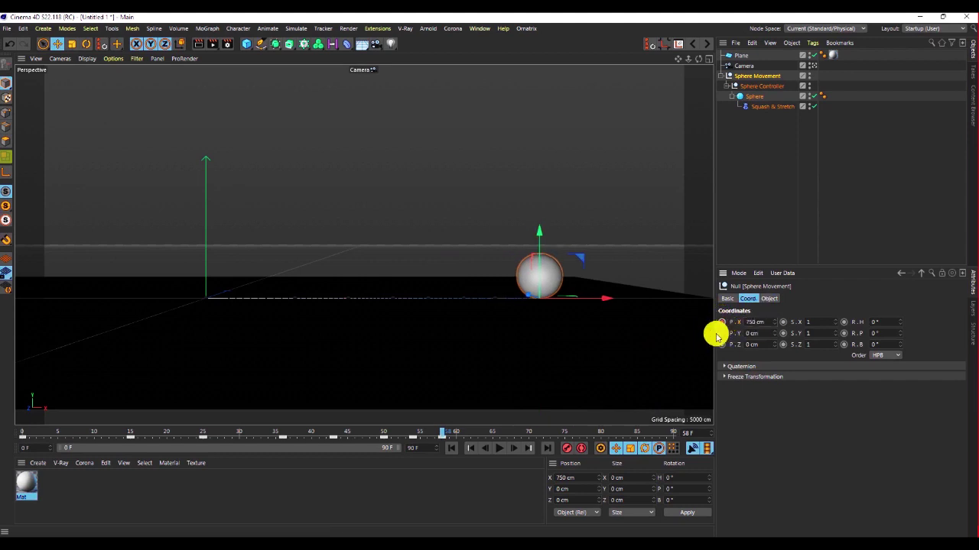
# At the Sphere Controller's frame 60 key, set Sphere Movement's X position to 810 cm and keyframe it.
pyautogui.click(765, 87)
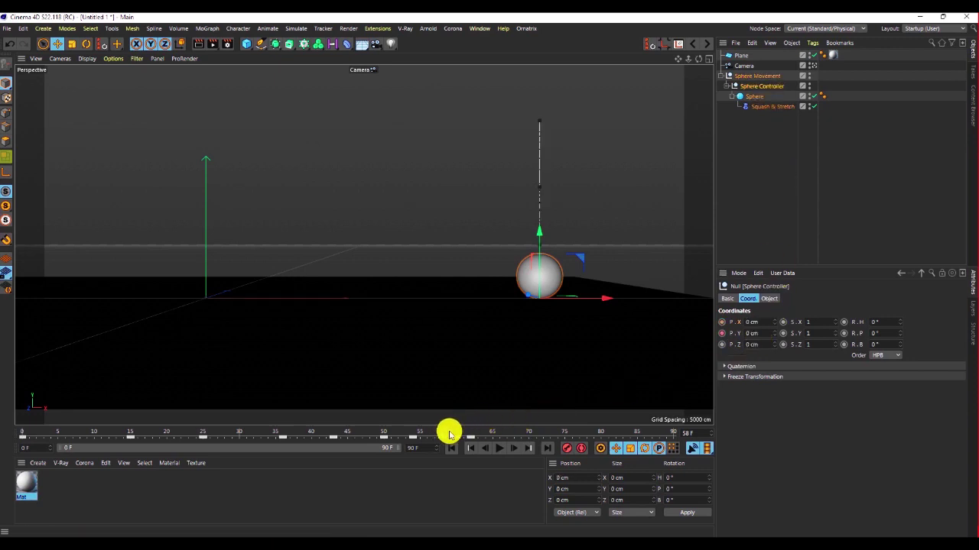
pyautogui.moveTo(449, 435); pyautogui.dragTo(455, 432)
pyautogui.click(759, 78)
pyautogui.doubleClick(750, 323)
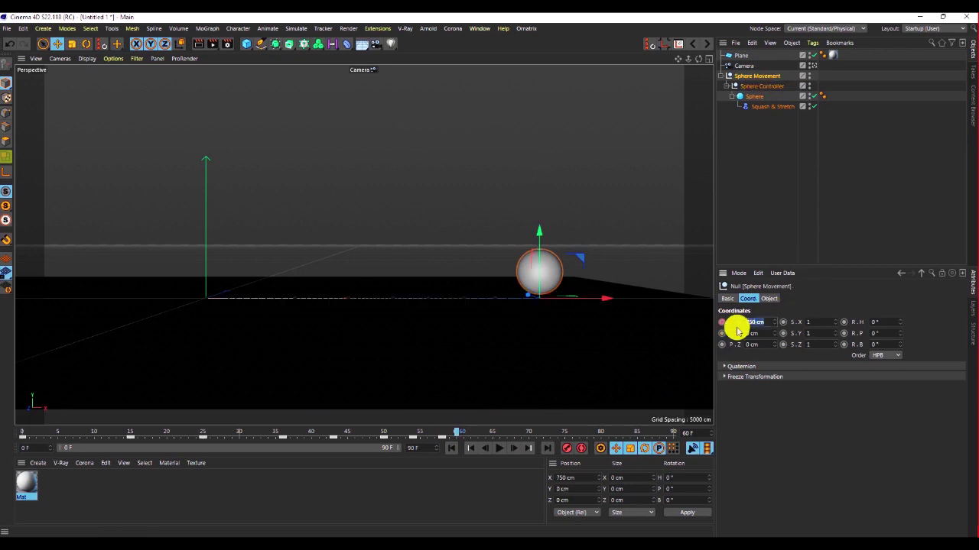
pyautogui.write('810')
pyautogui.press('Return')
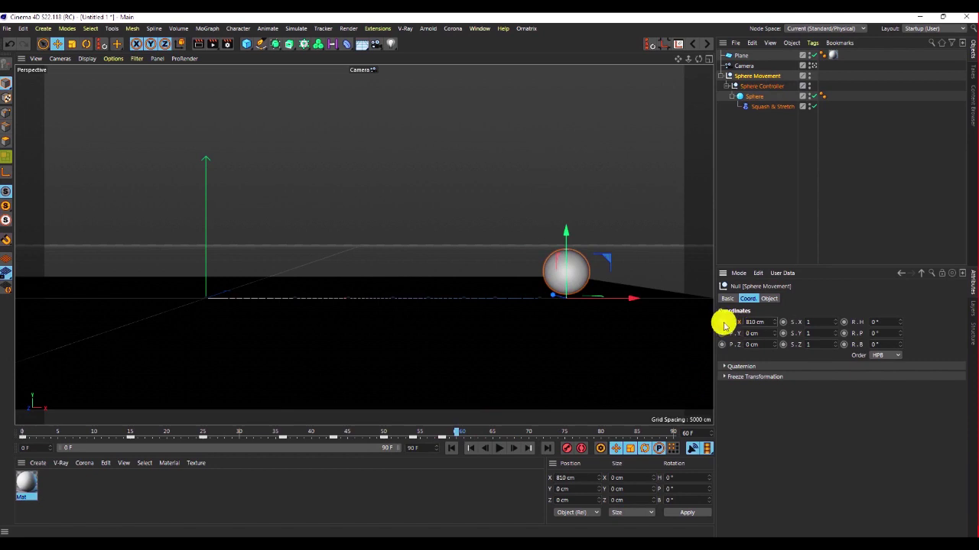
# At the Sphere Controller's frame 62 key, set Sphere Movement's X position to 870 cm and keyframe it.
pyautogui.click(754, 87)
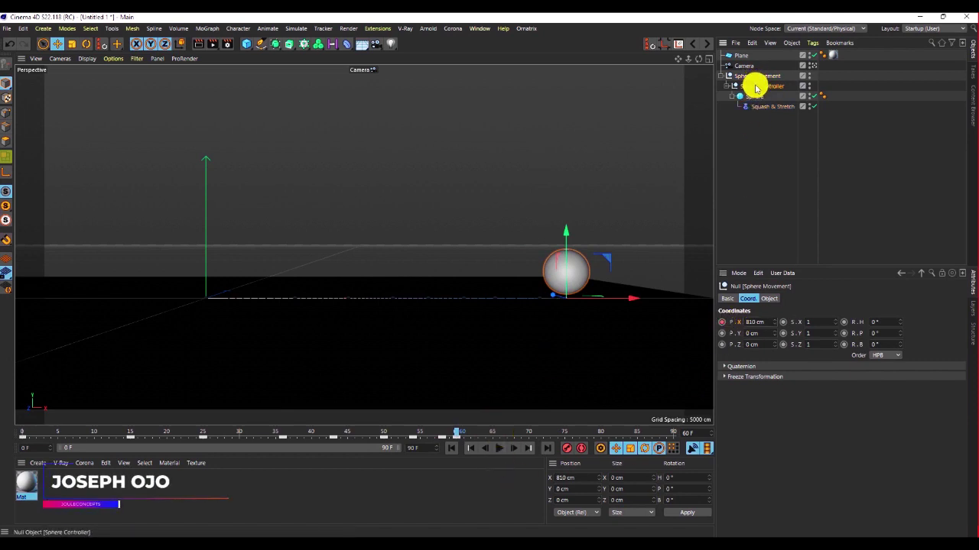
pyautogui.moveTo(459, 433); pyautogui.dragTo(472, 440)
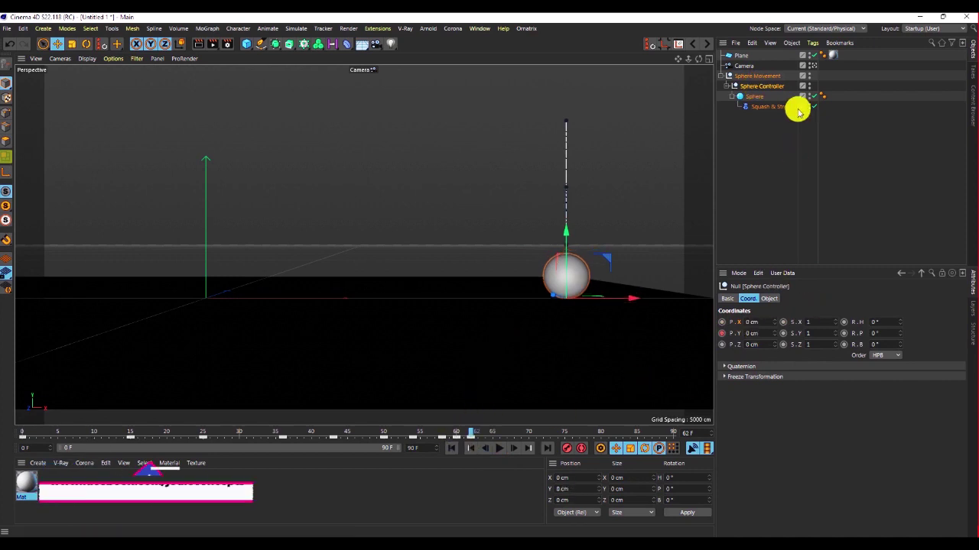
pyautogui.click(765, 75)
pyautogui.click(743, 324)
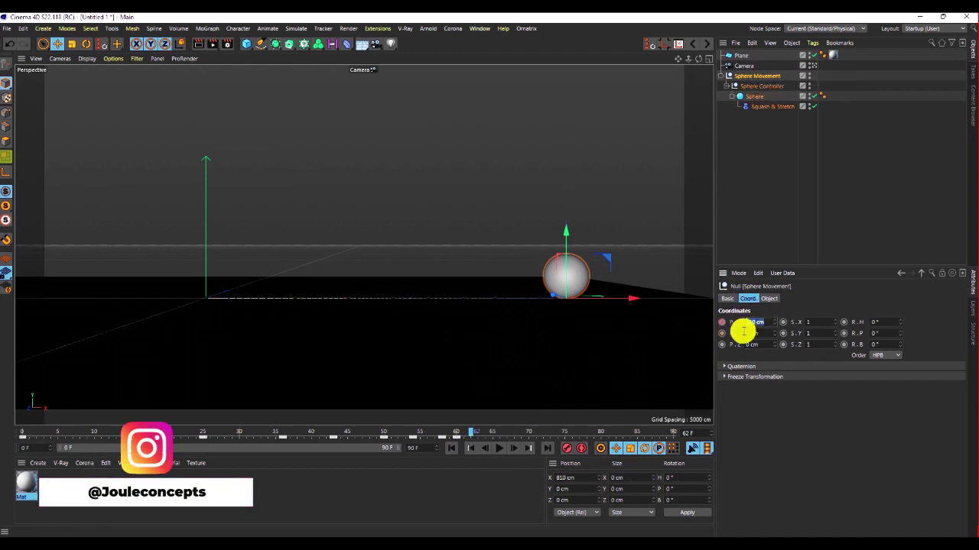
pyautogui.press('BackSpace')
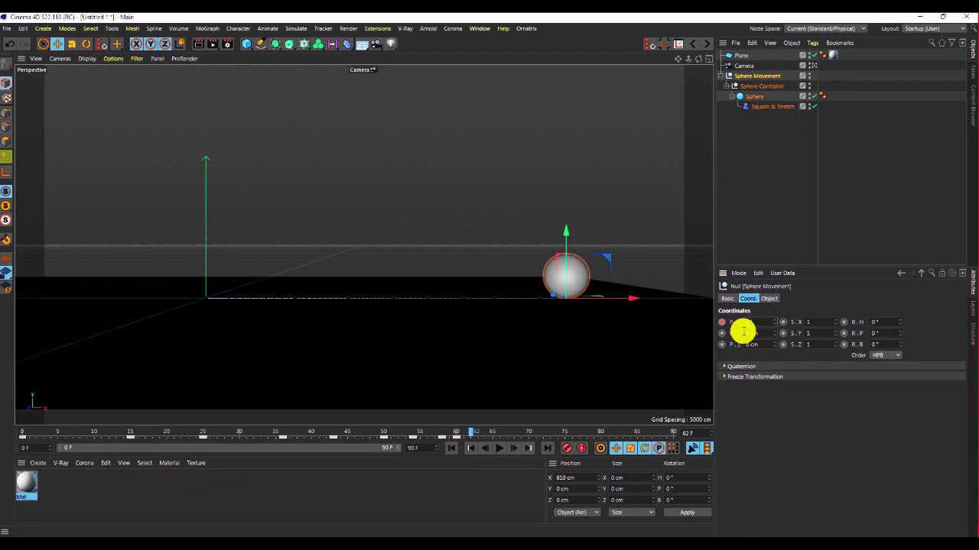
pyautogui.write('870')
pyautogui.press('Return')
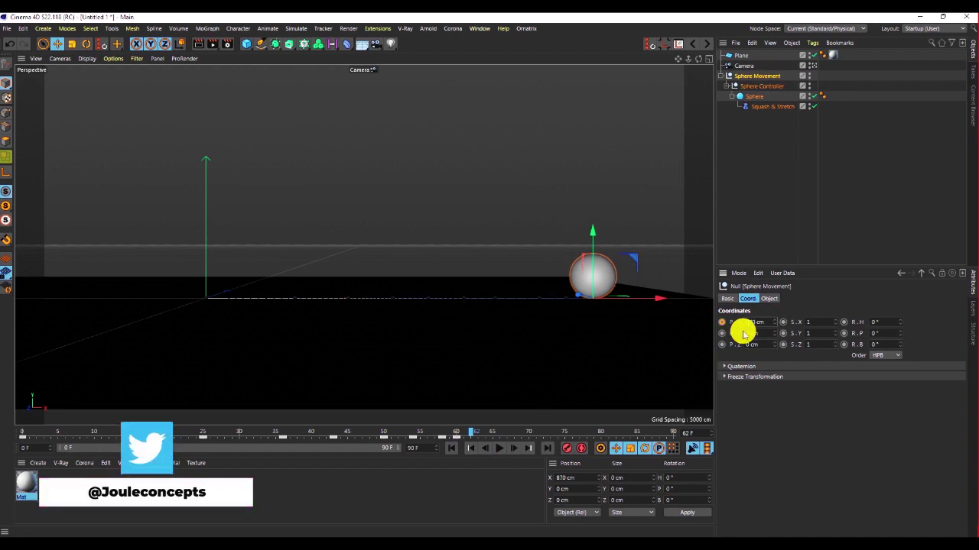
# Deselect all objects and play the animation from frame 0 several times to check the ball's forward bouncing motion.
pyautogui.click(451, 448)
pyautogui.click(874, 178)
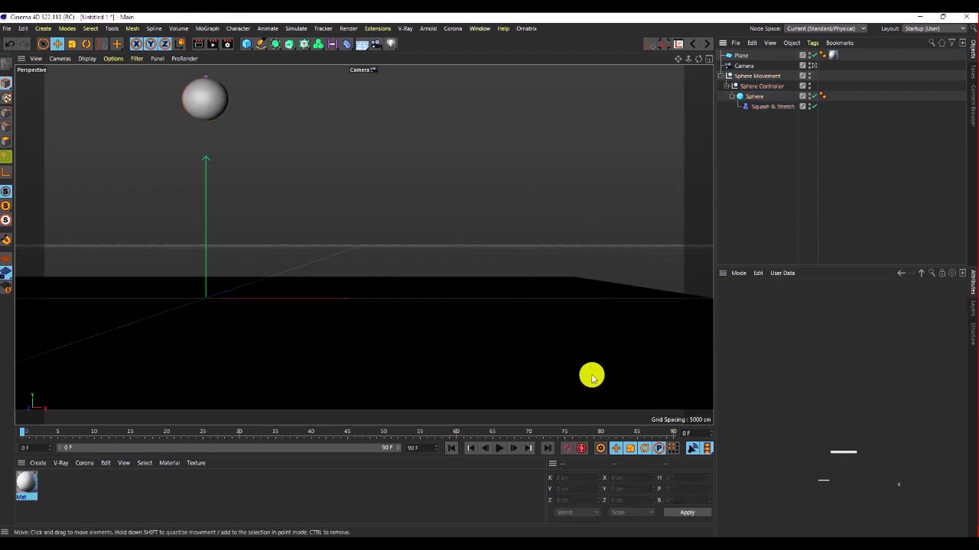
pyautogui.click(498, 448)
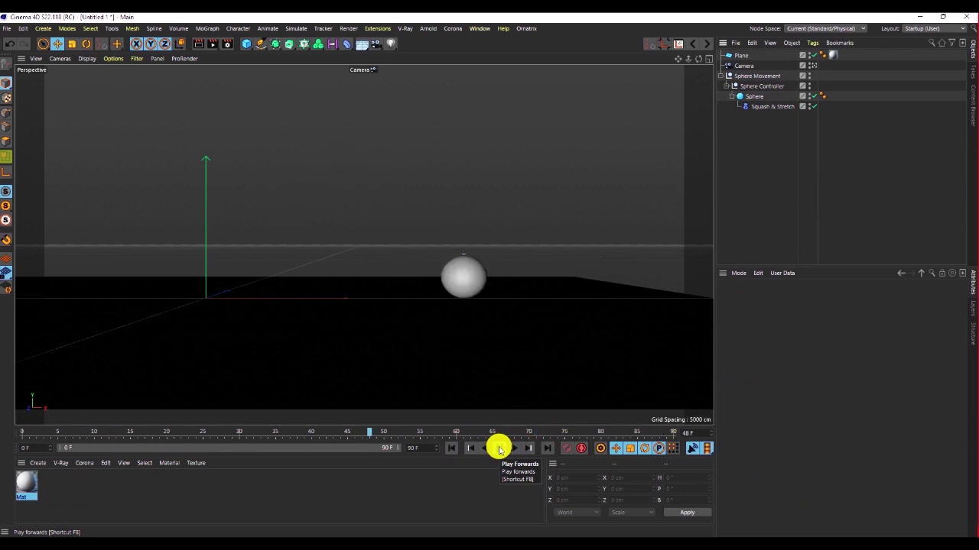
pyautogui.click(499, 448)
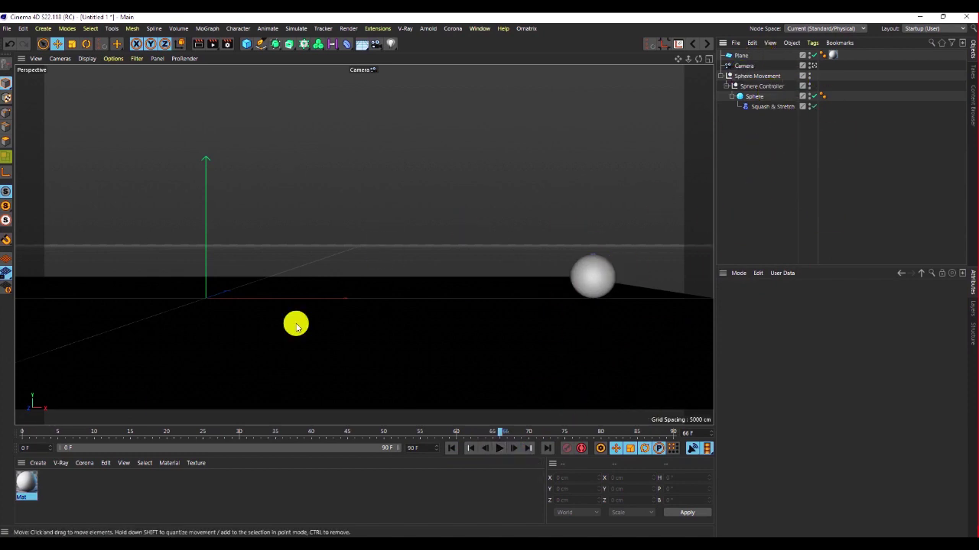
pyautogui.click(448, 450)
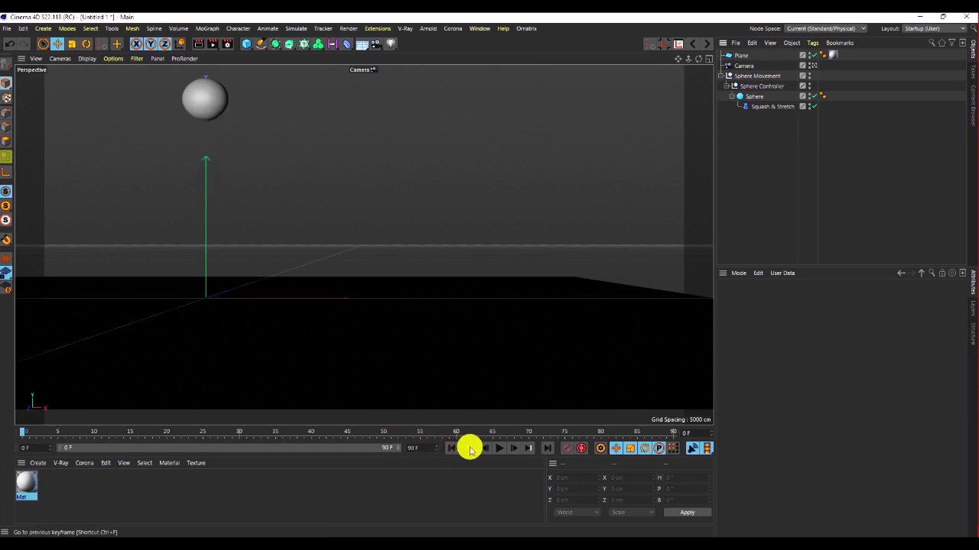
pyautogui.click(498, 449)
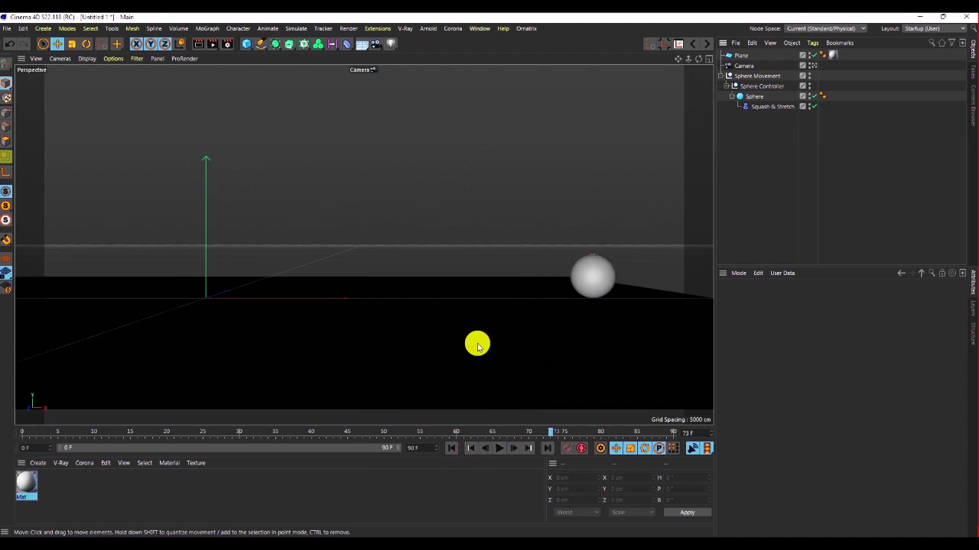
pyautogui.click(452, 449)
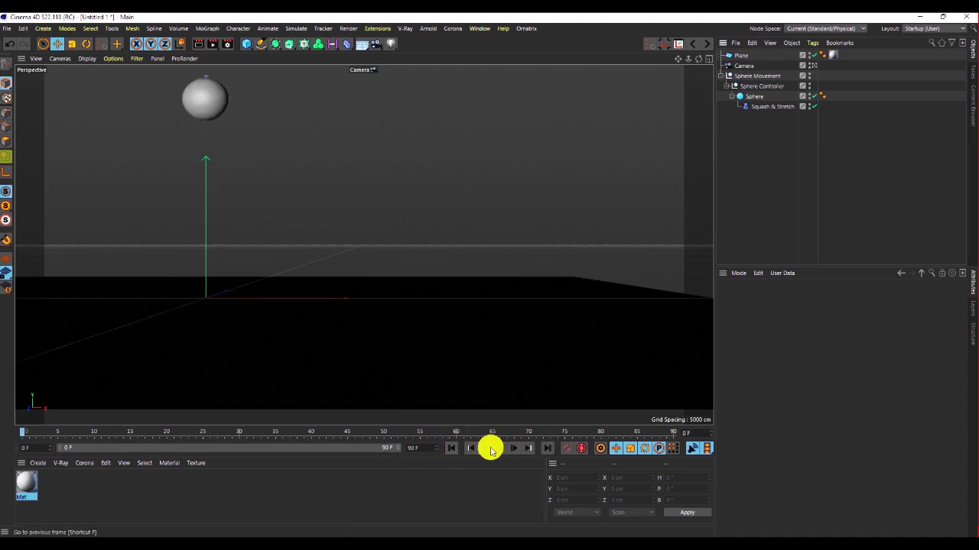
pyautogui.click(499, 445)
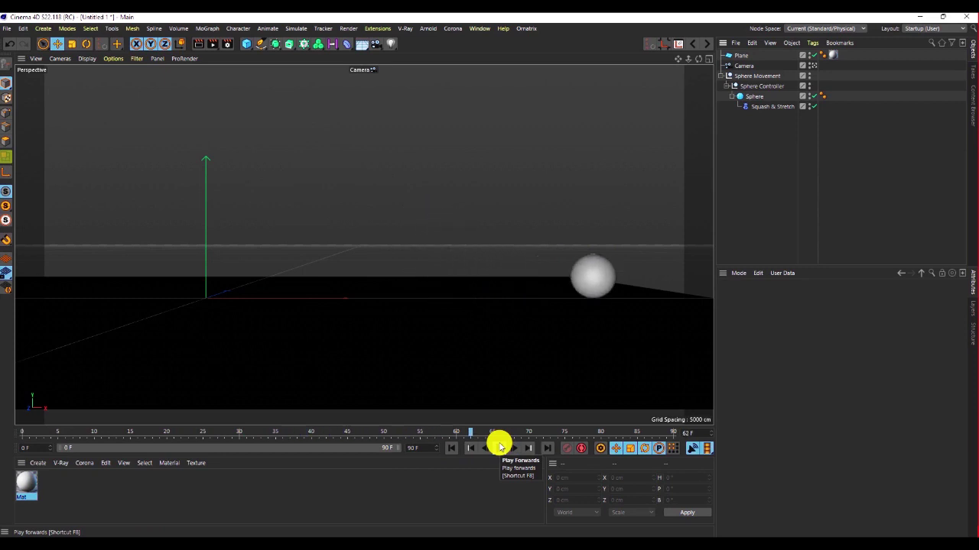
pyautogui.click(499, 447)
# Select Sphere Movement, set its X position to 610 cm at frame 54 and keyframe it.
pyautogui.moveTo(506, 434); pyautogui.dragTo(386, 470)
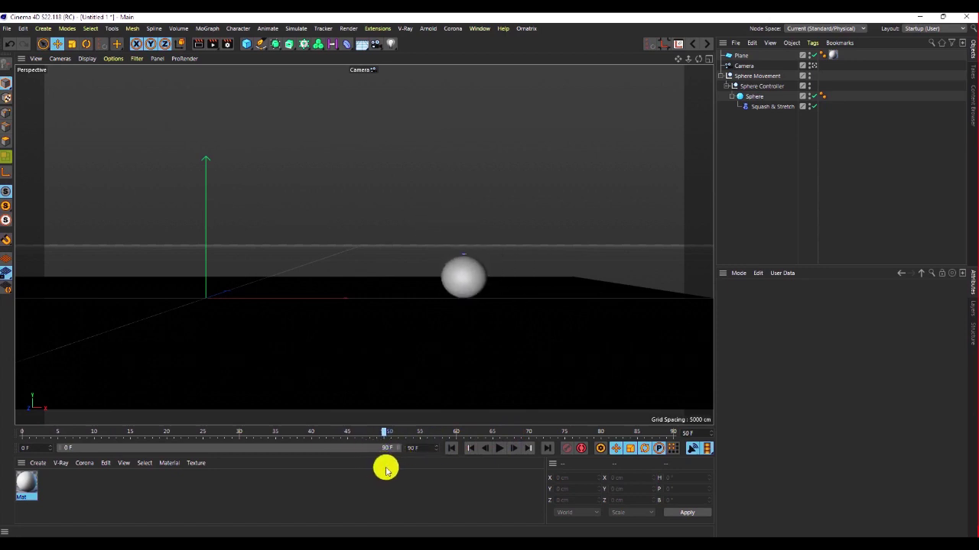
pyautogui.click(756, 77)
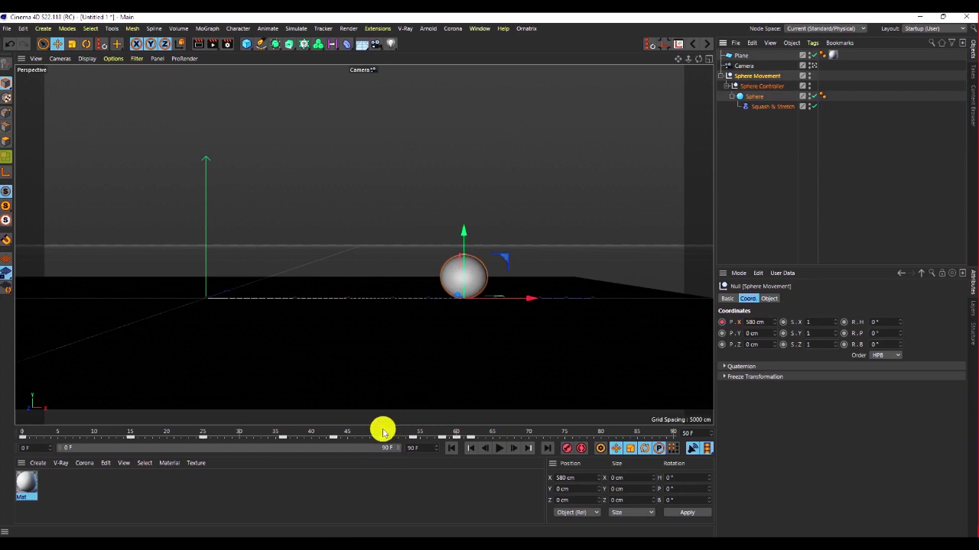
pyautogui.moveTo(383, 432); pyautogui.dragTo(445, 448)
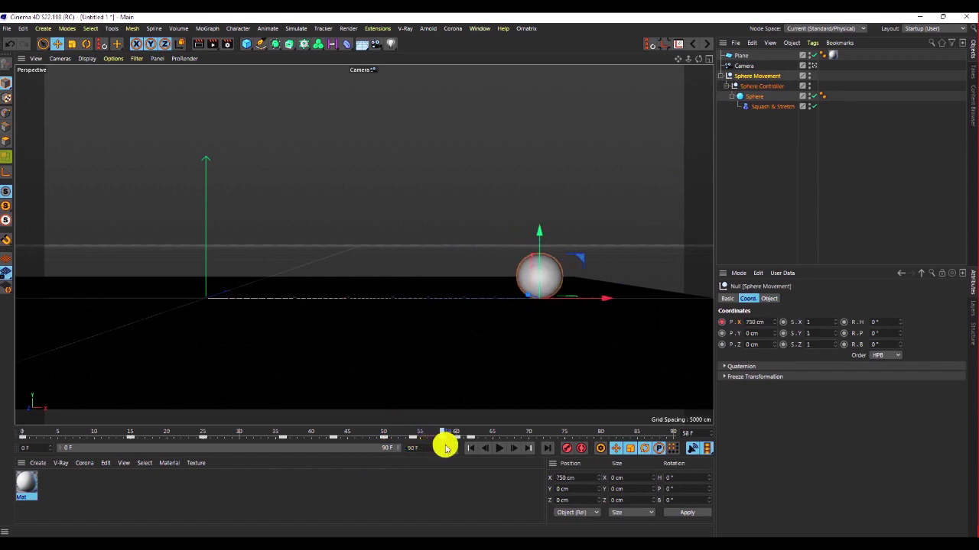
pyautogui.moveTo(444, 448); pyautogui.dragTo(413, 454)
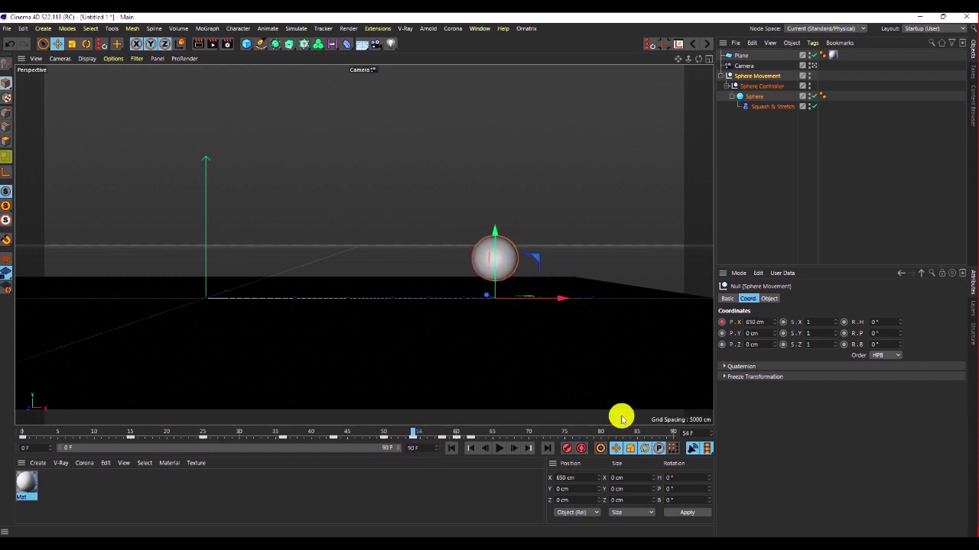
pyautogui.doubleClick(764, 321)
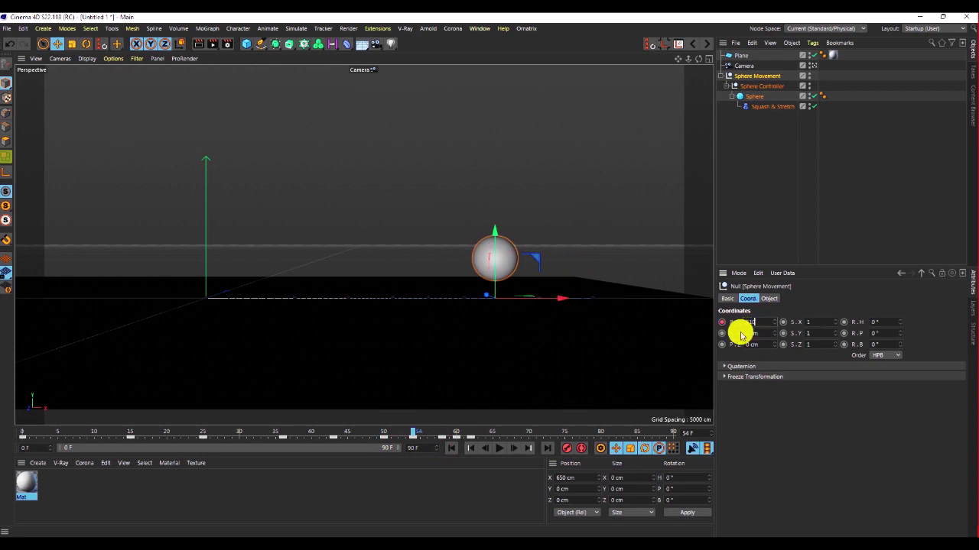
pyautogui.write('610')
pyautogui.press('Return')
pyautogui.click(721, 322)
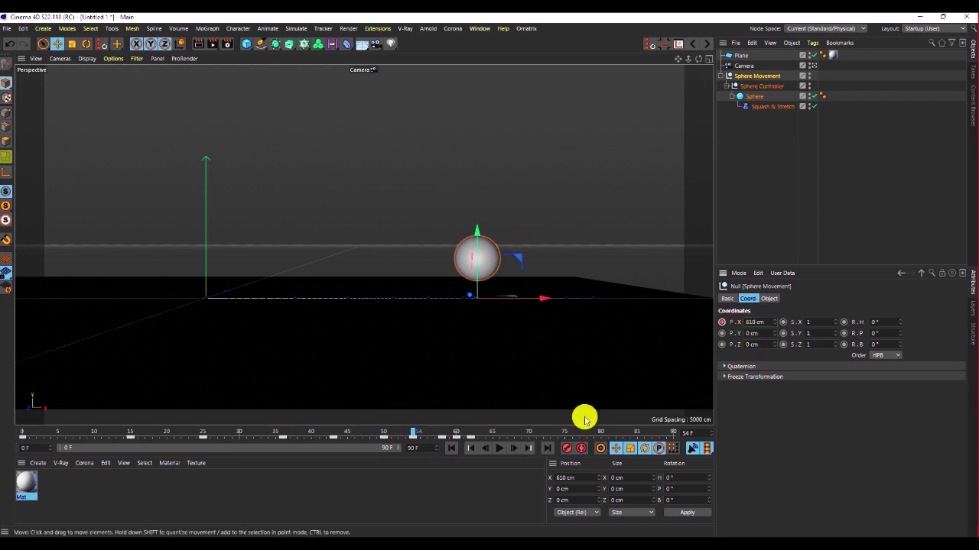
# Set and keyframe Sphere Movement's X position at 700 cm on frame 58 and 760 cm on frame 60.
pyautogui.moveTo(419, 435); pyautogui.dragTo(441, 435)
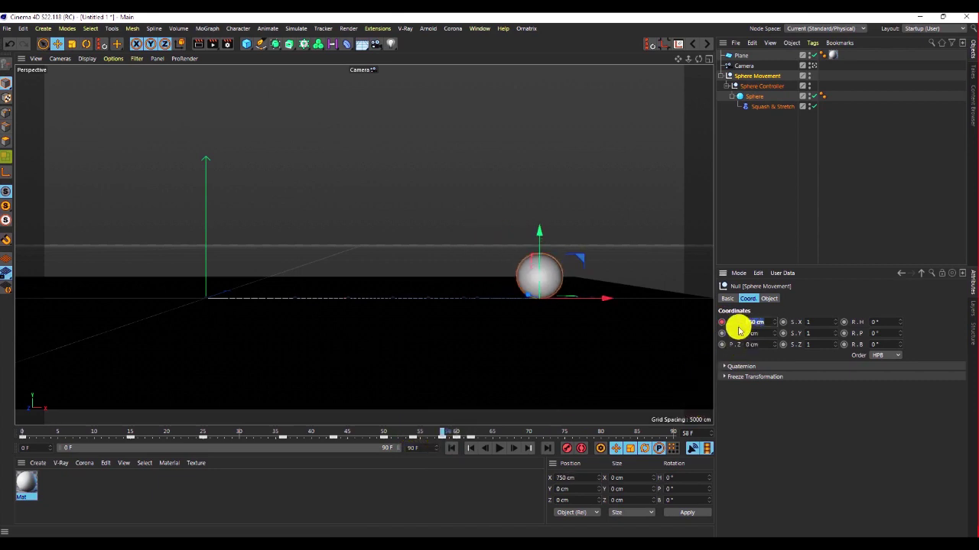
pyautogui.press('Return')
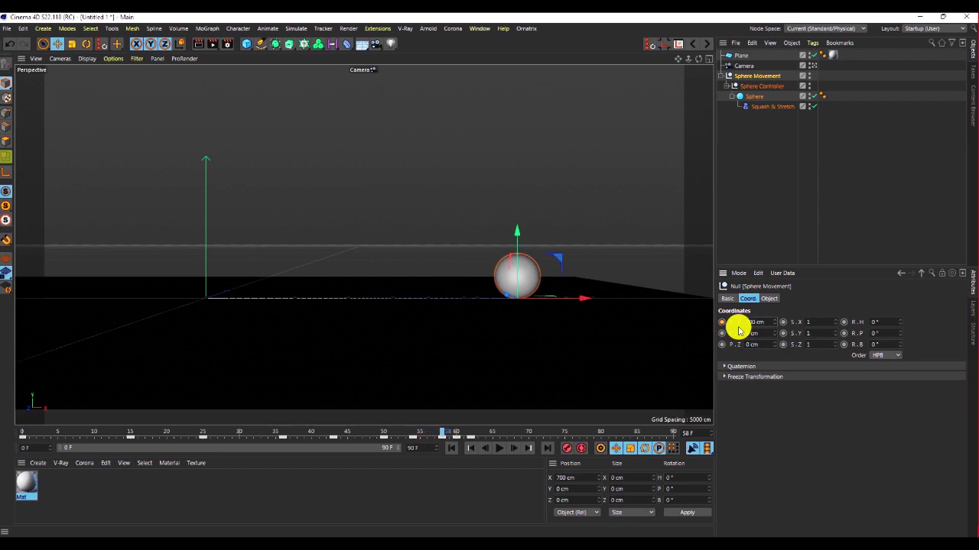
pyautogui.click(449, 433)
pyautogui.click(455, 433)
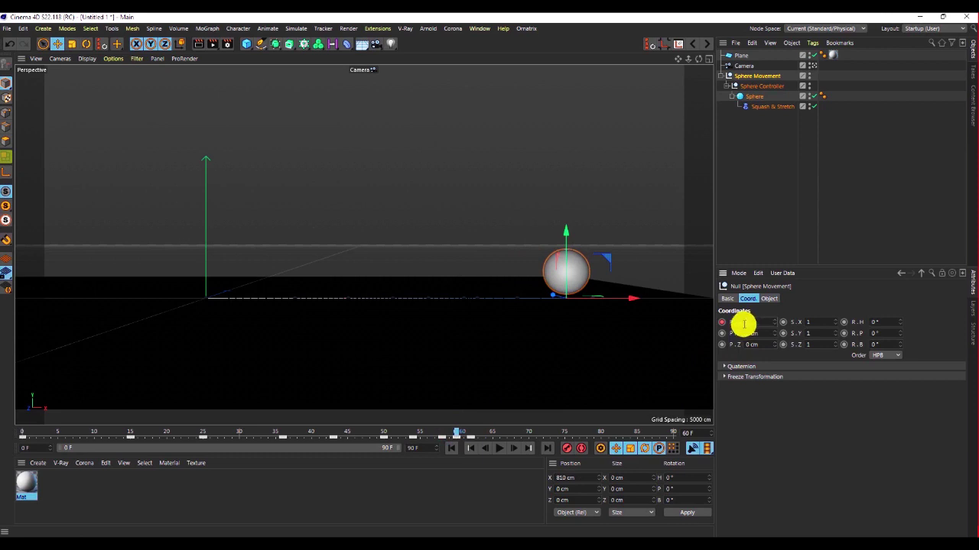
pyautogui.press('Return')
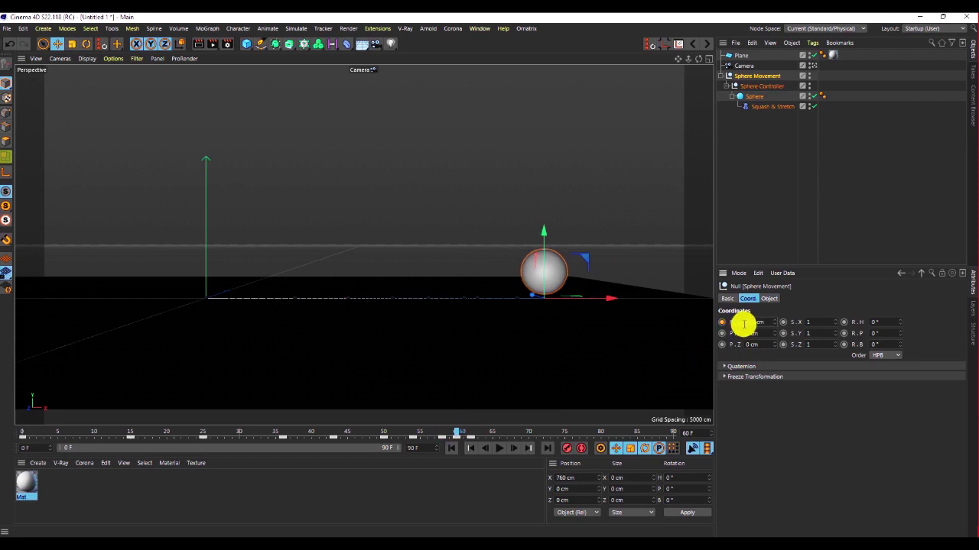
pyautogui.click(722, 321)
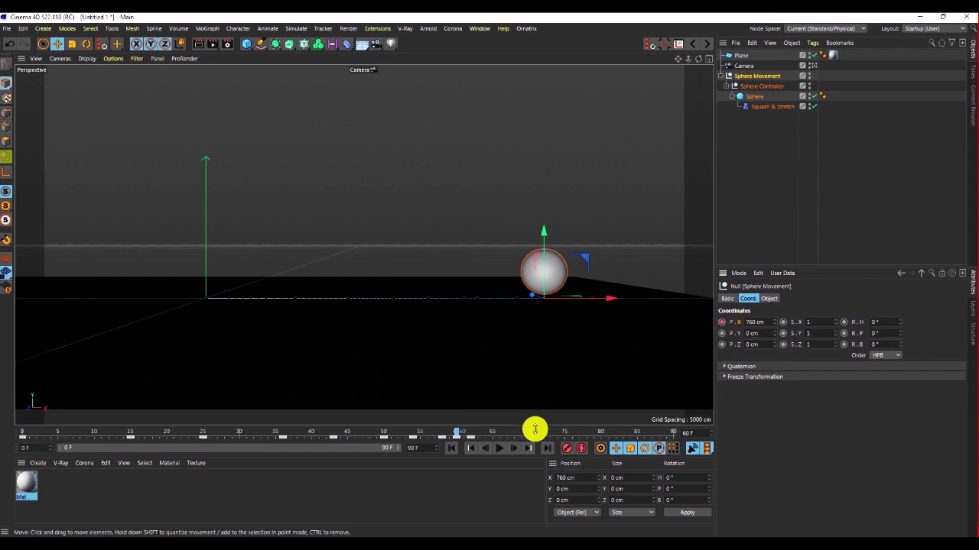
# Set Sphere Movement's X position to 800 cm at frame 62 and keyframe it.
pyautogui.click(463, 434)
pyautogui.click(472, 434)
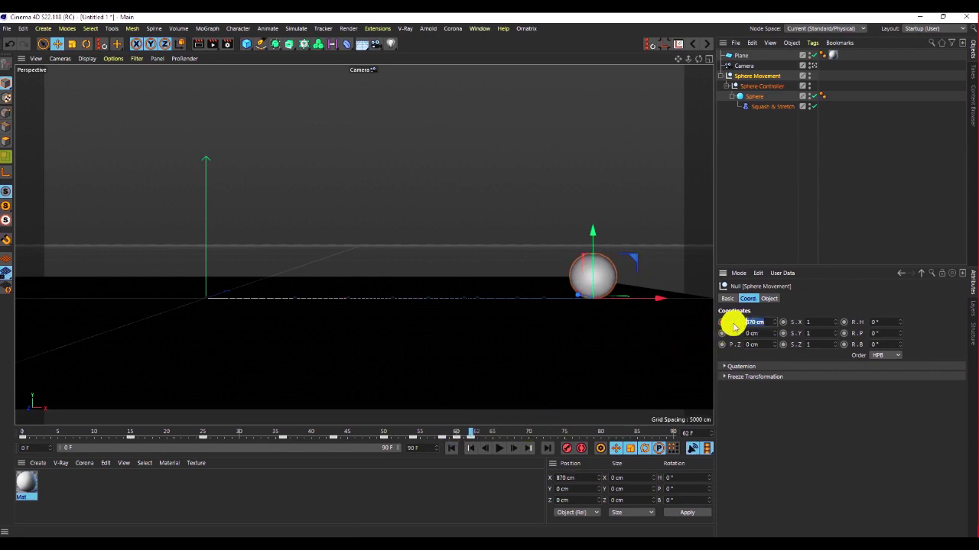
pyautogui.write('800')
pyautogui.press('Return')
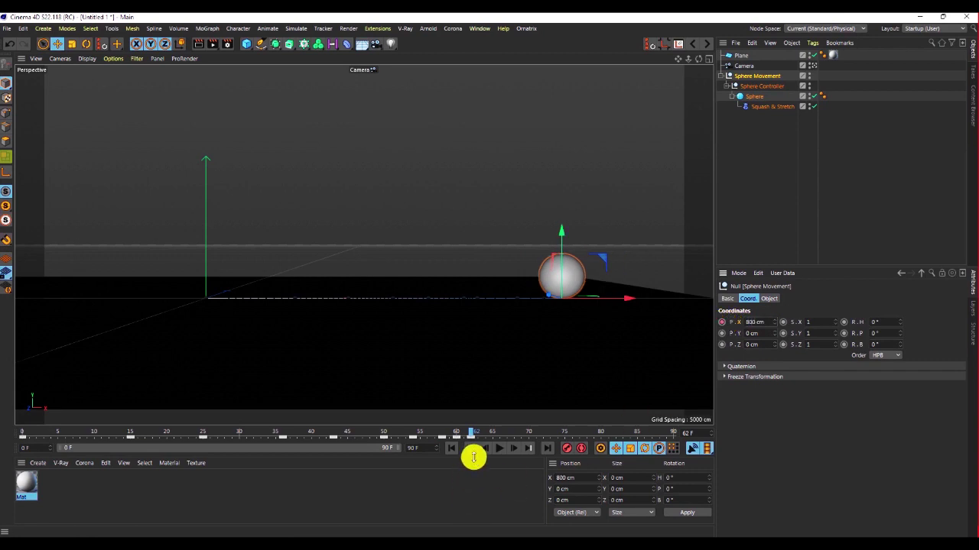
# Review the bounces from frame 54, set Sphere Movement's X position to 670 cm at frame 58 and keyframe it.
pyautogui.moveTo(470, 434); pyautogui.dragTo(409, 522)
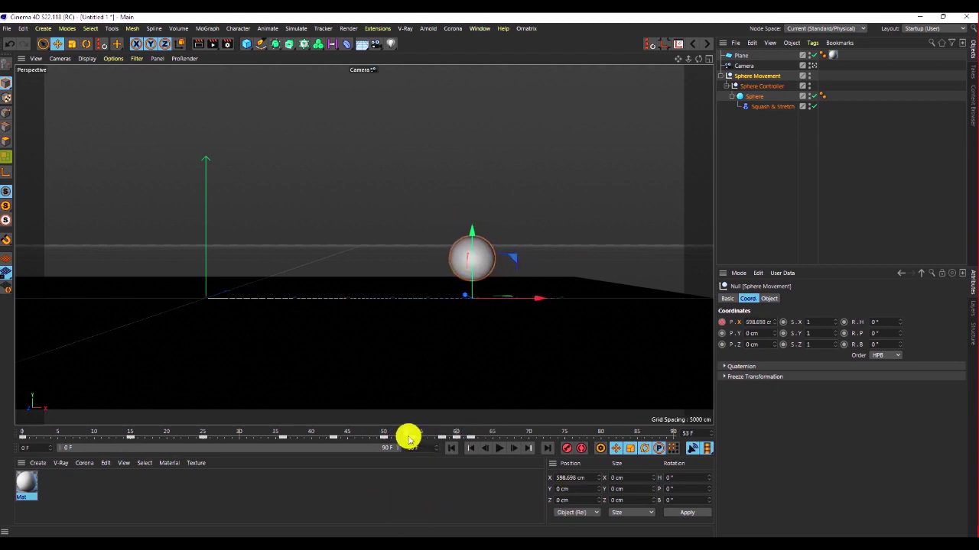
pyautogui.moveTo(409, 435); pyautogui.dragTo(416, 437)
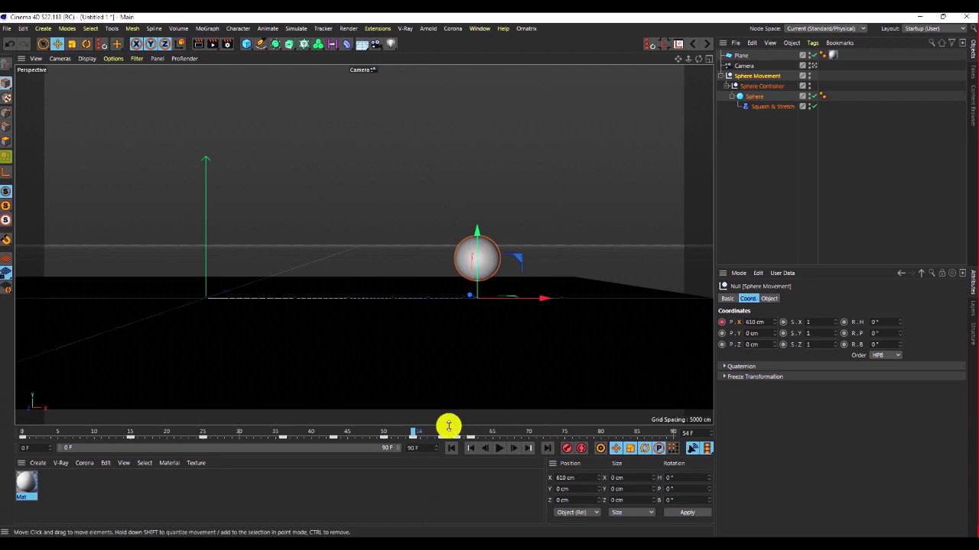
pyautogui.moveTo(425, 434); pyautogui.dragTo(440, 433)
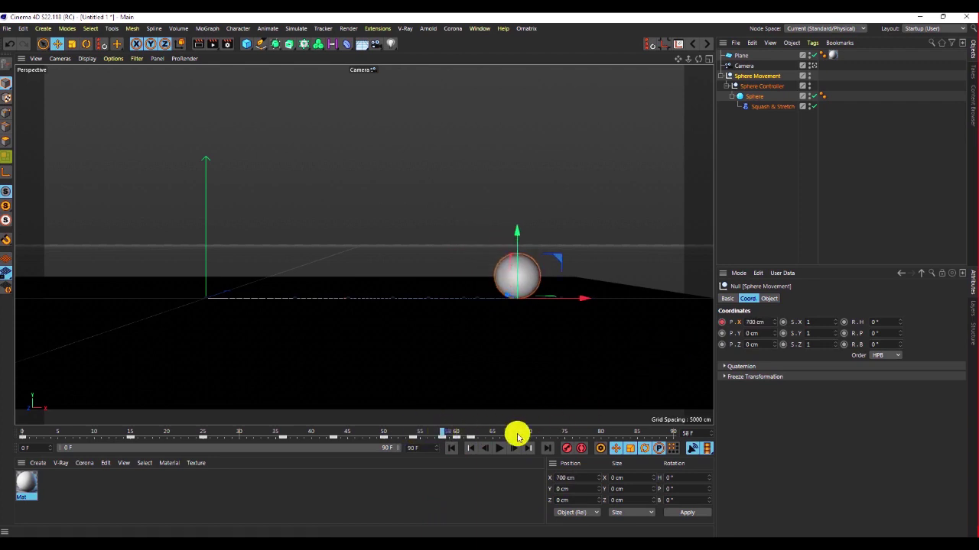
pyautogui.moveTo(441, 433)
pyautogui.mouseDown()
pyautogui.moveTo(412, 441)
pyautogui.moveTo(449, 437)
pyautogui.moveTo(441, 435)
pyautogui.mouseUp()
pyautogui.moveTo(763, 325); pyautogui.dragTo(740, 330)
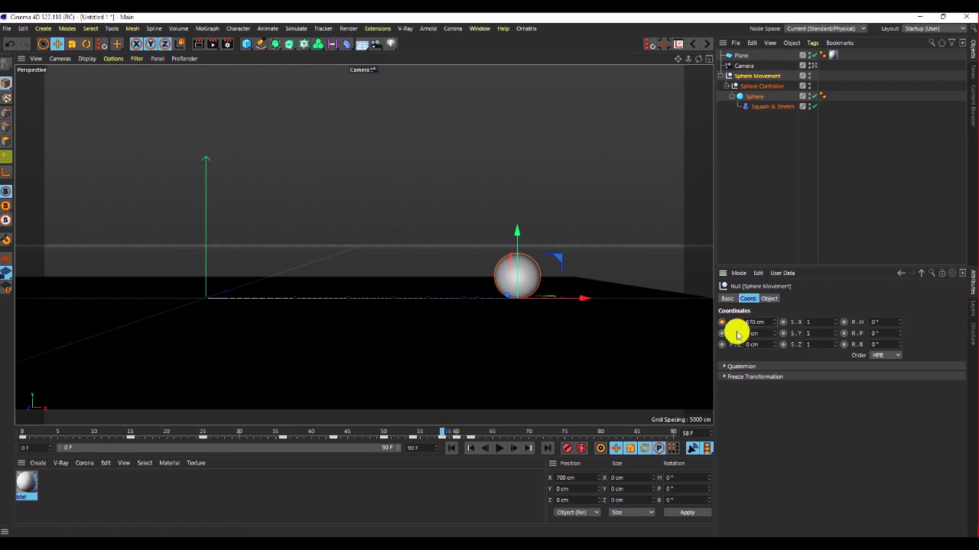
pyautogui.press('Return')
pyautogui.keyDown('ctrl'); pyautogui.click(722, 321); pyautogui.keyUp('ctrl')
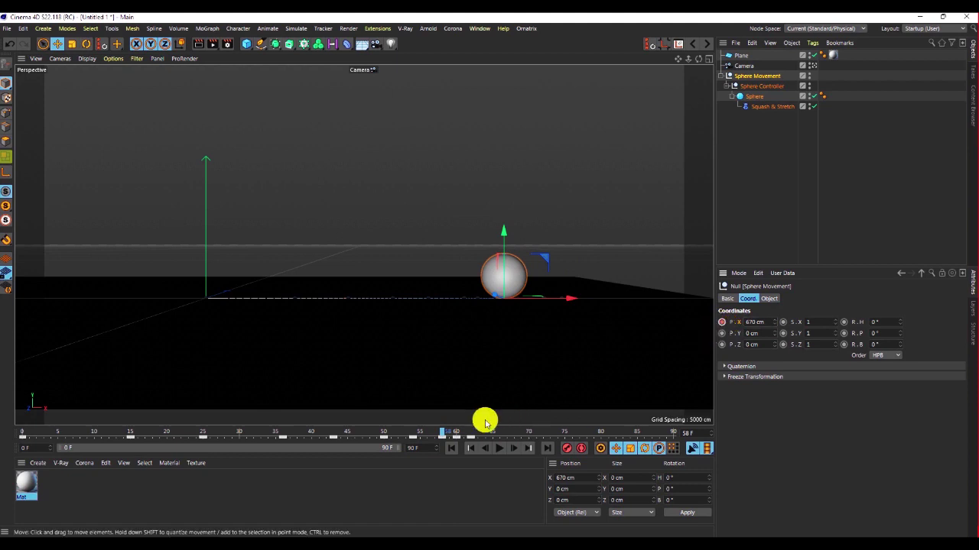
# Set Sphere Movement's X position to 720 cm at frame 60 and keyframe it.
pyautogui.moveTo(442, 433)
pyautogui.mouseDown()
pyautogui.moveTo(458, 435)
pyautogui.moveTo(443, 441)
pyautogui.mouseUp()
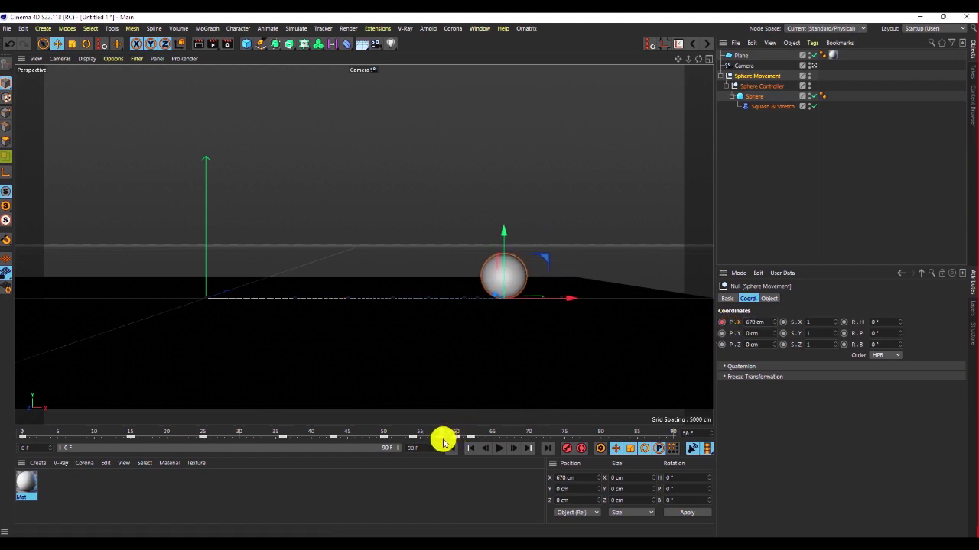
pyautogui.moveTo(446, 441); pyautogui.dragTo(457, 439)
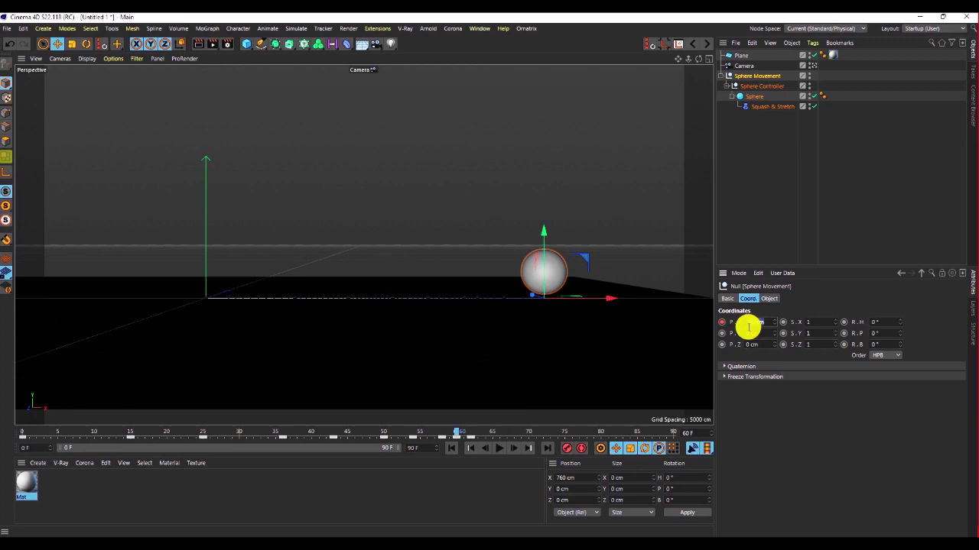
pyautogui.press('Return')
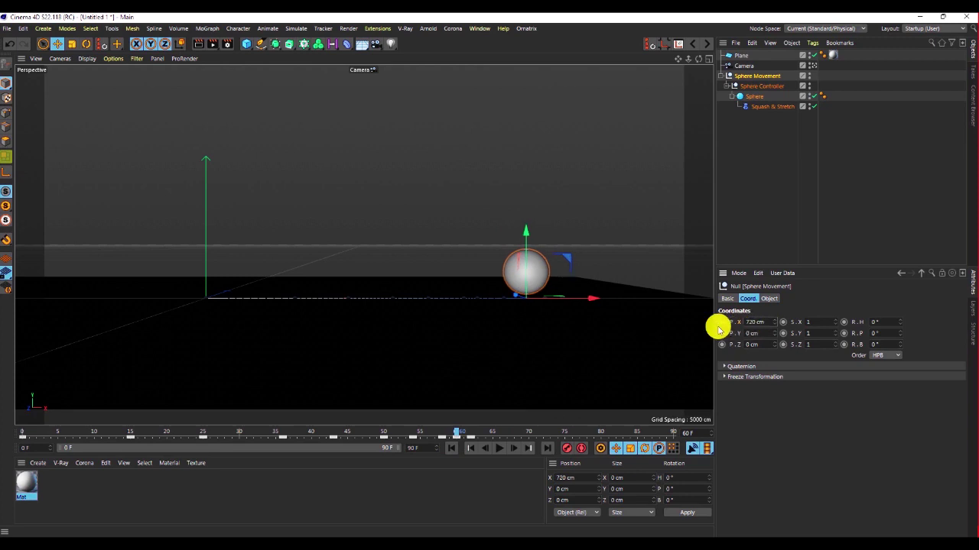
pyautogui.click(721, 321)
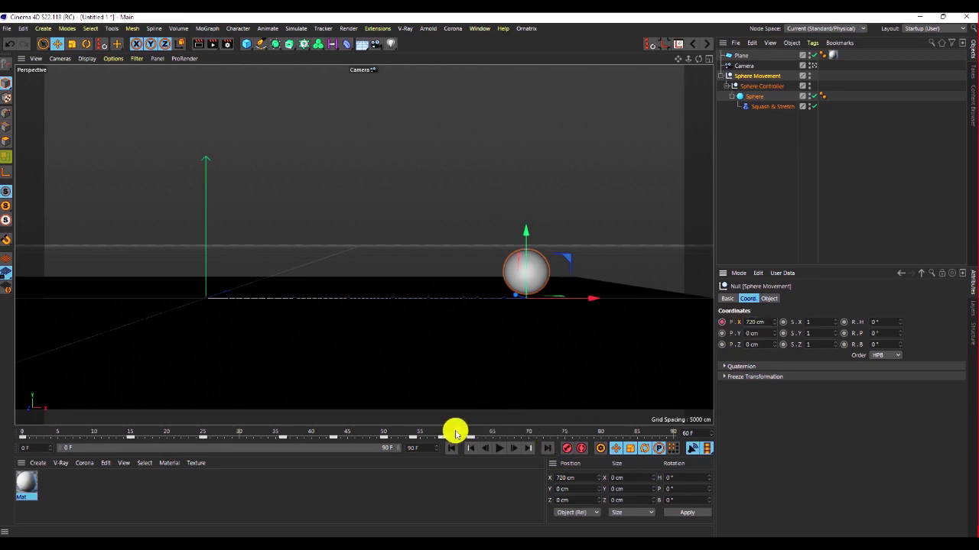
# Set Sphere Movement's X position to 770 cm at frame 62 and keyframe it.
pyautogui.moveTo(455, 434); pyautogui.dragTo(466, 433)
pyautogui.moveTo(767, 322); pyautogui.dragTo(740, 327)
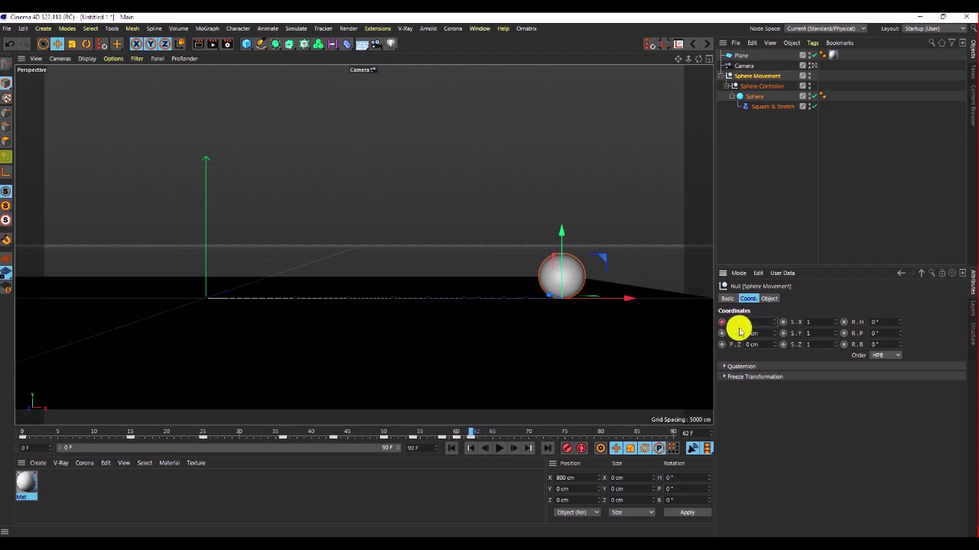
pyautogui.write('760')
pyautogui.press('Return')
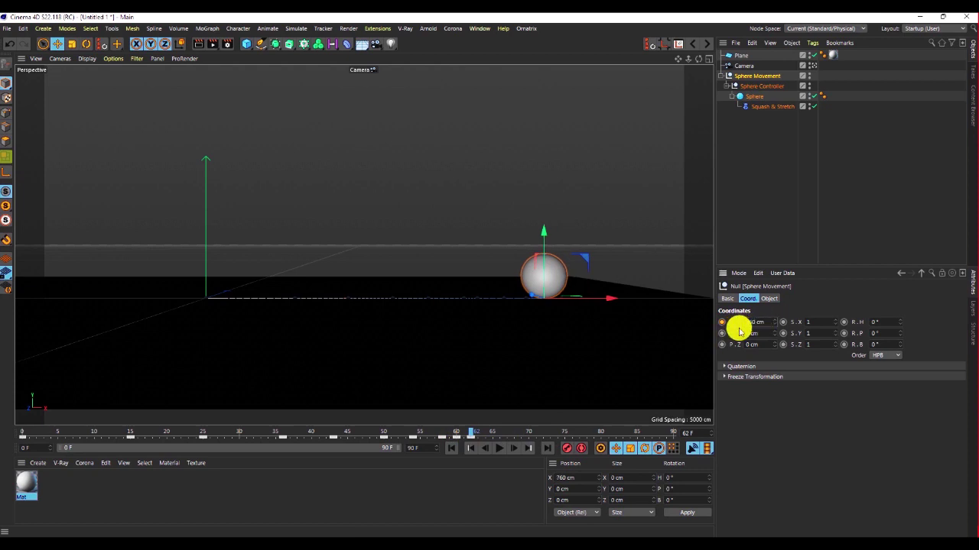
pyautogui.click(721, 322)
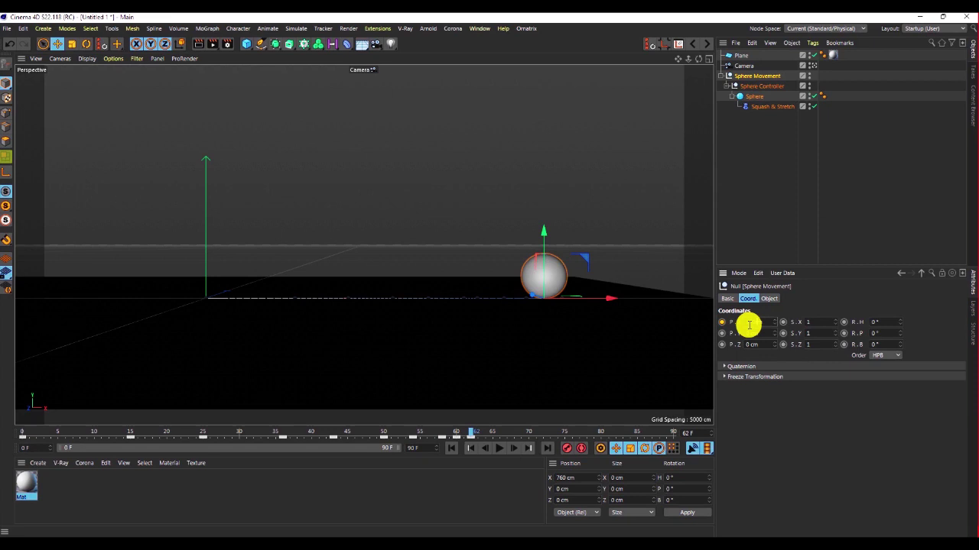
pyautogui.scroll(1, 749, 326)
pyautogui.click(721, 322)
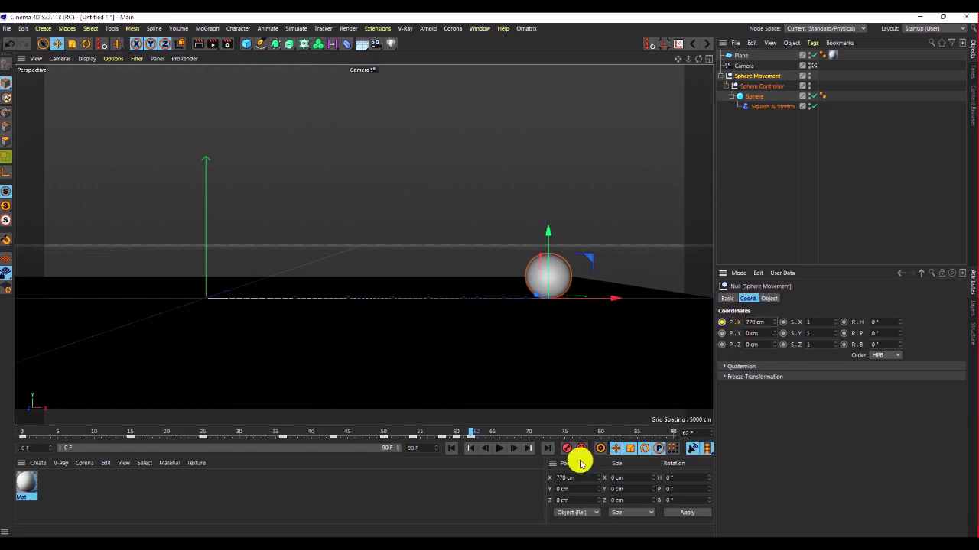
# Deselect all objects, play the animation from frame 0 to check the forward motion, and return to frame 0.
pyautogui.click(450, 449)
pyautogui.click(865, 198)
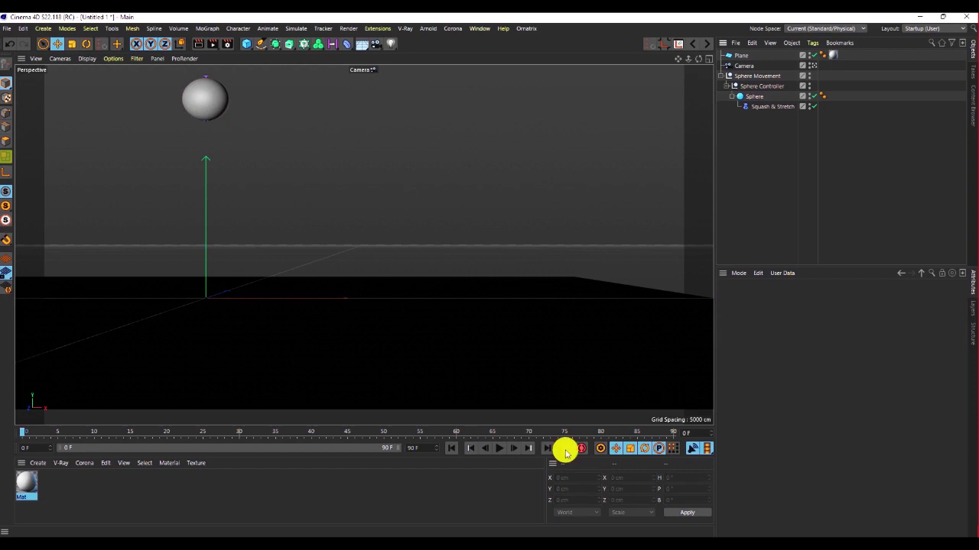
pyautogui.click(499, 450)
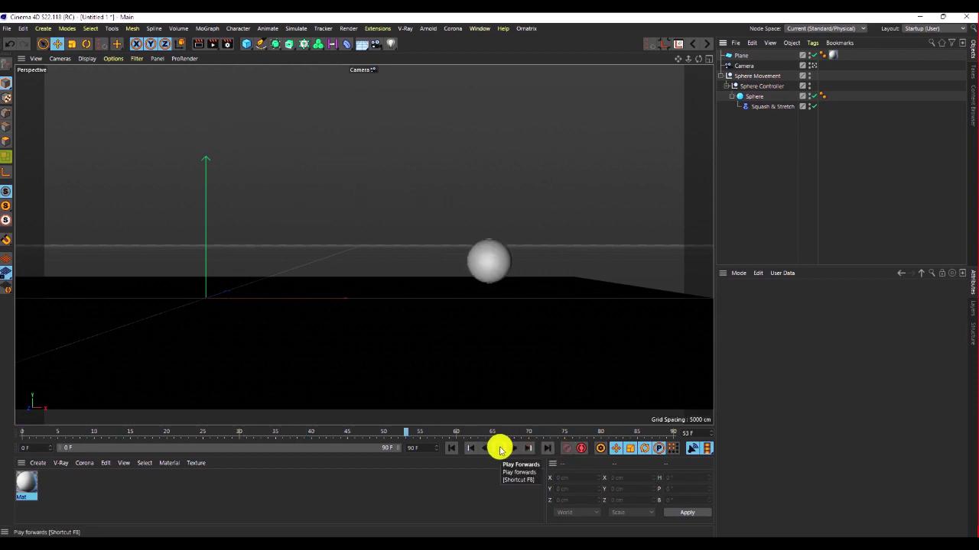
pyautogui.click(500, 450)
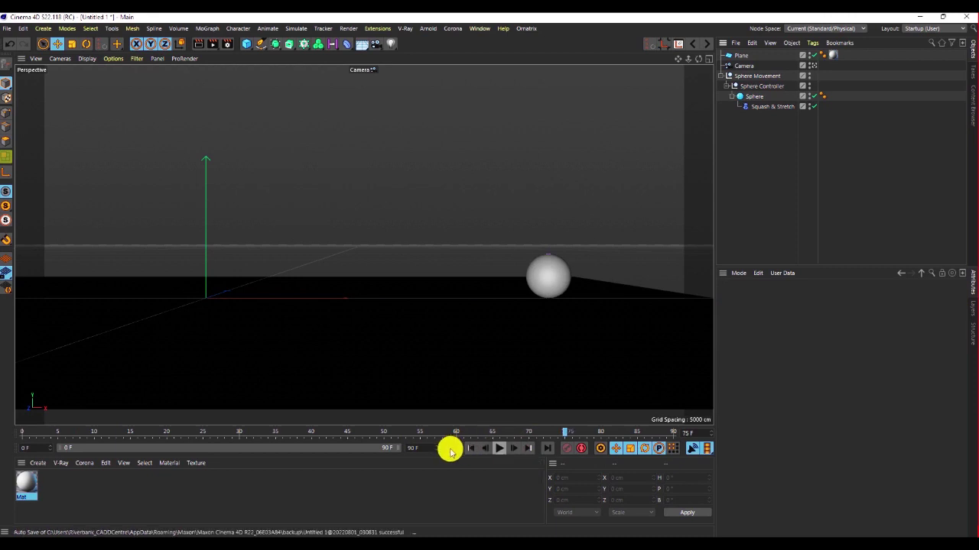
pyautogui.click(450, 449)
pyautogui.click(499, 450)
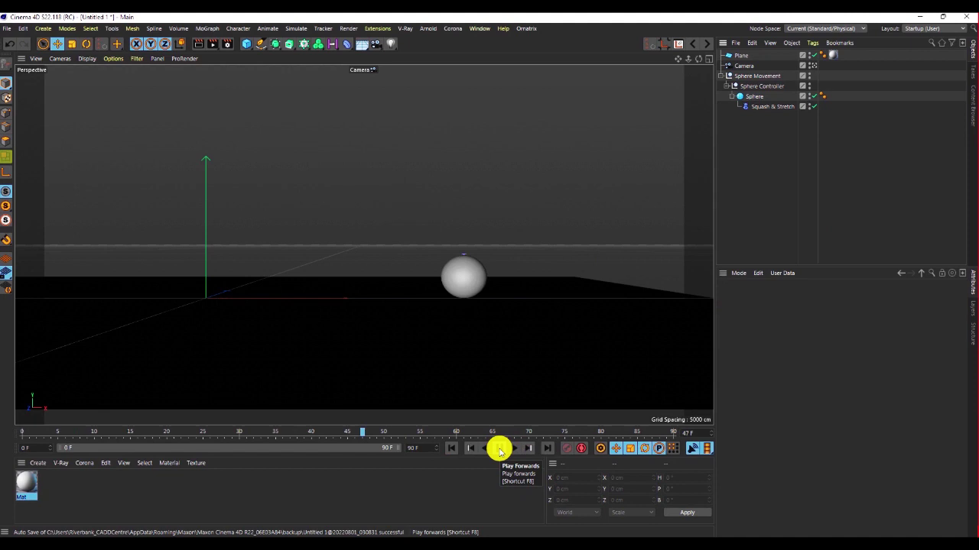
pyautogui.click(499, 450)
pyautogui.moveTo(384, 434); pyautogui.dragTo(379, 522)
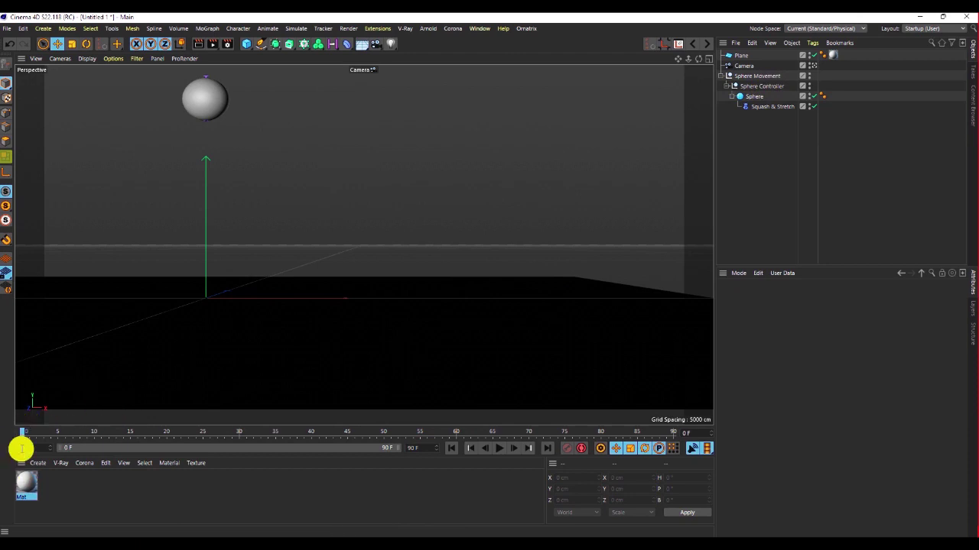
pyautogui.moveTo(25, 434); pyautogui.dragTo(4, 527)
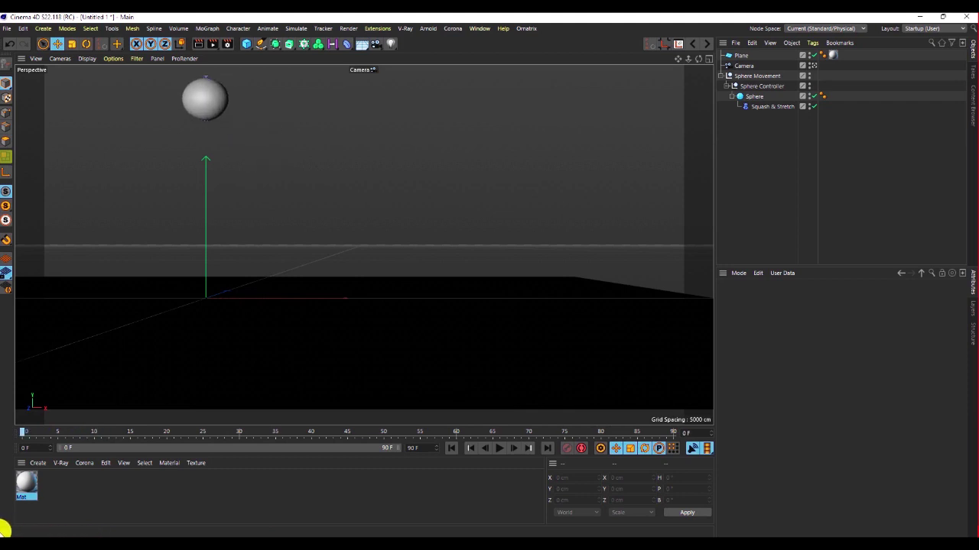
# Try the Sphere's rotation axes, set its bank rotation (R.B) to -9° at frame 0 and keyframe it.
pyautogui.click(751, 98)
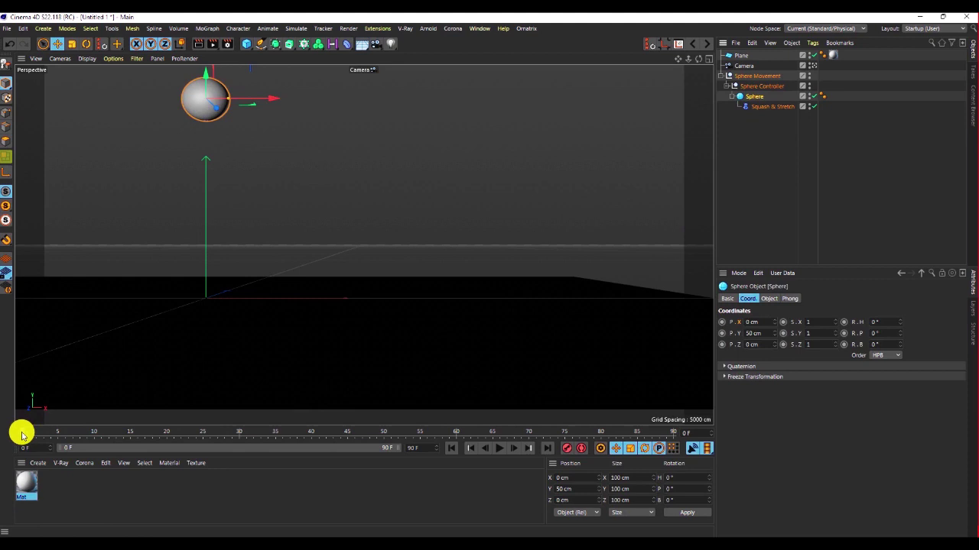
pyautogui.moveTo(29, 436); pyautogui.dragTo(6, 435)
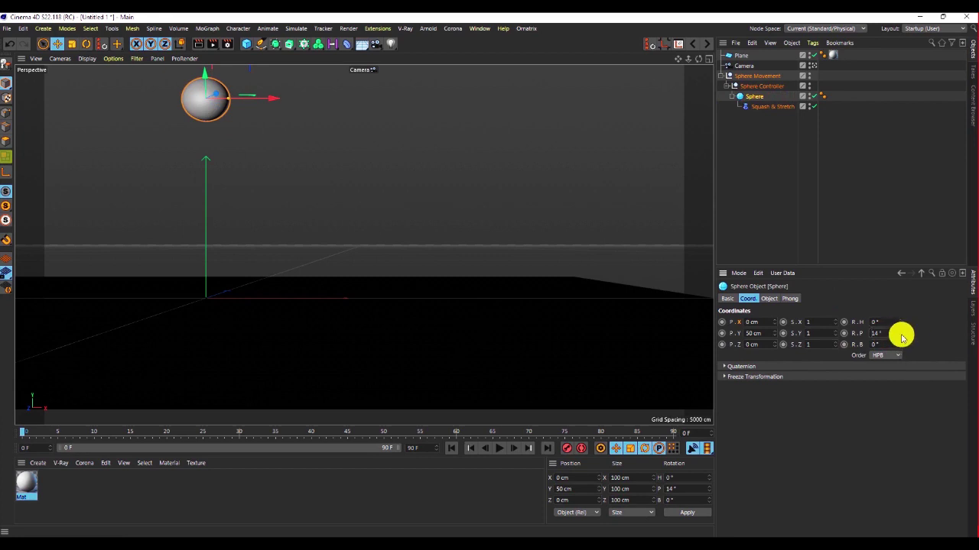
pyautogui.rightClick(899, 315)
pyautogui.rightClick(899, 323)
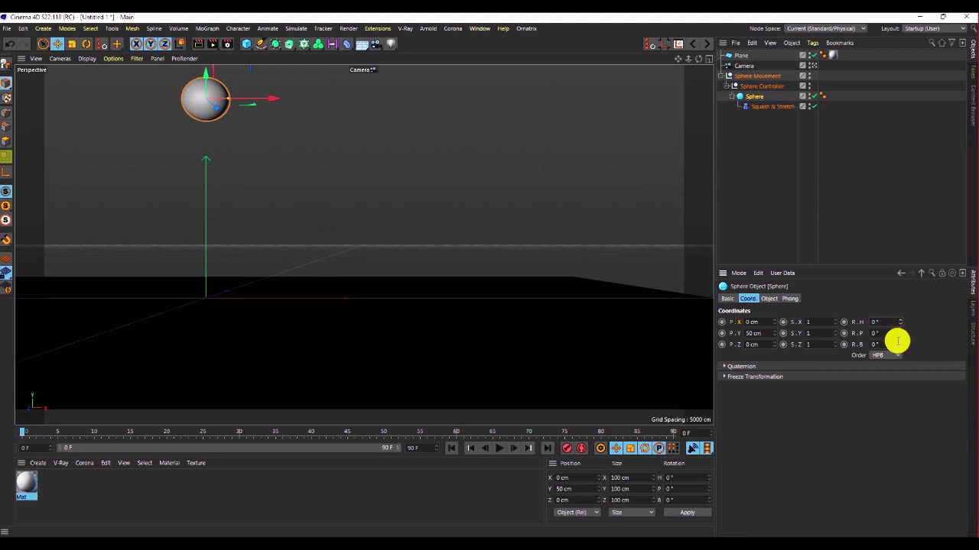
pyautogui.moveTo(899, 348)
pyautogui.mouseDown()
pyautogui.moveTo(898, 328)
pyautogui.moveTo(909, 345)
pyautogui.mouseUp()
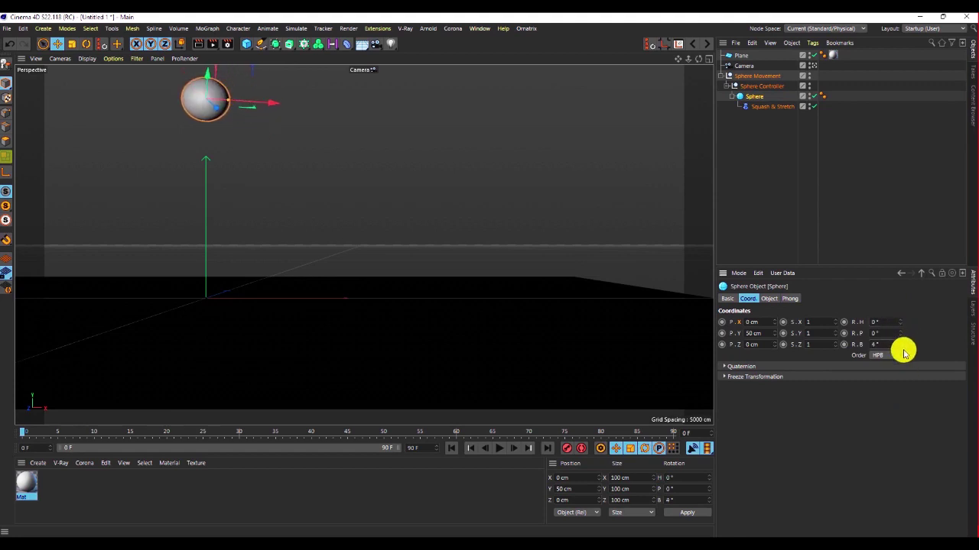
pyautogui.keyDown('ctrl'); pyautogui.click(844, 344); pyautogui.keyUp('ctrl')
# Set the Sphere's bank rotation (R.B) to 41° at frame 9 and keyframe it.
pyautogui.moveTo(25, 435); pyautogui.dragTo(87, 465)
pyautogui.moveTo(900, 339)
pyautogui.mouseDown()
pyautogui.moveTo(904, 363)
pyautogui.moveTo(898, 328)
pyautogui.mouseUp()
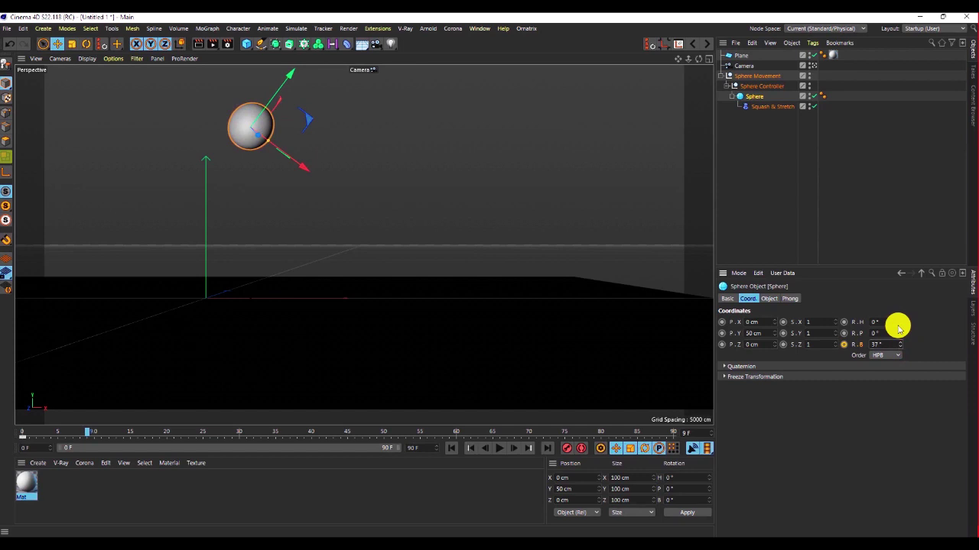
pyautogui.moveTo(899, 328); pyautogui.dragTo(899, 327)
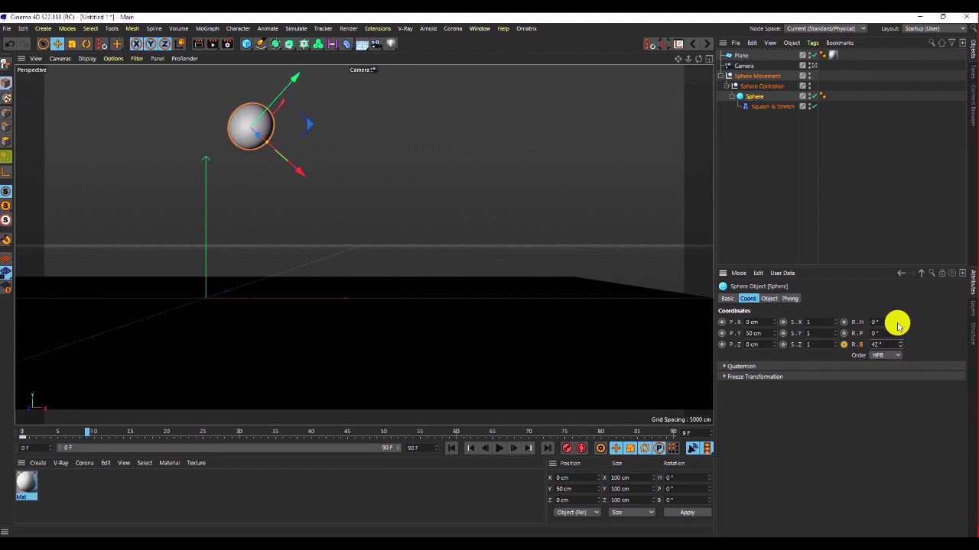
pyautogui.moveTo(899, 327)
pyautogui.mouseDown()
pyautogui.moveTo(897, 361)
pyautogui.moveTo(896, 327)
pyautogui.mouseUp()
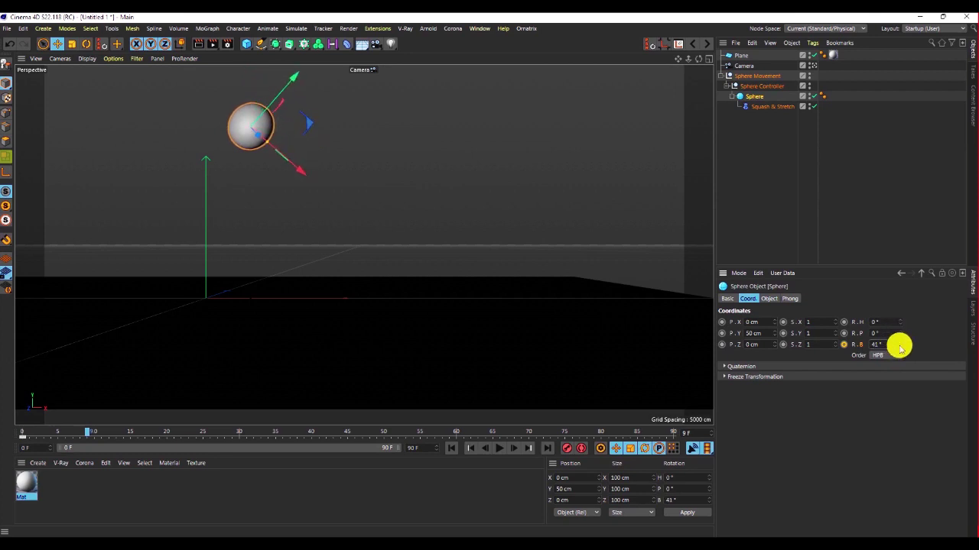
pyautogui.click(843, 344)
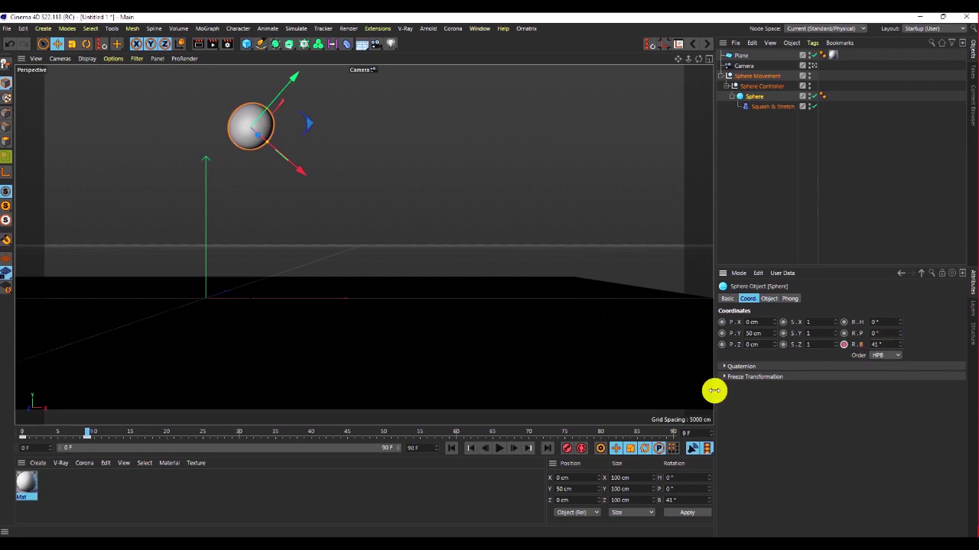
# Preview the motion up to frame 13, return to frame 9, and keyframe the Sphere's bank rotation at -33°.
pyautogui.moveTo(87, 432); pyautogui.dragTo(116, 468)
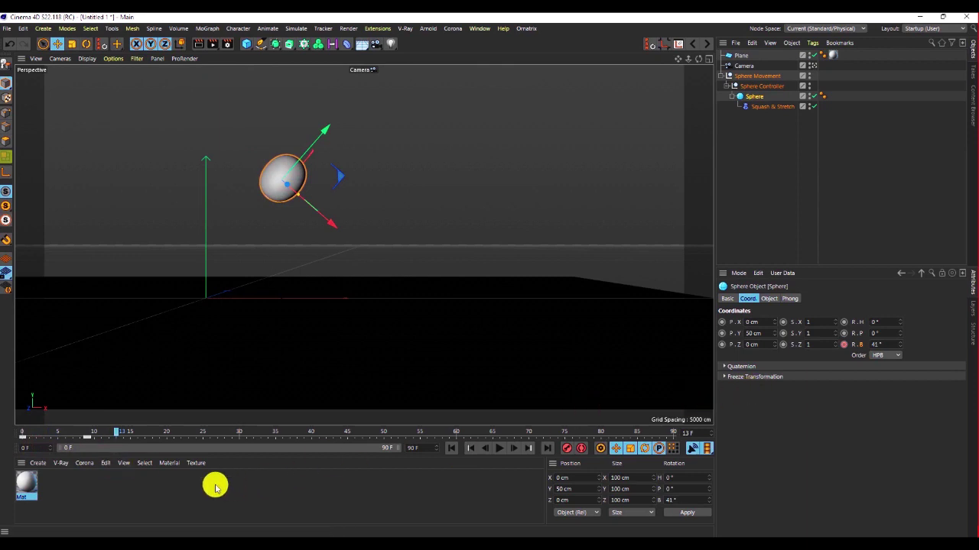
pyautogui.moveTo(111, 433); pyautogui.dragTo(86, 435)
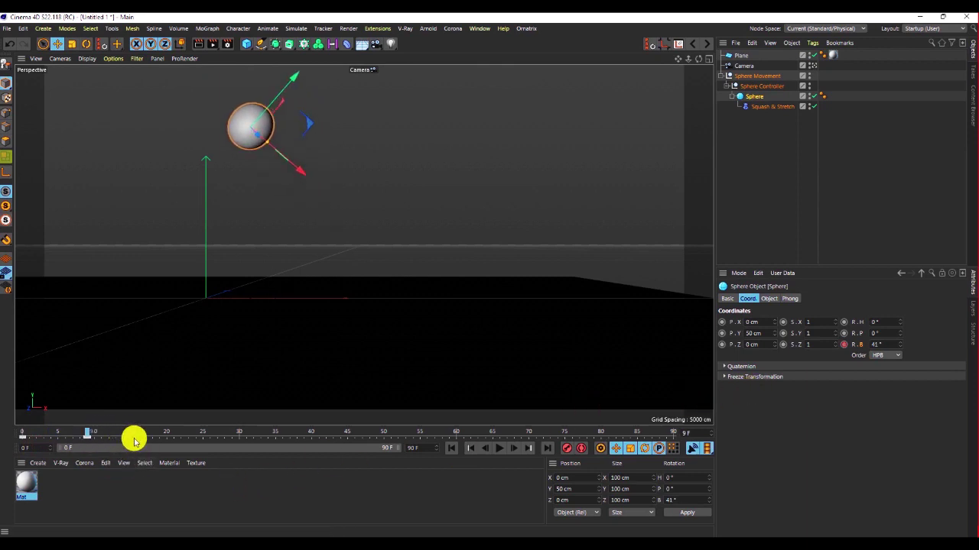
pyautogui.moveTo(902, 347); pyautogui.dragTo(913, 384)
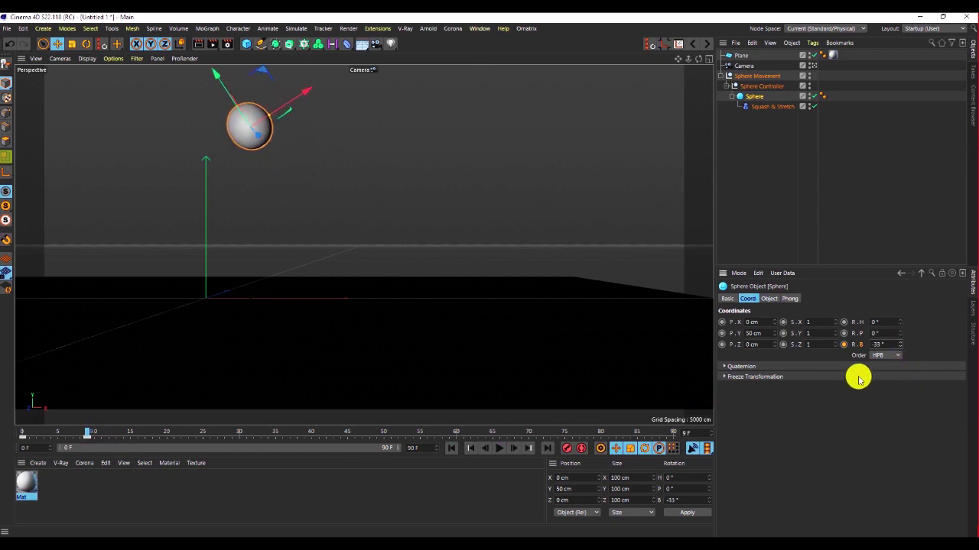
pyautogui.click(844, 344)
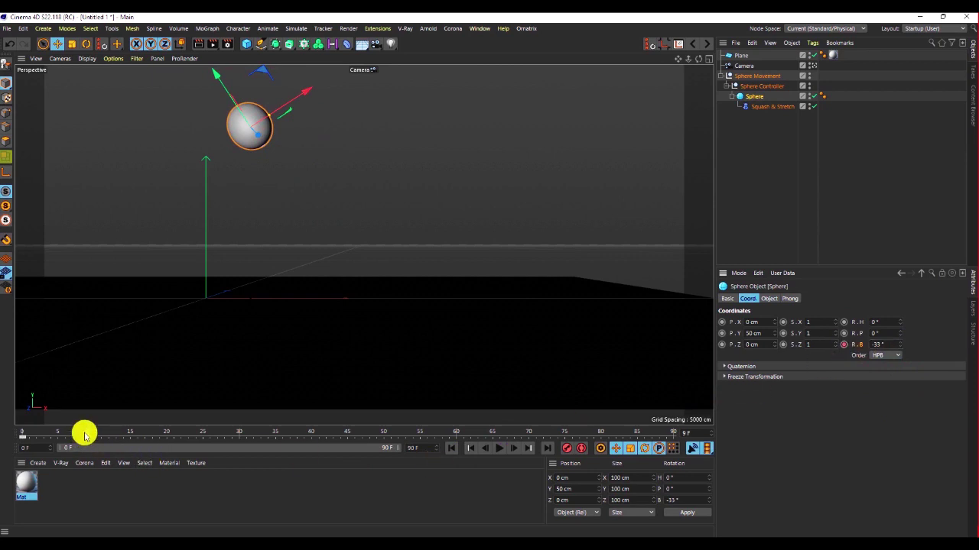
# Set the Sphere's bank rotation to 0° at frame 15, where the ball meets the ground, and keyframe it.
pyautogui.moveTo(79, 432); pyautogui.dragTo(131, 455)
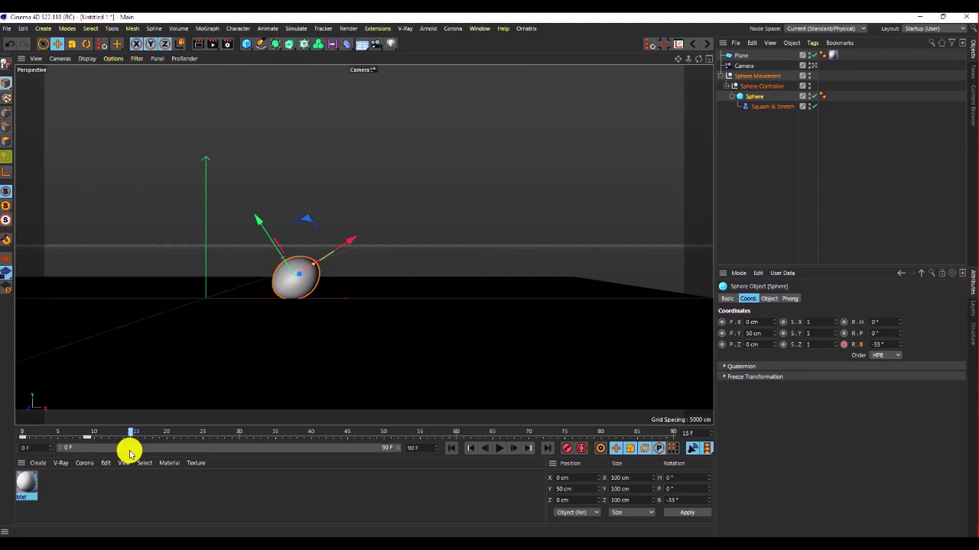
pyautogui.moveTo(130, 454)
pyautogui.mouseDown()
pyautogui.moveTo(107, 446)
pyautogui.moveTo(131, 445)
pyautogui.mouseUp()
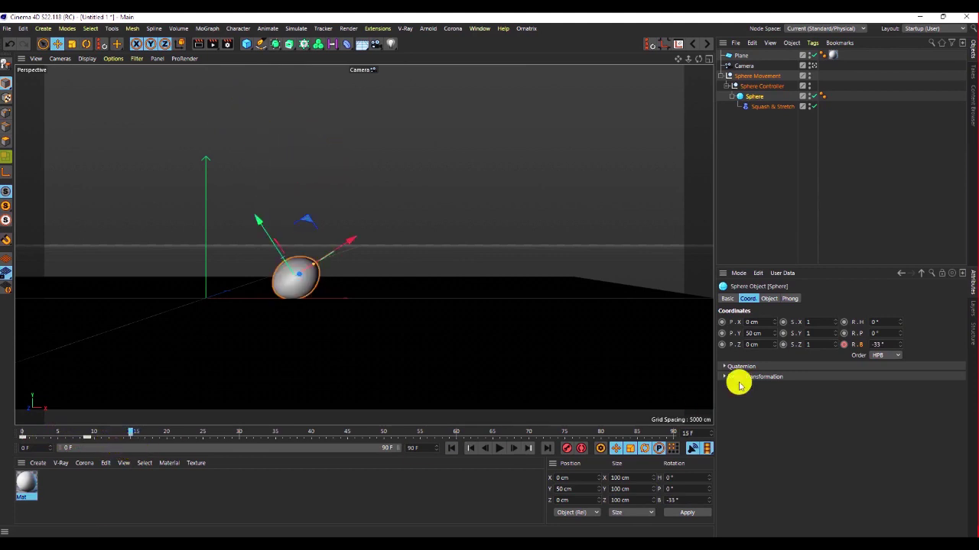
pyautogui.moveTo(900, 346); pyautogui.dragTo(902, 329)
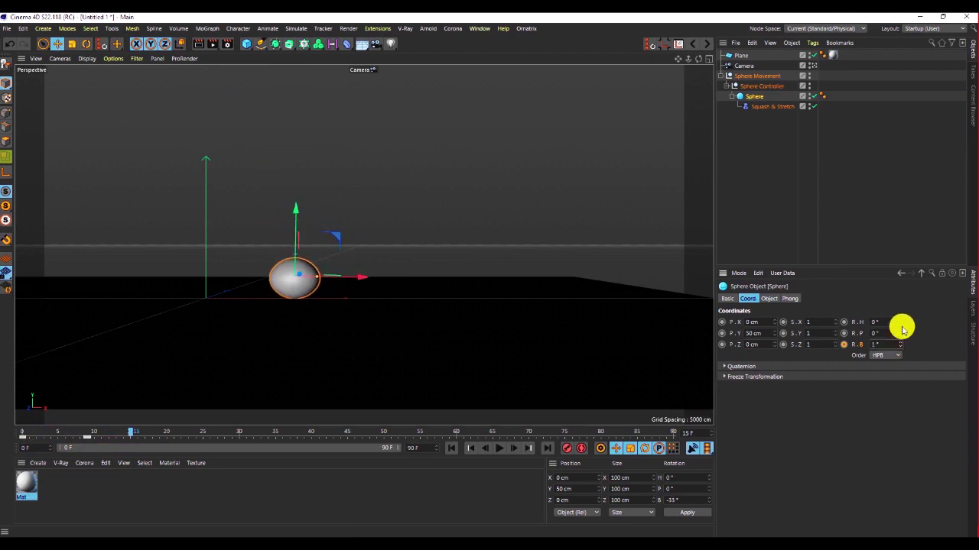
pyautogui.click(842, 344)
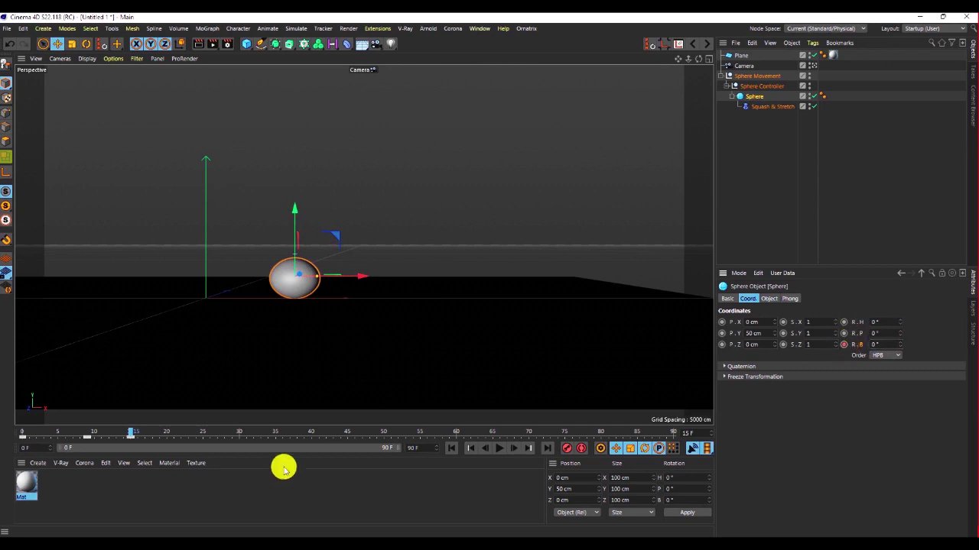
# Review the rotation from frame 0, set the Sphere's bank rotation to 90° at frame 23 and keyframe it.
pyautogui.moveTo(129, 432); pyautogui.dragTo(18, 438)
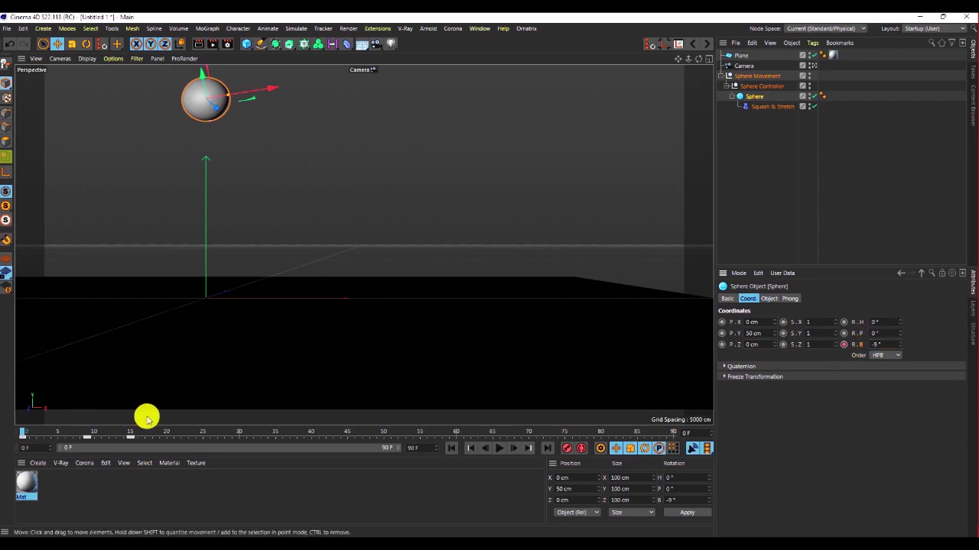
pyautogui.moveTo(21, 434); pyautogui.dragTo(186, 451)
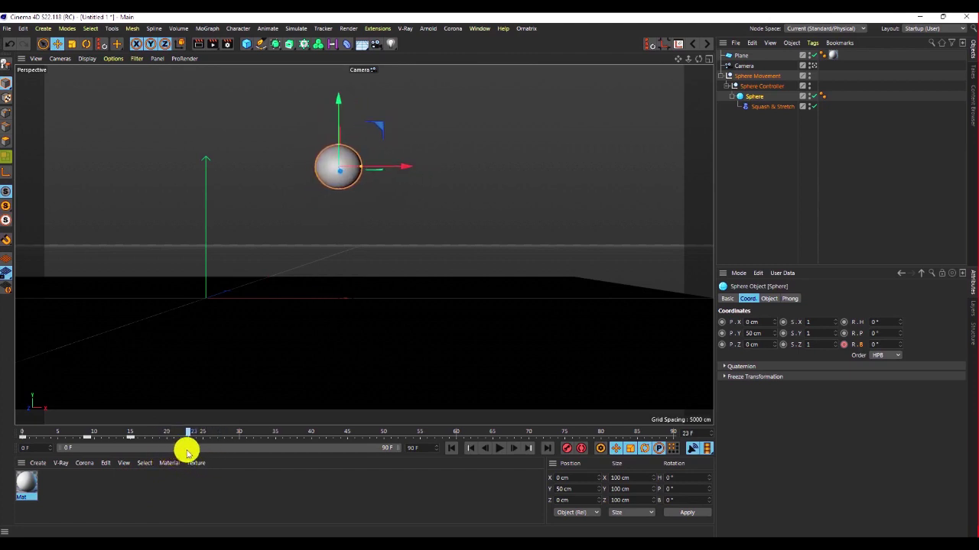
pyautogui.moveTo(899, 346); pyautogui.dragTo(902, 301)
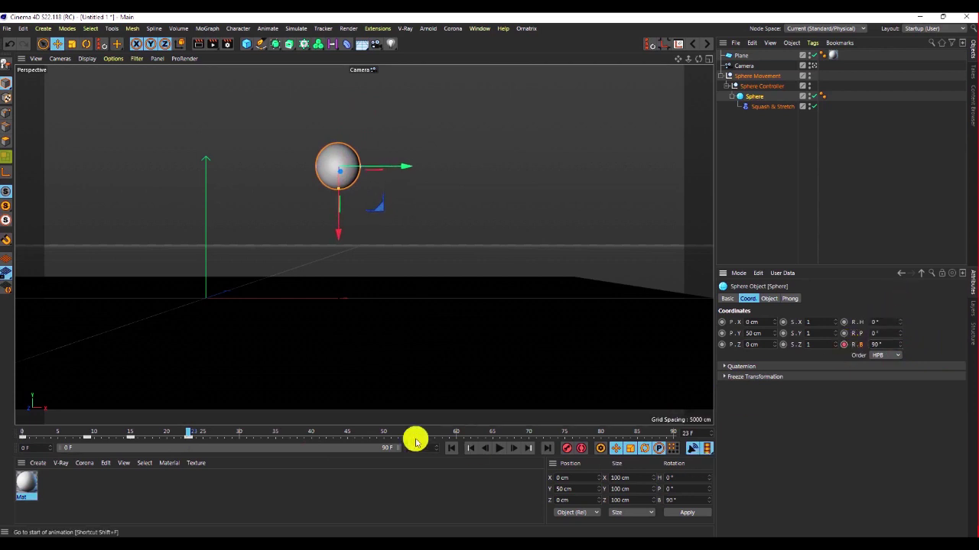
# Check the frames around the 90° bank rotation key and move that key from frame 23 to frame 24.
pyautogui.click(184, 434)
pyautogui.moveTo(184, 433); pyautogui.dragTo(178, 473)
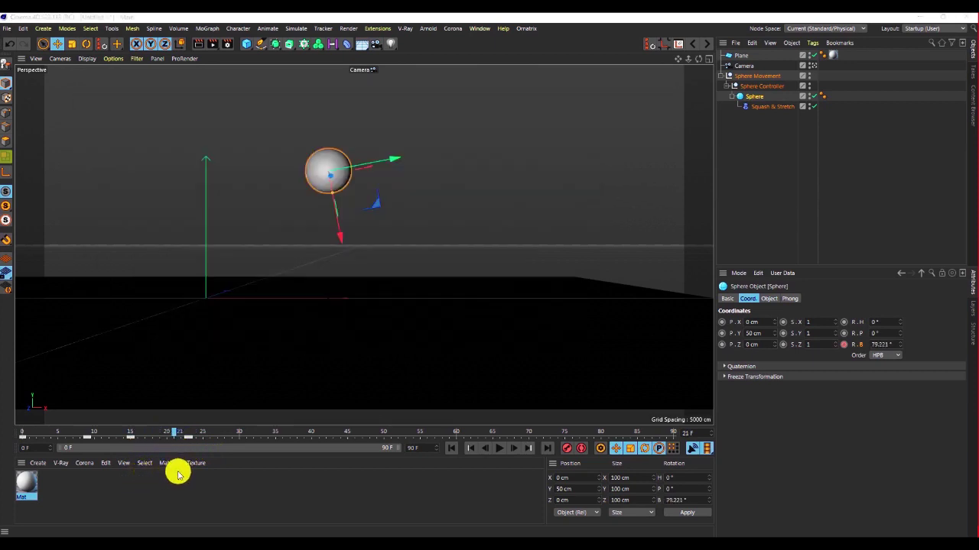
pyautogui.moveTo(178, 435); pyautogui.dragTo(195, 450)
pyautogui.click(190, 438)
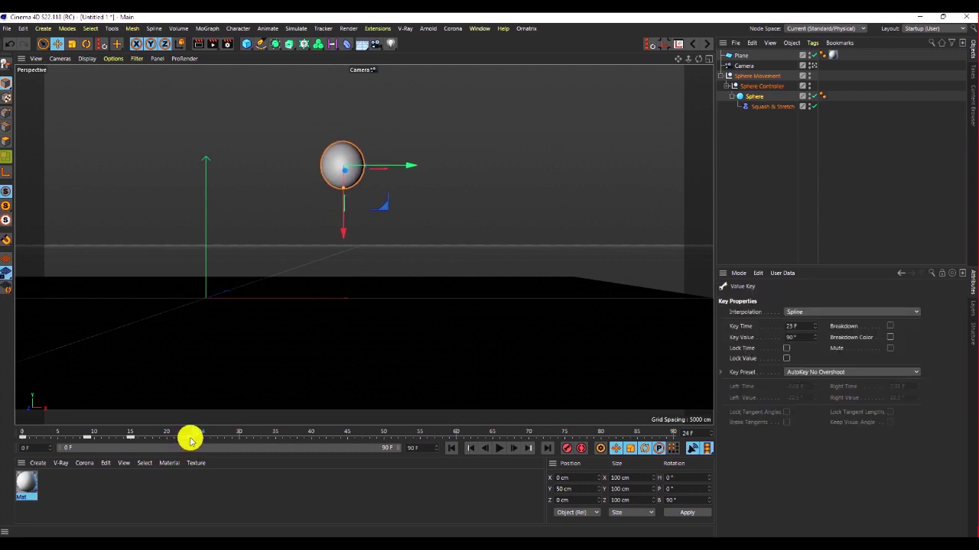
# Keyframe the Sphere's bank rotation at 137° at frame 31 and move that key to frame 32.
pyautogui.moveTo(170, 434); pyautogui.dragTo(247, 461)
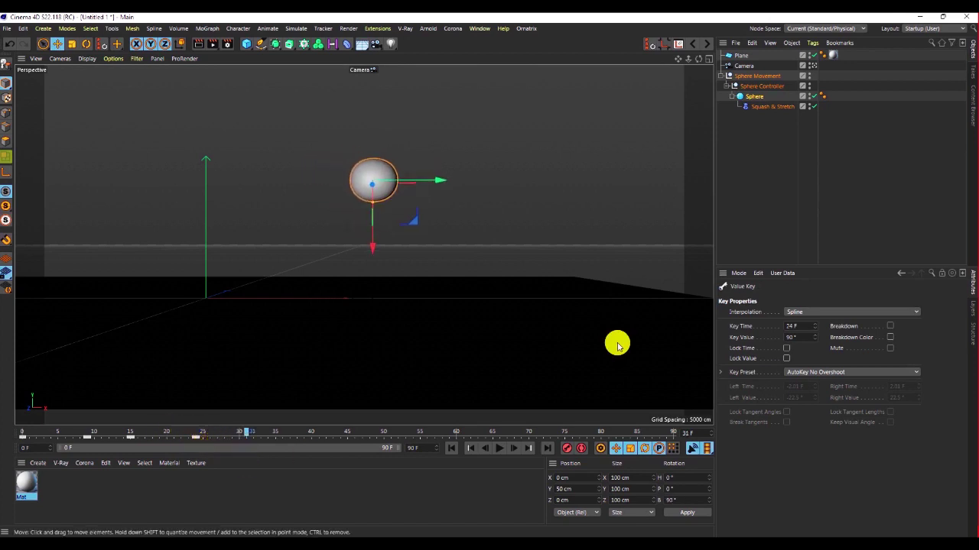
pyautogui.click(754, 98)
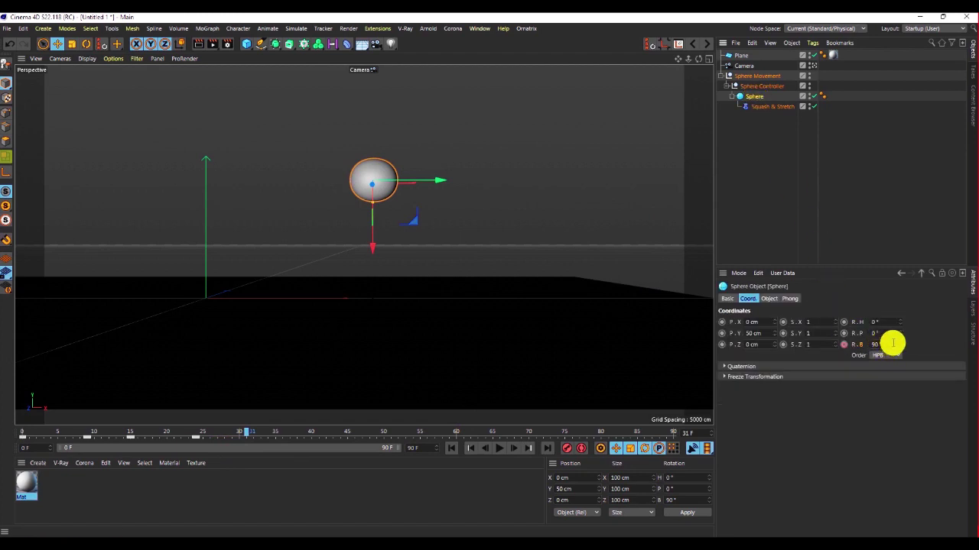
pyautogui.moveTo(901, 345); pyautogui.dragTo(902, 327)
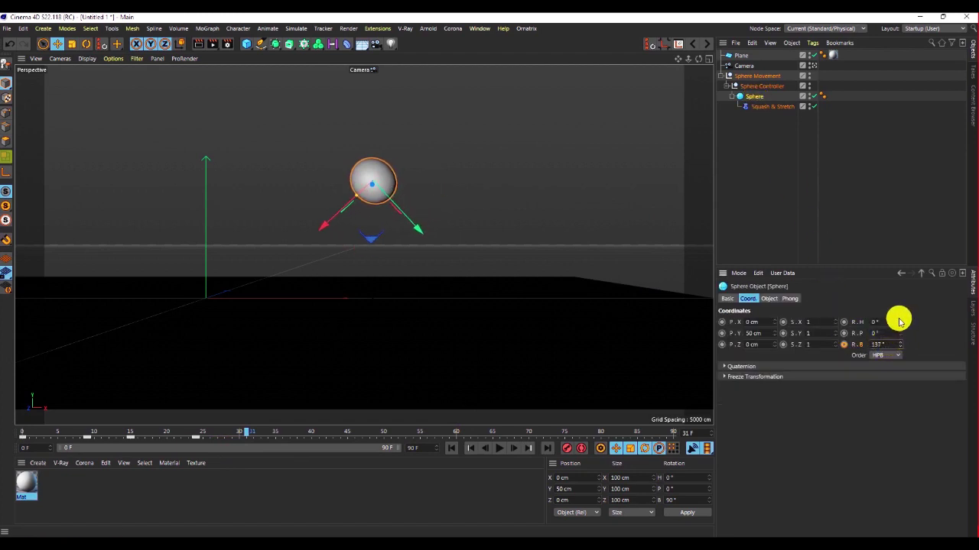
pyautogui.keyDown('ctrl'); pyautogui.click(844, 345); pyautogui.keyUp('ctrl')
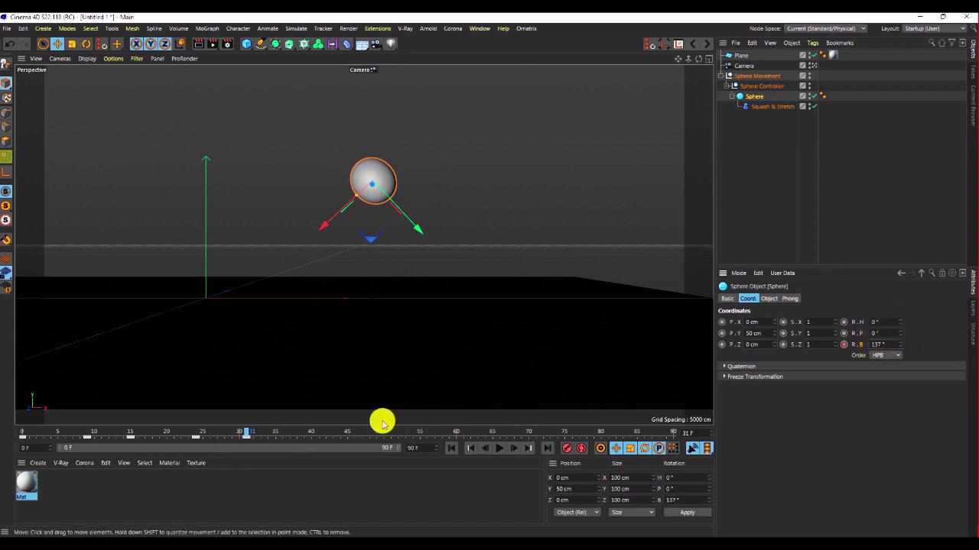
pyautogui.moveTo(243, 434); pyautogui.dragTo(255, 470)
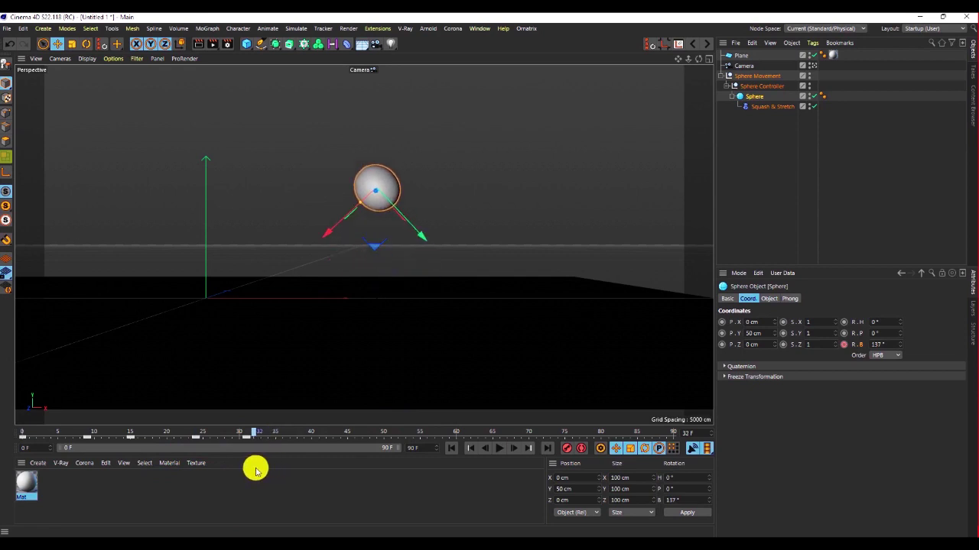
pyautogui.click(245, 439)
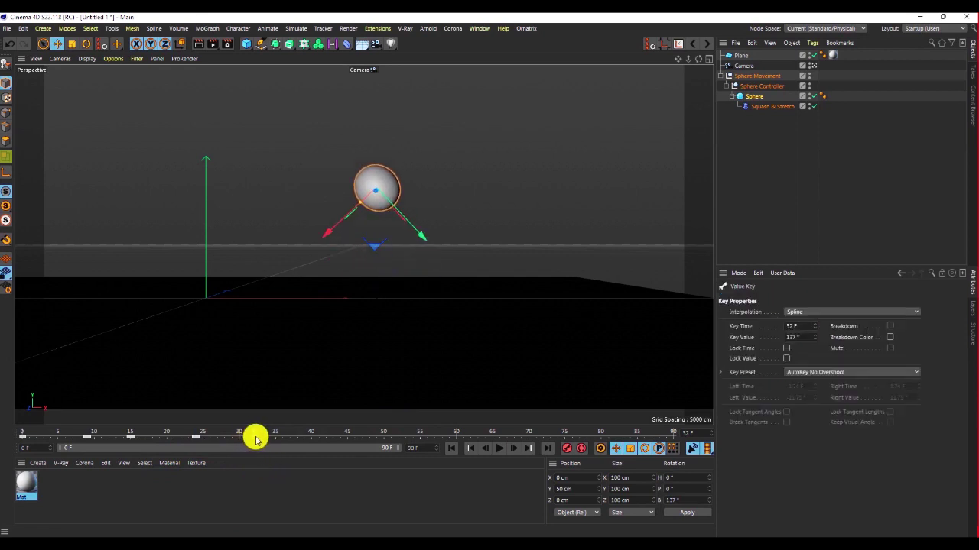
# Set the Sphere's bank rotation to 184° at frame 36 and keyframe it.
pyautogui.moveTo(255, 435); pyautogui.dragTo(281, 442)
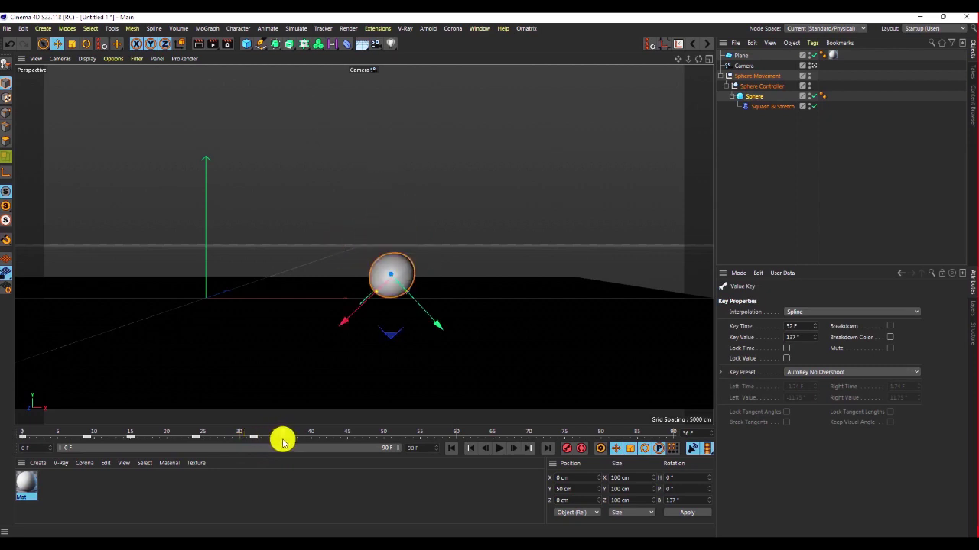
pyautogui.moveTo(283, 445); pyautogui.dragTo(280, 432)
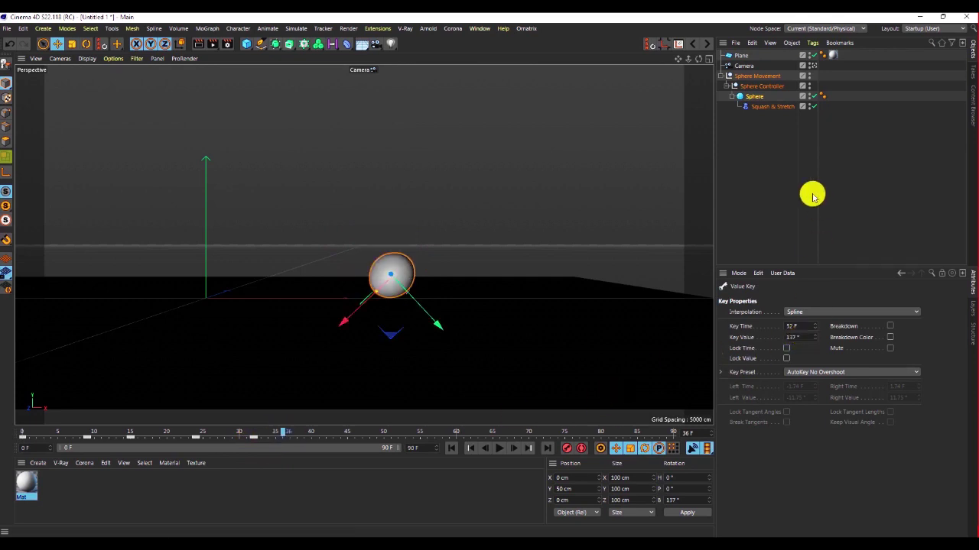
pyautogui.click(751, 98)
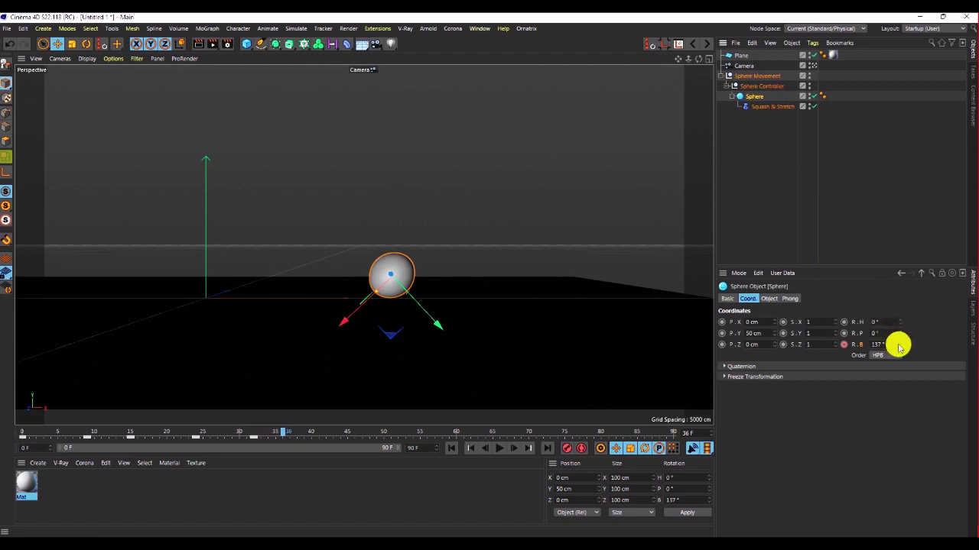
pyautogui.moveTo(902, 348); pyautogui.dragTo(902, 332)
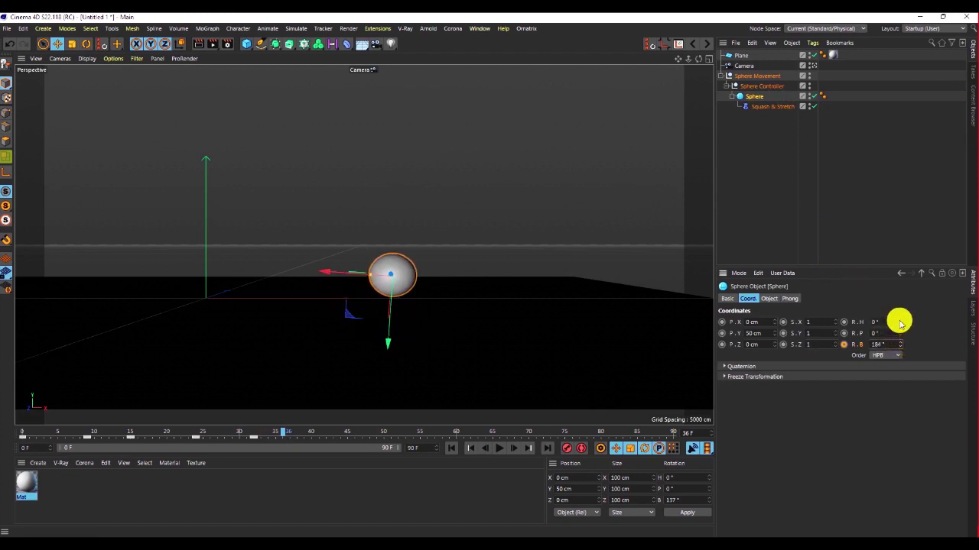
pyautogui.click(843, 345)
# Find the bounce peak at frame 43, set the Sphere's bank rotation to 252° there and keyframe it.
pyautogui.moveTo(280, 434); pyautogui.dragTo(334, 460)
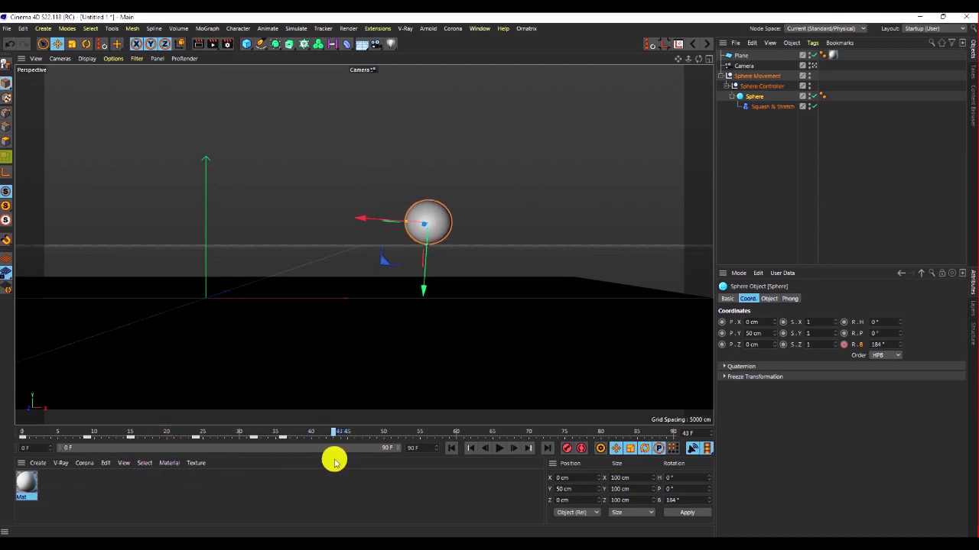
pyautogui.click(763, 86)
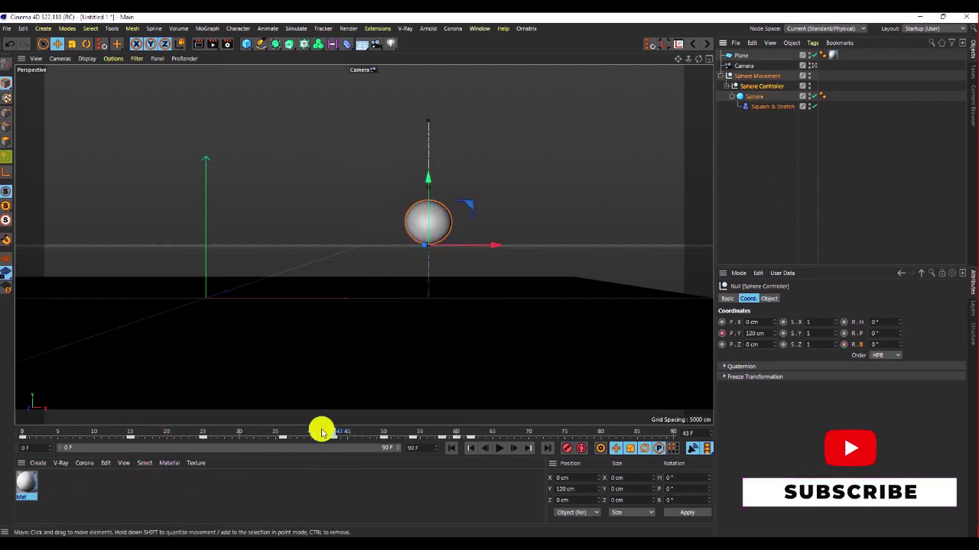
pyautogui.click(755, 97)
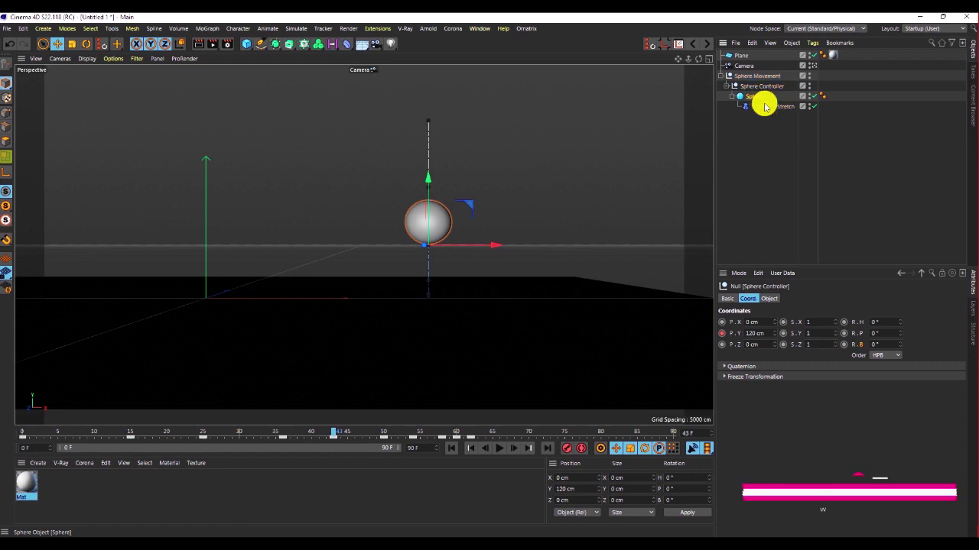
pyautogui.moveTo(903, 336); pyautogui.dragTo(903, 307)
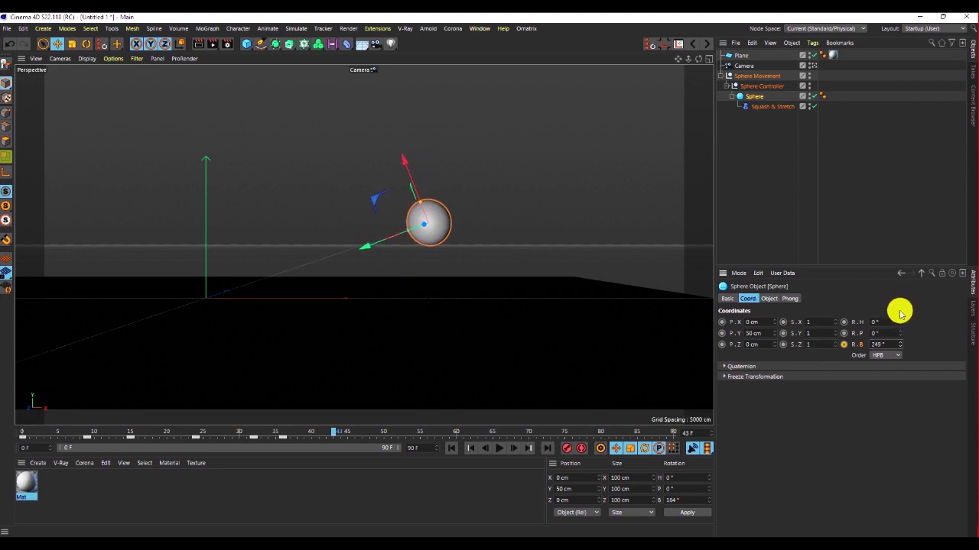
pyautogui.keyDown('ctrl'); pyautogui.click(843, 345); pyautogui.keyUp('ctrl')
# Keyframe the Sphere's bank rotation at 322° at frame 49 and move that key to frame 48.
pyautogui.moveTo(331, 430); pyautogui.dragTo(374, 433)
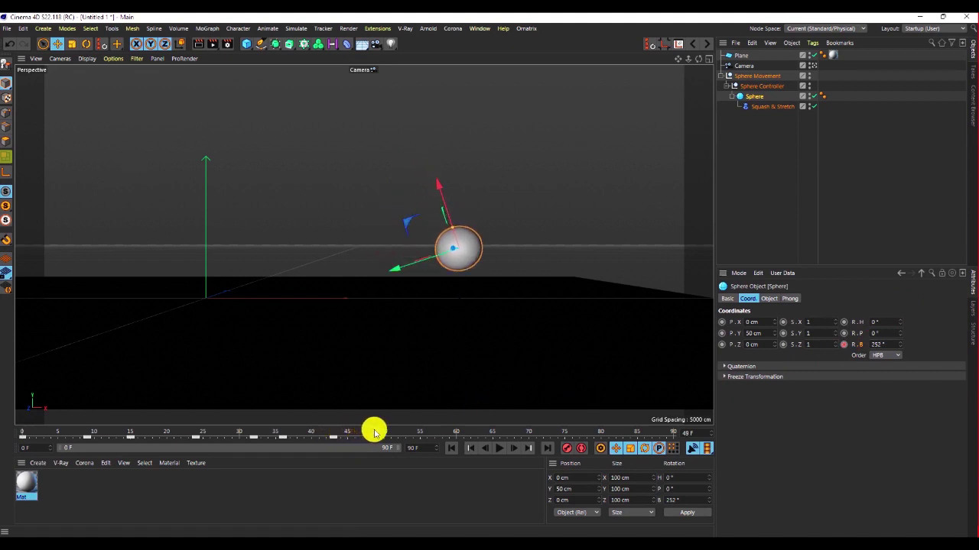
pyautogui.moveTo(901, 346); pyautogui.dragTo(904, 310)
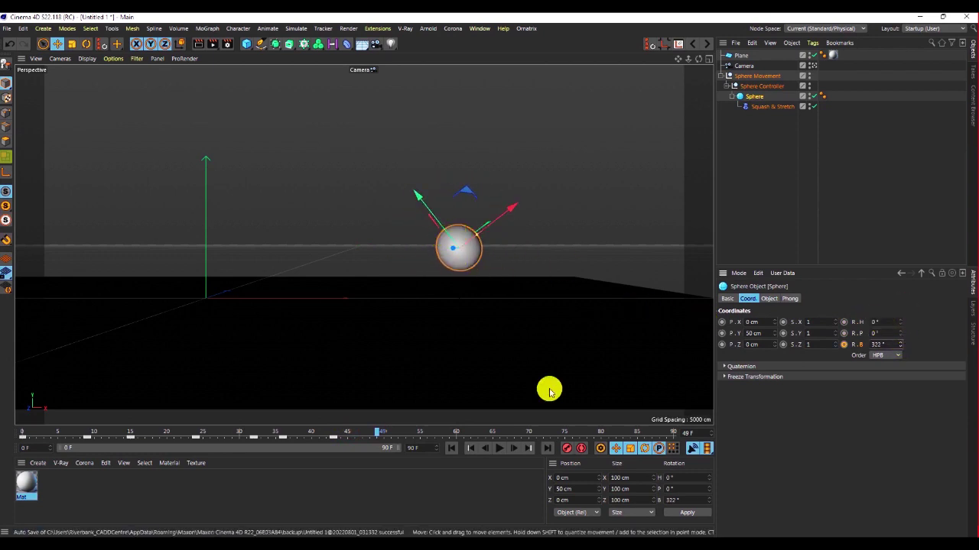
pyautogui.click(844, 345)
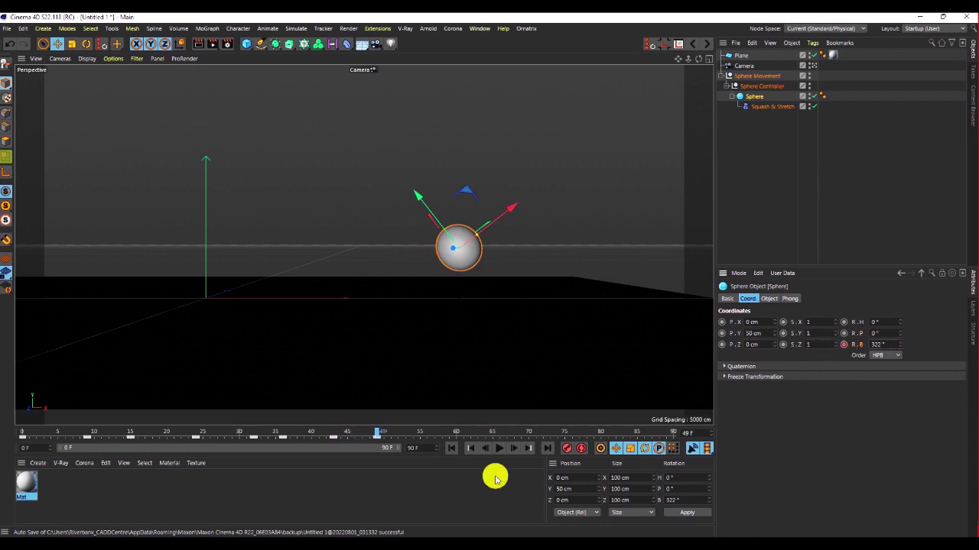
pyautogui.moveTo(383, 434); pyautogui.dragTo(387, 436)
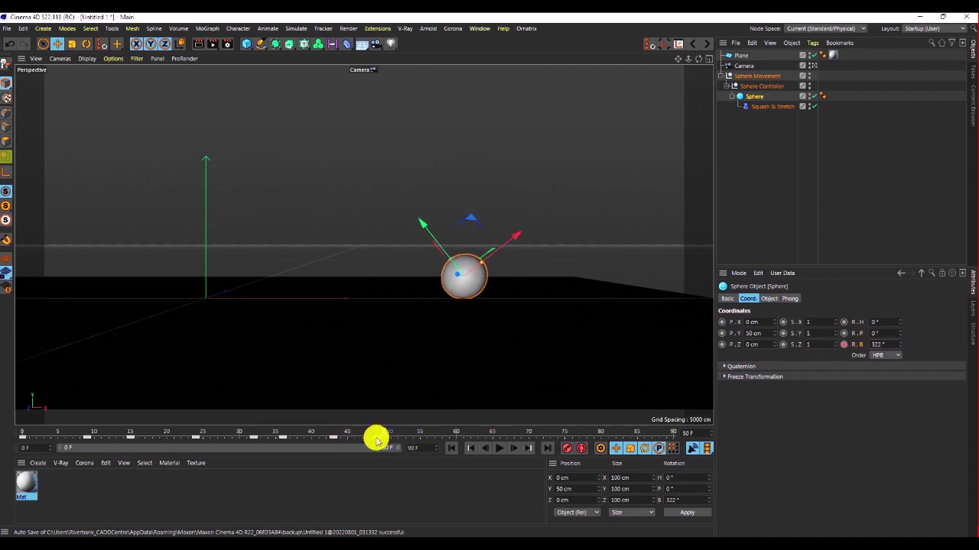
pyautogui.click(370, 439)
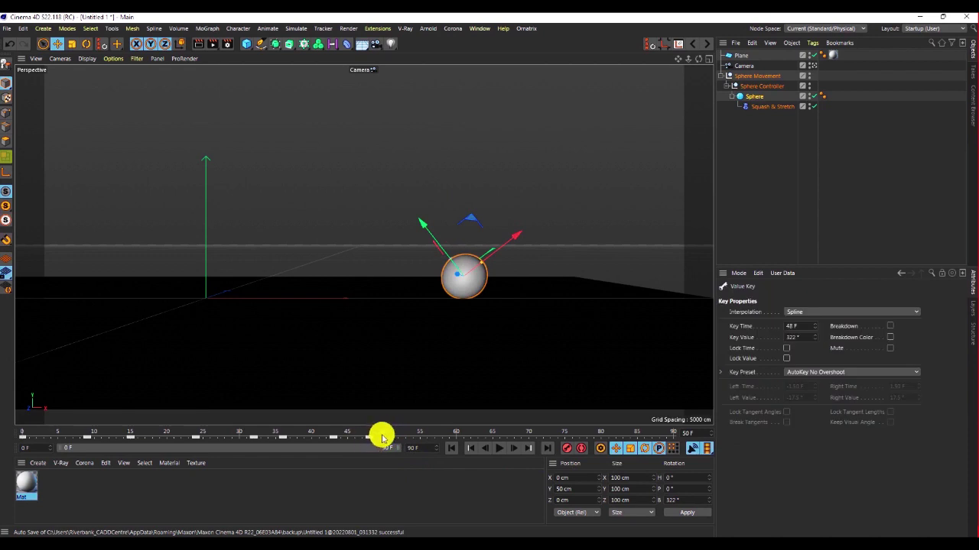
# Set the Sphere's bank rotation to 369° at frame 50 and keyframe it.
pyautogui.moveTo(382, 434); pyautogui.dragTo(385, 435)
pyautogui.click(755, 96)
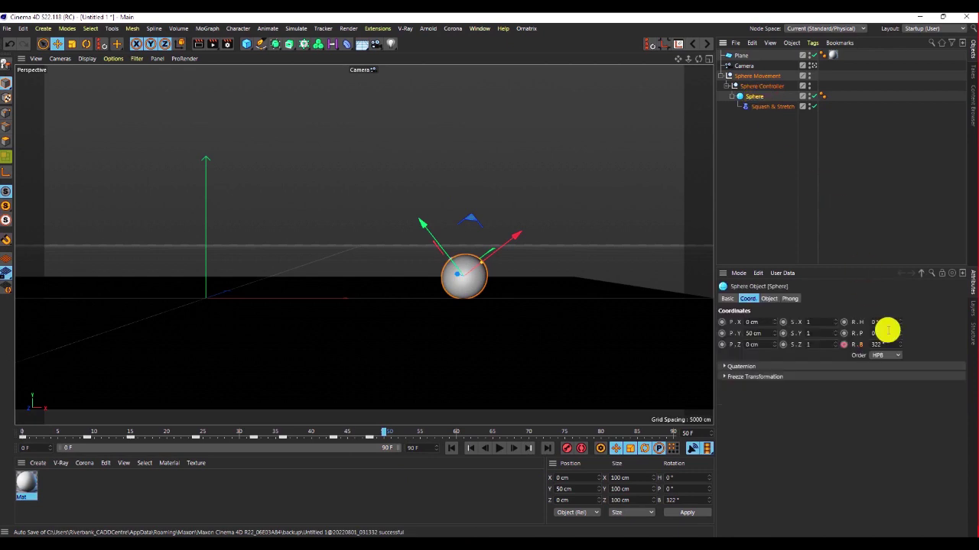
pyautogui.moveTo(901, 343); pyautogui.dragTo(900, 333)
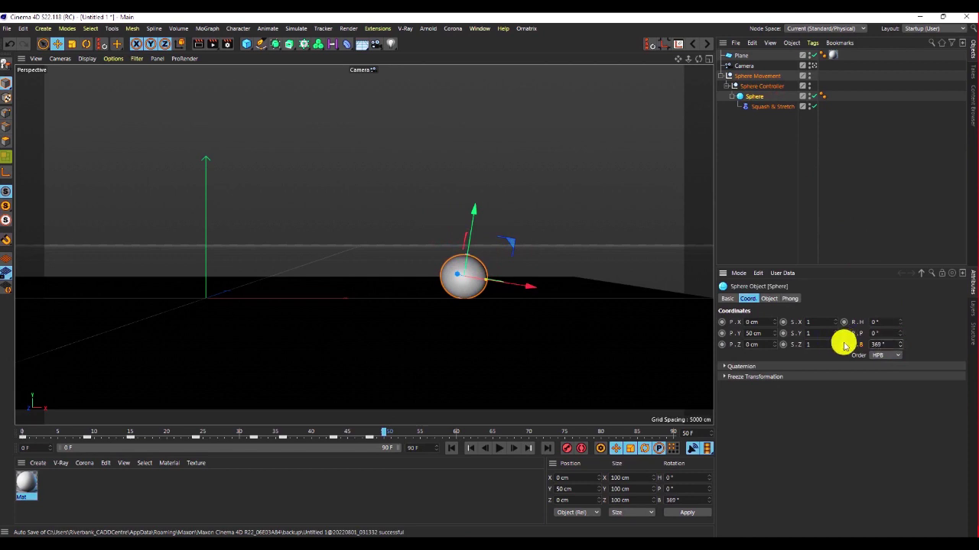
# Keyframe the Sphere's bank rotation at 424° at frame 53 and move that key to frame 54.
pyautogui.moveTo(382, 433); pyautogui.dragTo(403, 502)
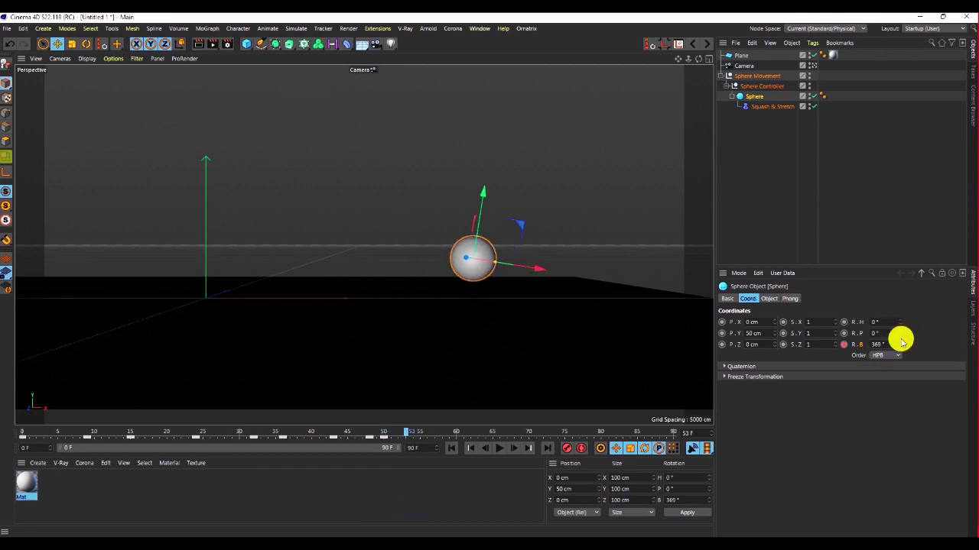
pyautogui.moveTo(900, 346); pyautogui.dragTo(907, 322)
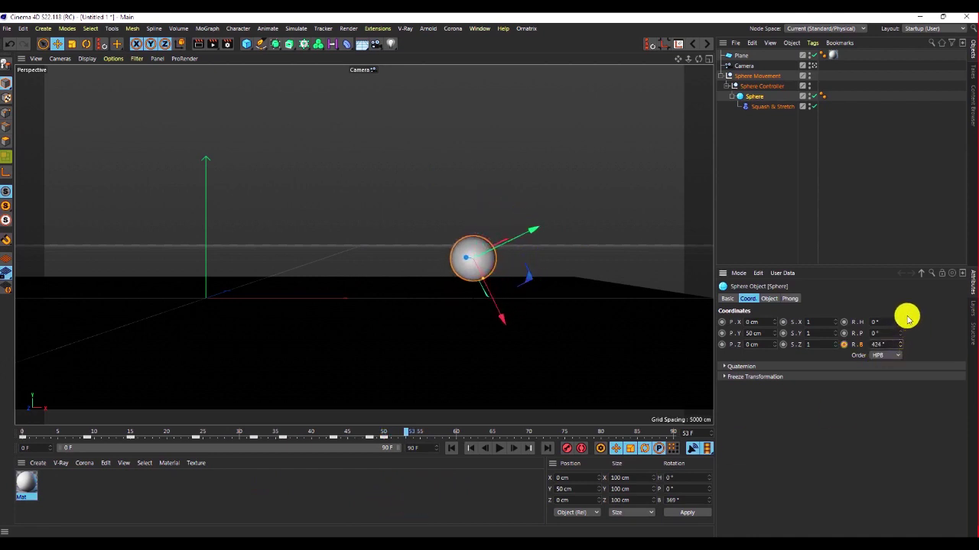
pyautogui.click(843, 345)
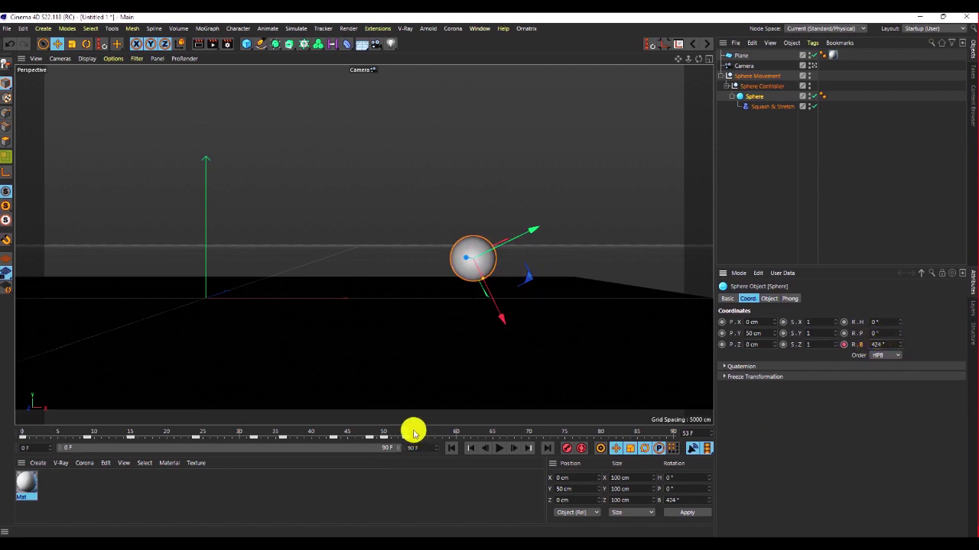
pyautogui.moveTo(407, 435); pyautogui.dragTo(437, 440)
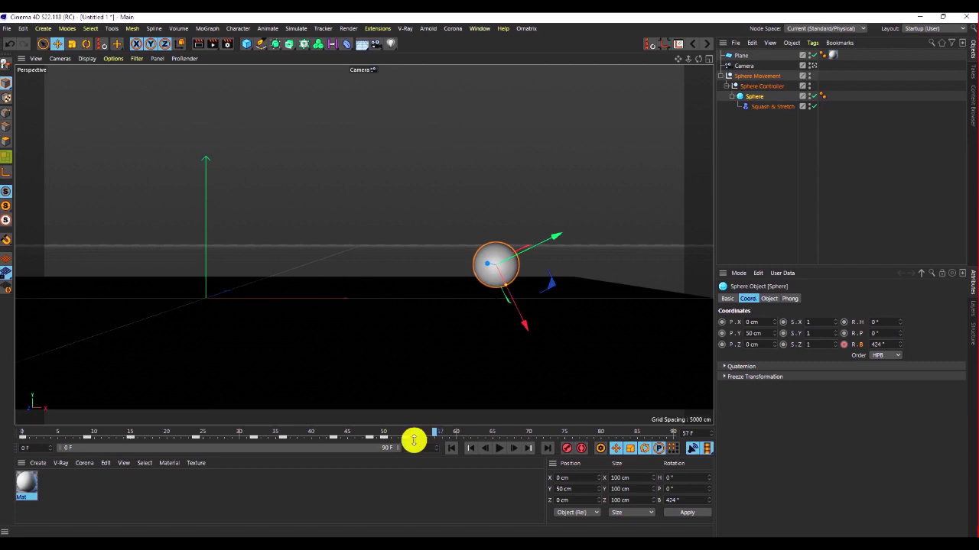
pyautogui.click(411, 438)
# Set the Sphere's bank rotation to 488° at frame 58 and keyframe it.
pyautogui.moveTo(434, 435); pyautogui.dragTo(441, 434)
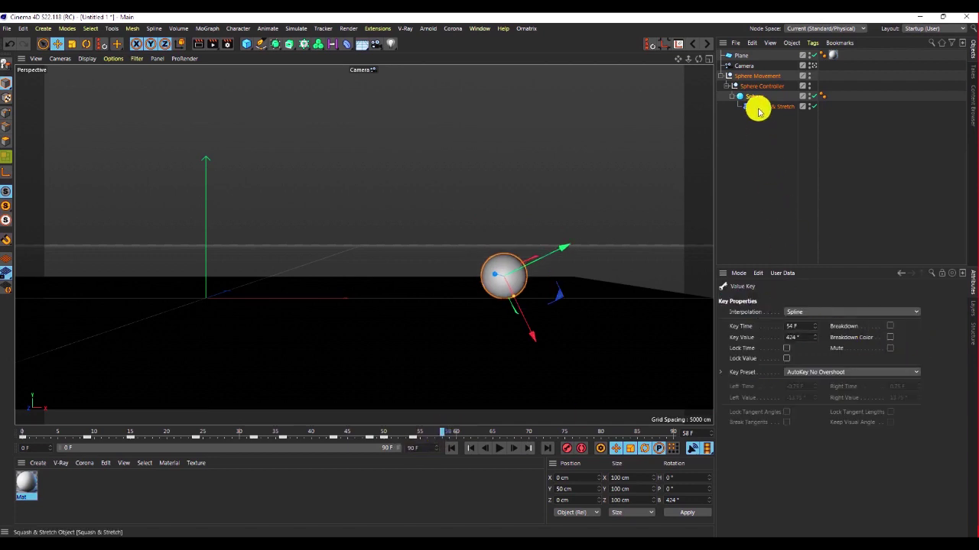
pyautogui.click(756, 97)
pyautogui.moveTo(900, 349); pyautogui.dragTo(899, 312)
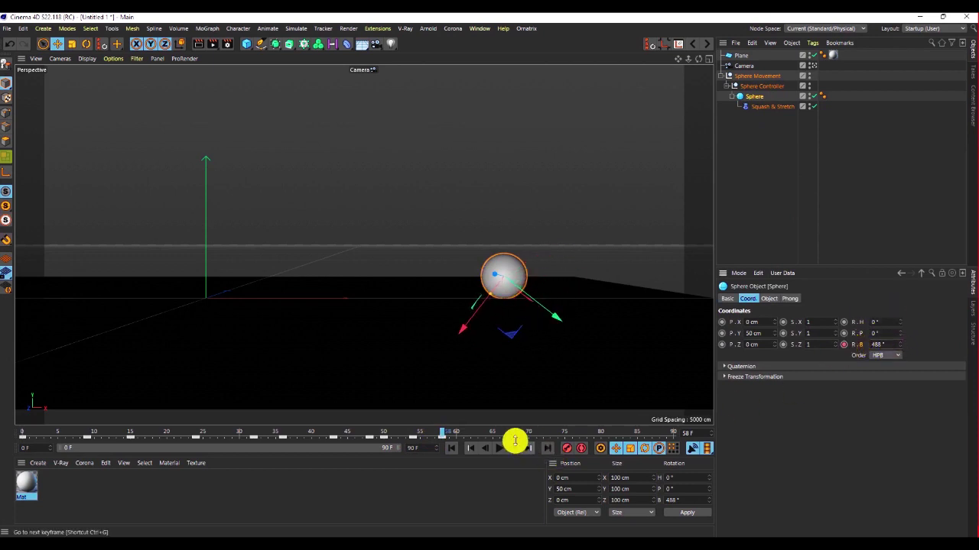
# Set the Sphere's bank rotation to 540° at frame 62 and keyframe it.
pyautogui.moveTo(445, 433); pyautogui.dragTo(468, 434)
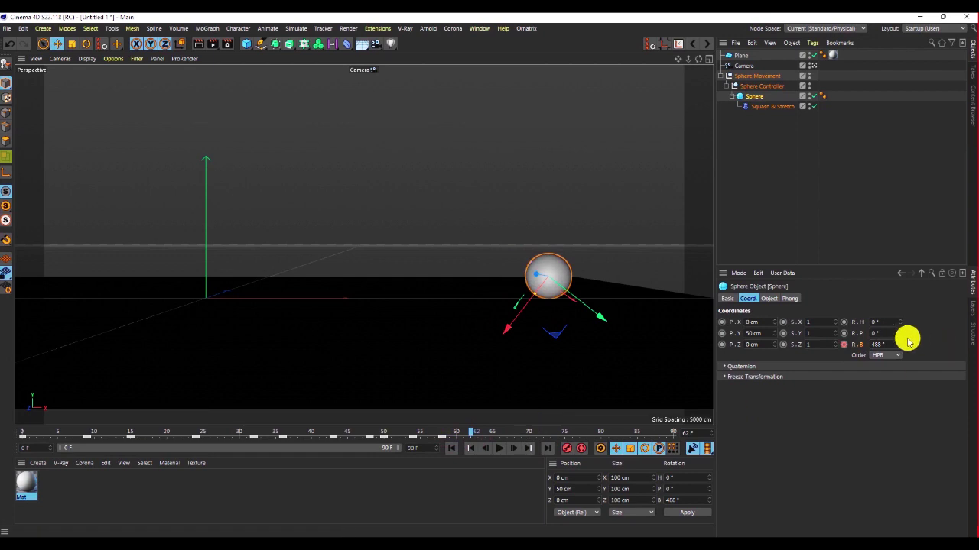
pyautogui.moveTo(902, 347); pyautogui.dragTo(906, 319)
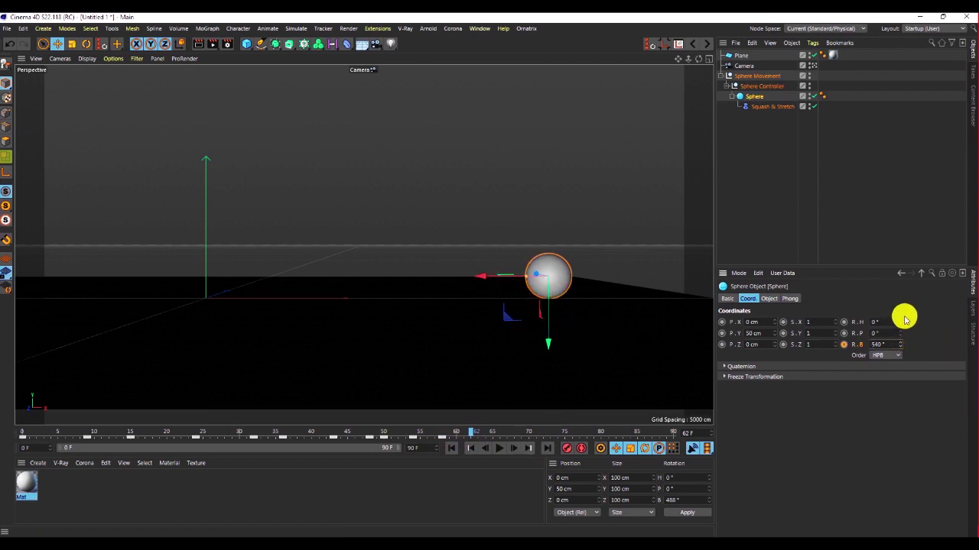
pyautogui.click(843, 345)
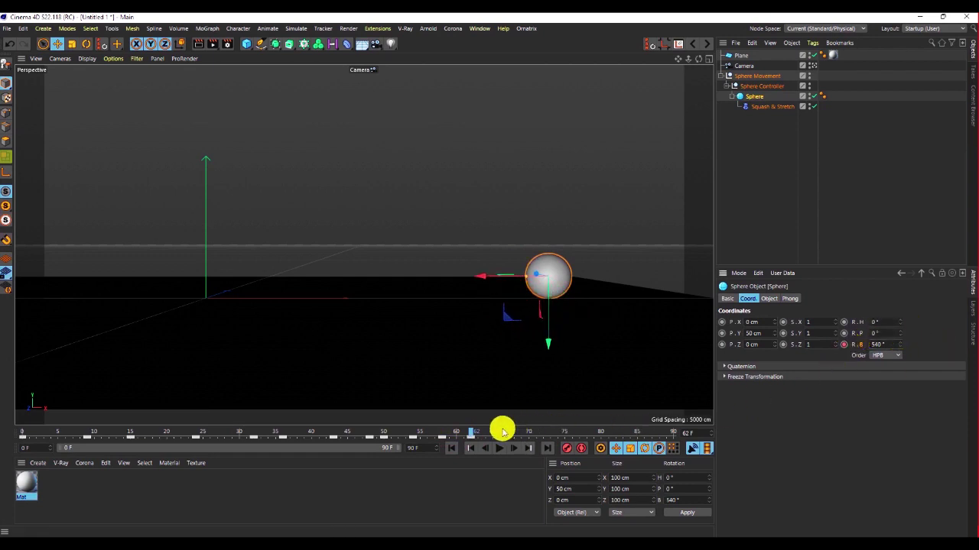
# Return to frame 0, deselect everything and play the animation through to check the ball's bounce and spin.
pyautogui.moveTo(490, 434); pyautogui.dragTo(2, 480)
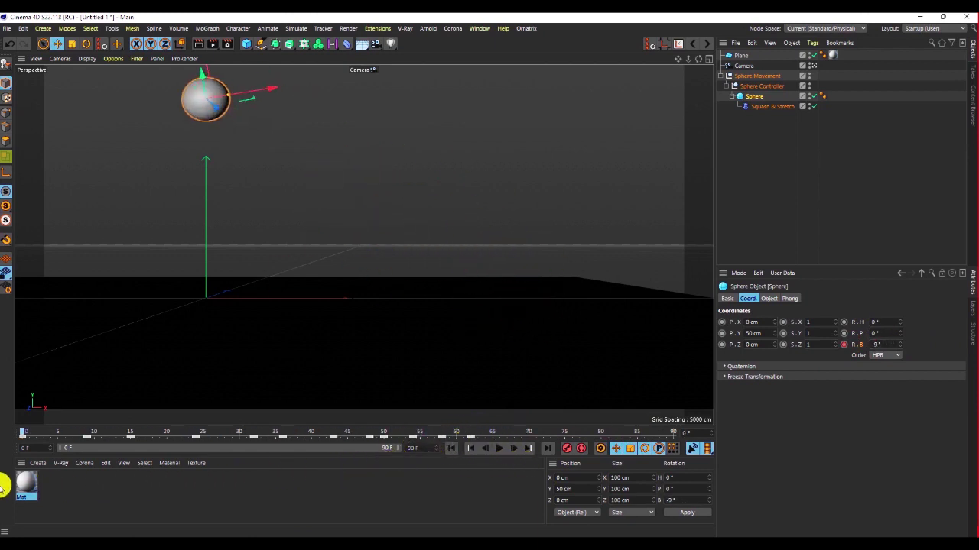
pyautogui.click(419, 80)
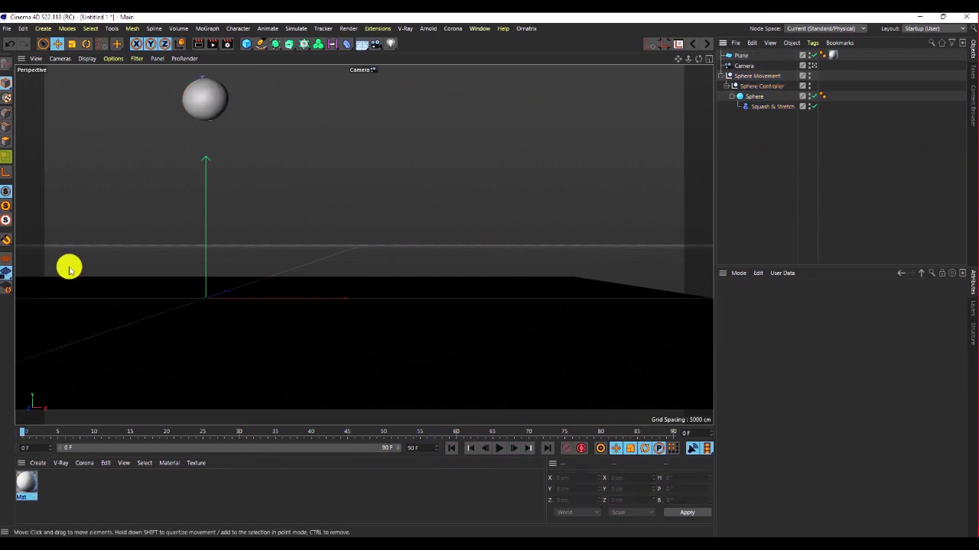
pyautogui.click(498, 448)
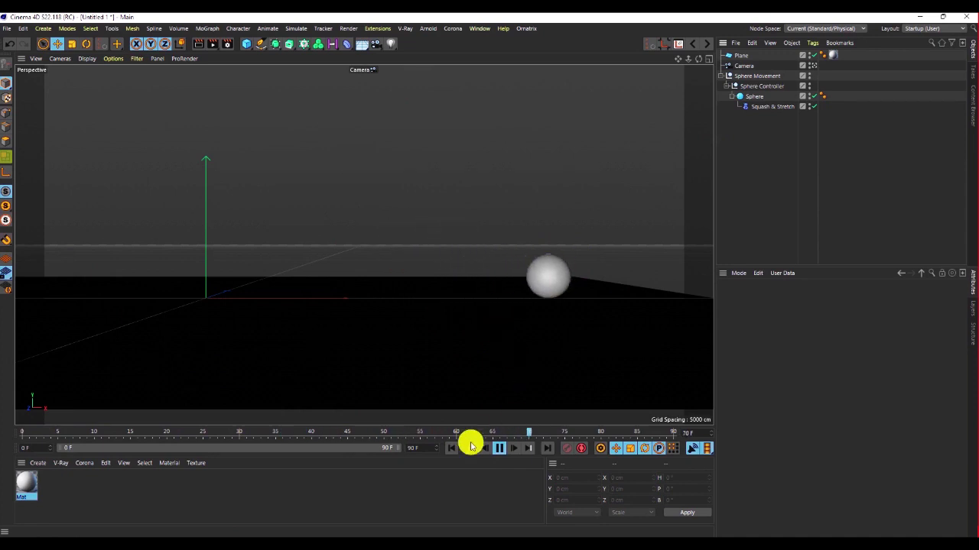
pyautogui.click(494, 451)
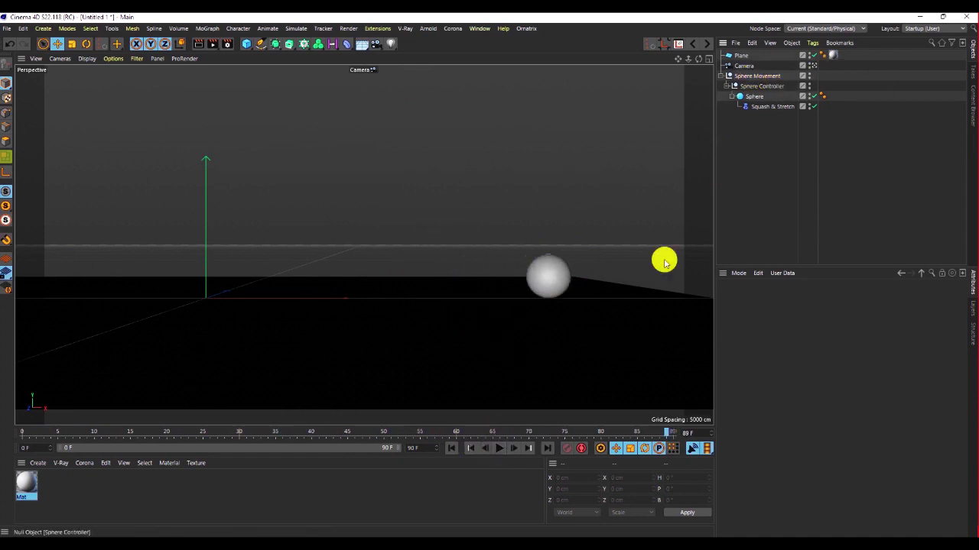
# Select the Sphere Movement null and repeatedly replay the last bounces from about frame 48 to examine the ball's travel.
pyautogui.click(750, 76)
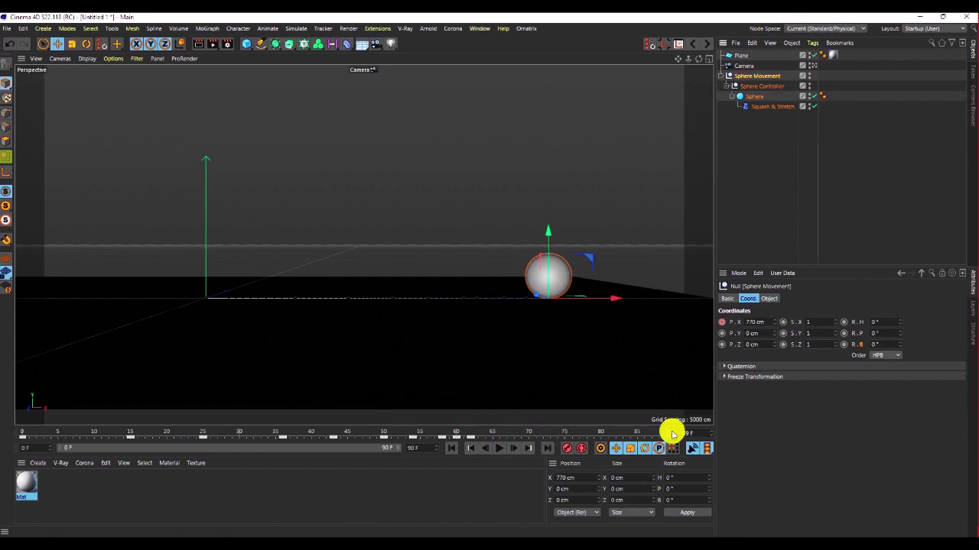
pyautogui.moveTo(669, 434); pyautogui.dragTo(337, 497)
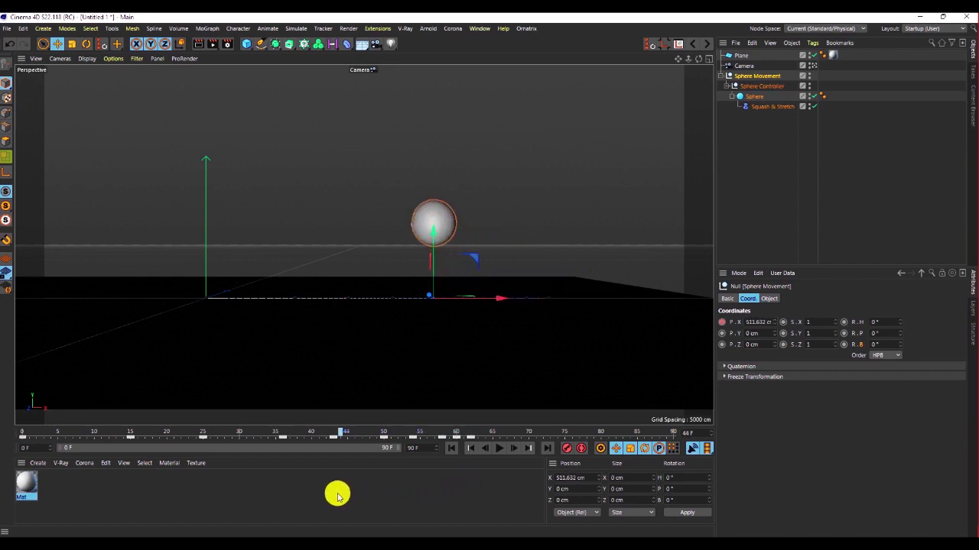
pyautogui.click(499, 452)
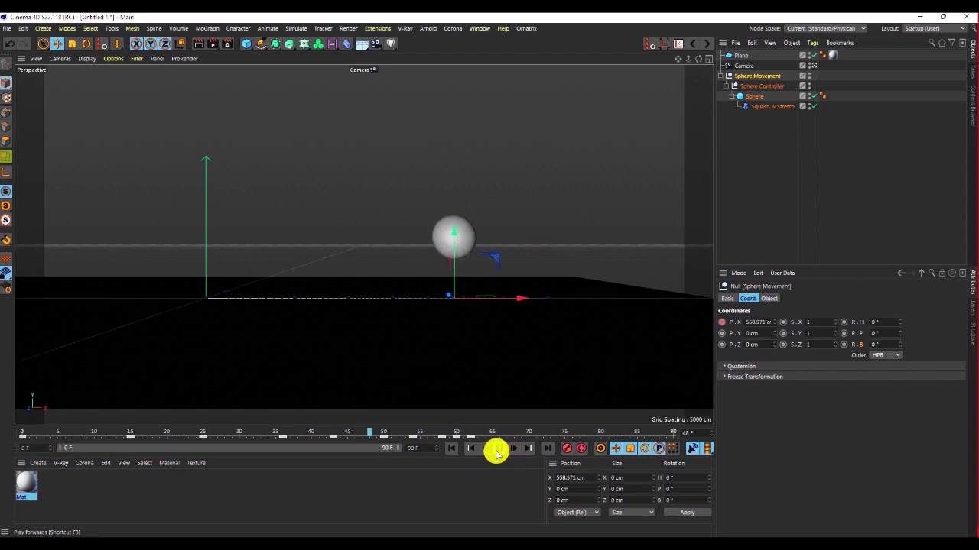
pyautogui.click(498, 451)
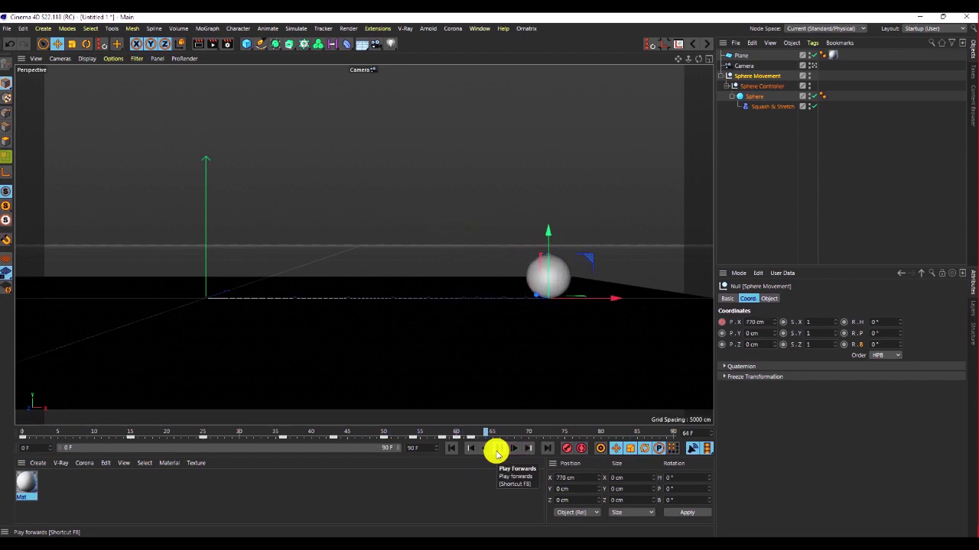
pyautogui.click(370, 433)
pyautogui.click(494, 449)
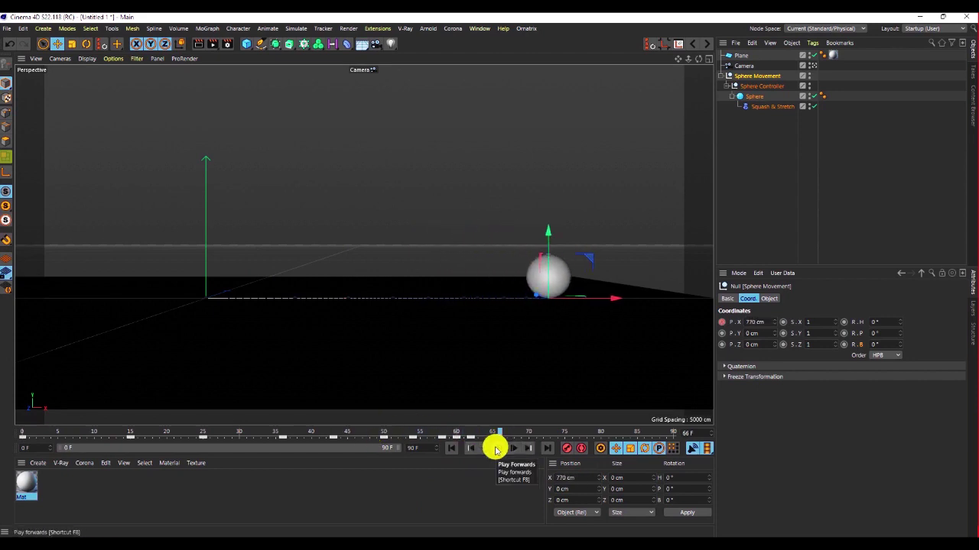
pyautogui.click(494, 448)
pyautogui.click(371, 433)
pyautogui.click(498, 448)
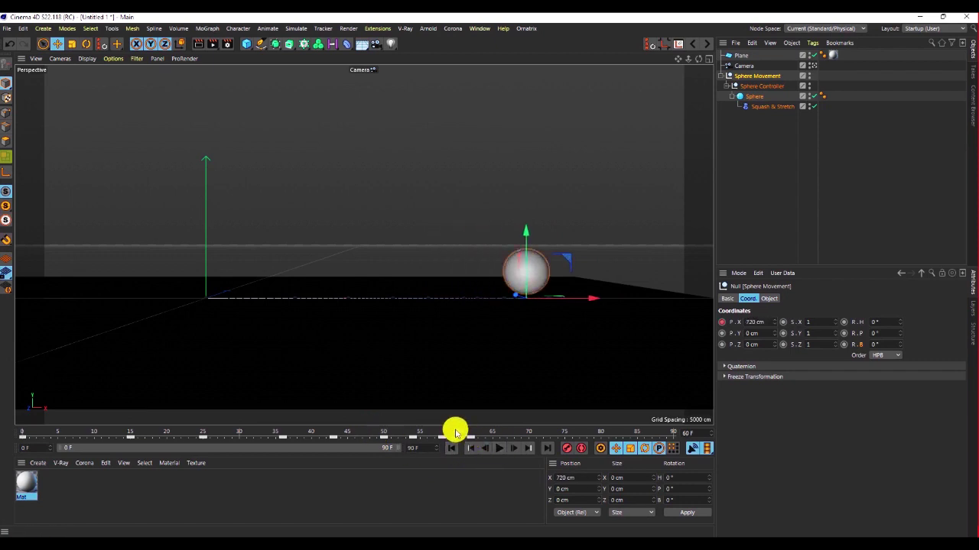
# Scrub between frames 52 and 61 to examine the Sphere Movement null's X position keys around the final bounce.
pyautogui.moveTo(455, 433); pyautogui.dragTo(435, 439)
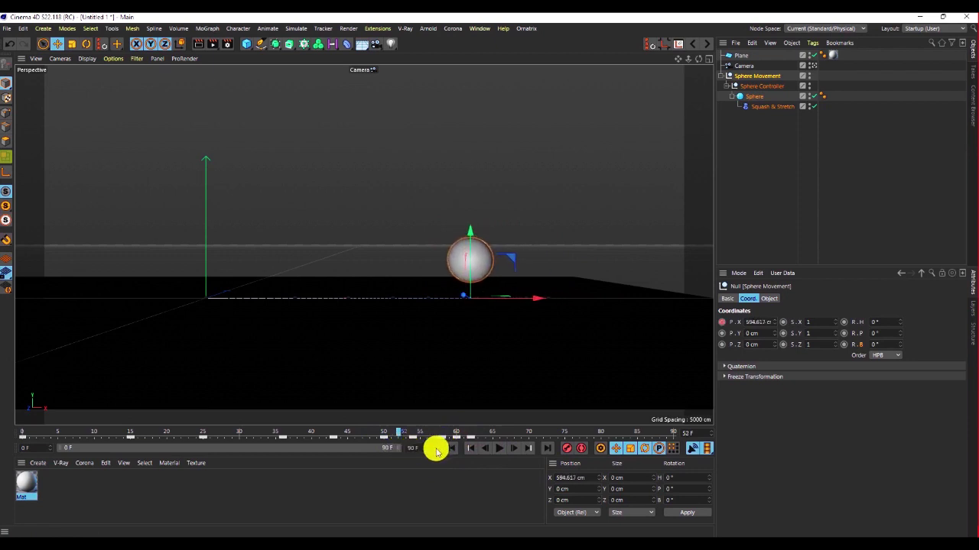
pyautogui.click(496, 449)
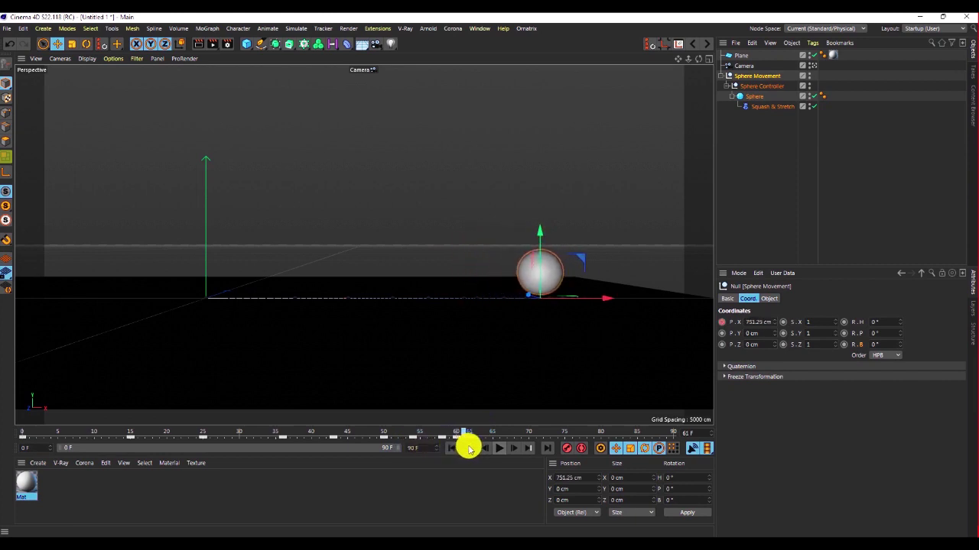
pyautogui.moveTo(485, 457); pyautogui.dragTo(460, 459)
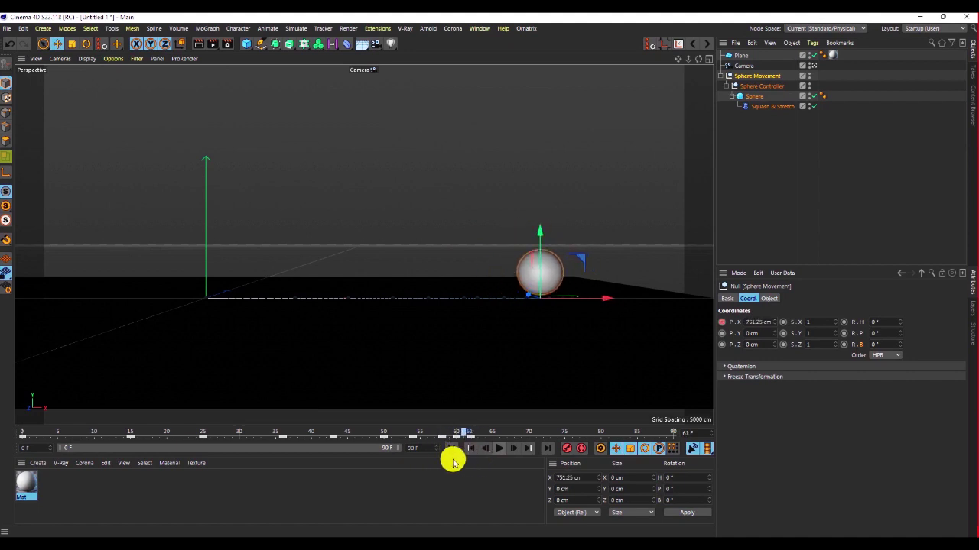
pyautogui.moveTo(399, 461); pyautogui.dragTo(442, 474)
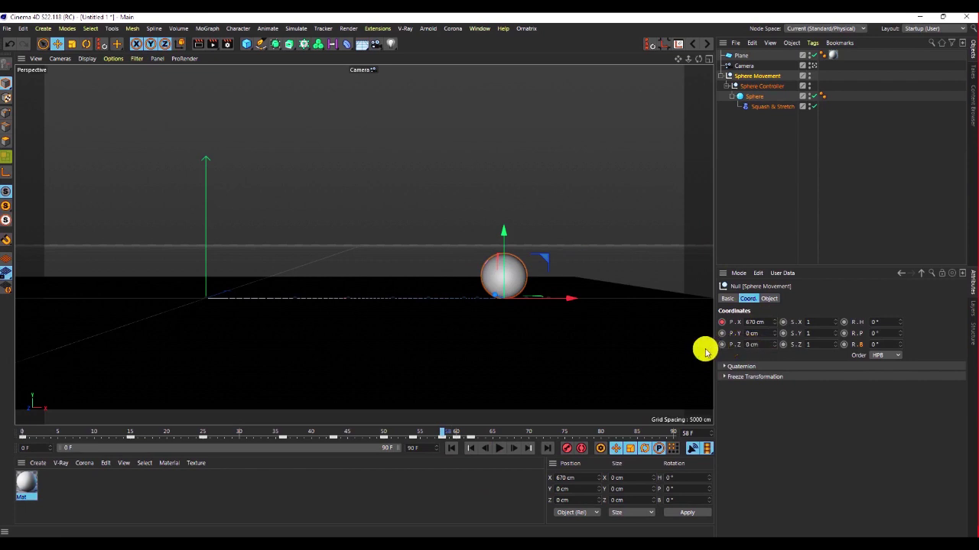
pyautogui.click(453, 434)
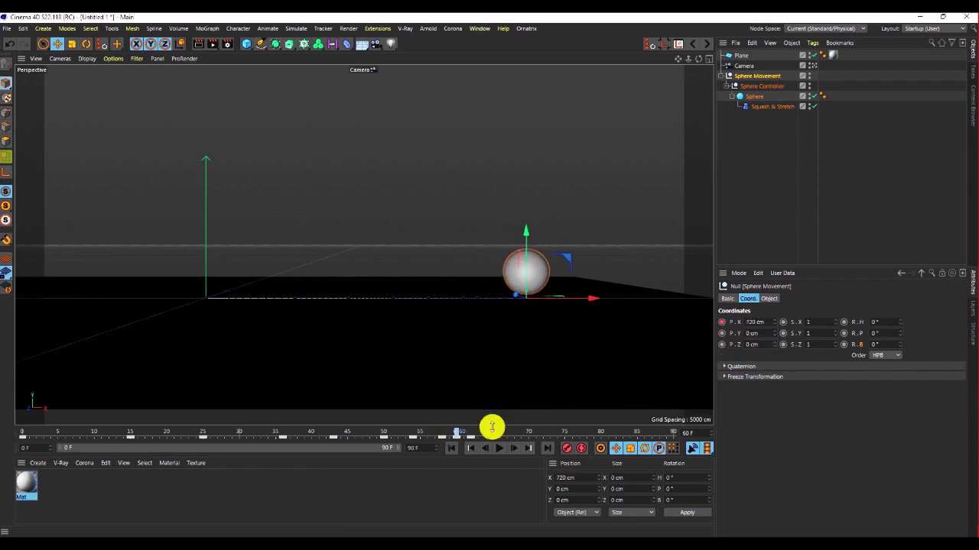
# Set the Sphere Movement null's X position to 700 cm at frame 60 and keyframe it.
pyautogui.moveTo(452, 435)
pyautogui.mouseDown()
pyautogui.moveTo(442, 437)
pyautogui.moveTo(454, 435)
pyautogui.mouseUp()
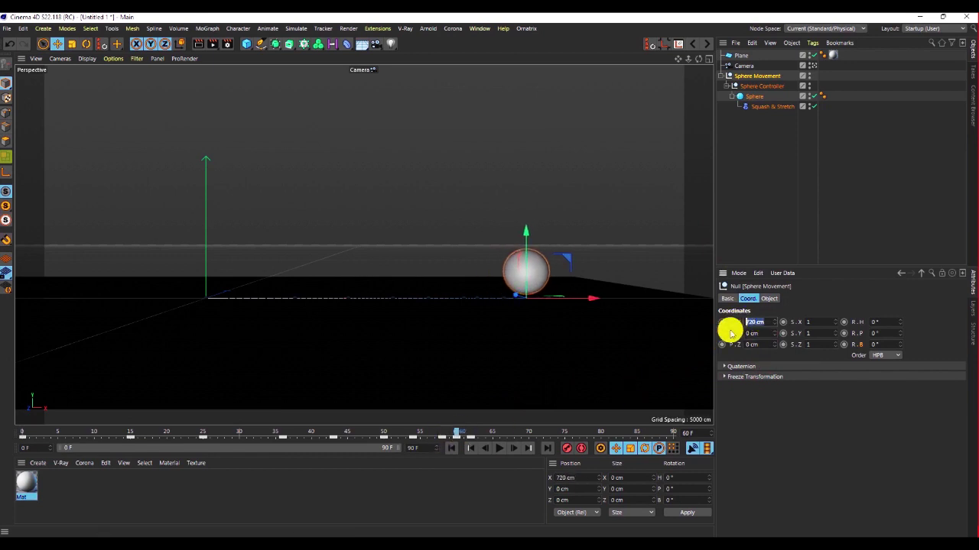
pyautogui.write('700')
pyautogui.press('Return')
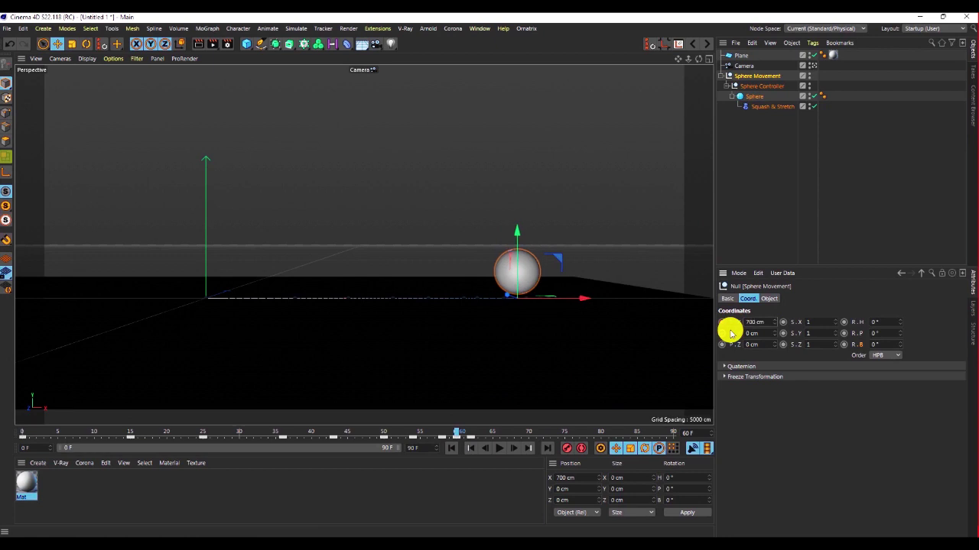
pyautogui.click(721, 324)
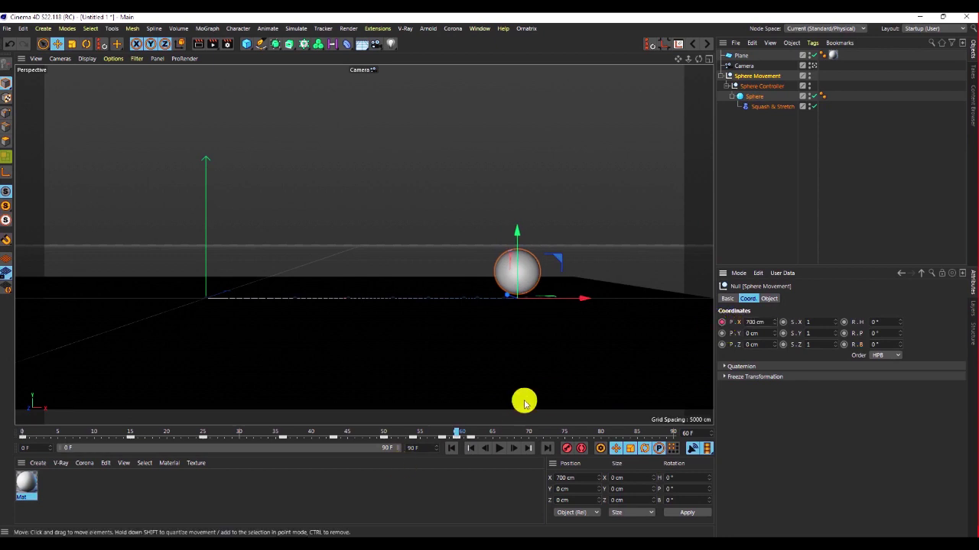
# Set the Sphere Movement null's X position to 730 cm at frame 62 and keyframe it.
pyautogui.moveTo(455, 435); pyautogui.dragTo(468, 435)
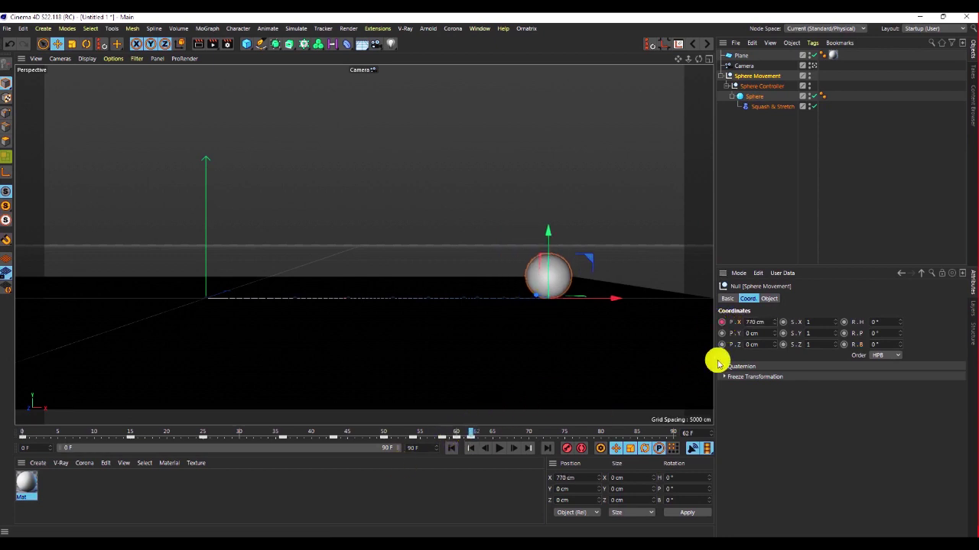
pyautogui.click(755, 323)
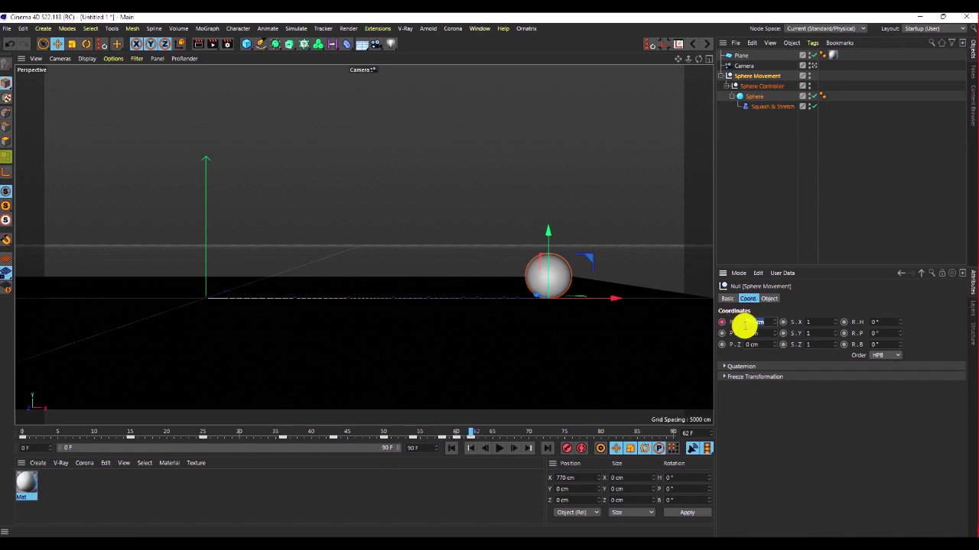
pyautogui.write('730')
pyautogui.press('Return')
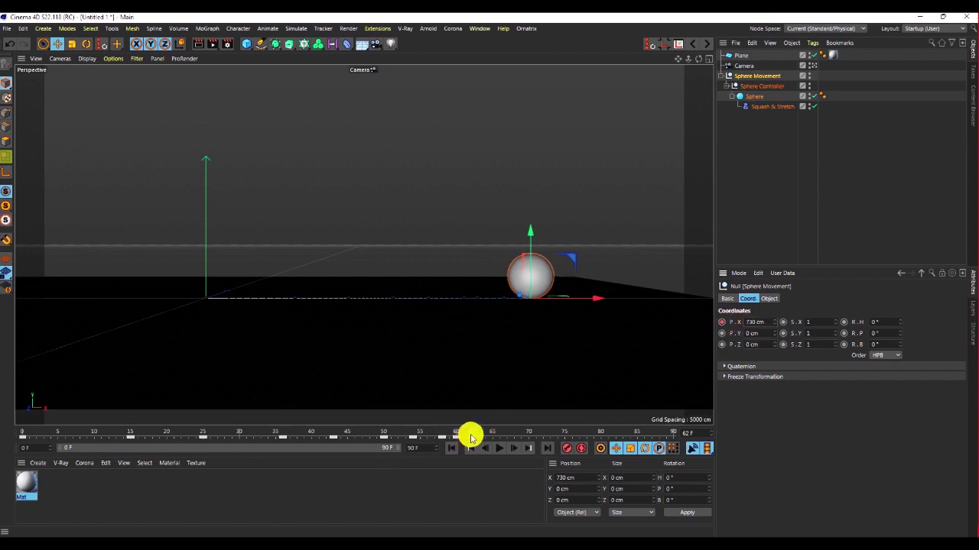
# Play the animation from frame 0 and replay it from several points to check the ball's forward travel through the last bounces.
pyautogui.moveTo(468, 435); pyautogui.dragTo(8, 465)
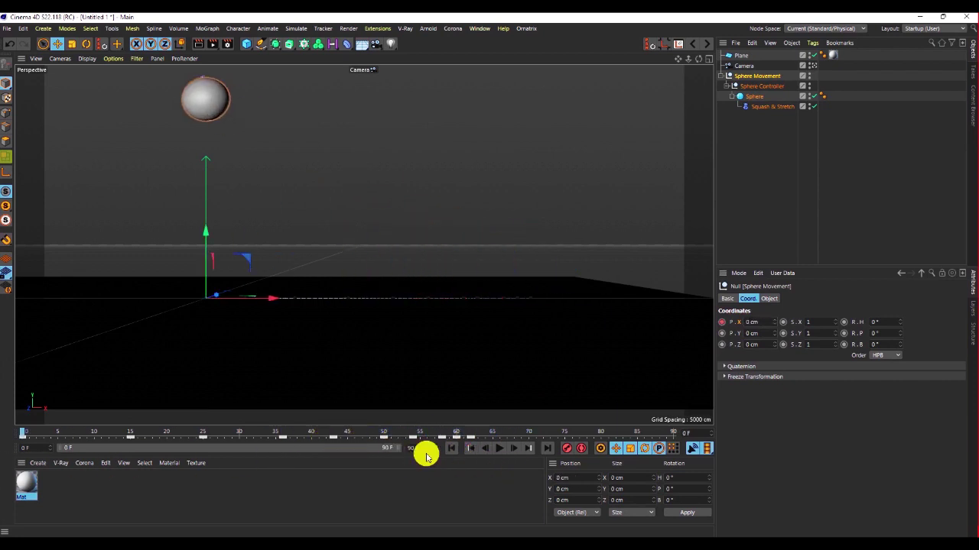
pyautogui.click(498, 450)
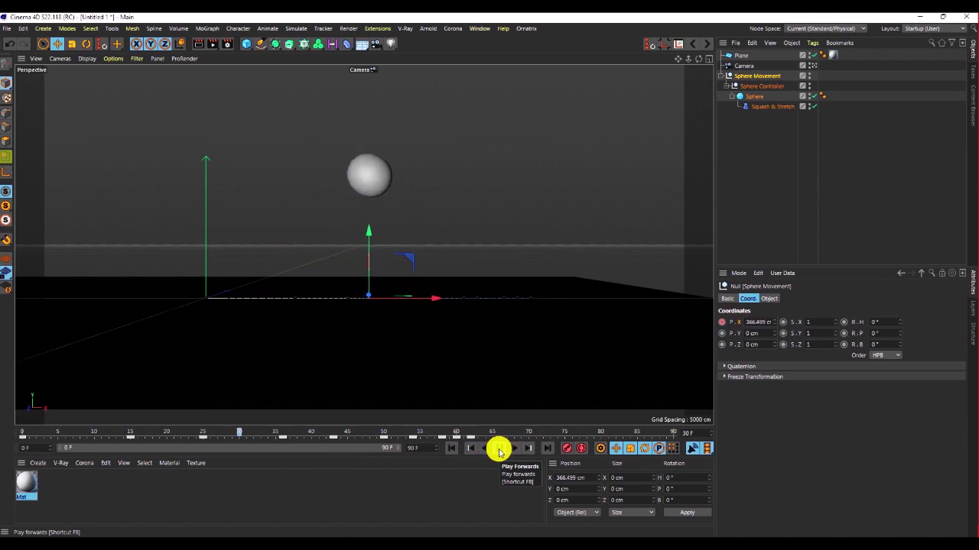
pyautogui.click(499, 450)
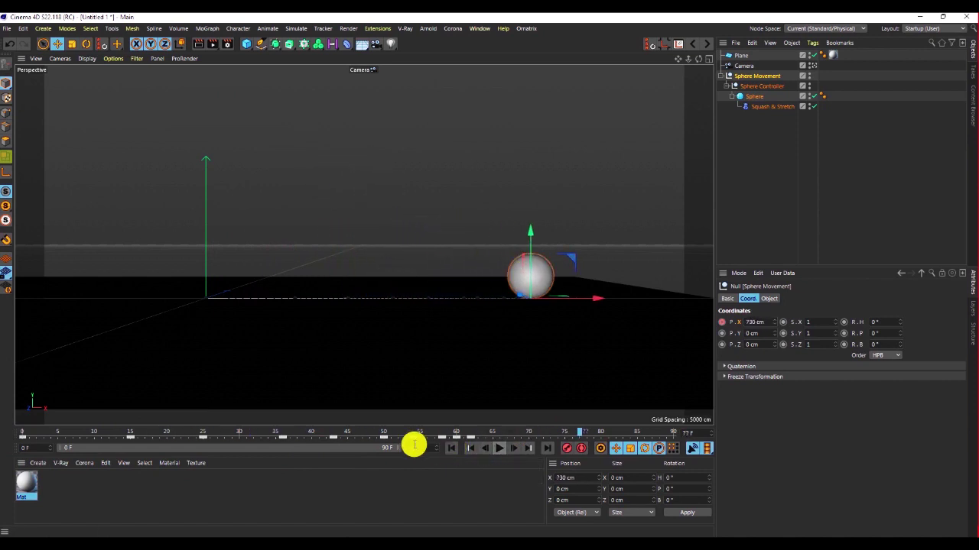
pyautogui.click(408, 432)
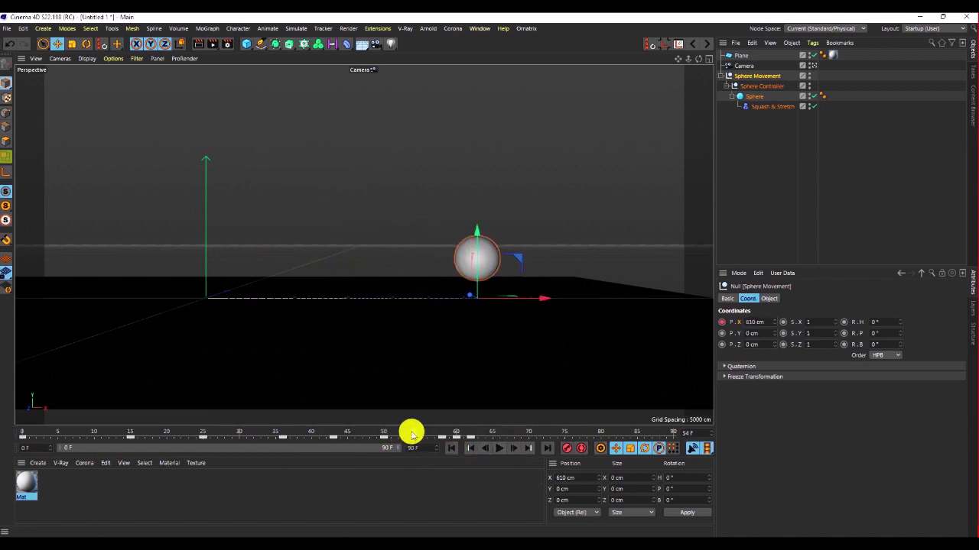
pyautogui.click(498, 451)
pyautogui.click(498, 449)
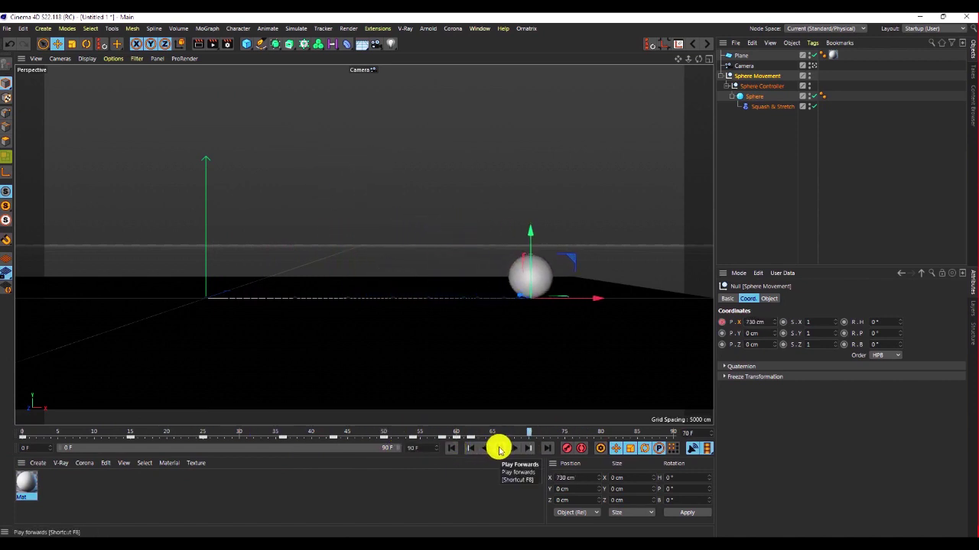
pyautogui.click(306, 432)
pyautogui.click(498, 449)
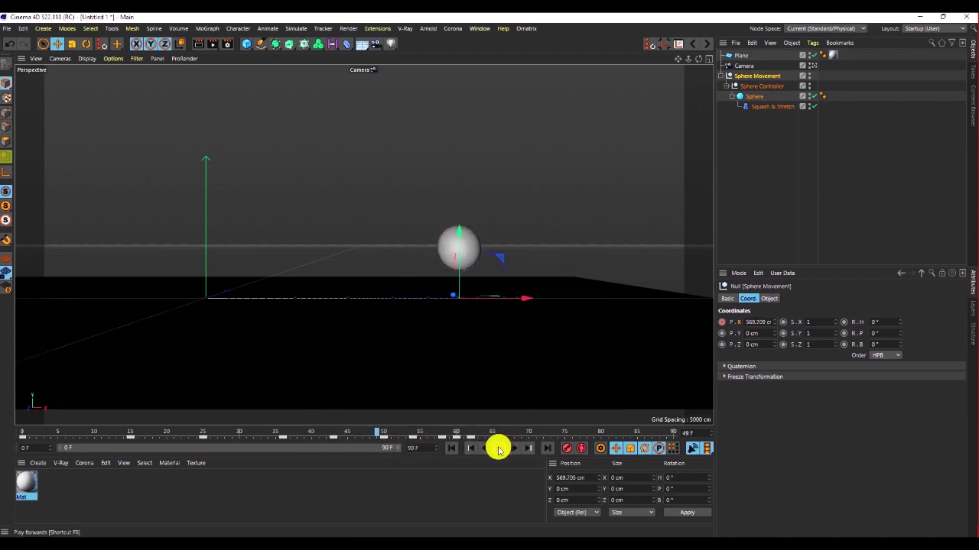
pyautogui.click(498, 450)
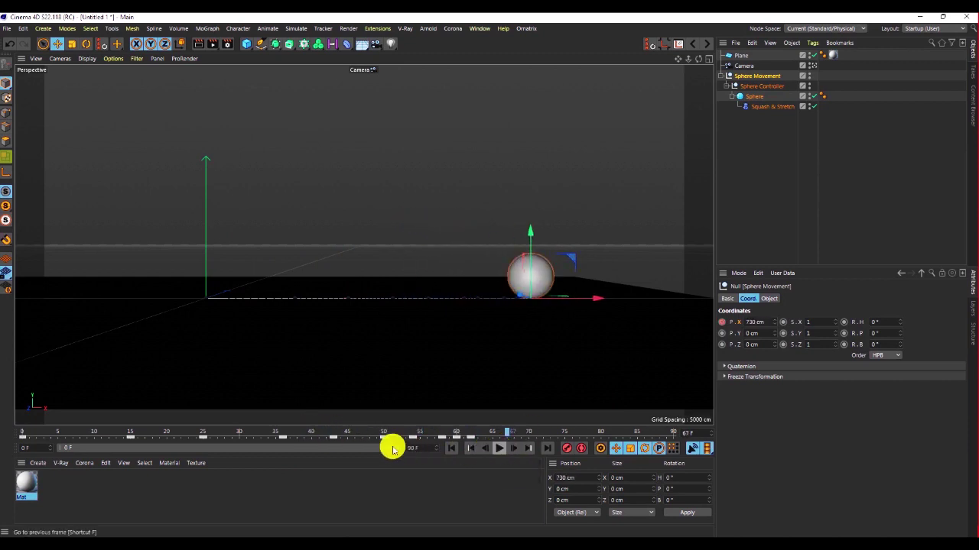
pyautogui.click(274, 432)
pyautogui.click(498, 449)
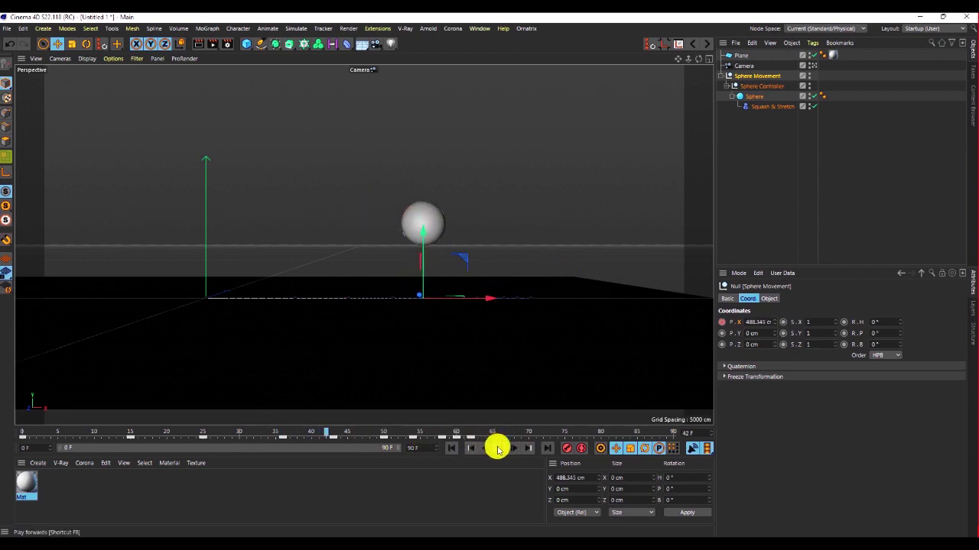
pyautogui.click(497, 450)
pyautogui.click(187, 433)
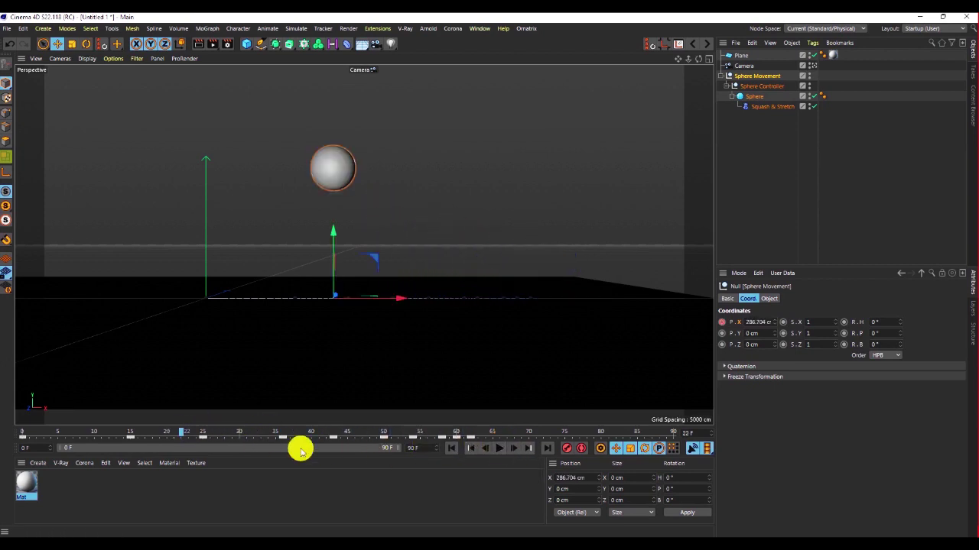
pyautogui.click(498, 448)
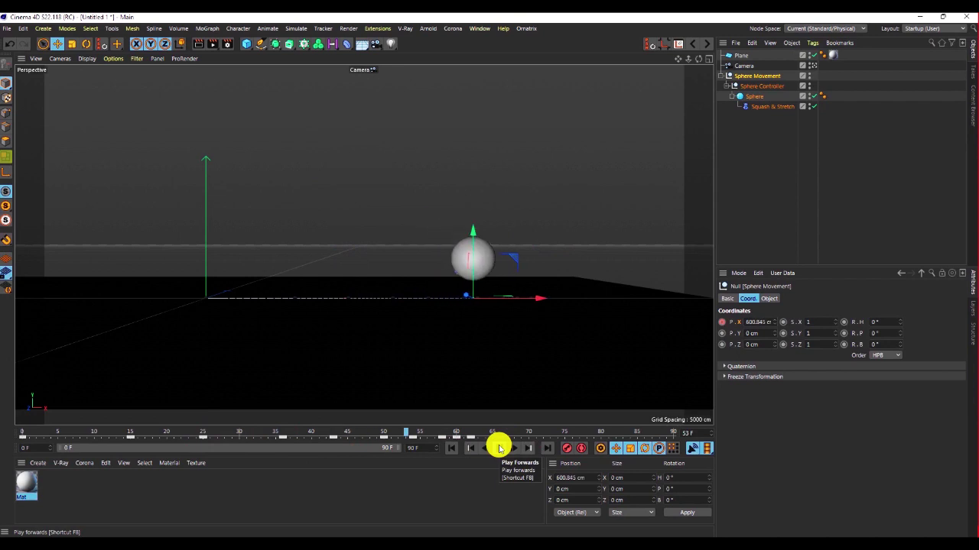
pyautogui.click(498, 448)
# Shorten the animation range to end at frame 63 and replay it from the start.
pyautogui.moveTo(496, 435)
pyautogui.mouseDown()
pyautogui.moveTo(426, 435)
pyautogui.moveTo(489, 438)
pyautogui.moveTo(475, 438)
pyautogui.mouseUp()
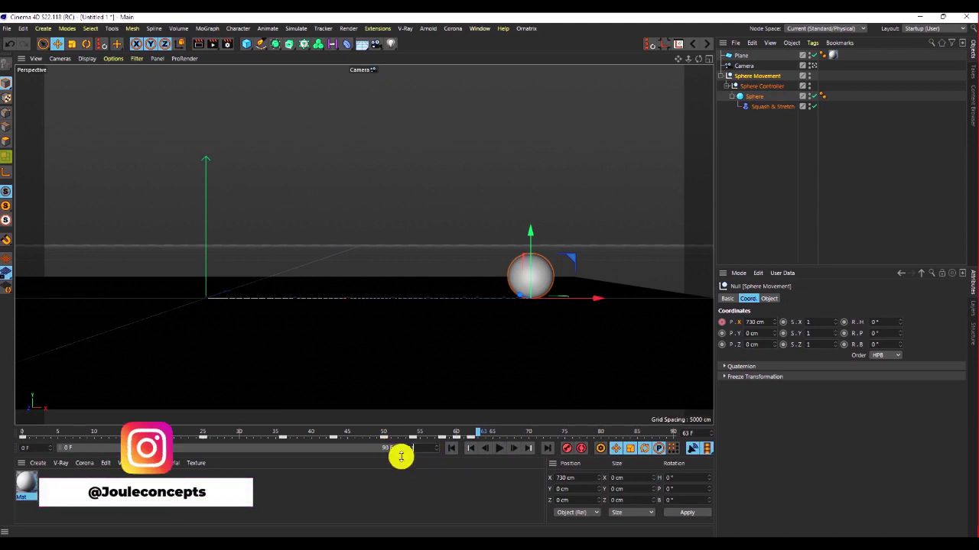
pyautogui.click(451, 448)
pyautogui.click(500, 449)
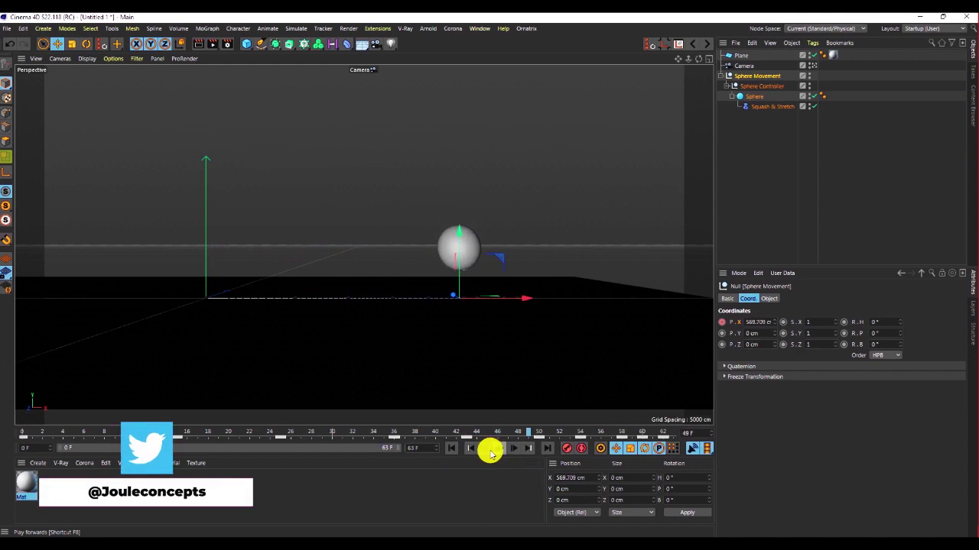
pyautogui.click(451, 448)
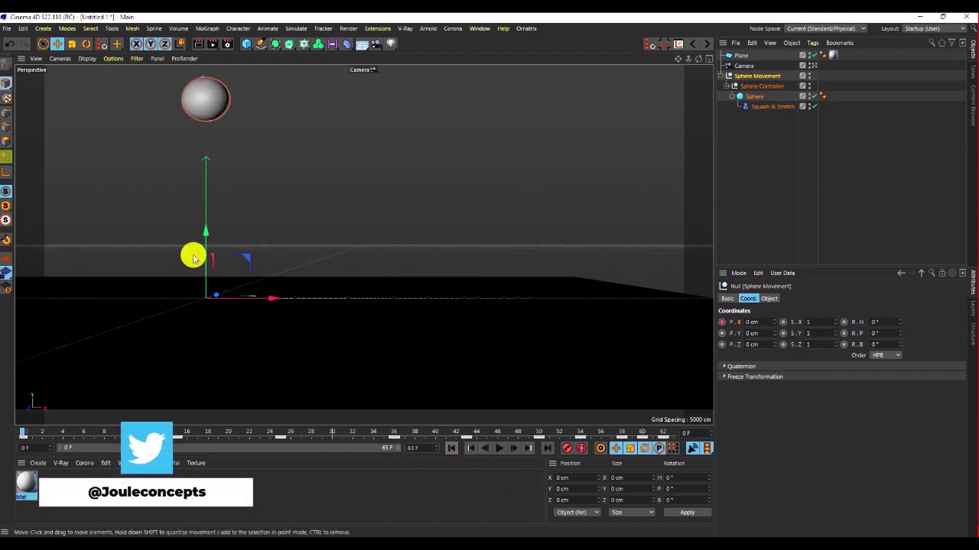
pyautogui.click(497, 449)
pyautogui.click(497, 449)
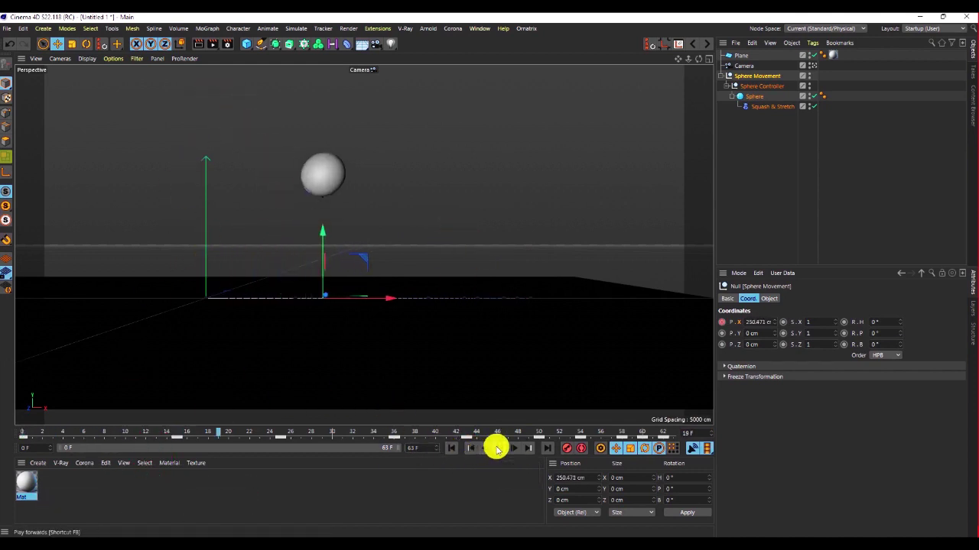
pyautogui.click(451, 449)
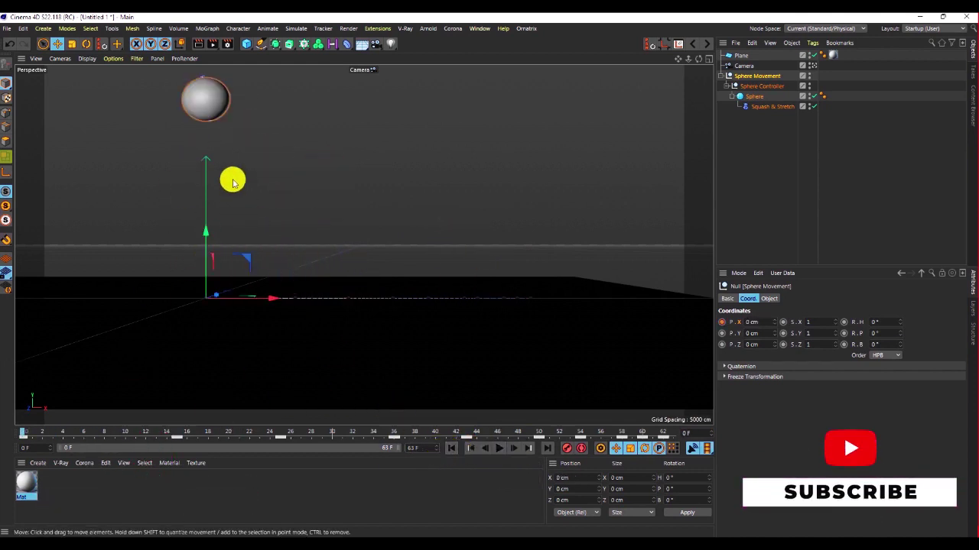
pyautogui.click(499, 448)
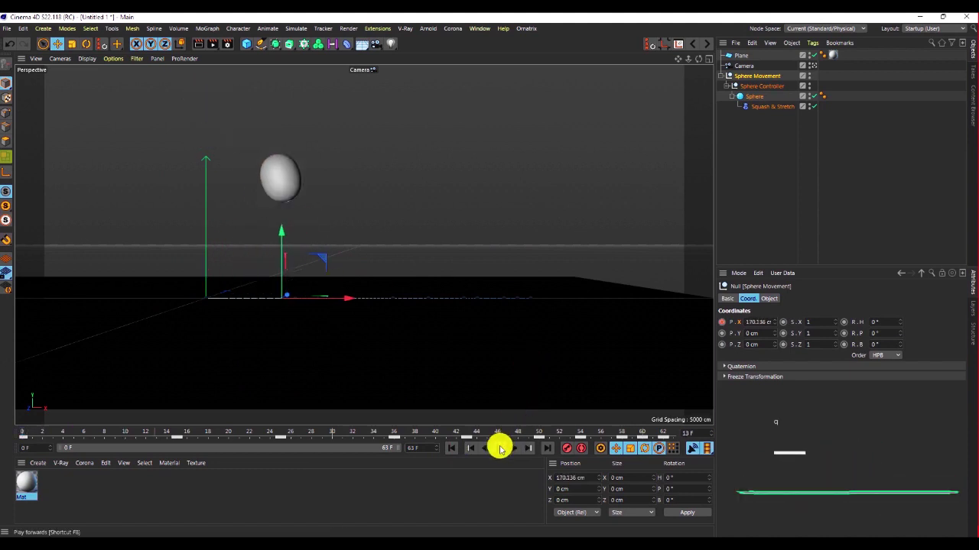
pyautogui.click(452, 449)
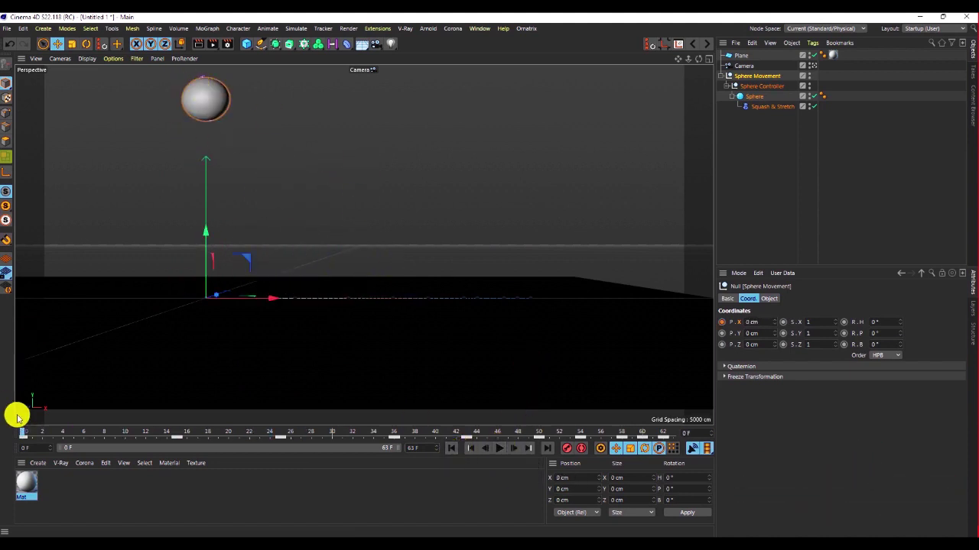
# Deselect everything, play the shortened animation in a loop and return to frame 0.
pyautogui.moveTo(51, 438); pyautogui.dragTo(49, 517)
pyautogui.click(843, 153)
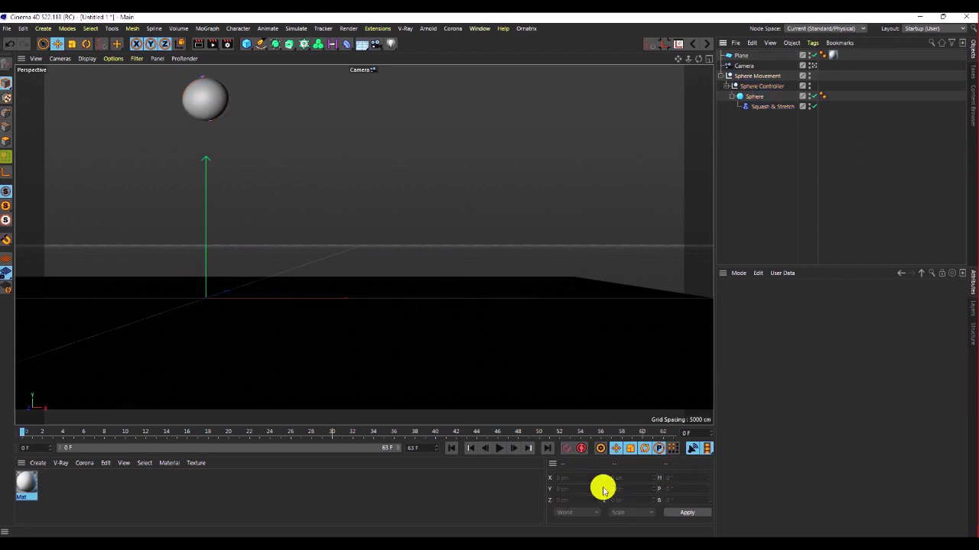
pyautogui.click(497, 450)
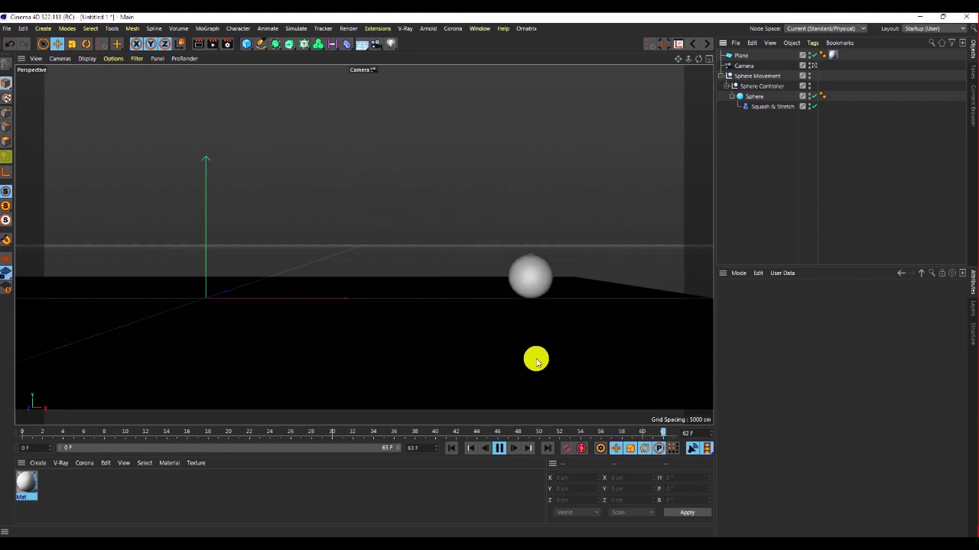
pyautogui.click(498, 448)
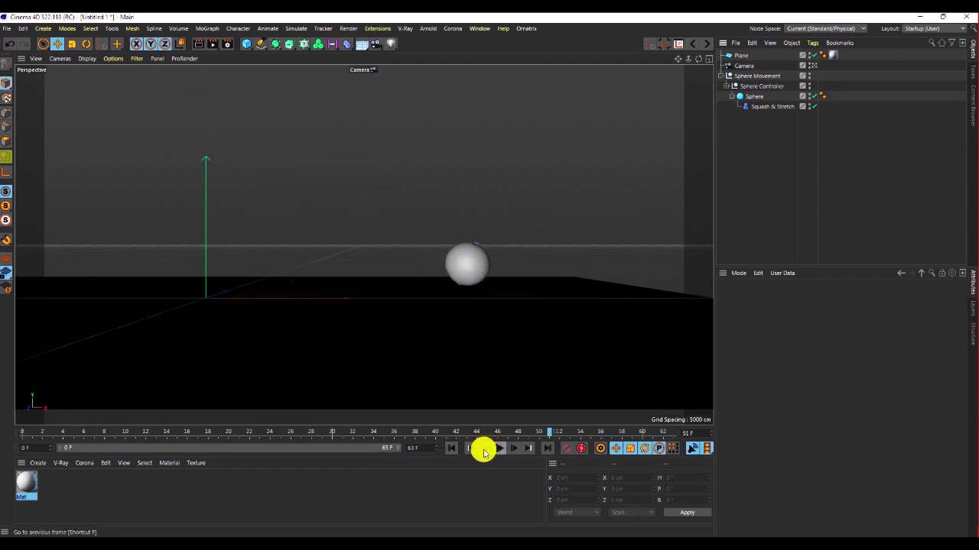
pyautogui.click(451, 448)
# Create a new material and open it in the Material Editor.
pyautogui.doubleClick(78, 483)
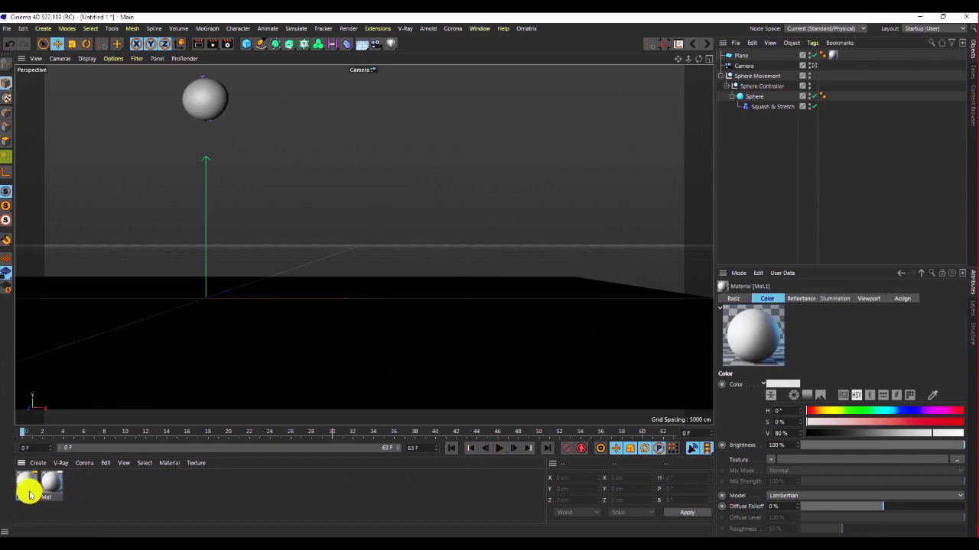
pyautogui.doubleClick(26, 483)
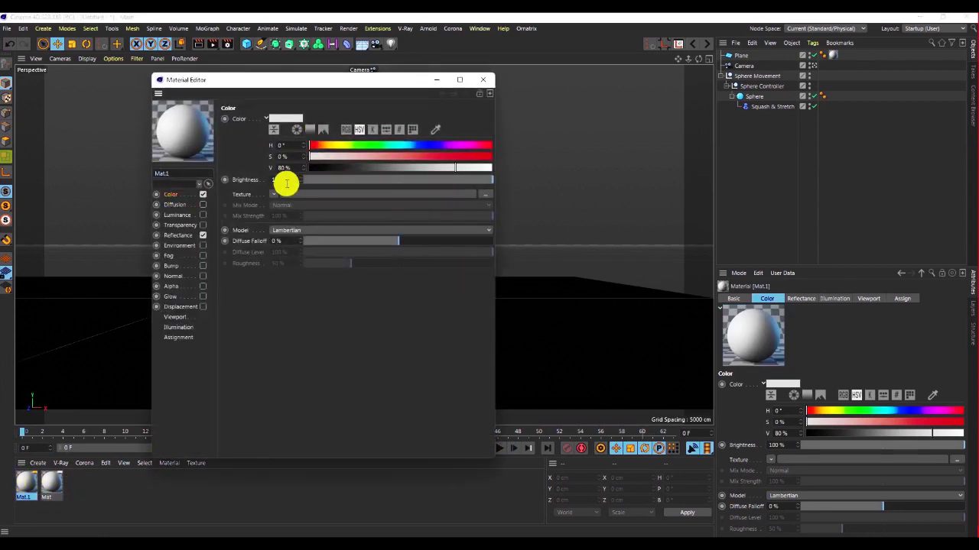
# Try the Brick surface shader as the new material's color texture and clear it again.
pyautogui.click(274, 195)
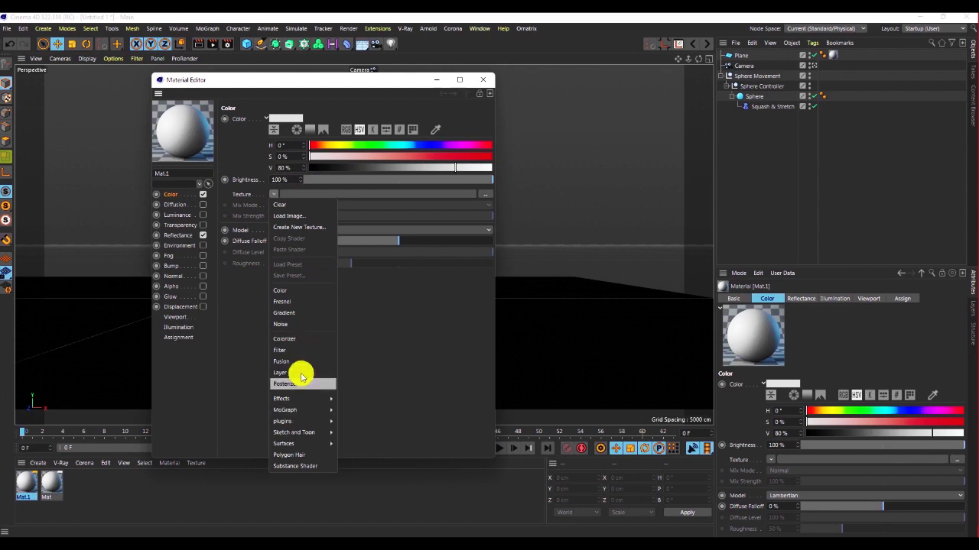
pyautogui.moveTo(295, 413)
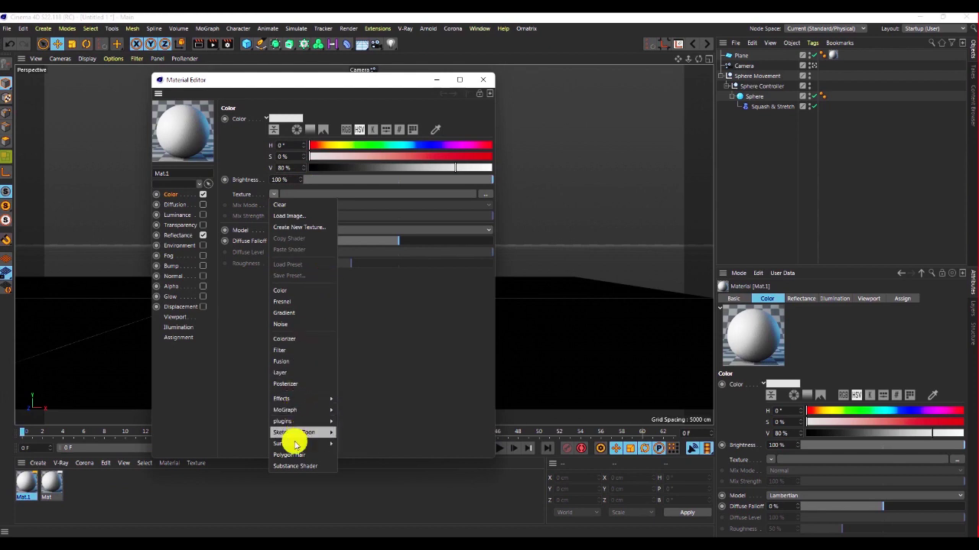
pyautogui.moveTo(296, 444)
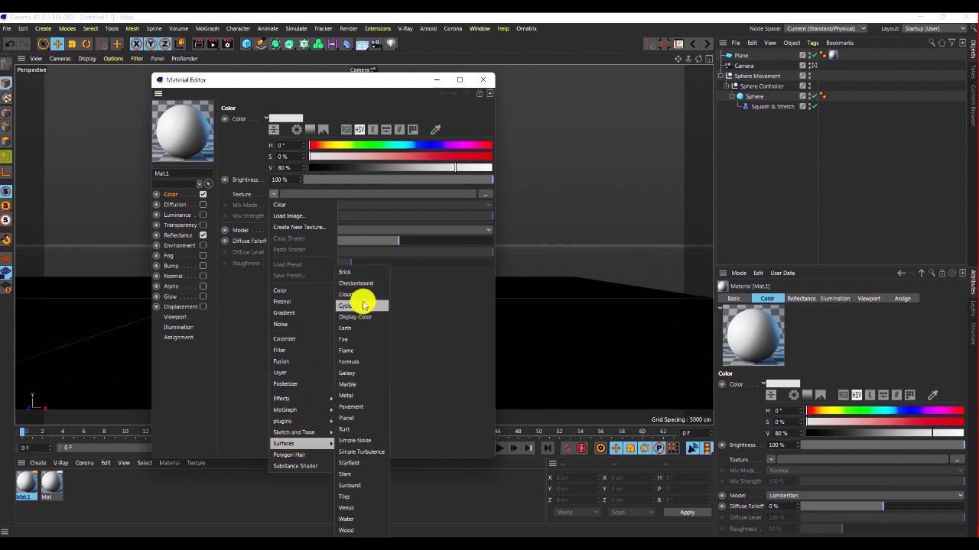
pyautogui.click(348, 272)
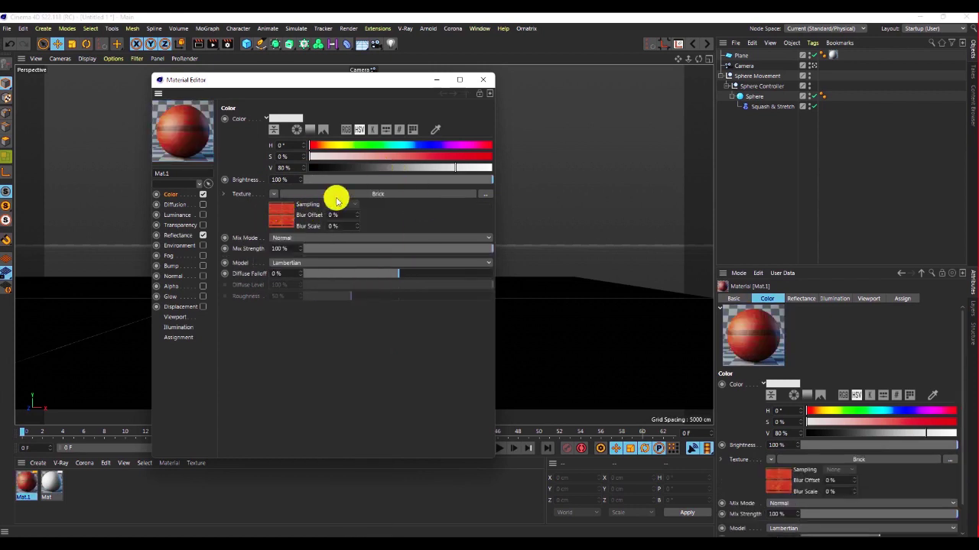
pyautogui.click(274, 193)
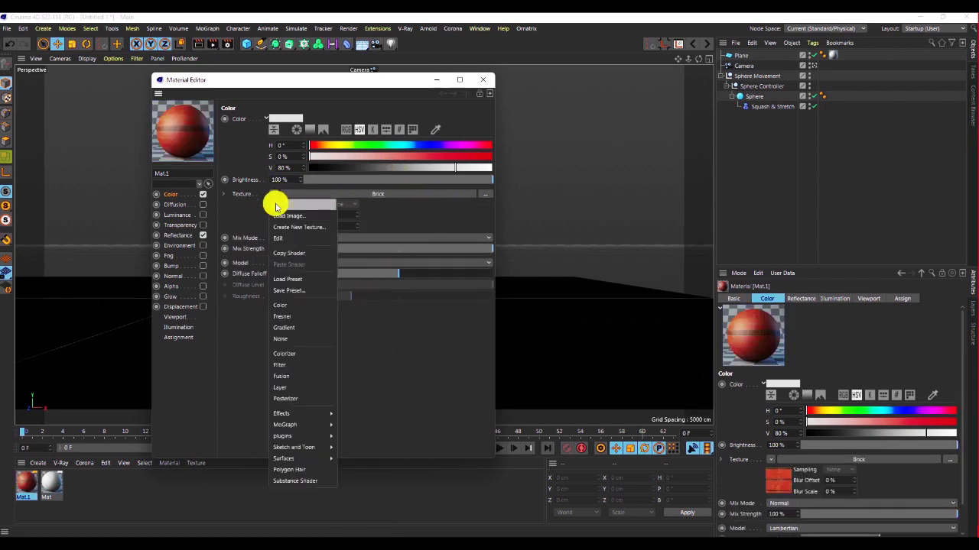
pyautogui.click(282, 205)
# Use the Checkerboard surface shader as the new material's color texture and close the Material Editor.
pyautogui.click(275, 194)
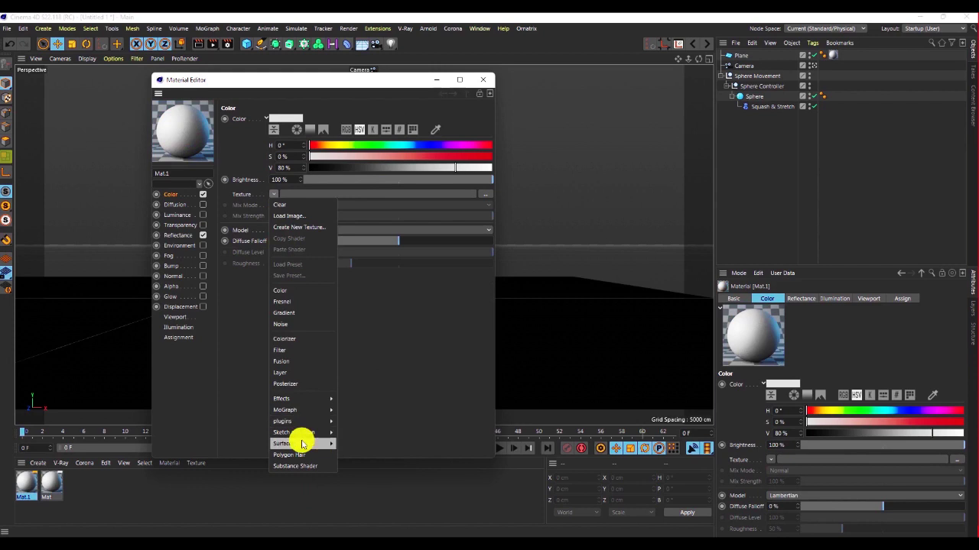
pyautogui.moveTo(301, 443)
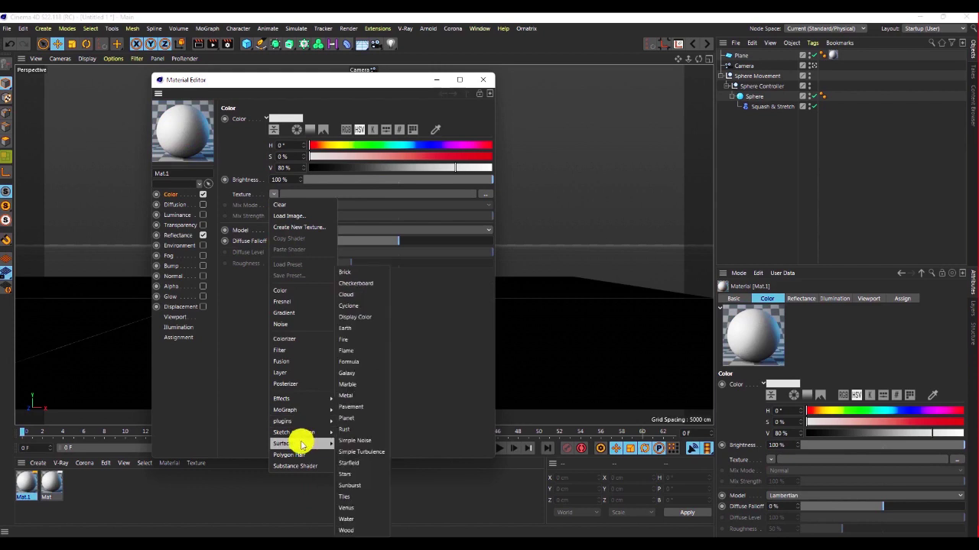
pyautogui.click(356, 283)
pyautogui.click(482, 80)
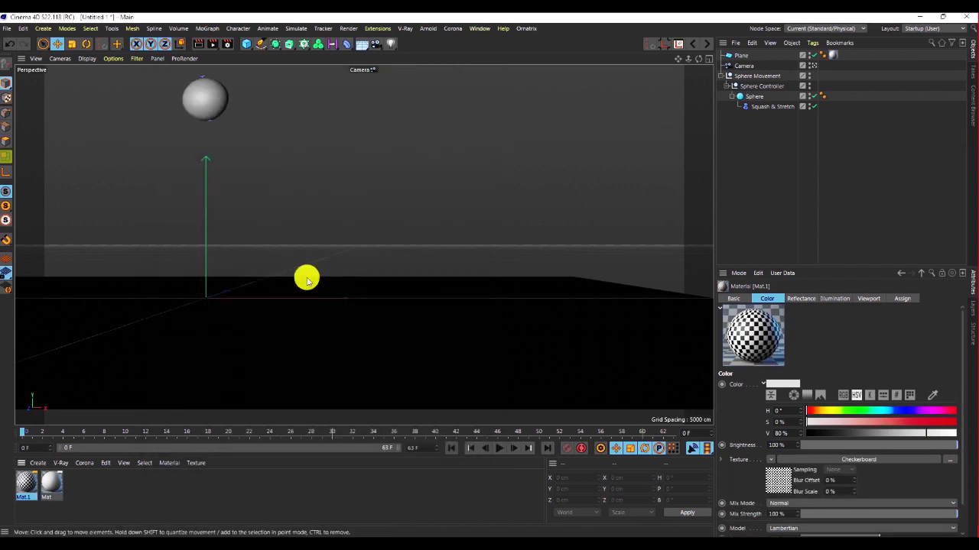
# Apply the checkerboard material to the Sphere, deselect everything and briefly play the animation.
pyautogui.moveTo(564, 218); pyautogui.dragTo(753, 97)
pyautogui.click(759, 140)
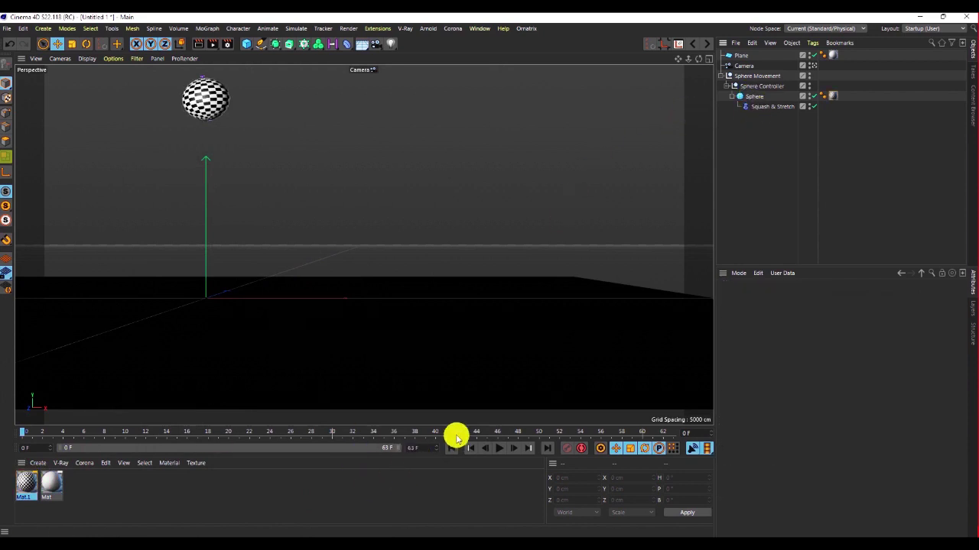
pyautogui.click(501, 449)
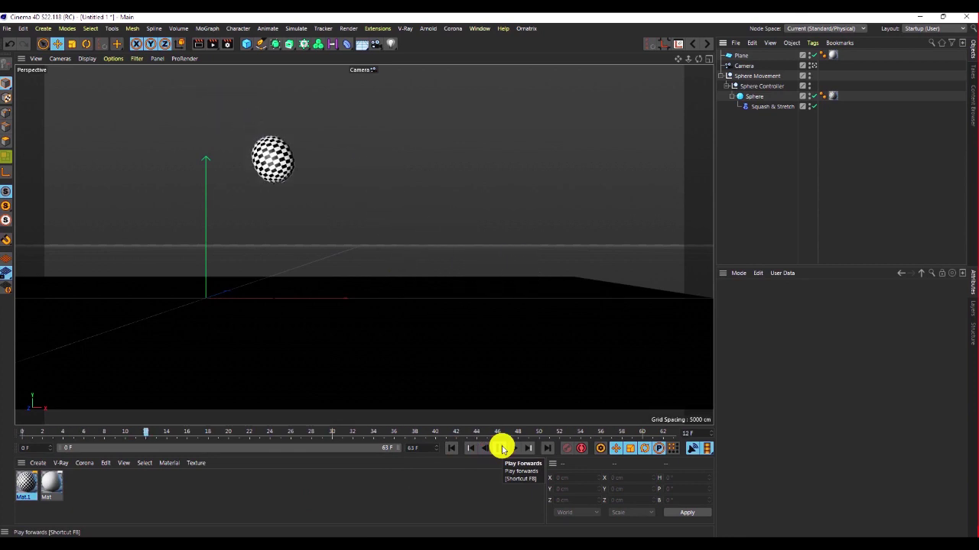
pyautogui.click(501, 448)
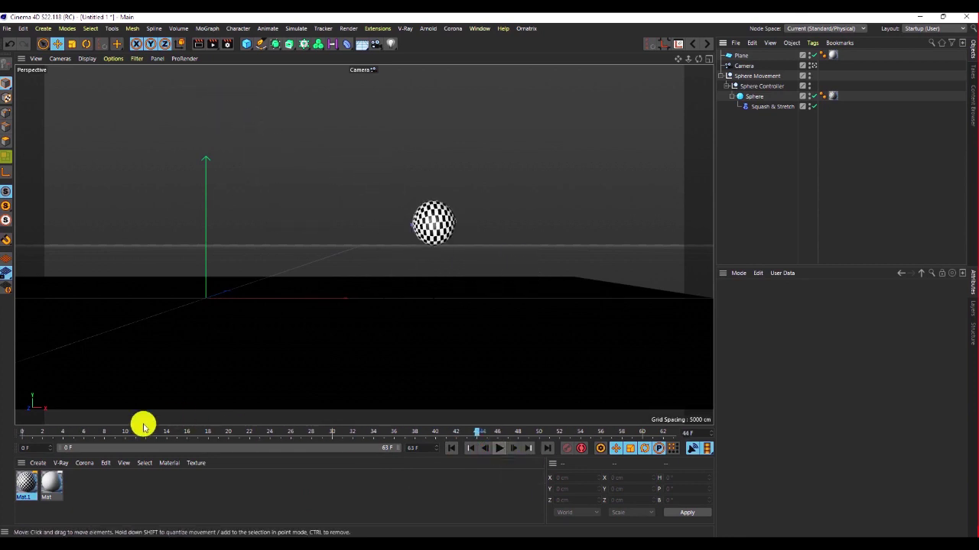
# Set the U and V Frequency of the material's Checkerboard shader to 3 and close the Material Editor.
pyautogui.doubleClick(26, 481)
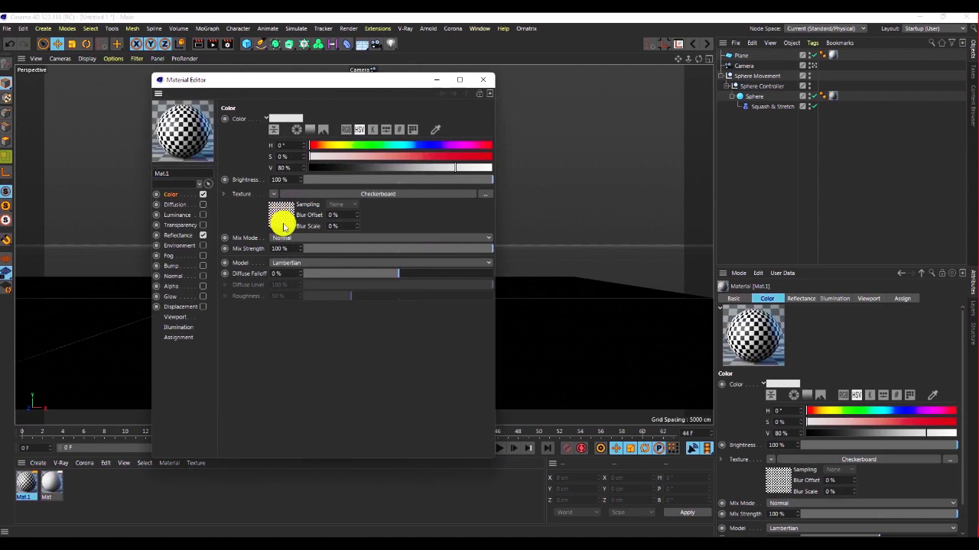
pyautogui.click(282, 222)
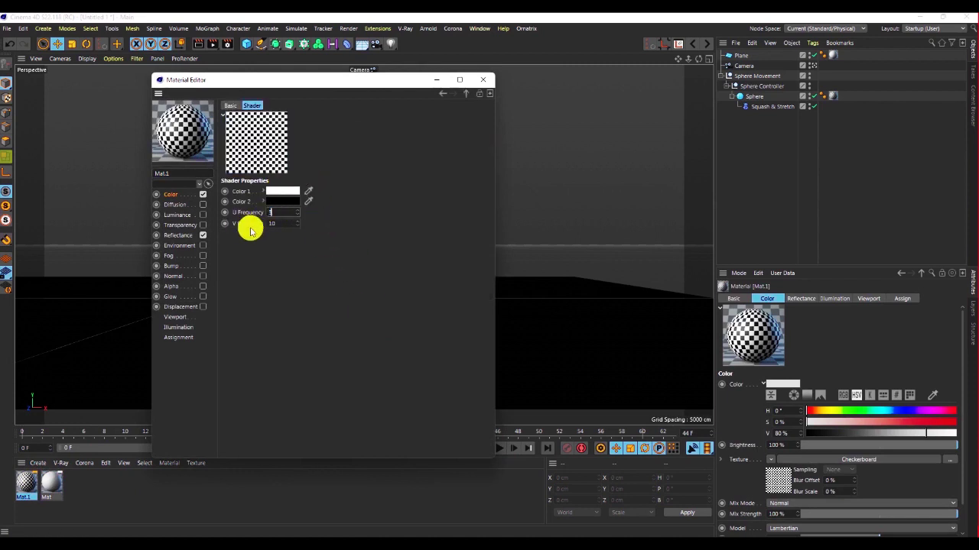
pyautogui.press('Return')
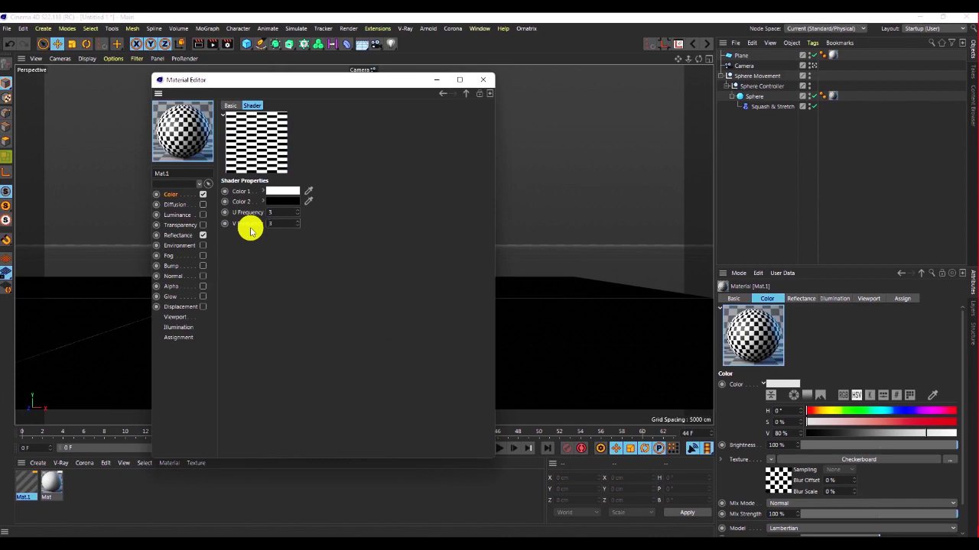
pyautogui.moveTo(307, 93); pyautogui.dragTo(375, 342)
pyautogui.click(552, 340)
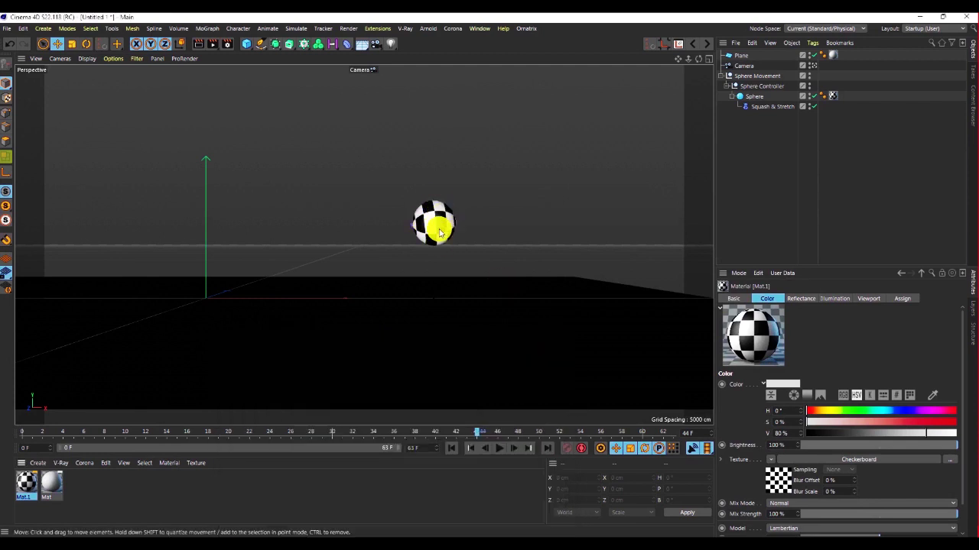
# Play the animation from the start to review the checkered ball's spin and return to frame 0.
pyautogui.click(449, 448)
pyautogui.click(501, 449)
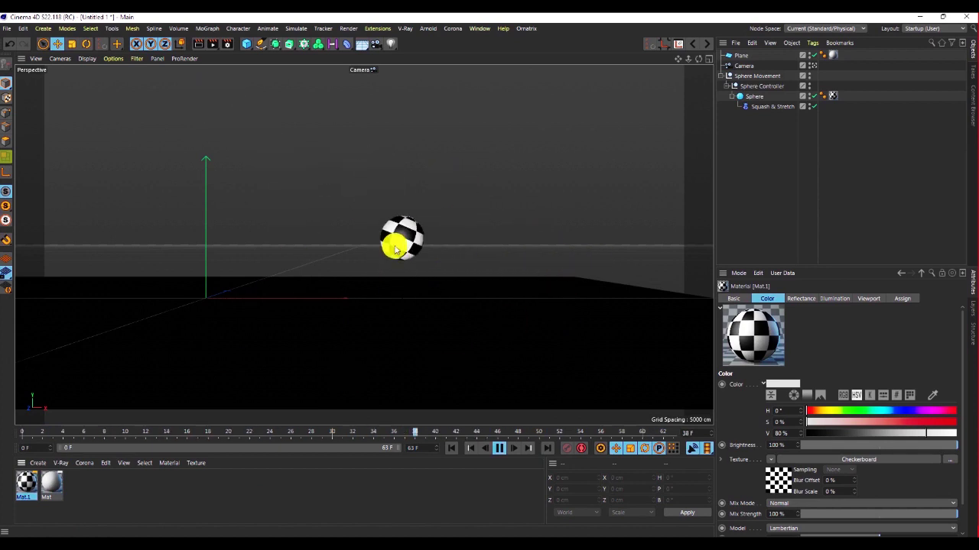
pyautogui.click(499, 449)
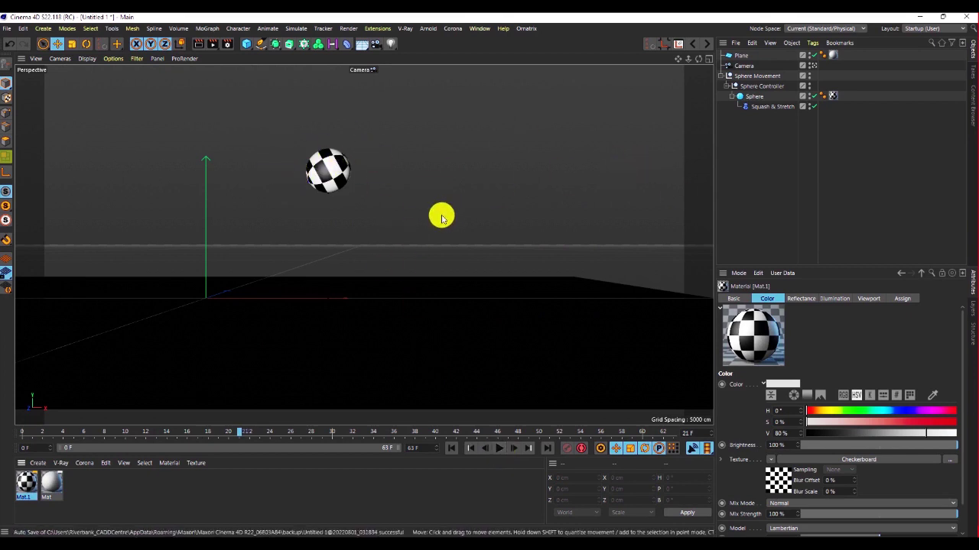
pyautogui.click(449, 449)
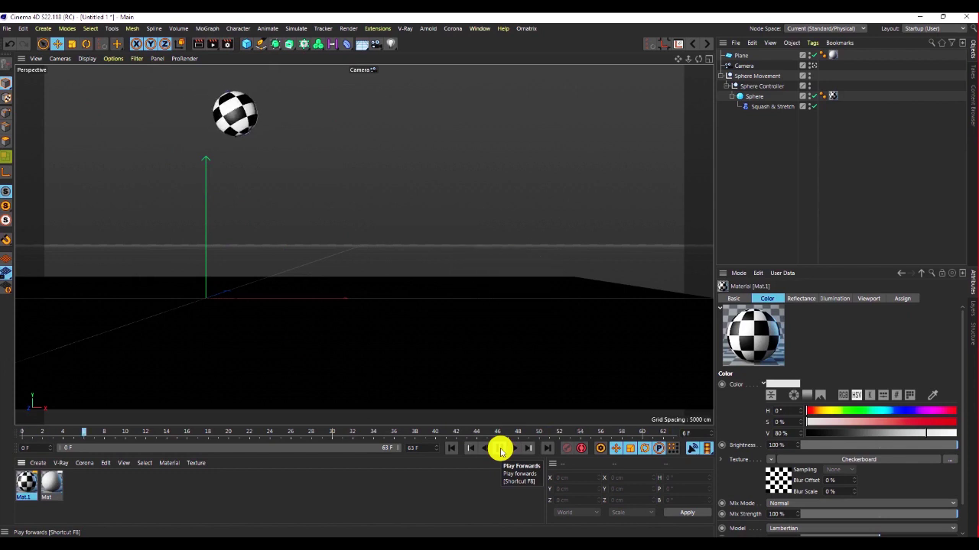
pyautogui.click(498, 449)
pyautogui.click(450, 450)
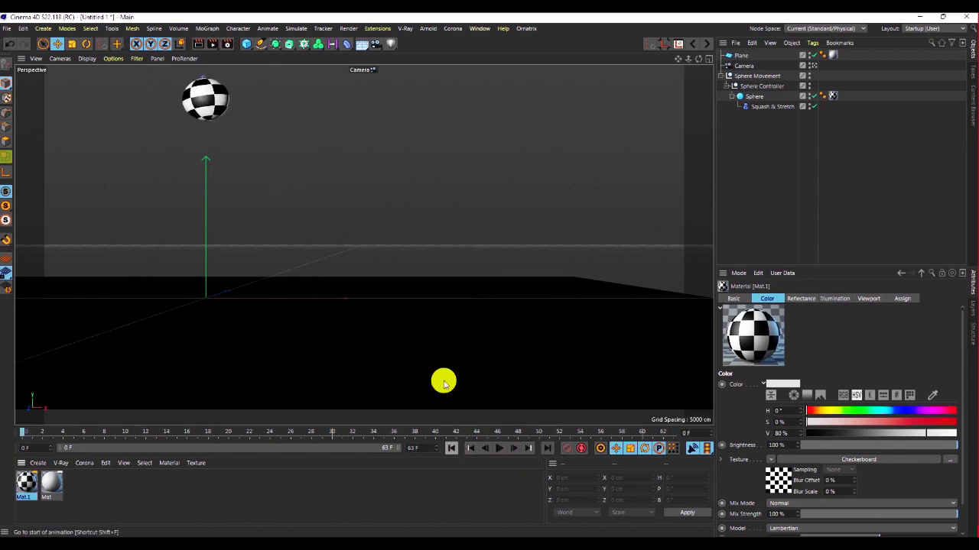